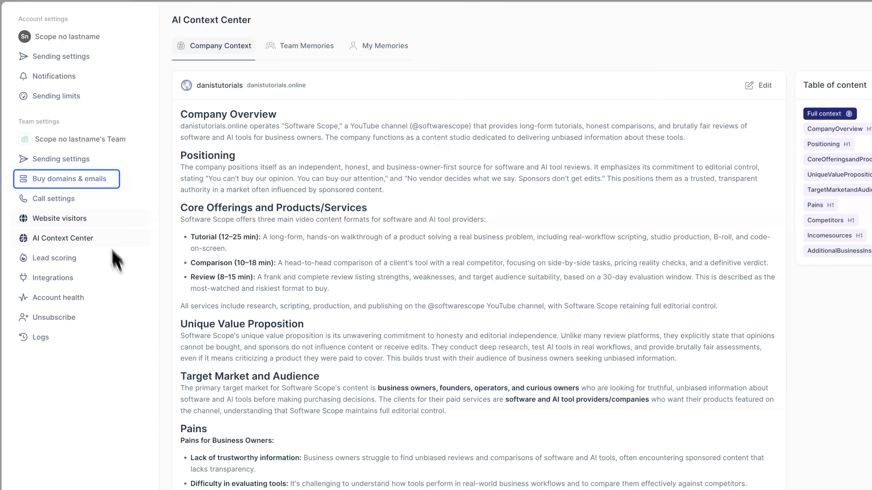
# Start adding a payment method on Buy domains & emails and enter the Mastercard card details.
pyautogui.click(70, 184)
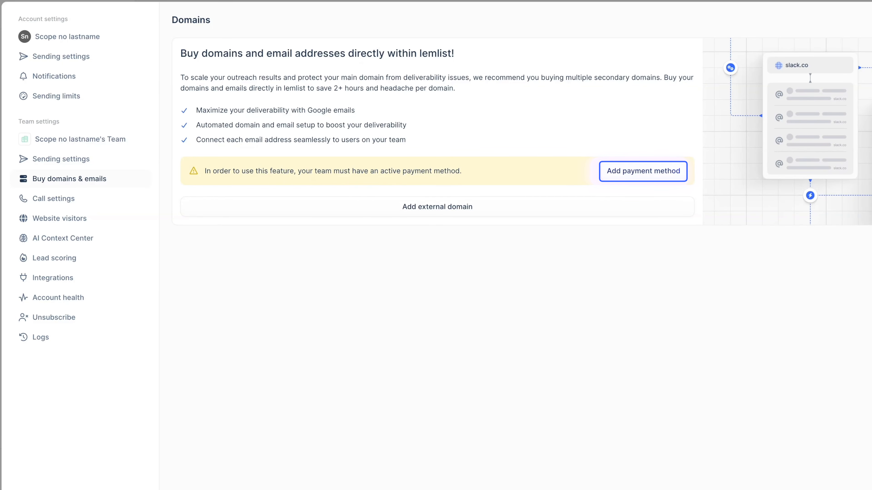
pyautogui.click(635, 173)
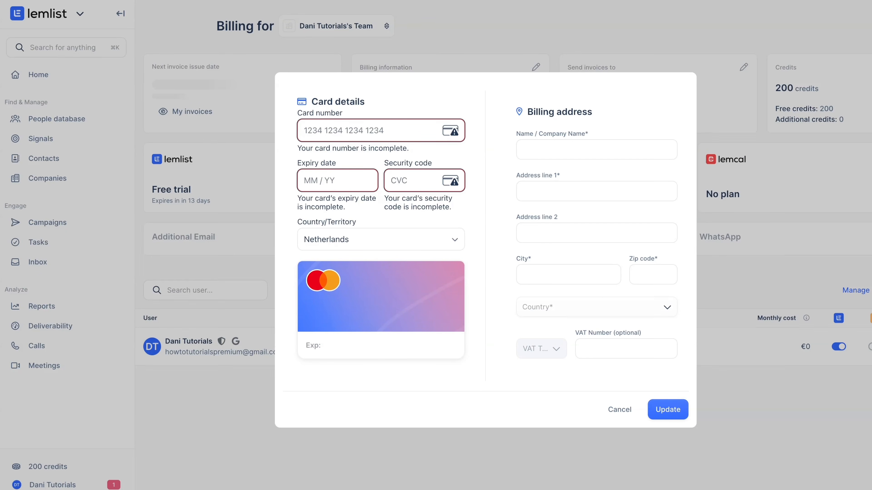
pyautogui.click(360, 138)
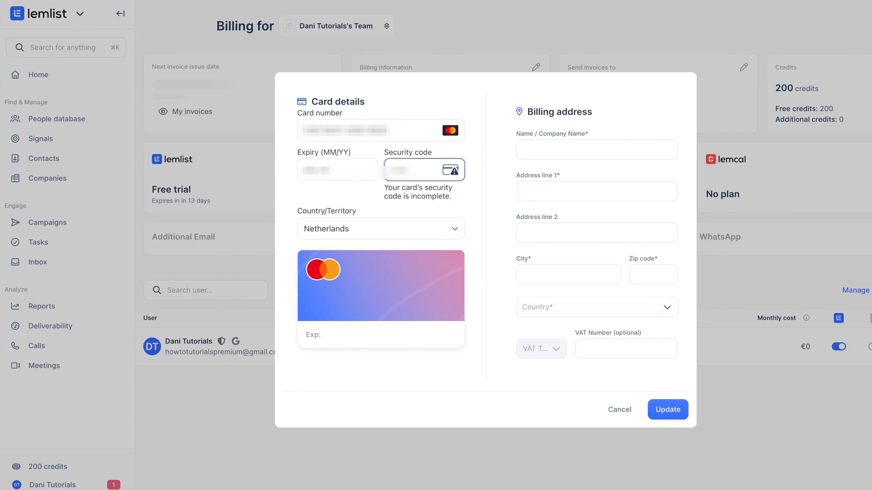
pyautogui.click(554, 192)
# Fill in the billing address, zip code and country, and save the payment method.
pyautogui.click(611, 274)
pyautogui.press('Tab')
pyautogui.click(531, 312)
pyautogui.click(530, 321)
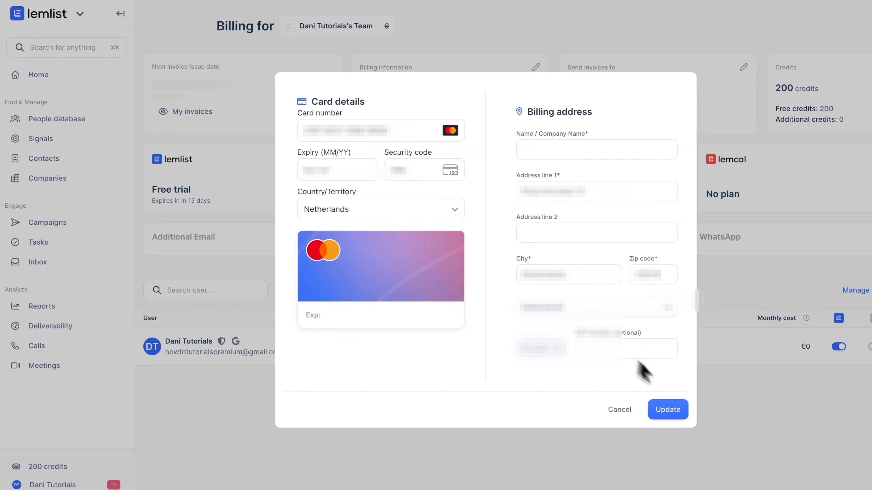
pyautogui.click(675, 410)
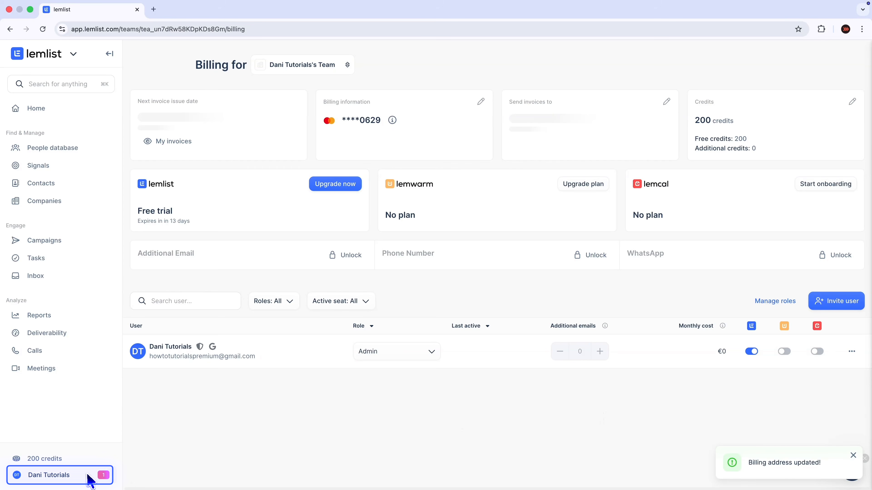
pyautogui.click(89, 478)
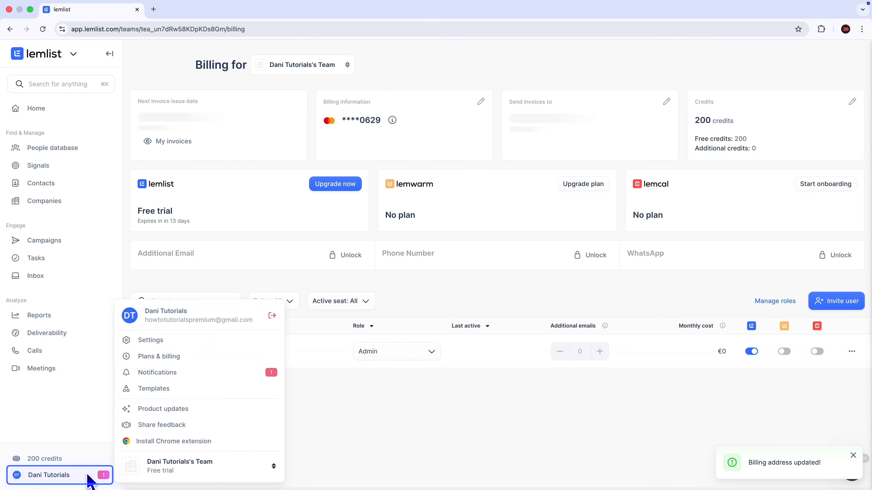
# Search Buy domains & emails for softwarescopes domains to see availability and yearly prices.
pyautogui.click(153, 343)
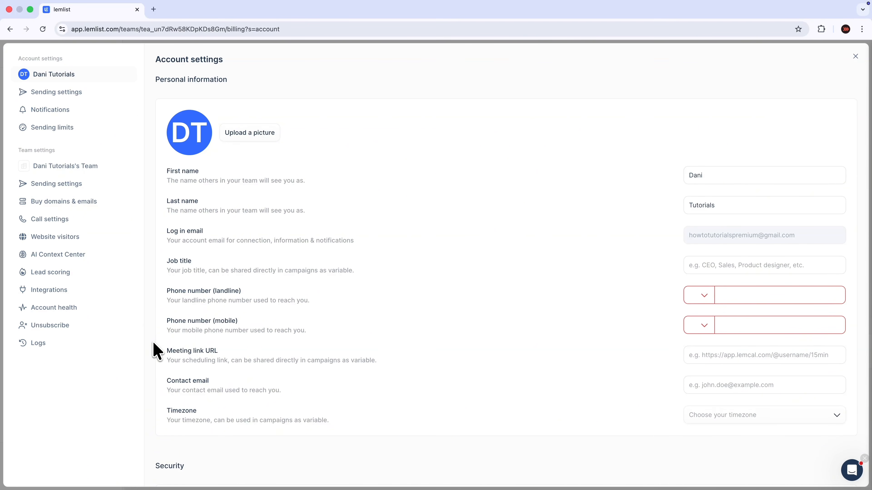
pyautogui.click(68, 202)
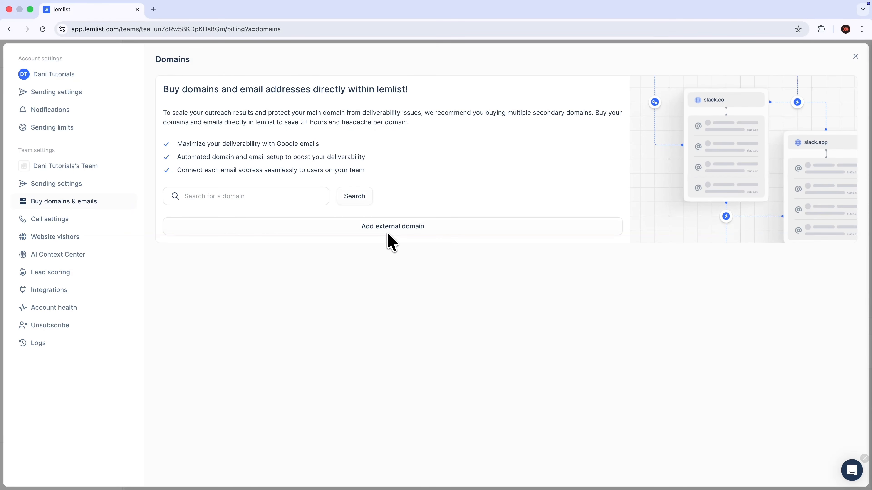
pyautogui.click(302, 200)
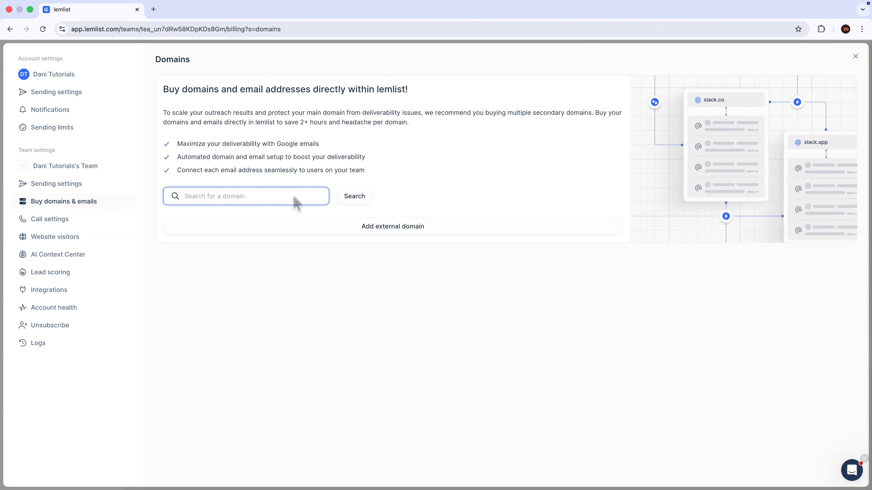
pyautogui.write('softwarescope')
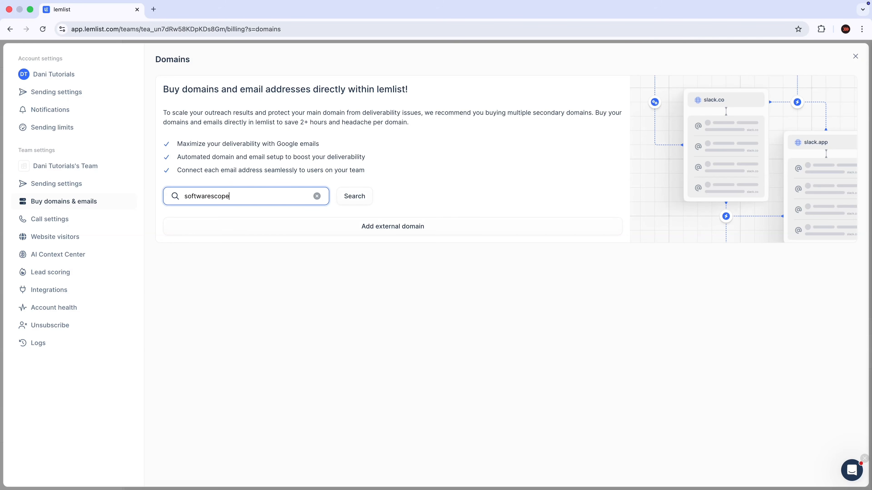
pyautogui.press('Return')
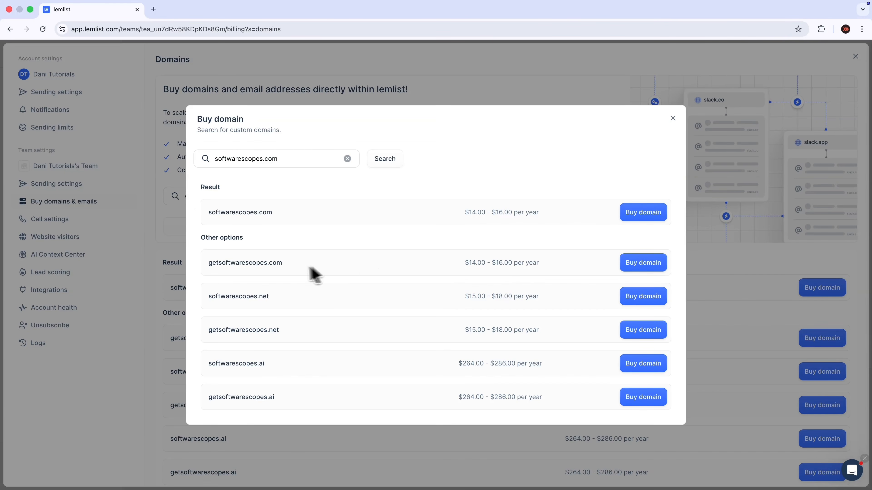
# Start buying getsoftwarescopes.com and continue past step 1/5 with Google as email provider.
pyautogui.moveTo(548, 265)
pyautogui.click(643, 267)
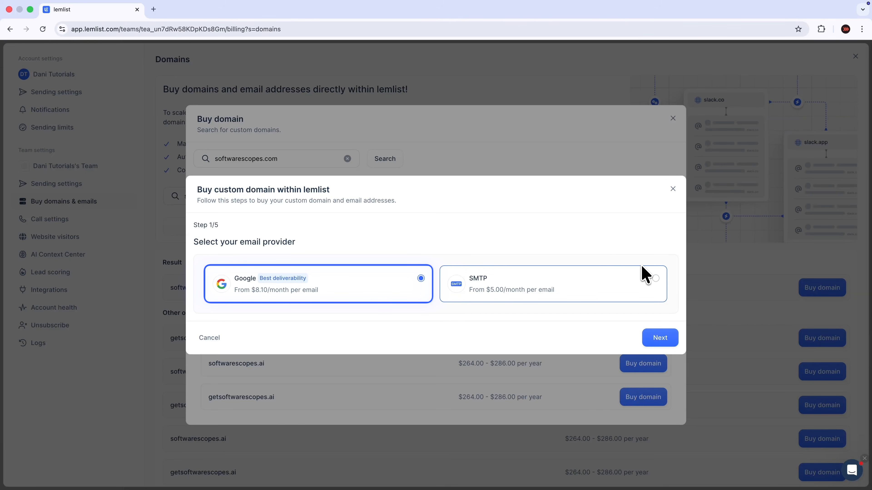
pyautogui.click(657, 341)
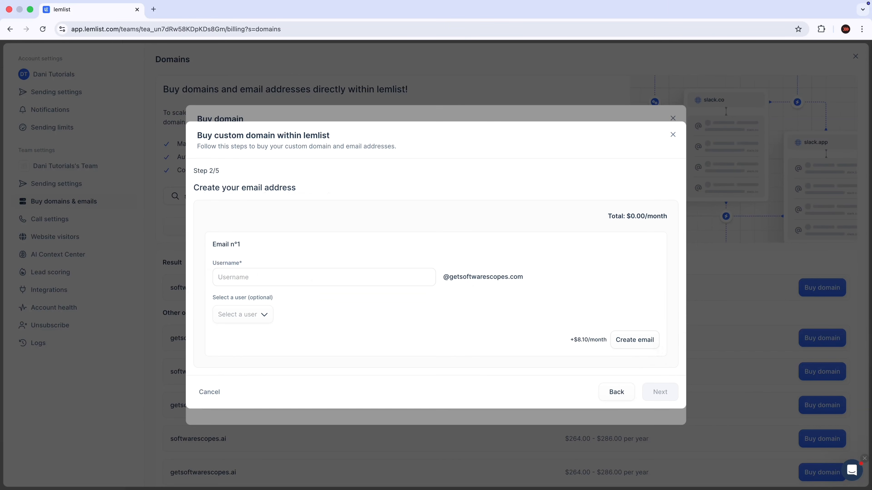
pyautogui.click(360, 282)
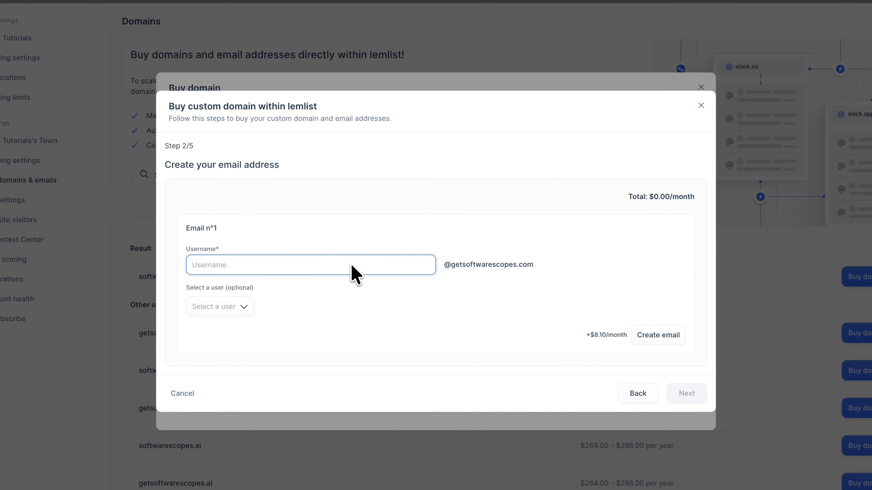
pyautogui.write('gijs')
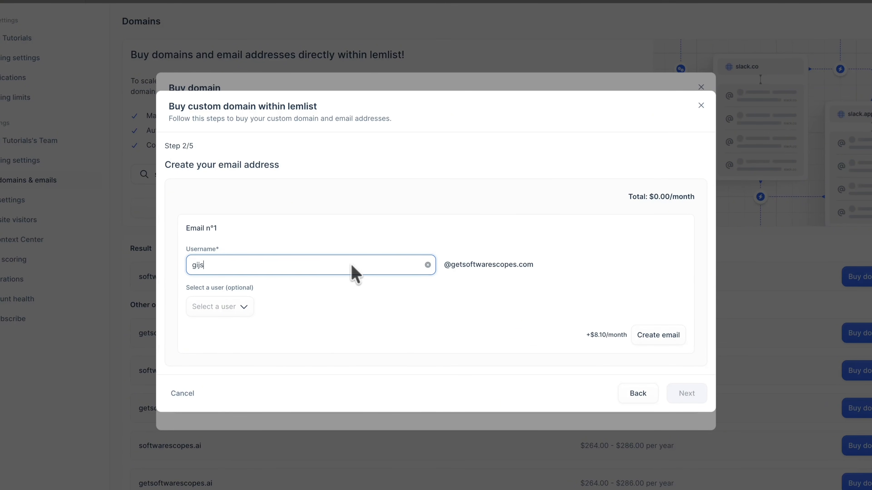
pyautogui.click(658, 335)
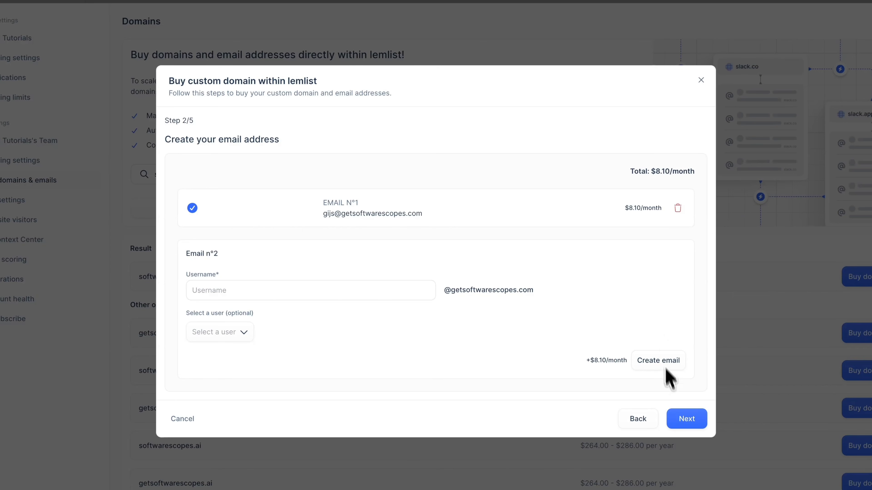
pyautogui.click(685, 420)
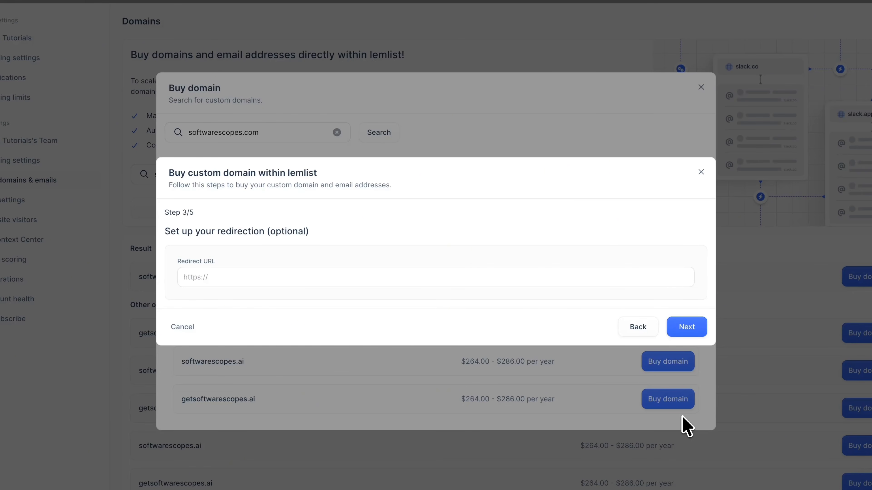
pyautogui.click(404, 279)
pyautogui.write('https')
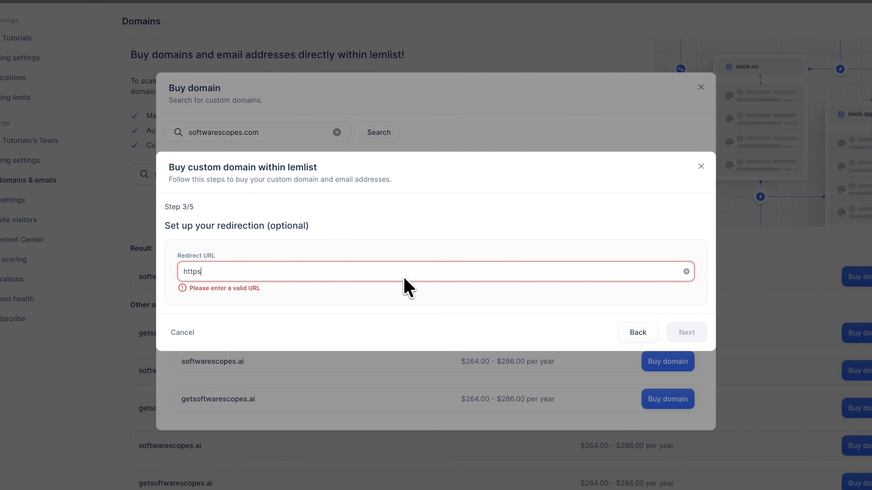
pyautogui.write('://da')
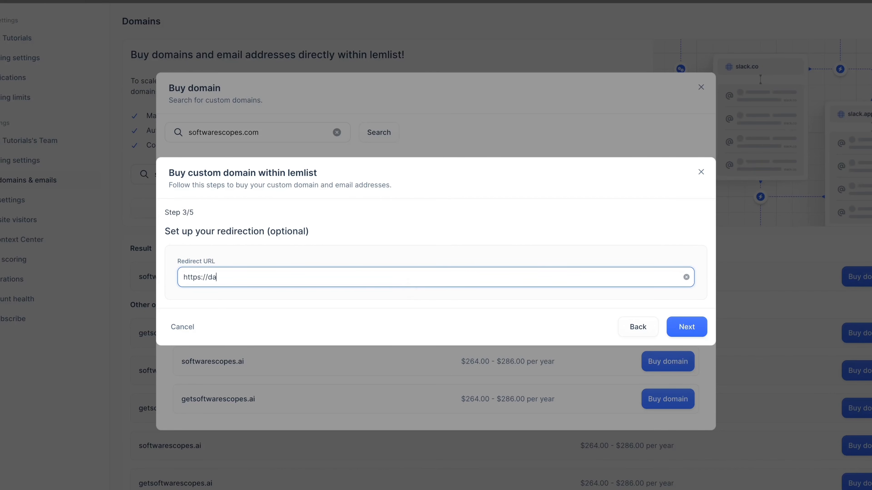
pyautogui.write('nistutorials.online')
pyautogui.click(695, 324)
# Fill in the contact's phone number, country code, address, country and state, then continue to payment.
pyautogui.click(461, 216)
pyautogui.write('ne')
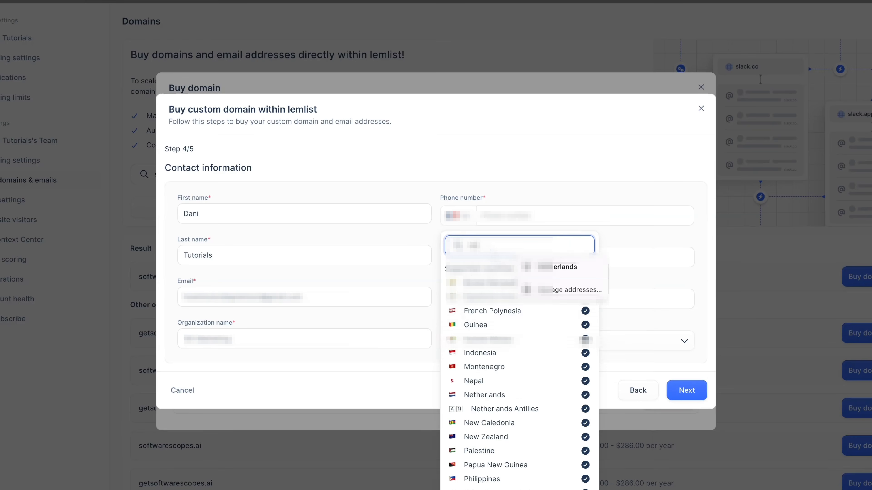
pyautogui.click(484, 395)
pyautogui.click(491, 222)
pyautogui.click(493, 339)
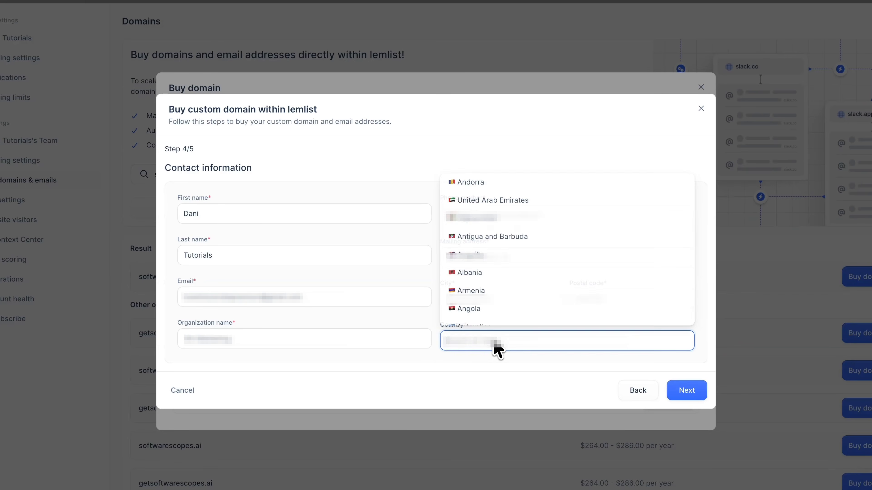
pyautogui.click(615, 347)
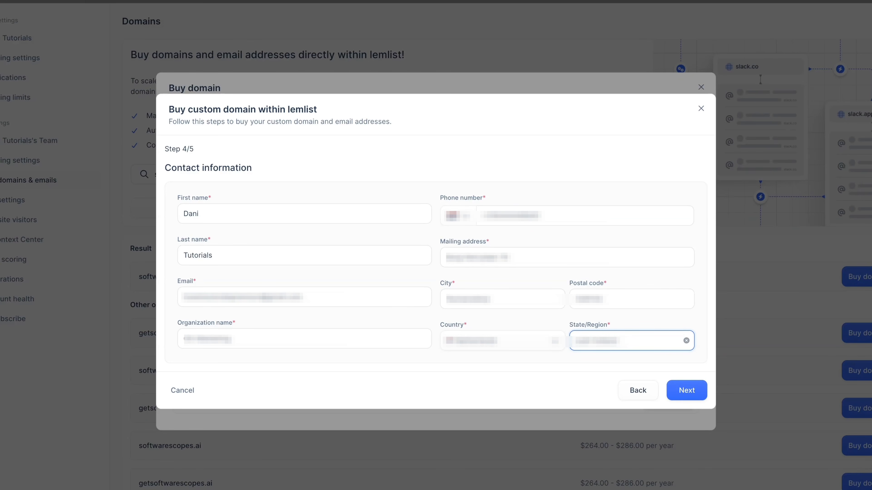
pyautogui.click(228, 233)
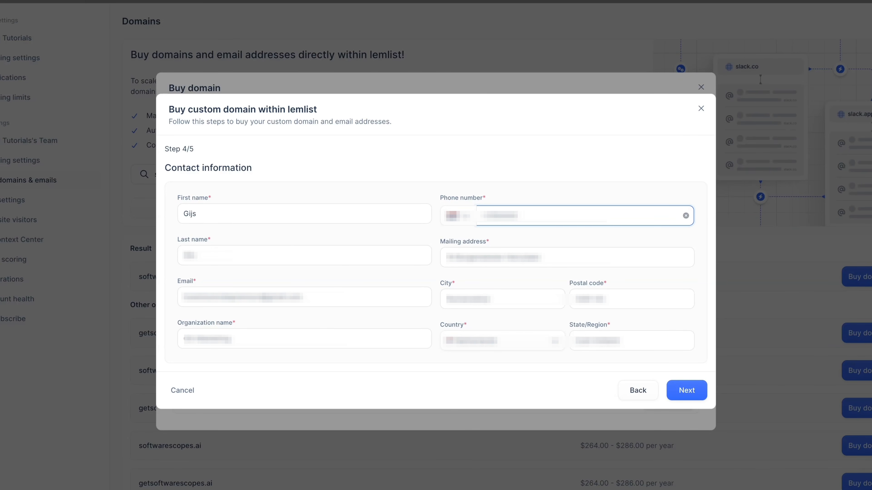
pyautogui.write('****')
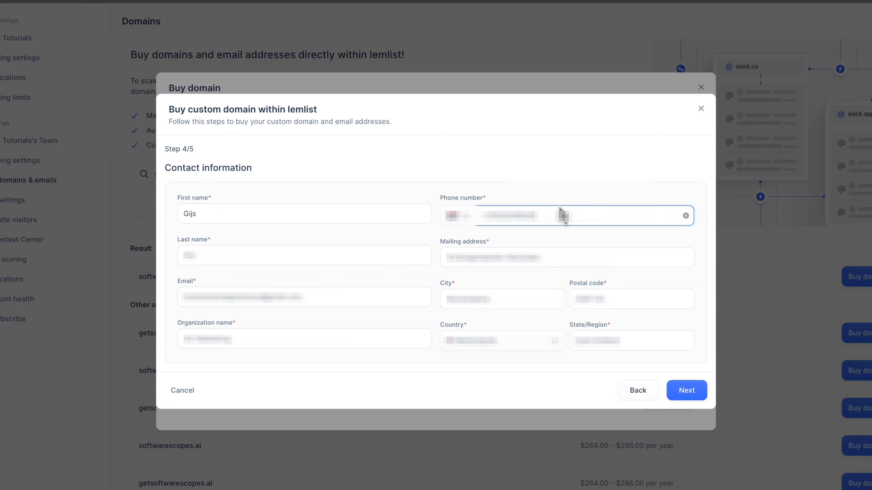
pyautogui.click(557, 192)
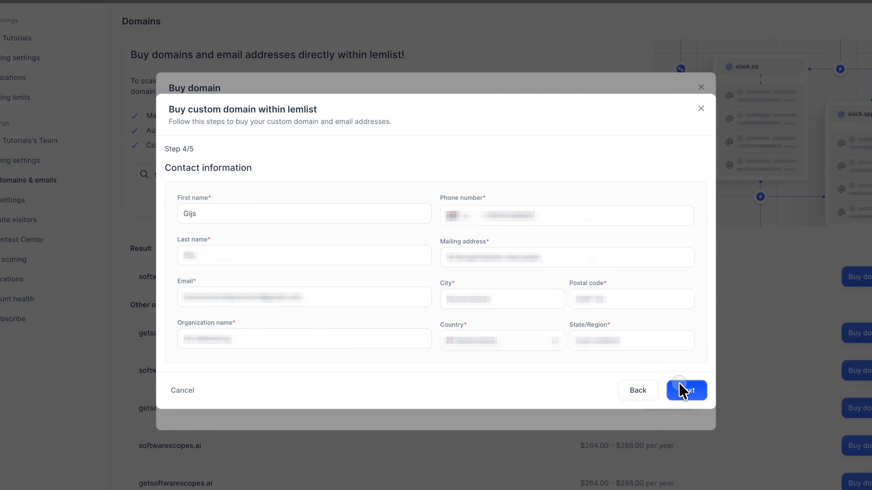
pyautogui.click(683, 391)
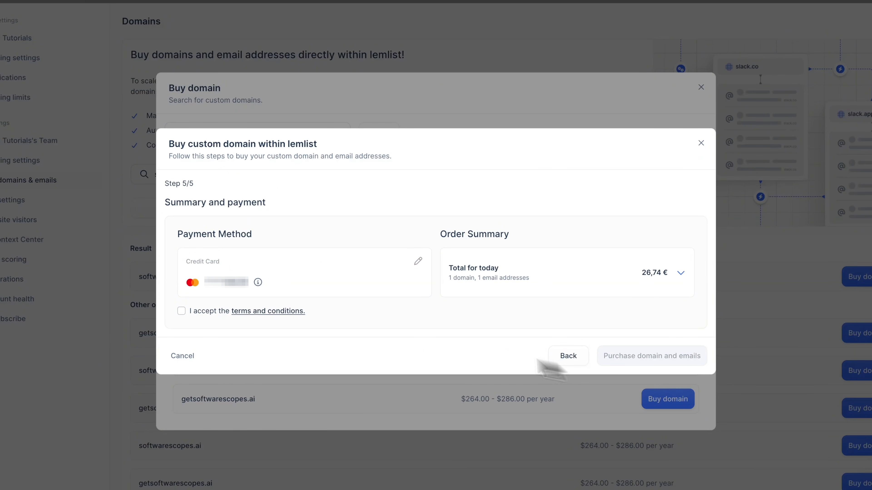
# Review the order breakdown, accept the terms, and purchase the domain and email for 26,74 €.
pyautogui.click(681, 273)
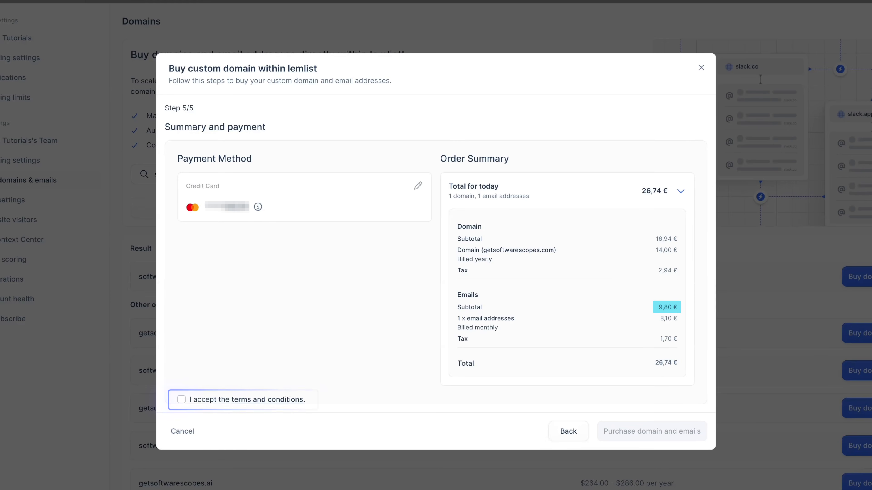
pyautogui.click(182, 401)
pyautogui.click(662, 431)
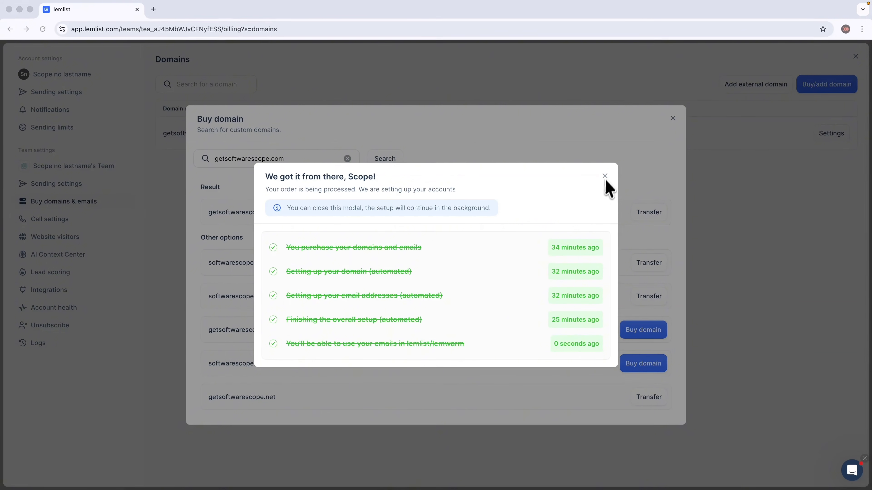
# Open the purchased domain's Finalize email setup and launch Google sign-in for the new mailbox.
pyautogui.click(625, 152)
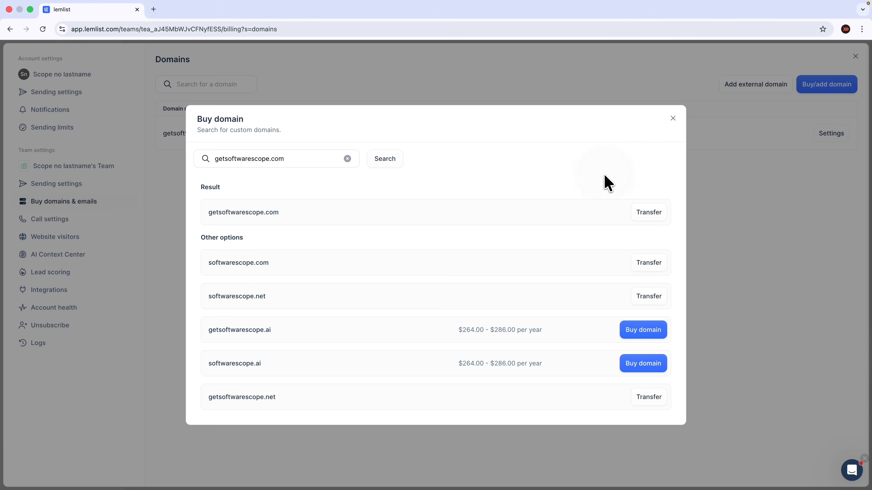
pyautogui.click(673, 118)
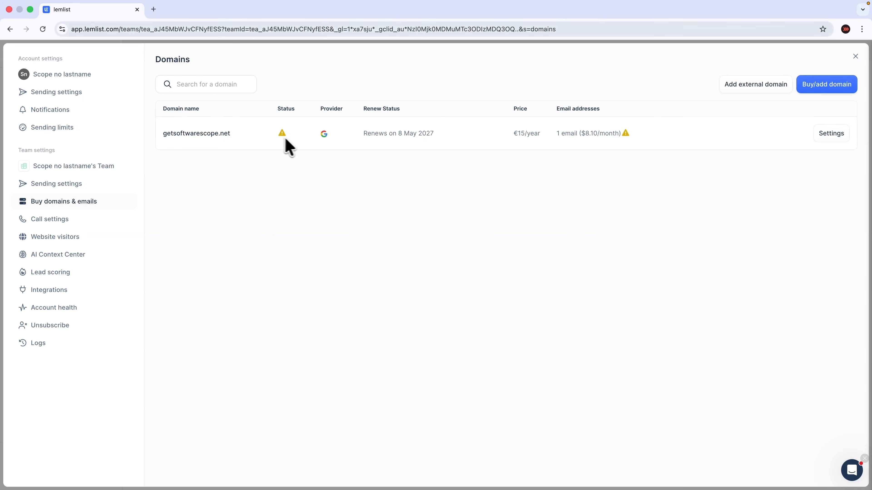
pyautogui.moveTo(629, 138)
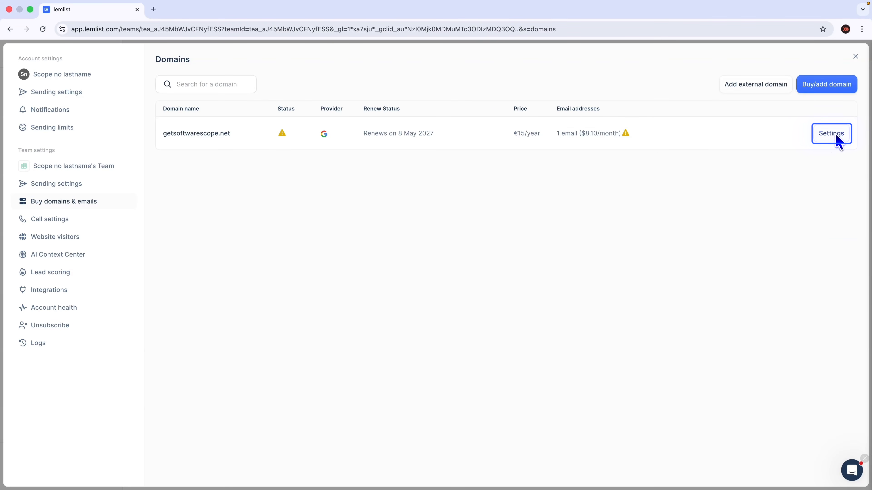
pyautogui.click(833, 139)
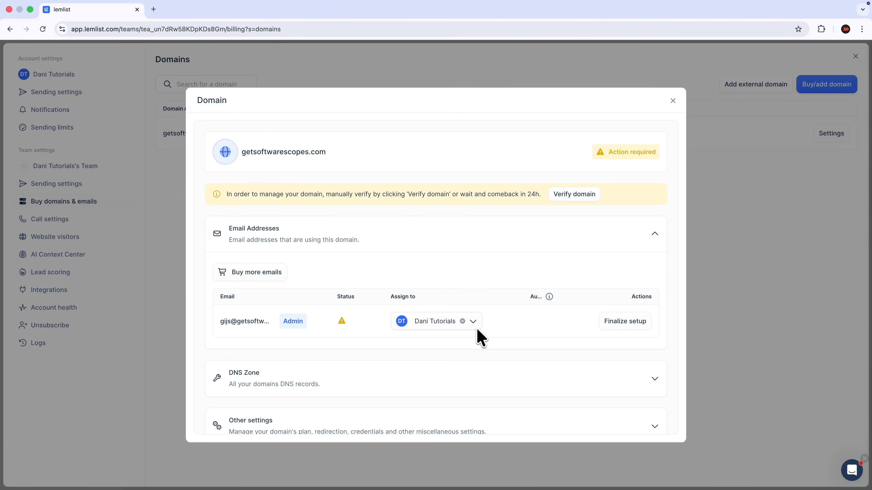
pyautogui.click(625, 321)
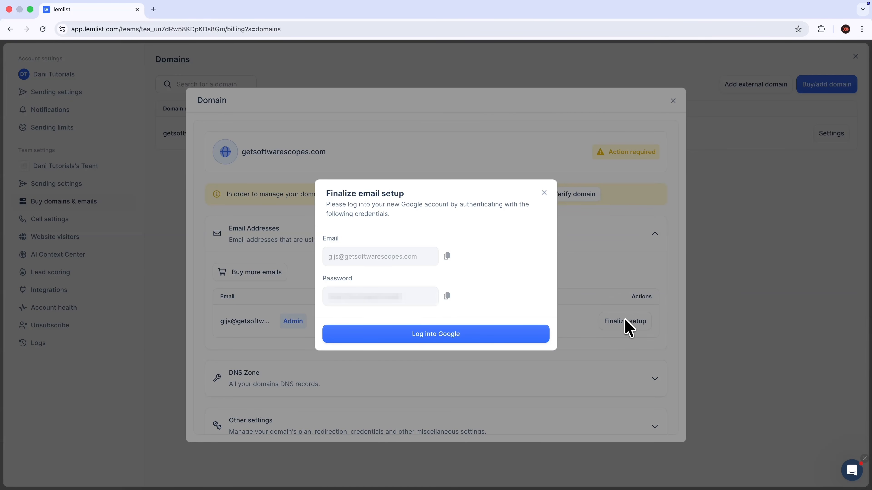
pyautogui.click(431, 335)
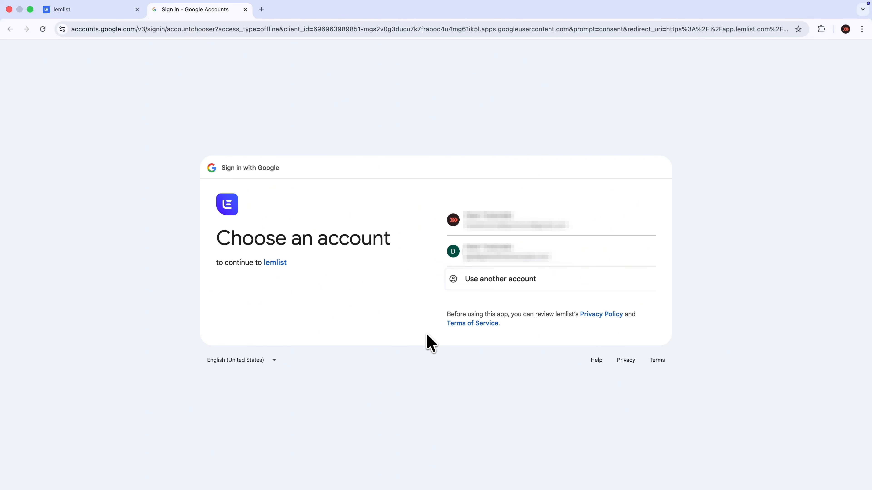
# Sign into Google with the new mailbox's email and password copied from lemlist.
pyautogui.click(497, 288)
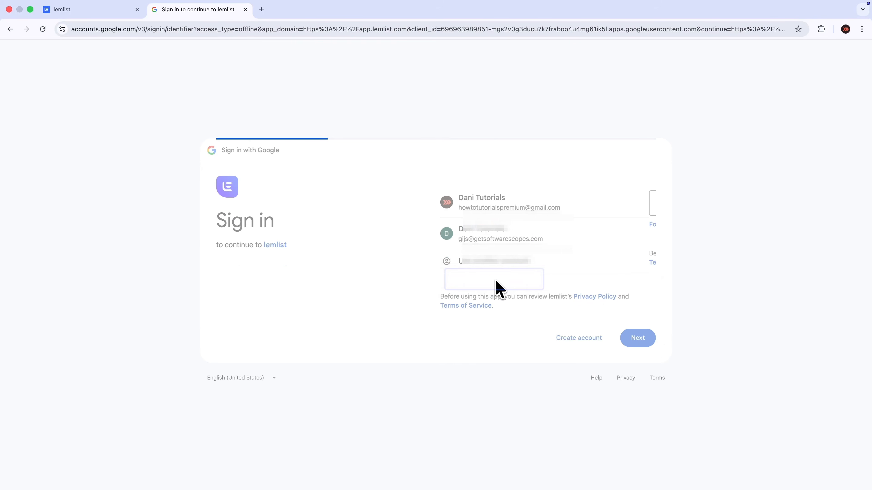
pyautogui.click(90, 14)
pyautogui.click(446, 256)
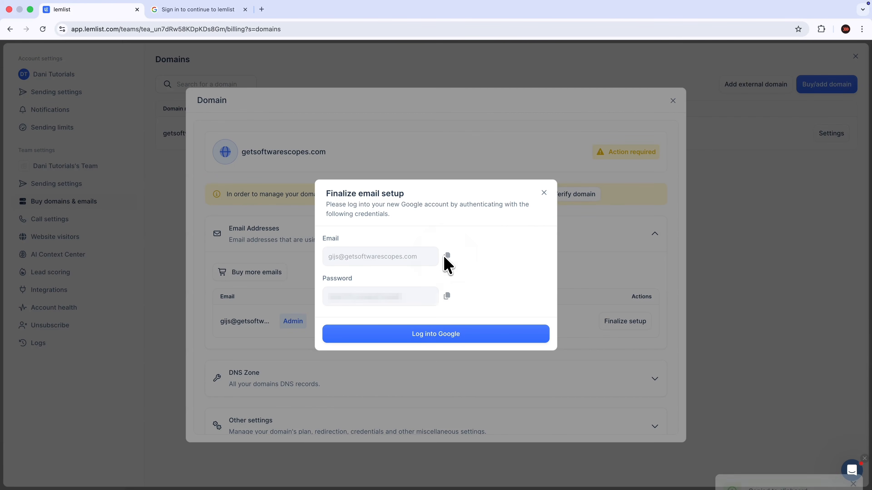
pyautogui.click(202, 11)
pyautogui.press('super+v')
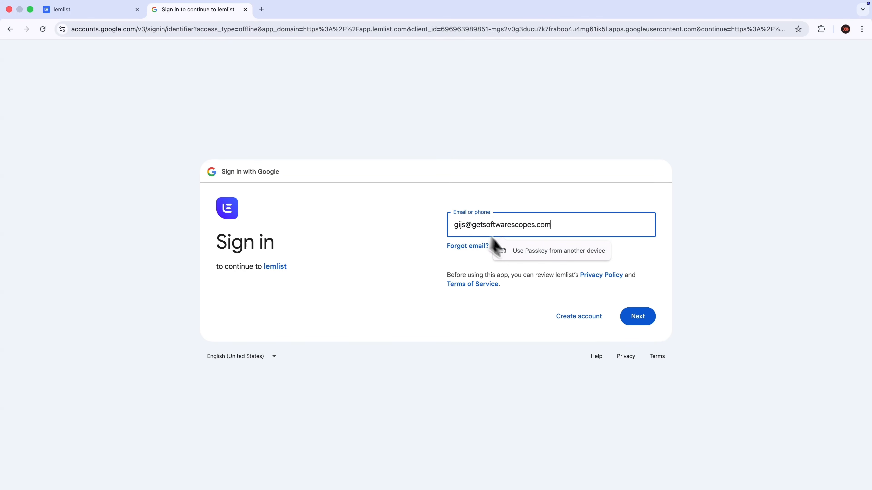
pyautogui.click(628, 318)
pyautogui.press('super+1')
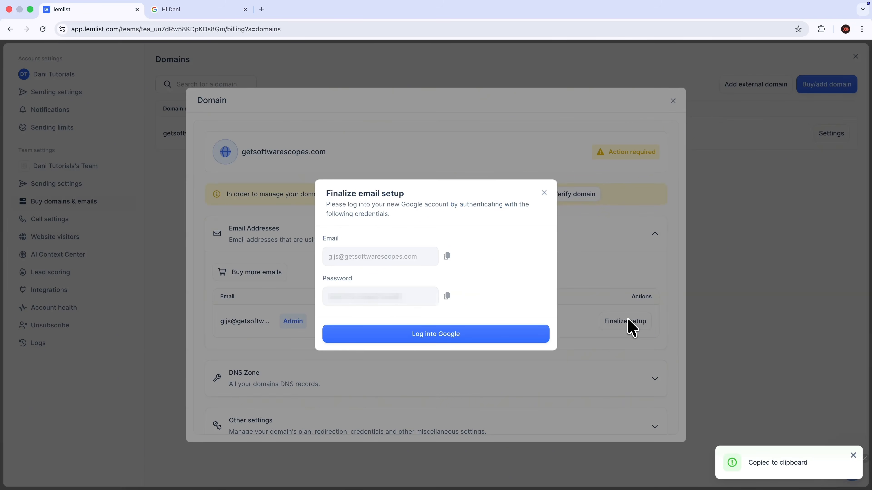
pyautogui.click(447, 296)
pyautogui.press('super+2')
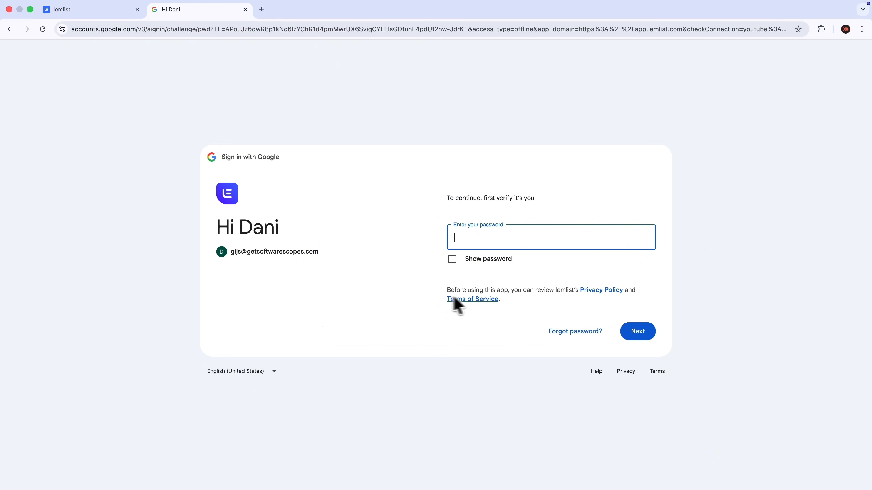
pyautogui.press('super+v')
pyautogui.click(635, 332)
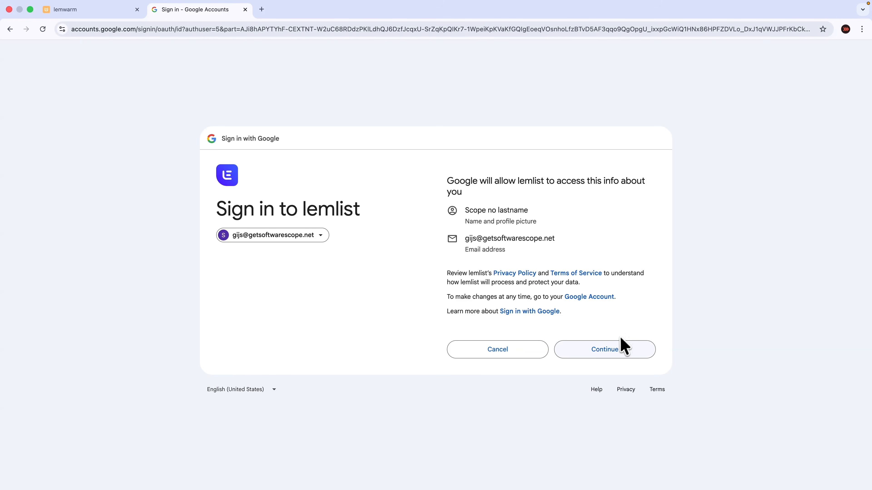
# Grant lemlist permission to read and send Gmail, then open the Verify domain guide.
pyautogui.click(615, 350)
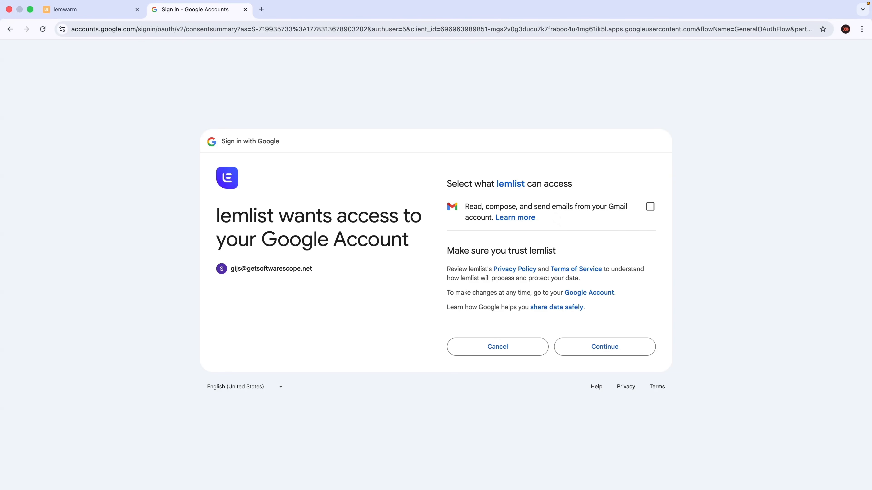
pyautogui.click(650, 207)
pyautogui.click(607, 347)
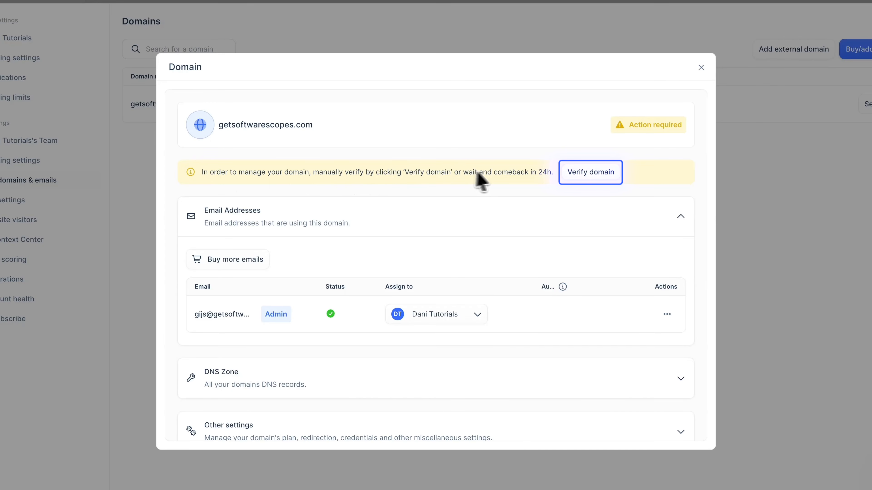
pyautogui.click(588, 174)
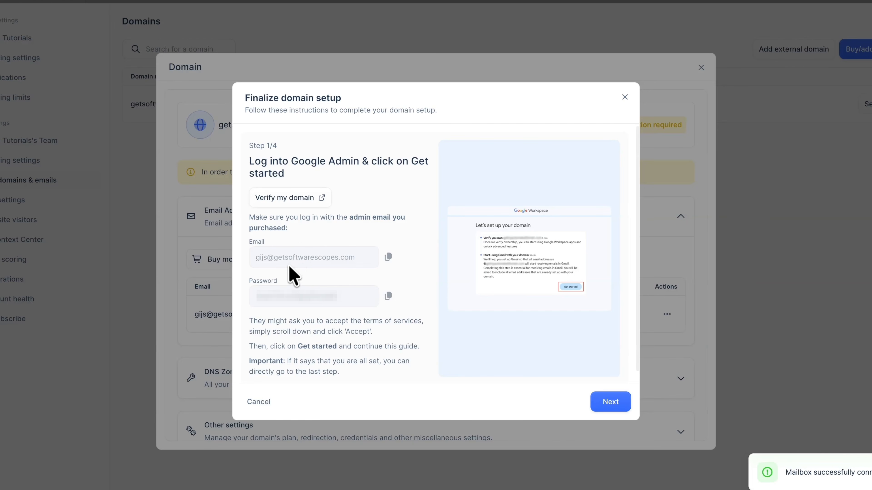
# Open Google Admin from step 1/4 of the domain setup guide.
pyautogui.click(291, 197)
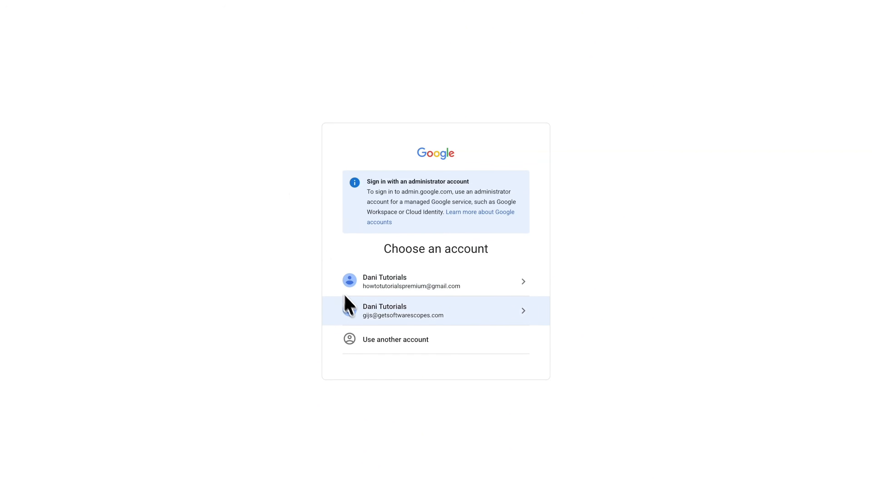
# Sign into Google Workspace as the domain admin and open Authenticate outgoing emails.
pyautogui.click(399, 317)
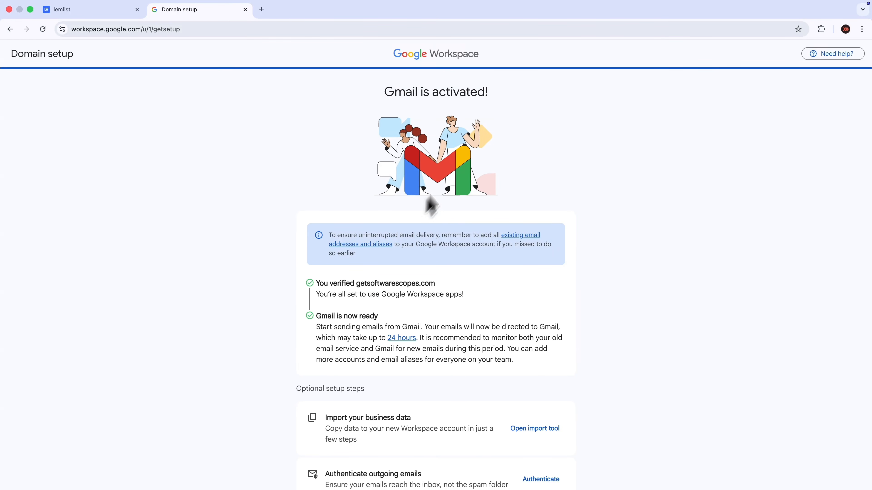
pyautogui.scroll(-3, 436, 195)
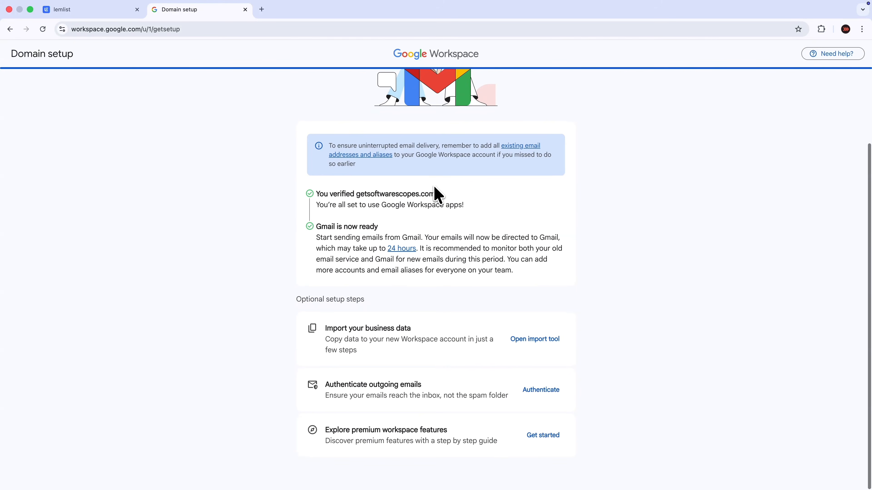
pyautogui.moveTo(330, 385); pyautogui.dragTo(431, 383)
pyautogui.click(432, 382)
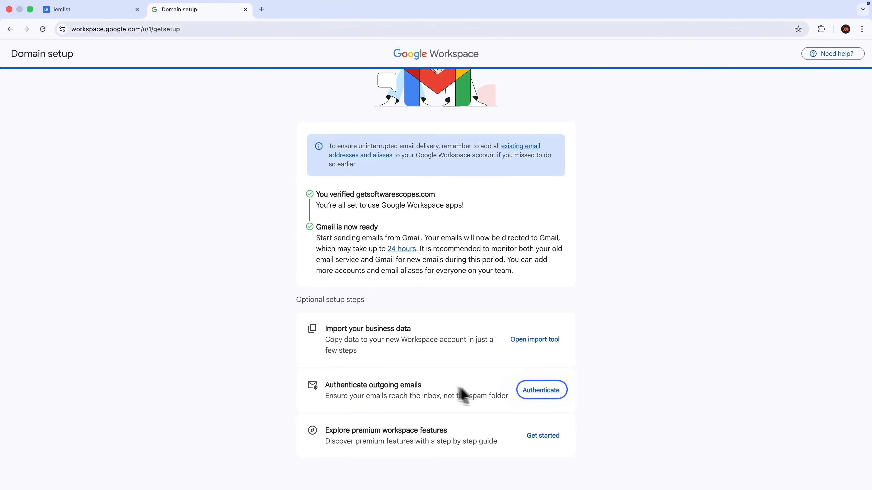
pyautogui.click(542, 390)
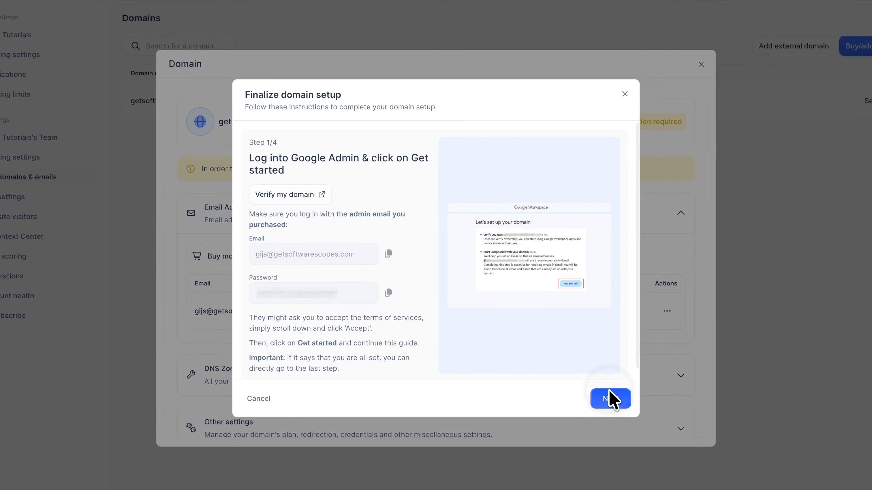
# Tick 'My domain uses a different host' in Google and advance lemlist's guide to 'You're all set!'.
pyautogui.click(609, 399)
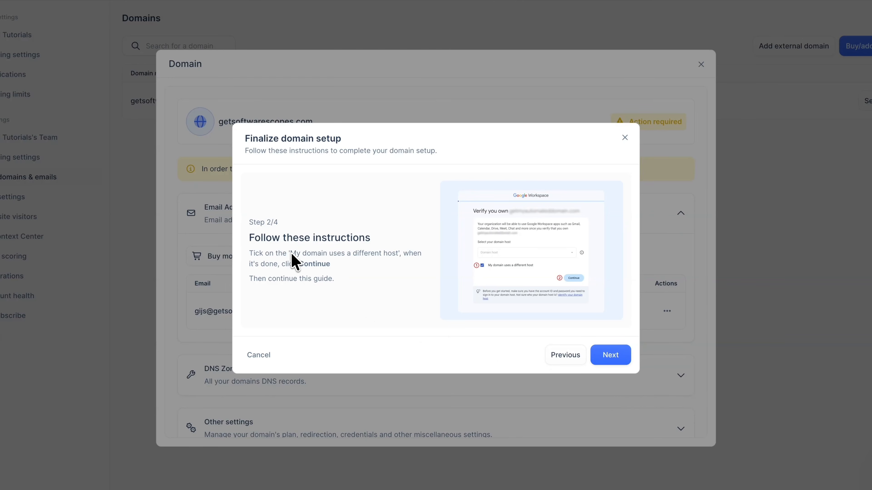
pyautogui.moveTo(291, 253); pyautogui.dragTo(400, 255)
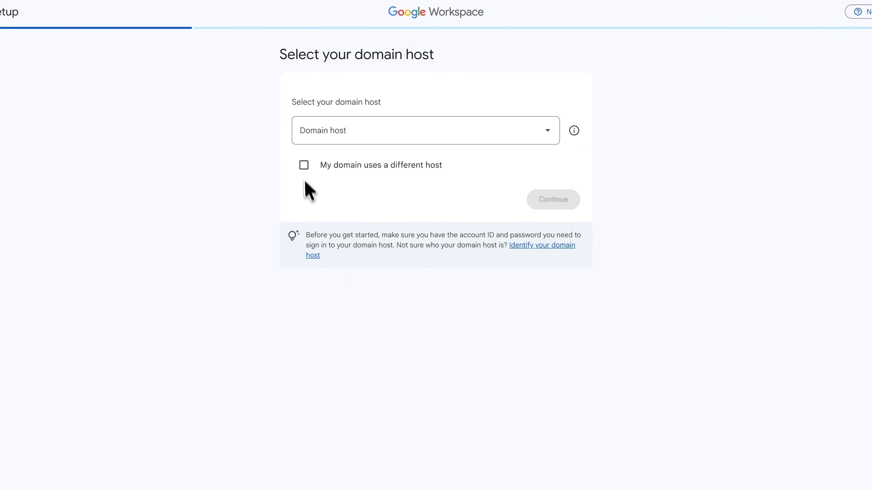
pyautogui.click(307, 167)
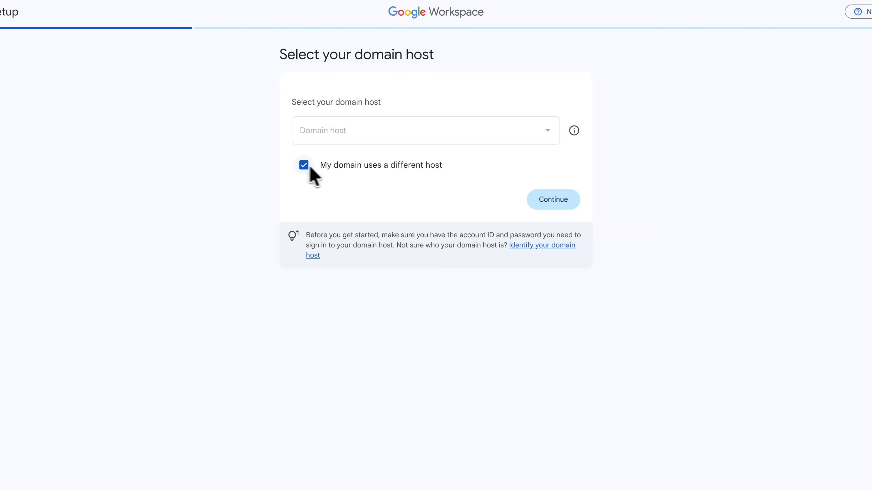
pyautogui.click(551, 201)
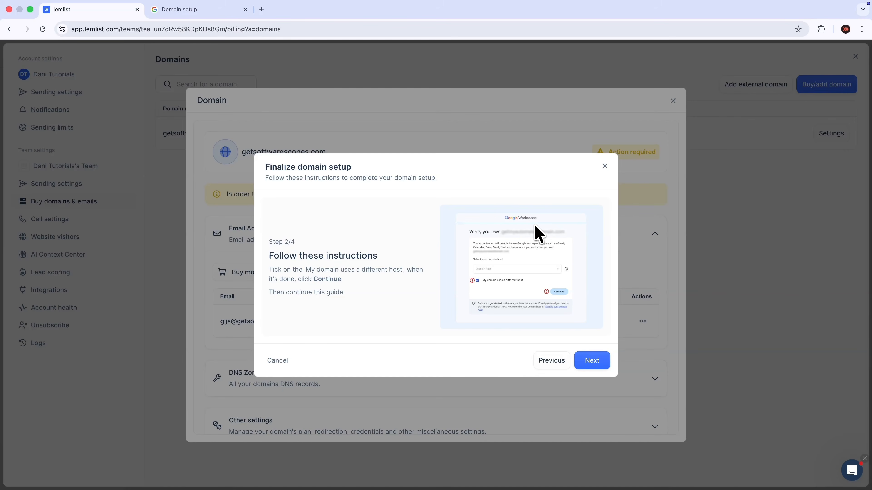
pyautogui.click(593, 357)
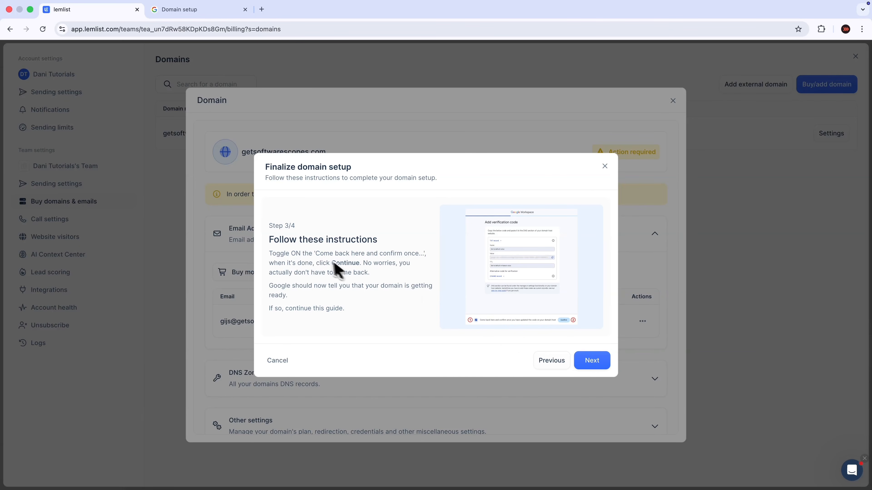
pyautogui.moveTo(315, 255); pyautogui.dragTo(411, 255)
pyautogui.moveTo(411, 256); pyautogui.dragTo(429, 259)
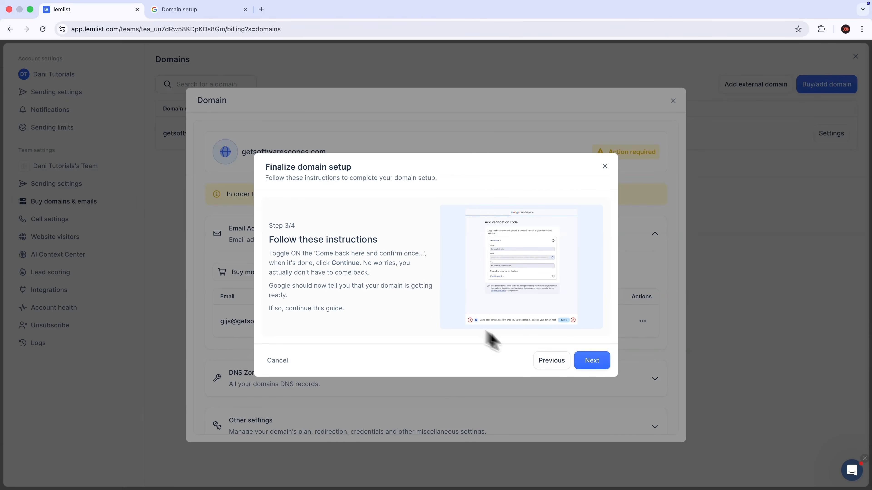
pyautogui.click(587, 365)
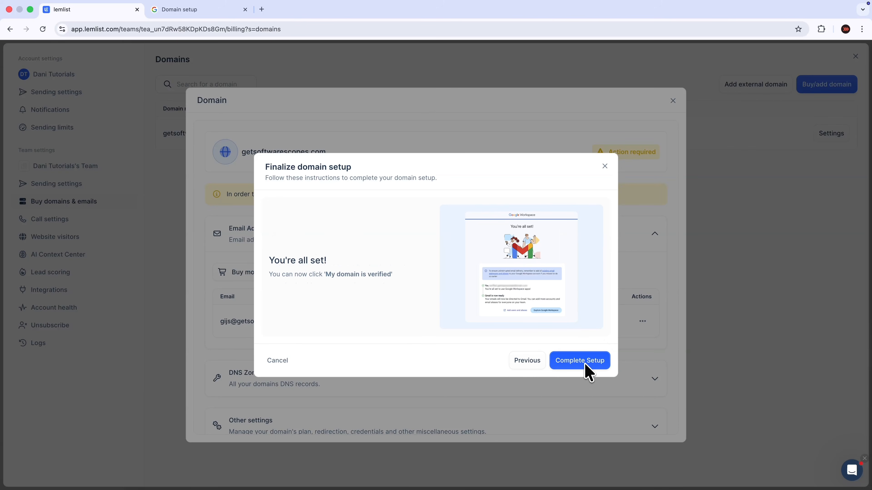
# Tick and submit the DKIM host-code confirmation in Google Workspace domain setup, then return to lemlist.
pyautogui.hotkey('ctrl', 'Tab')
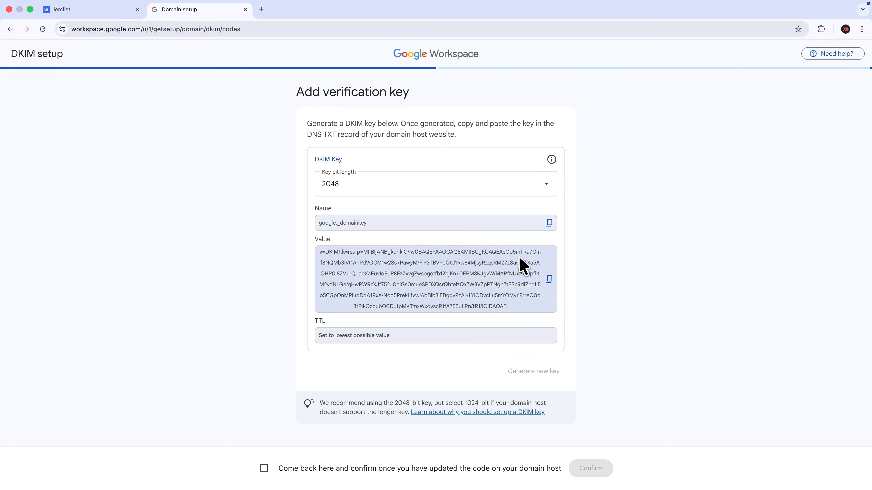
pyautogui.click(264, 469)
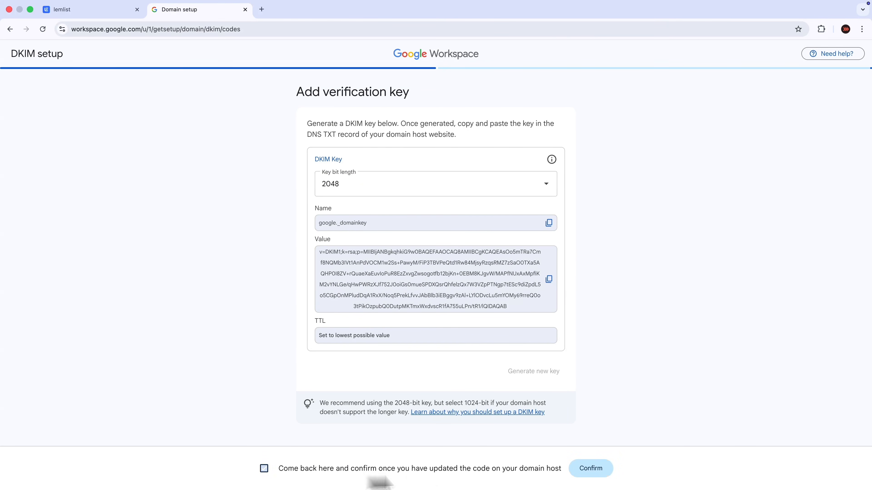
pyautogui.click(590, 469)
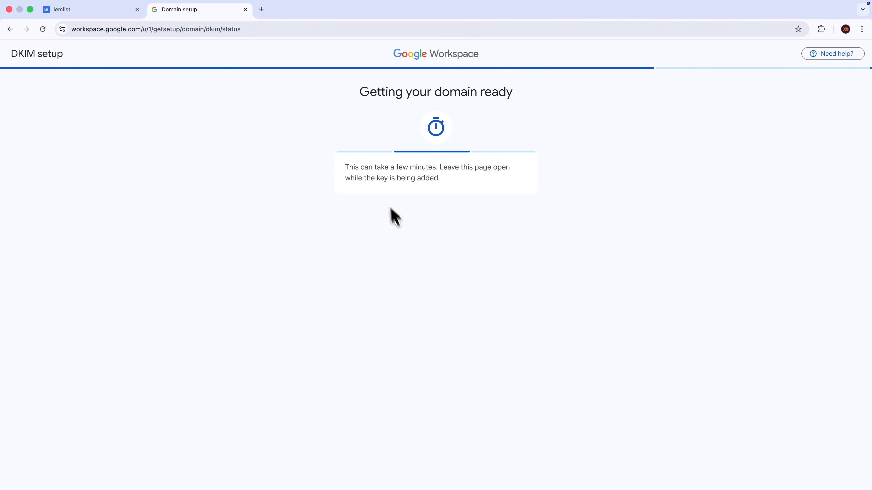
pyautogui.click(73, 10)
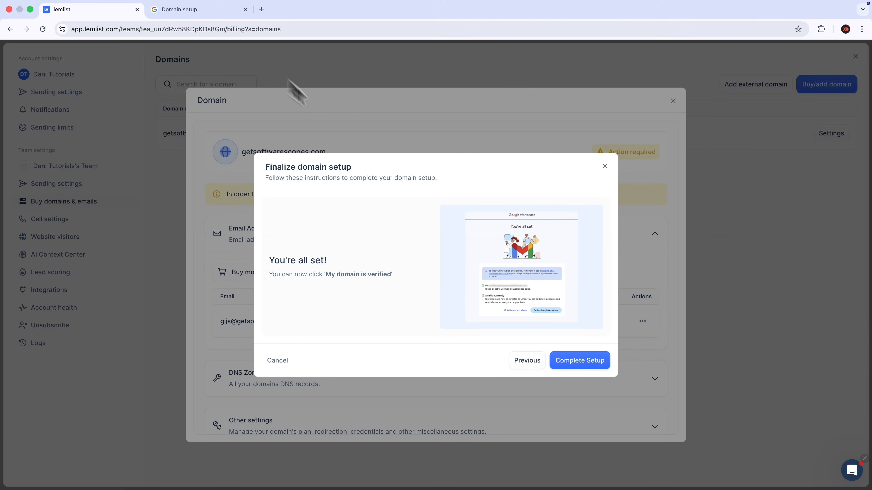
# Complete lemlist's domain verification, finalize DKIM from the banner, and open Google settings from Step 1/5.
pyautogui.click(577, 360)
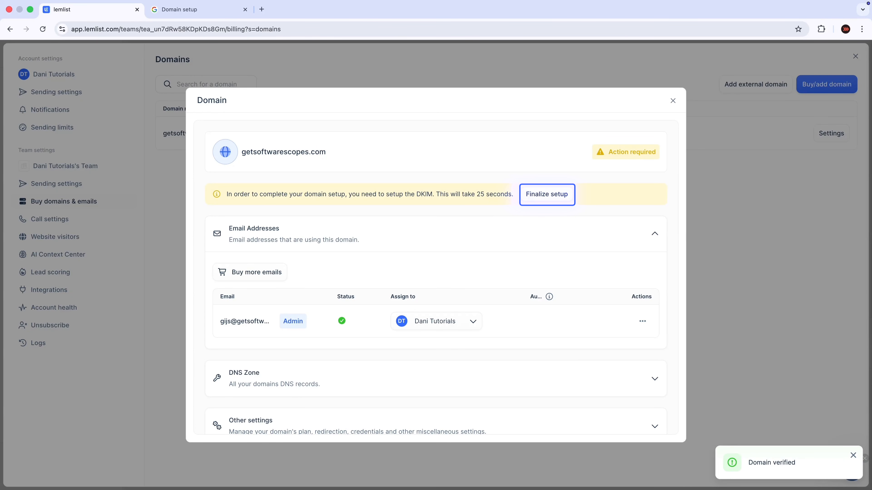
pyautogui.click(536, 197)
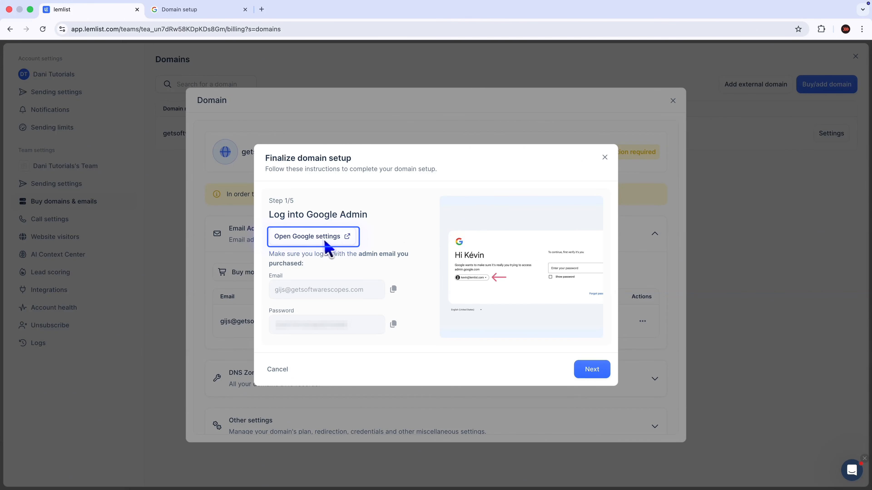
pyautogui.click(318, 243)
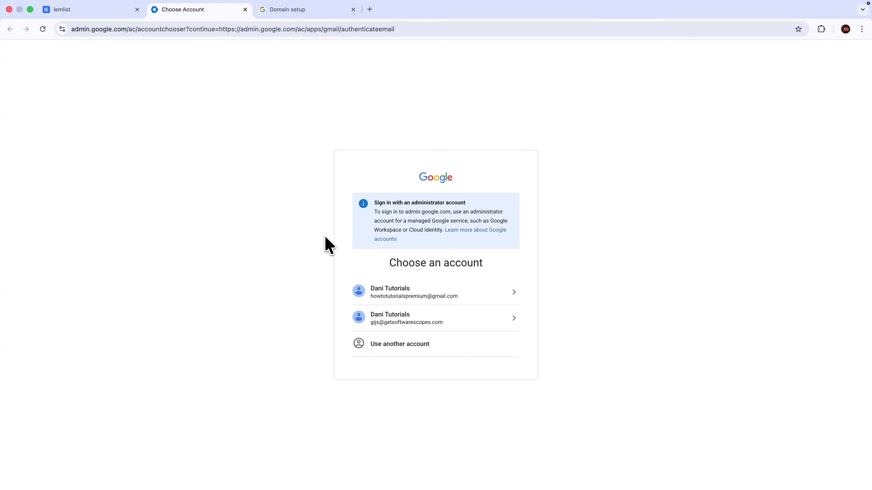
# Sign in as the domain admin, accept the Workspace Business Starter terms, and dismiss the welcome dialog.
pyautogui.click(404, 319)
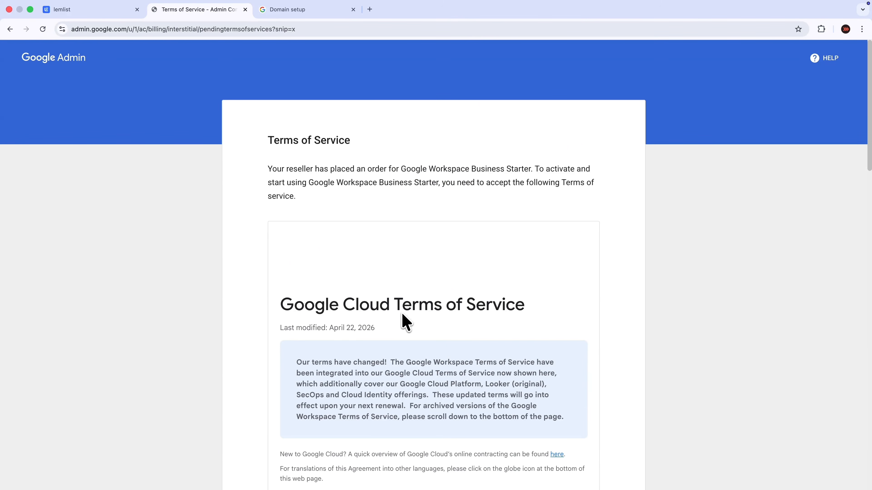
pyautogui.scroll(-20, 443, 309)
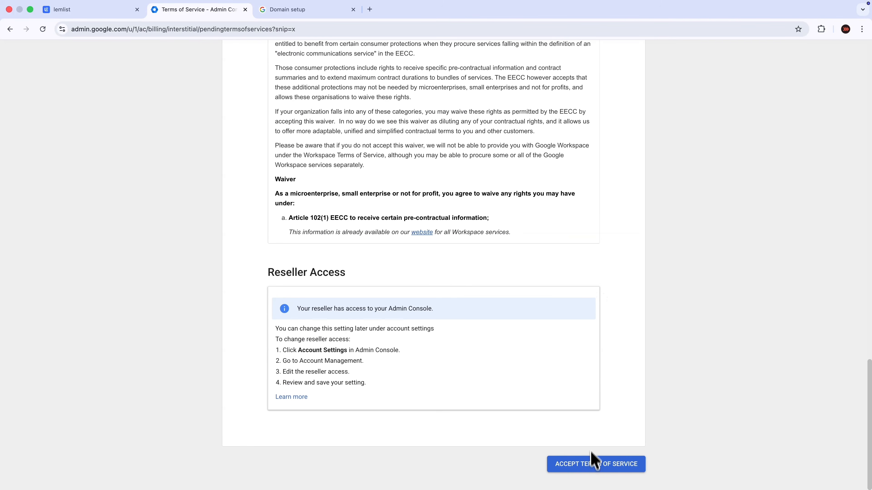
pyautogui.click(593, 470)
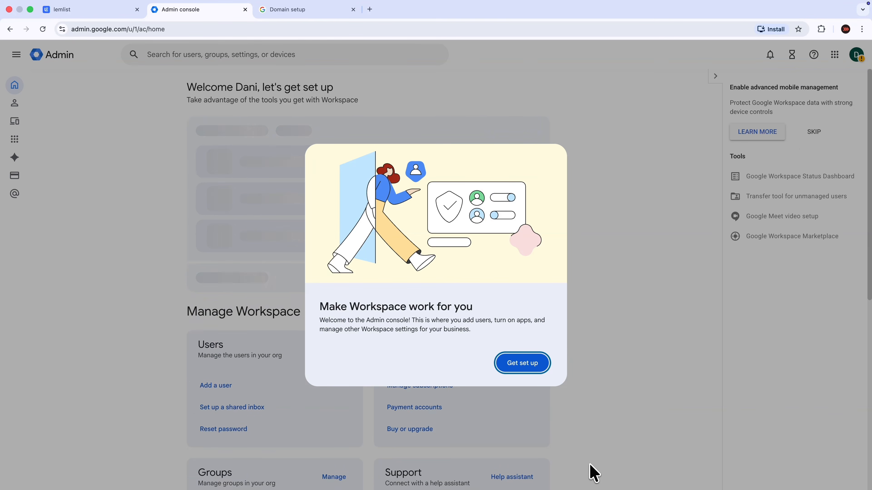
pyautogui.click(522, 364)
pyautogui.hotkey('ctrl', 'shift', 'Tab')
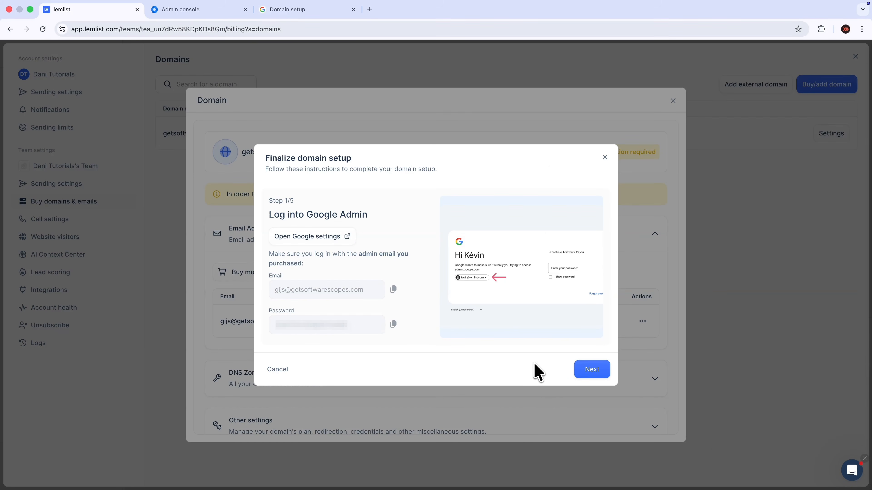
# Move lemlist's Finalize domain setup guide to step 2/5, generating a new DKIM record.
pyautogui.click(587, 368)
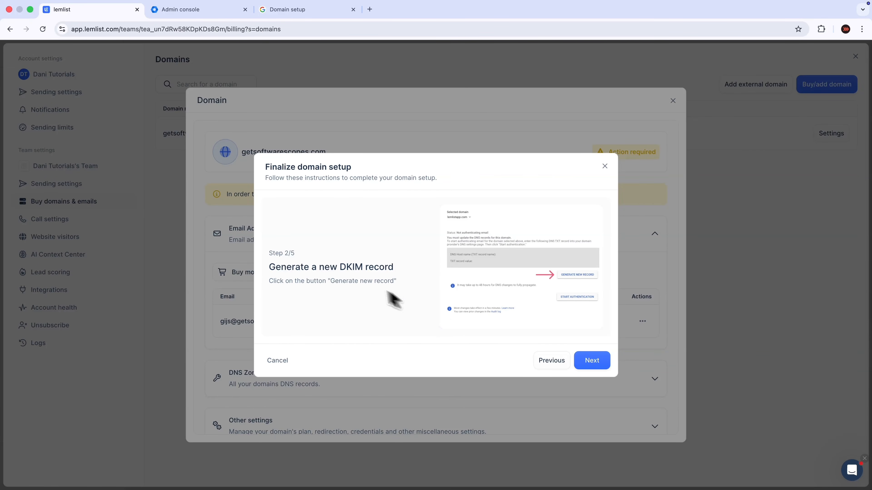
pyautogui.moveTo(271, 271); pyautogui.dragTo(410, 267)
pyautogui.click(411, 274)
pyautogui.hotkey('ctrl', 'Tab')
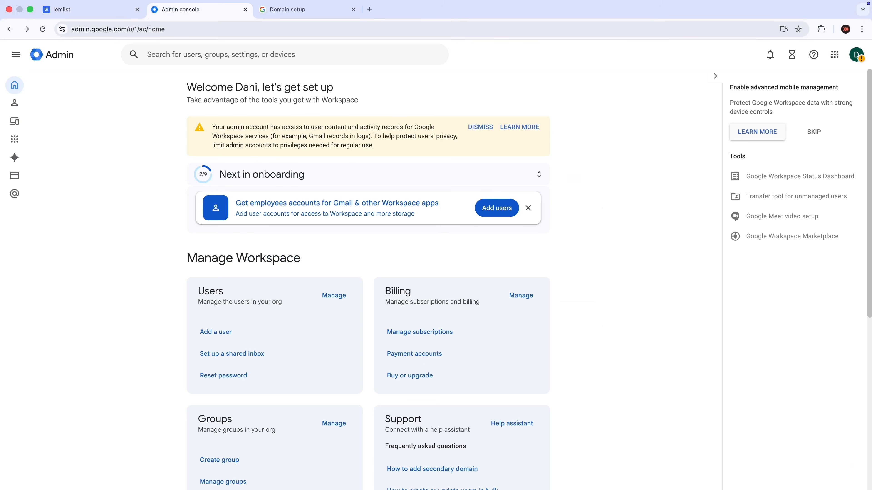
# Search 'dkim' in Google Admin and generate a new 2048-bit DKIM record for getsoftwarescopes.com.
pyautogui.click(254, 53)
pyautogui.write('dkim')
pyautogui.press('Return')
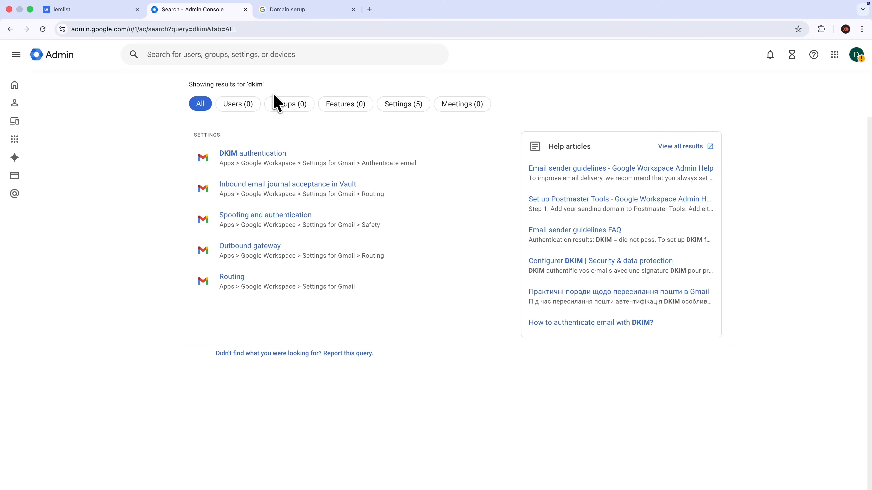
pyautogui.click(276, 164)
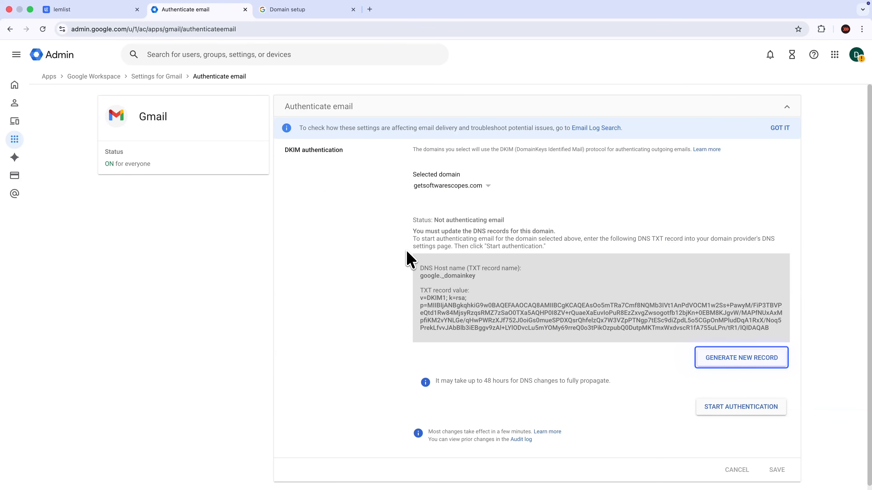
pyautogui.click(725, 366)
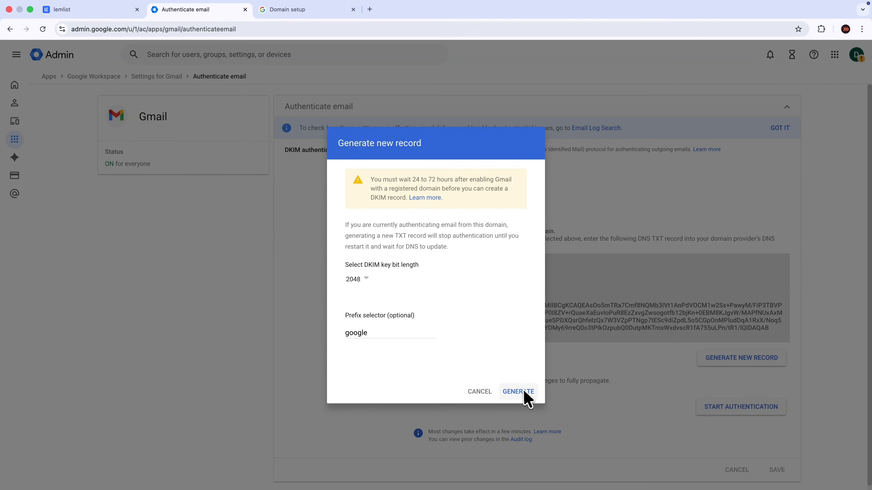
pyautogui.click(519, 392)
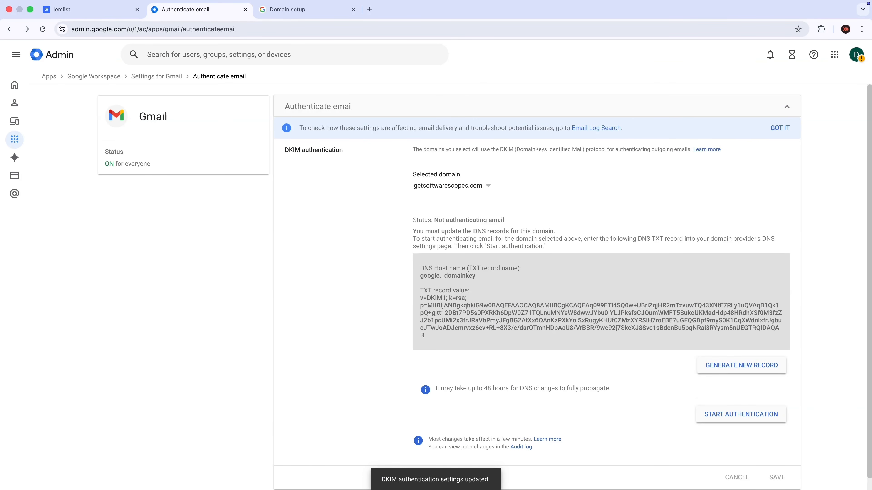
pyautogui.hotkey('ctrl', 'shift', 'Tab')
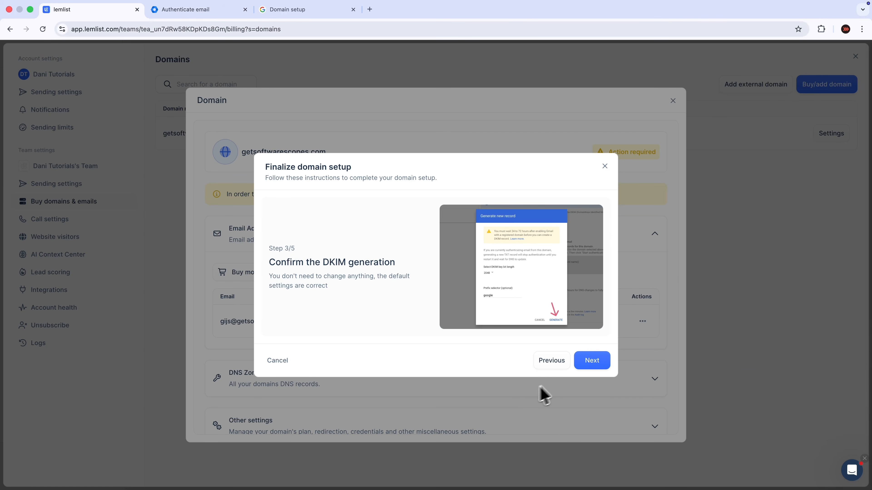
# Copy Google's DKIM TXT record into lemlist's guide, submit it, and complete the setup.
pyautogui.click(593, 363)
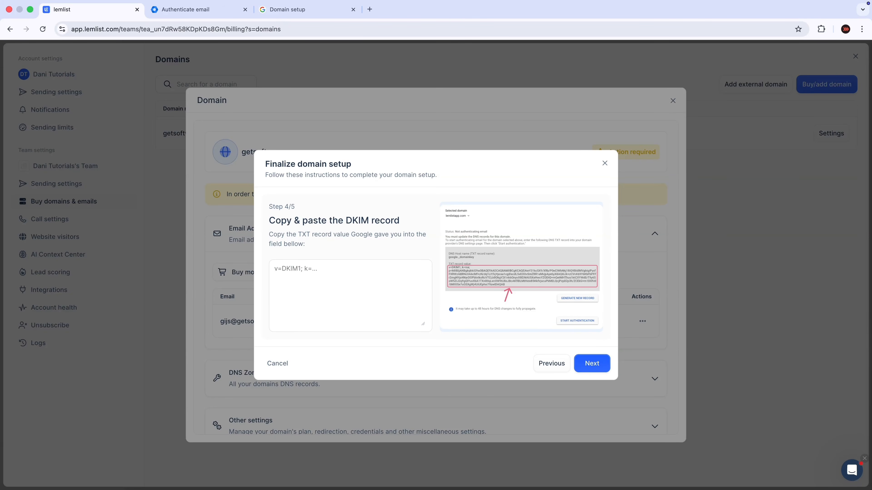
pyautogui.hotkey('ctrl', 'Tab')
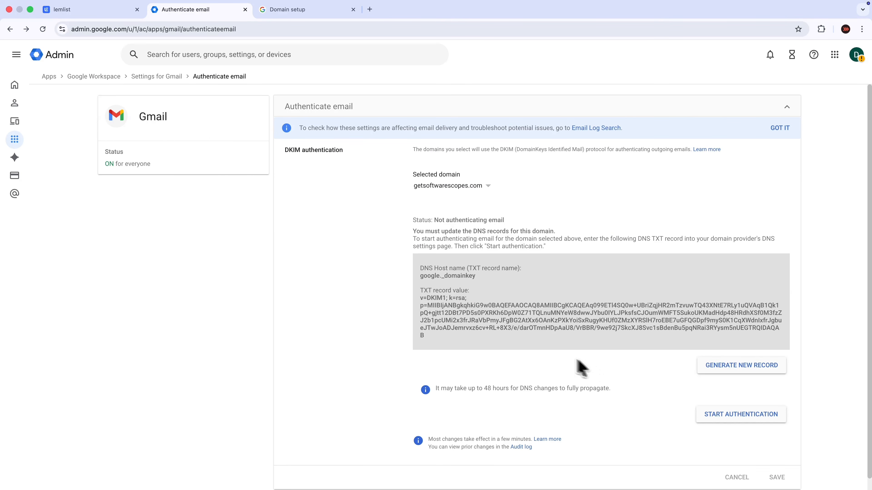
pyautogui.moveTo(440, 337); pyautogui.dragTo(414, 310)
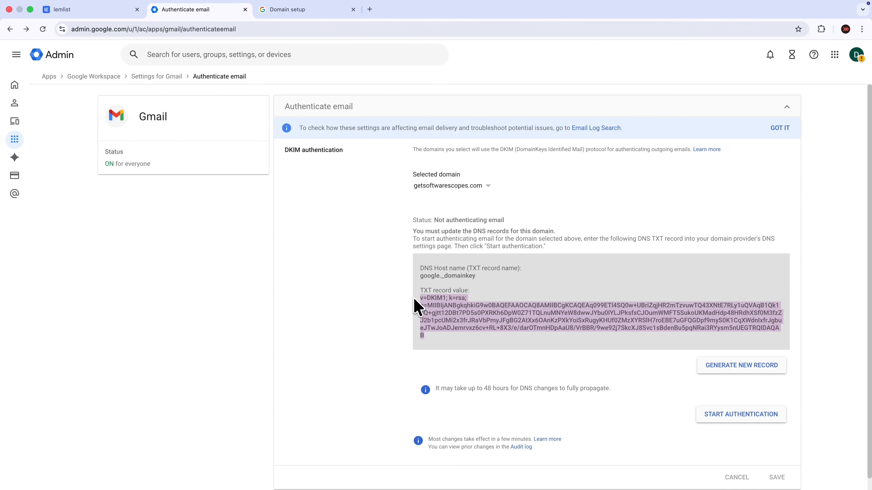
pyautogui.hotkey('ctrl', 'shift', 'Tab')
pyautogui.press('super+v')
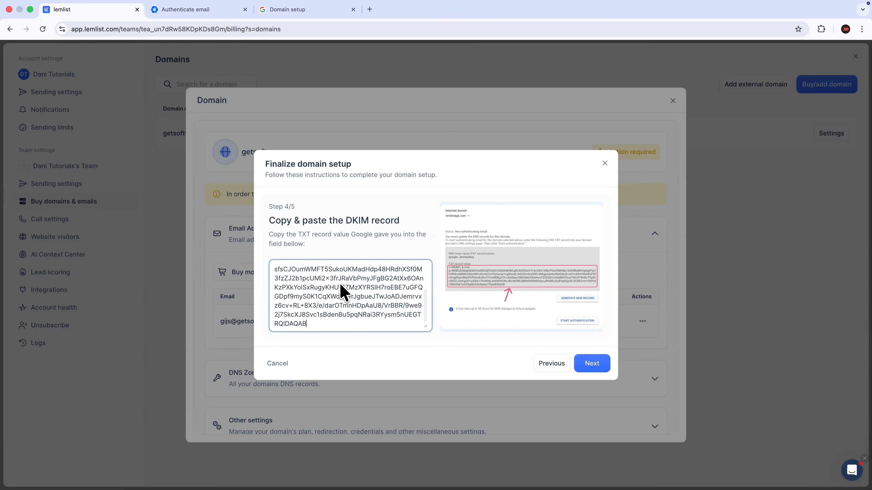
pyautogui.click(586, 364)
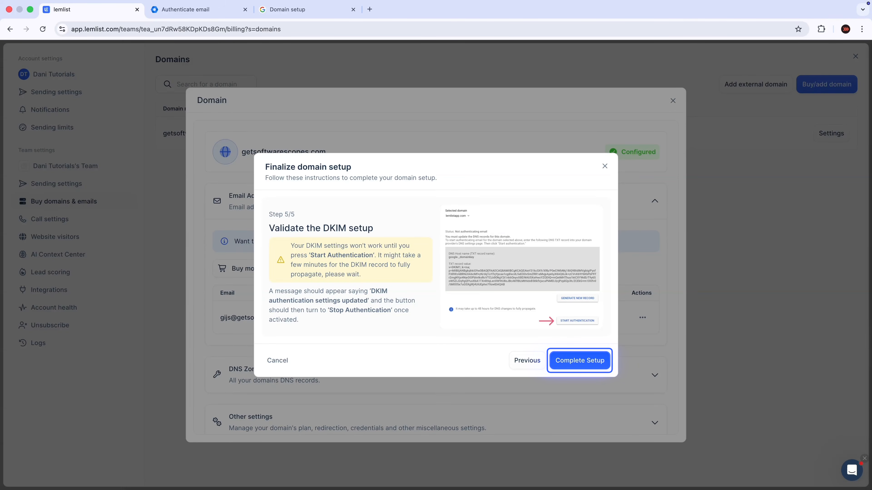
pyautogui.click(580, 361)
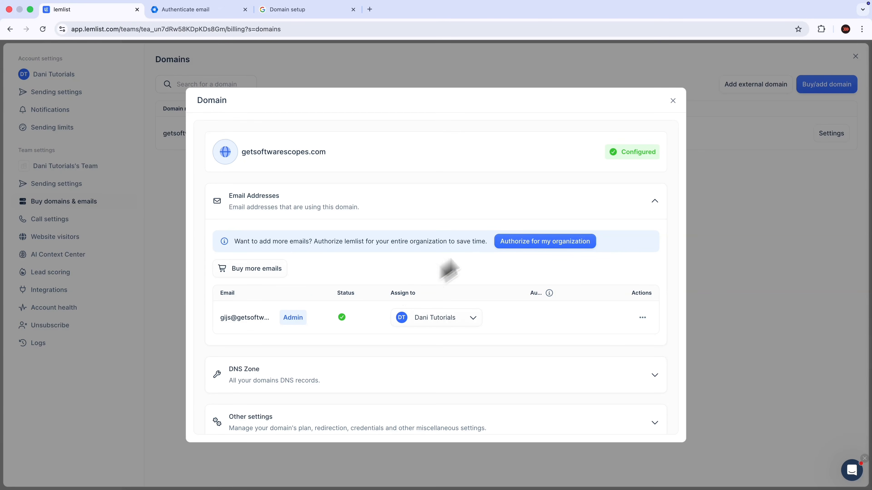
# In Sending settings, expand LinkedIn and open the Get the lemlist extension store page.
pyautogui.moveTo(614, 153); pyautogui.dragTo(663, 156)
pyautogui.click(663, 158)
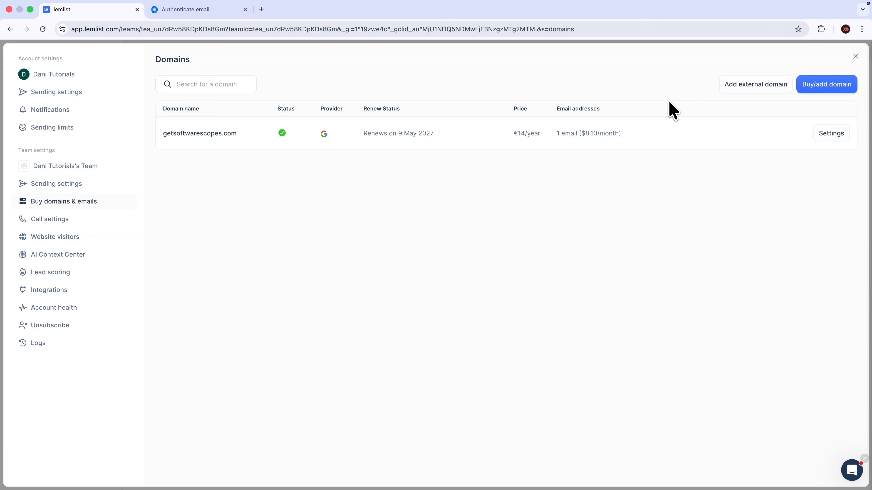
pyautogui.click(57, 93)
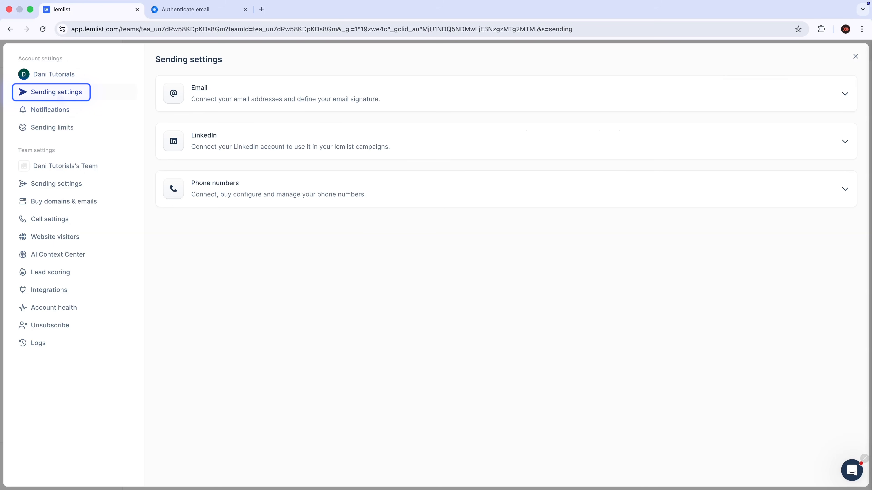
pyautogui.click(206, 136)
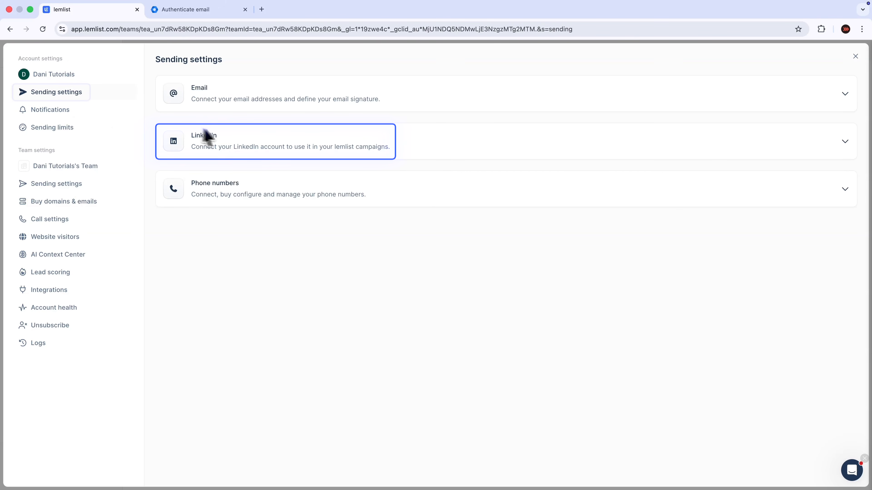
pyautogui.press('Tab')
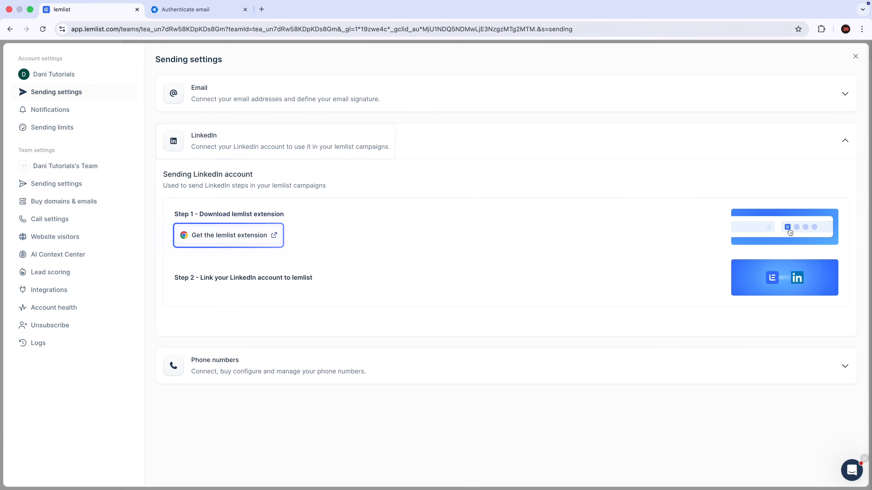
pyautogui.click(239, 237)
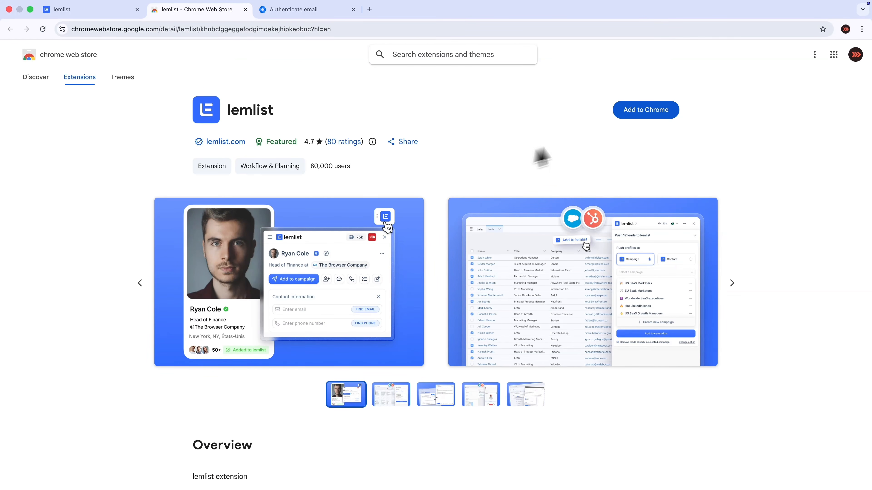
# Add the lemlist extension to Chrome and log in to LinkedIn to link the accounts.
pyautogui.click(641, 115)
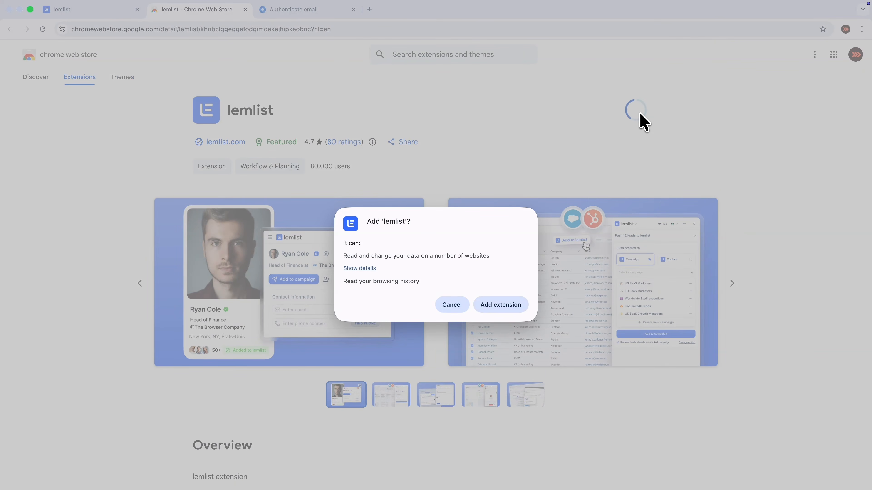
pyautogui.click(504, 307)
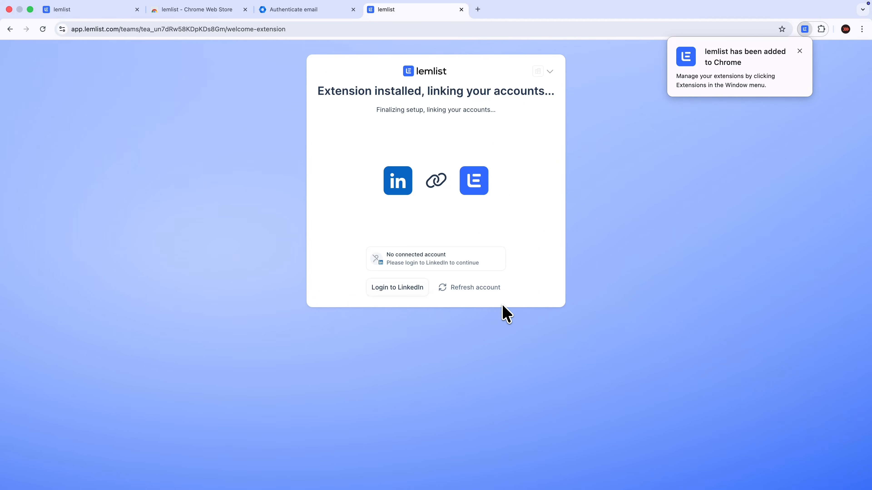
pyautogui.click(397, 289)
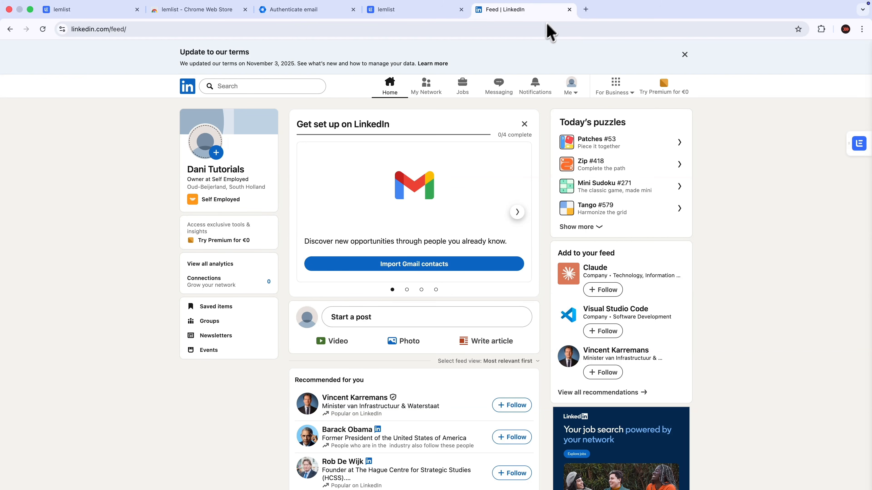
# Close the LinkedIn feed, lemlist welcome and Chrome Web Store tabs.
pyautogui.click(569, 10)
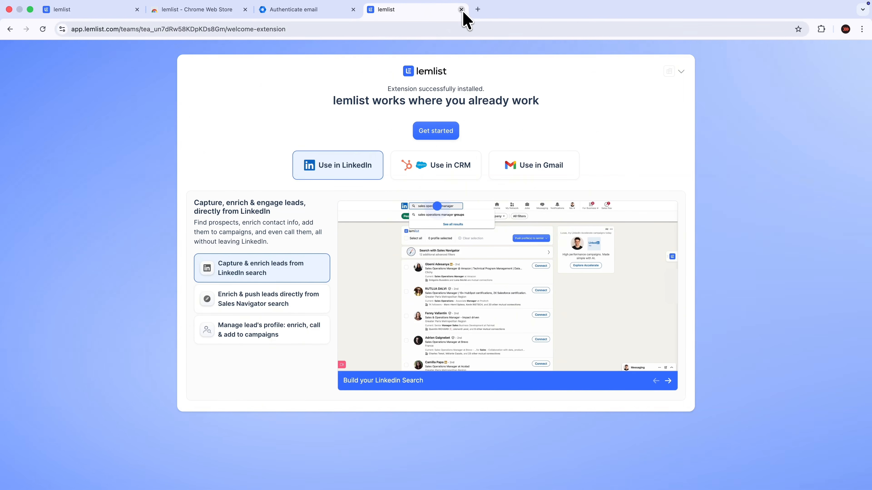
pyautogui.click(461, 9)
pyautogui.hotkey('ctrl', 'shift', 'Tab')
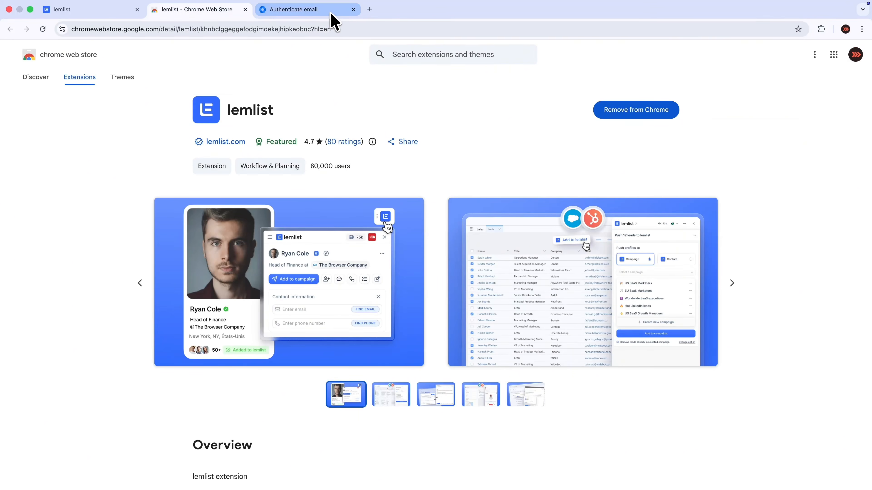
pyautogui.click(245, 9)
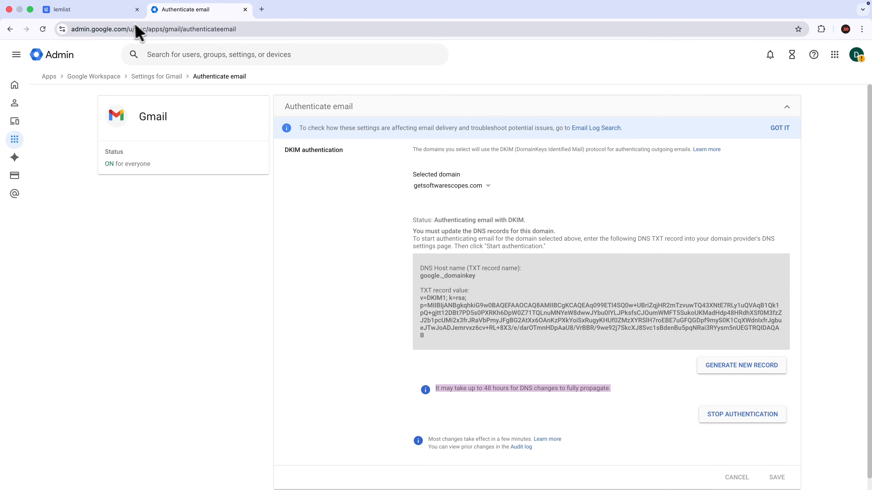
# Verify LinkedIn shows Connected and dismiss the Enable LinkedIn Premium dialog, leaving Premium off.
pyautogui.hotkey('ctrl', 'shift', 'Tab')
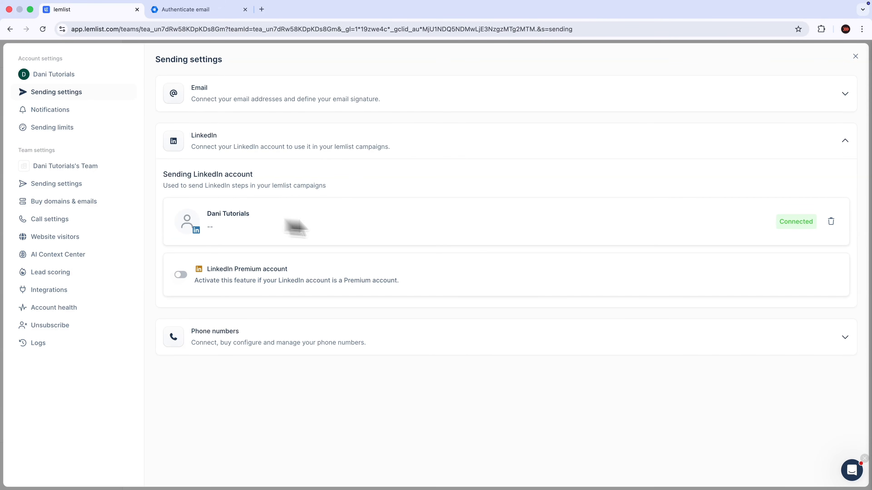
pyautogui.moveTo(778, 223); pyautogui.dragTo(796, 224)
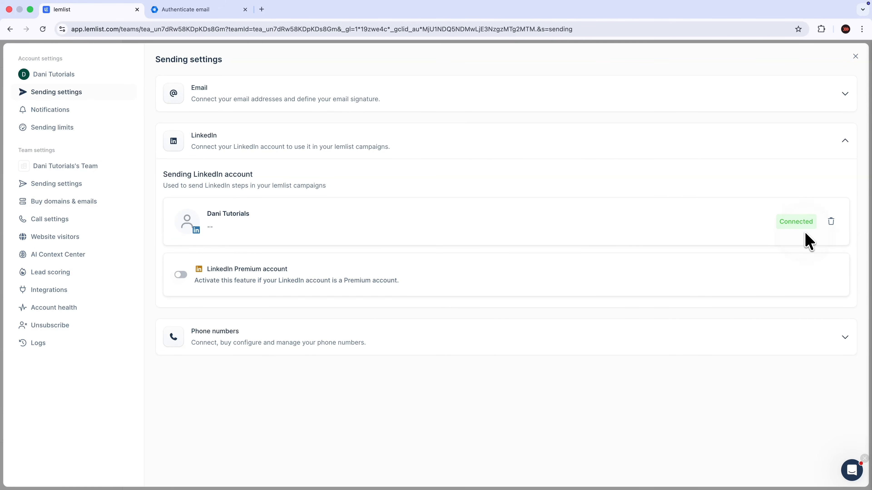
pyautogui.moveTo(207, 267); pyautogui.dragTo(288, 268)
pyautogui.click(289, 268)
pyautogui.click(181, 275)
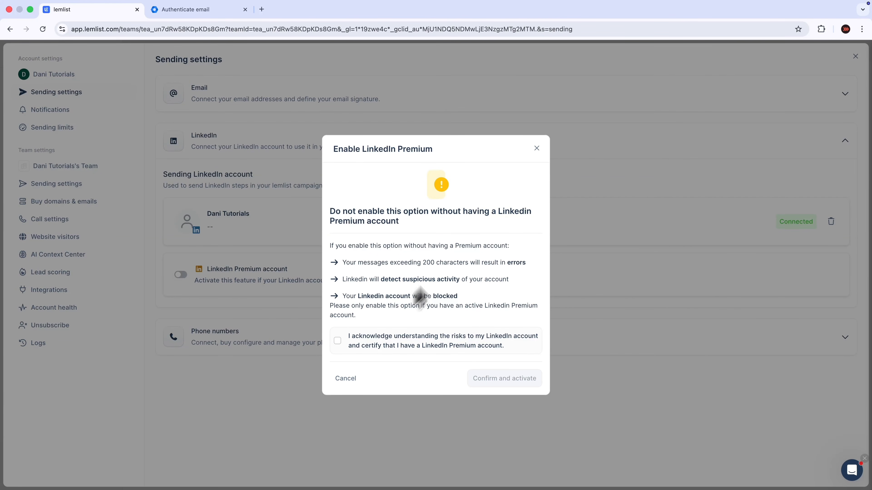
pyautogui.click(537, 150)
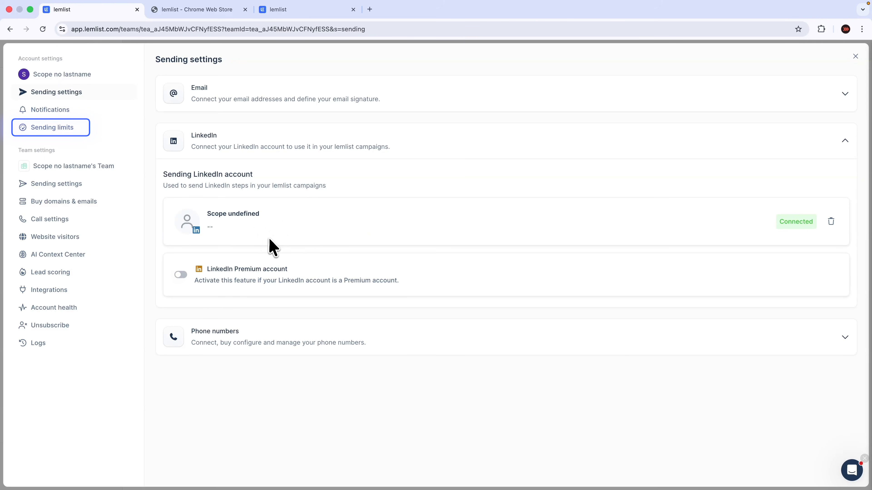
# Open Sending limits and scroll through the daily email and LinkedIn sending limits.
pyautogui.click(50, 128)
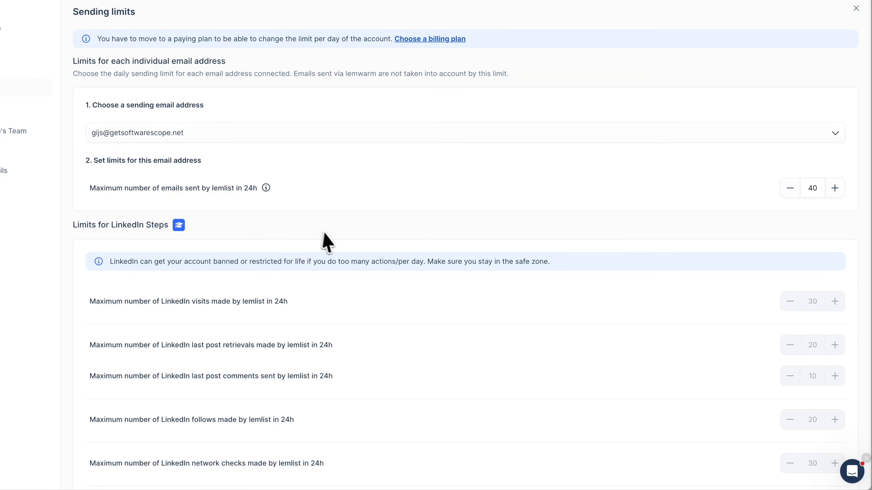
pyautogui.scroll(-2, 334, 242)
pyautogui.scroll(-3, 334, 242)
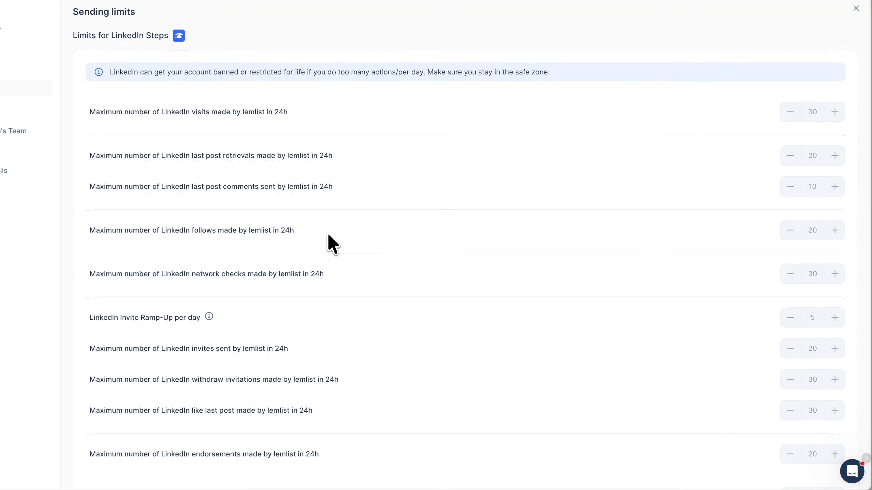
pyautogui.scroll(-1, 330, 242)
pyautogui.scroll(6, 328, 242)
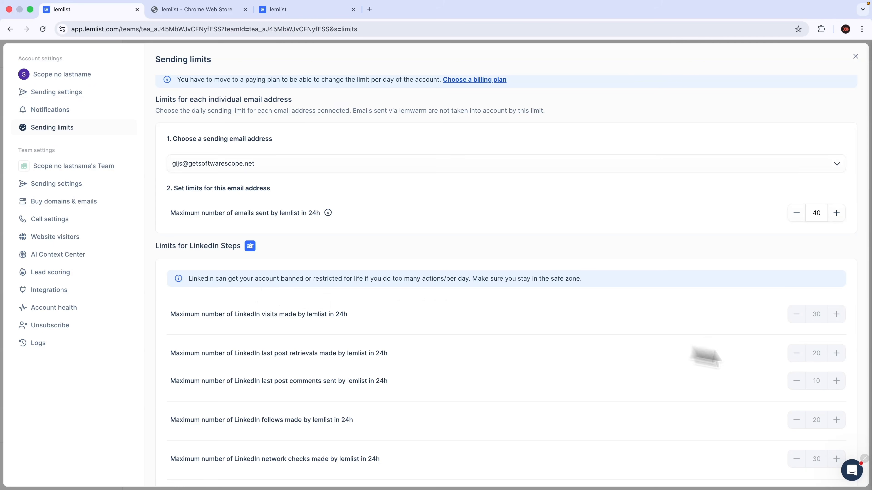
pyautogui.scroll(1, 755, 329)
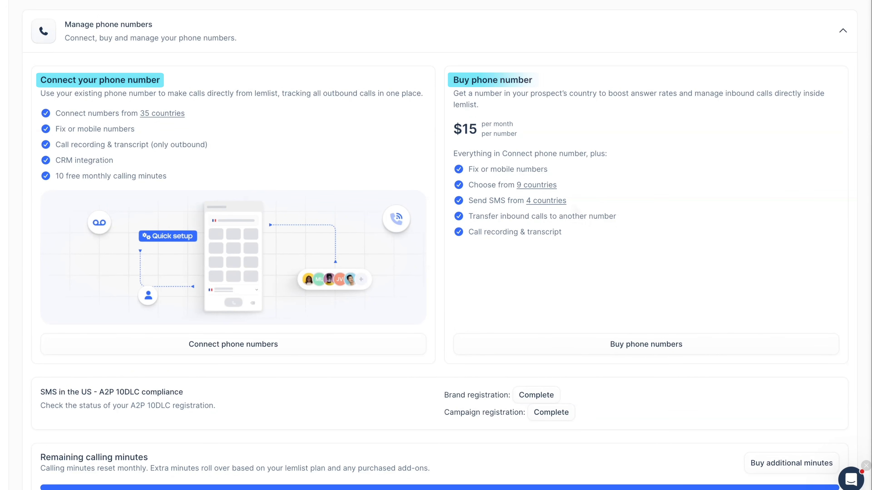
# Buy the first available United States phone number at $15 per month.
pyautogui.moveTo(546, 202)
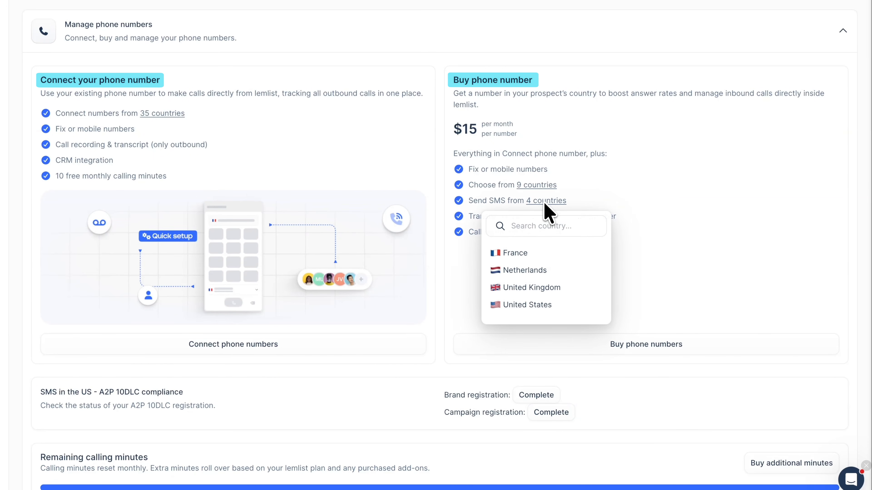
pyautogui.moveTo(540, 186)
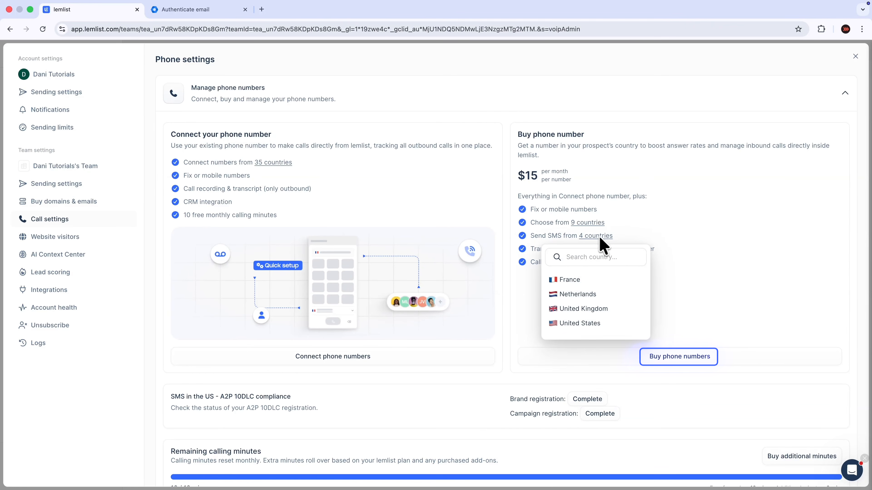
pyautogui.click(677, 363)
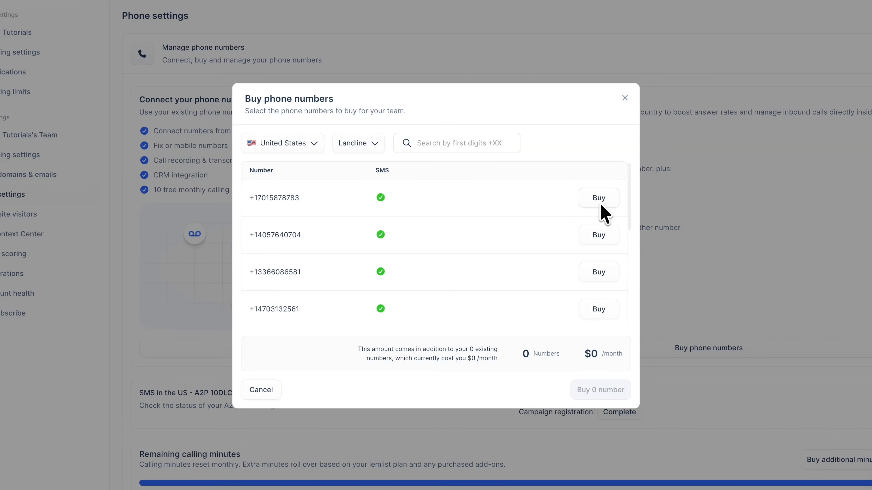
pyautogui.click(267, 144)
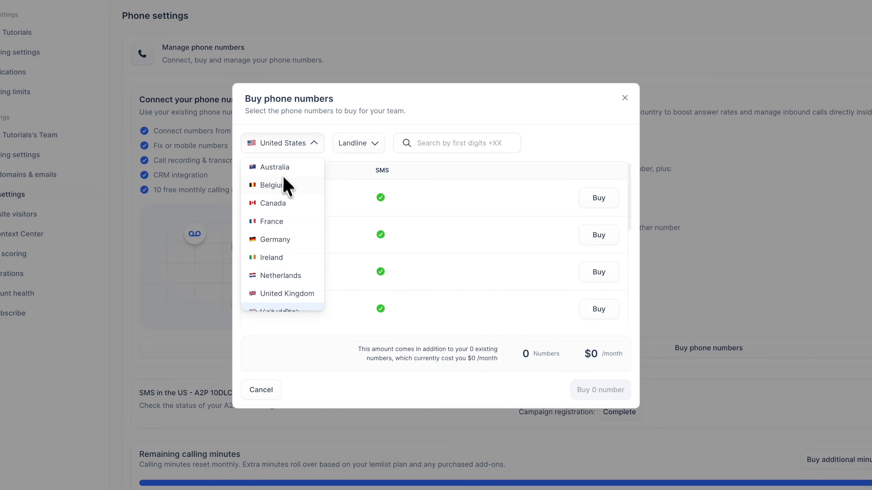
pyautogui.scroll(1, 285, 254)
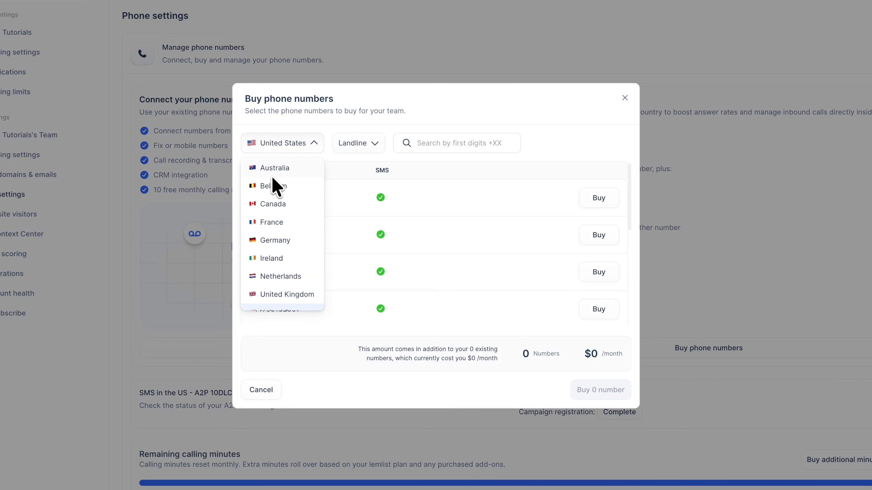
pyautogui.click(307, 144)
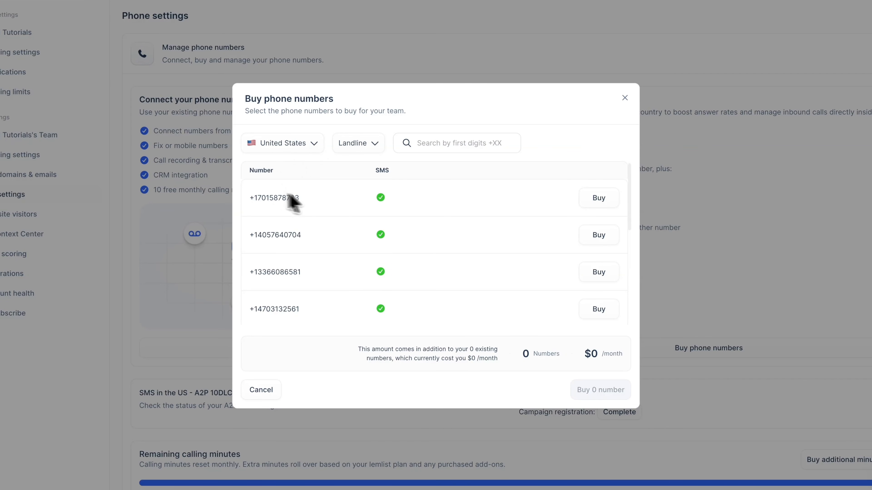
pyautogui.click(599, 198)
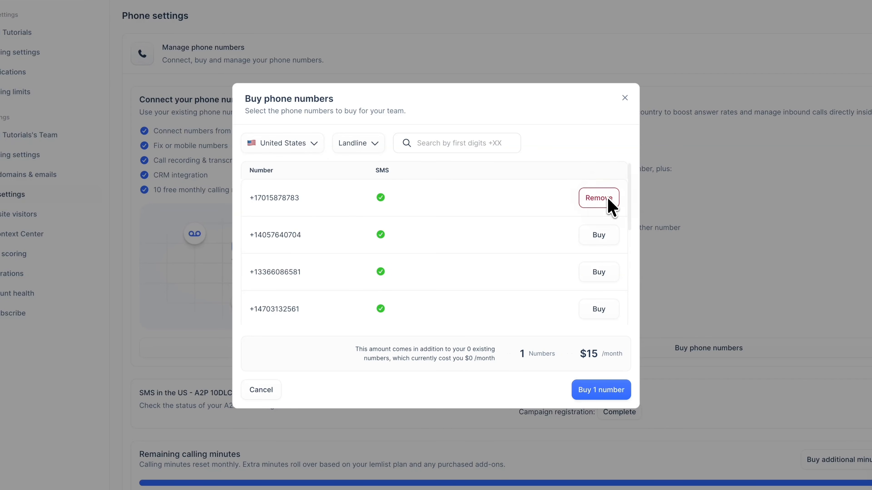
pyautogui.click(602, 392)
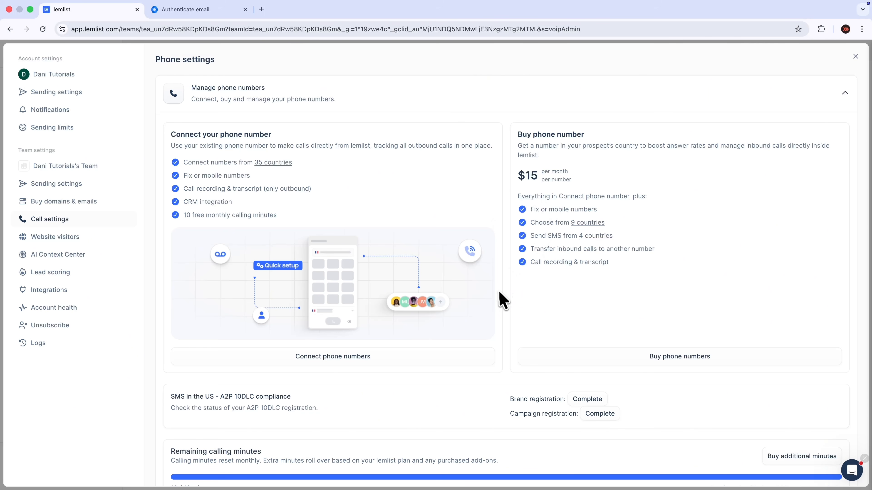
# Connect your own United States phone number and verify it with the call code.
pyautogui.click(332, 361)
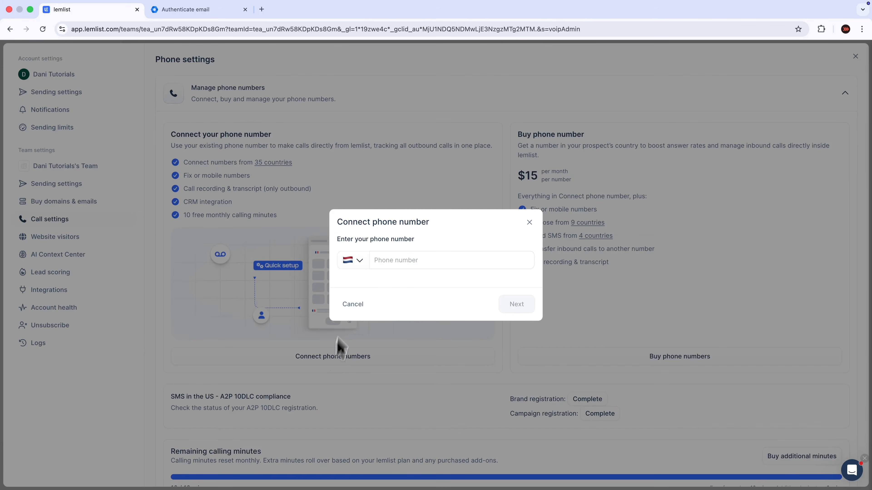
pyautogui.click(358, 266)
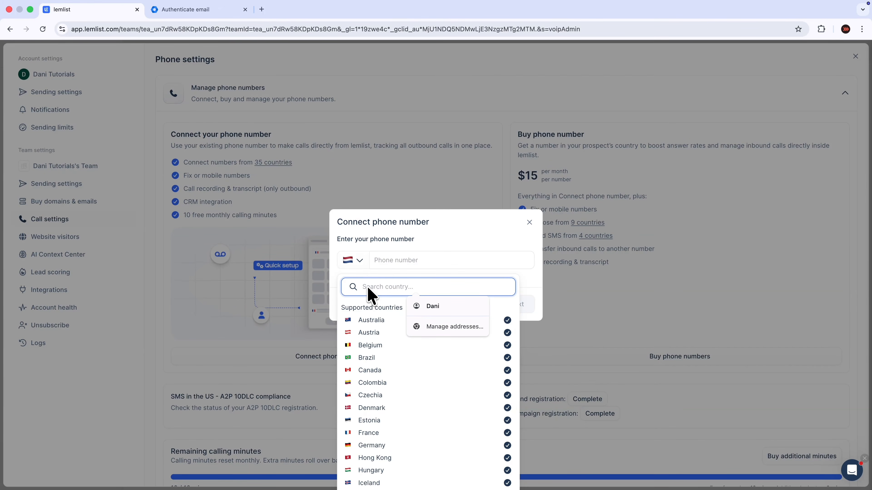
pyautogui.write('unit')
pyautogui.click(378, 332)
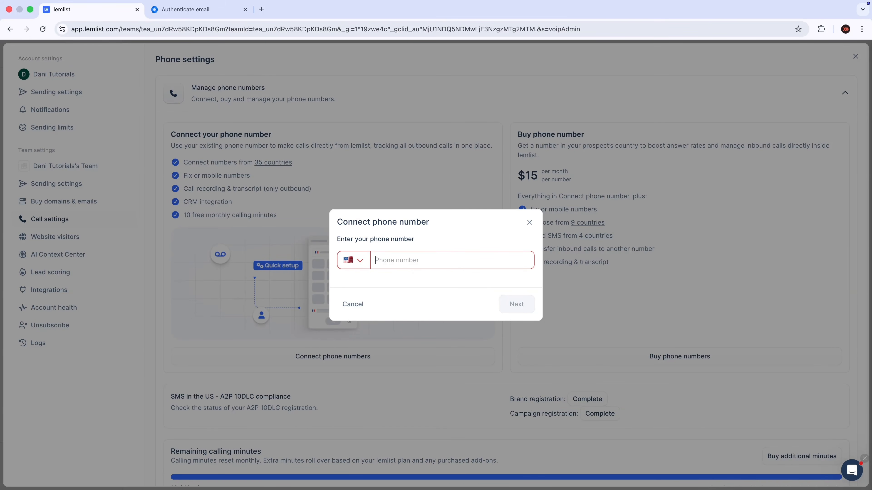
pyautogui.click(446, 260)
pyautogui.write('***')
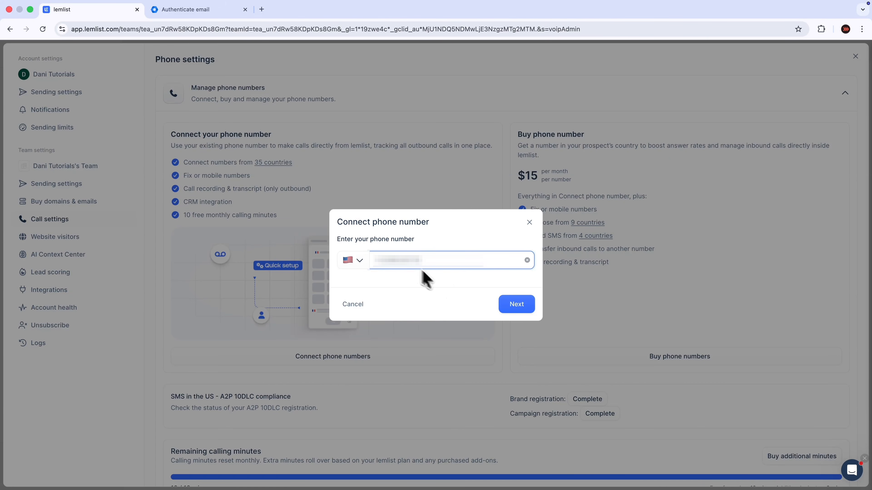
pyautogui.click(512, 306)
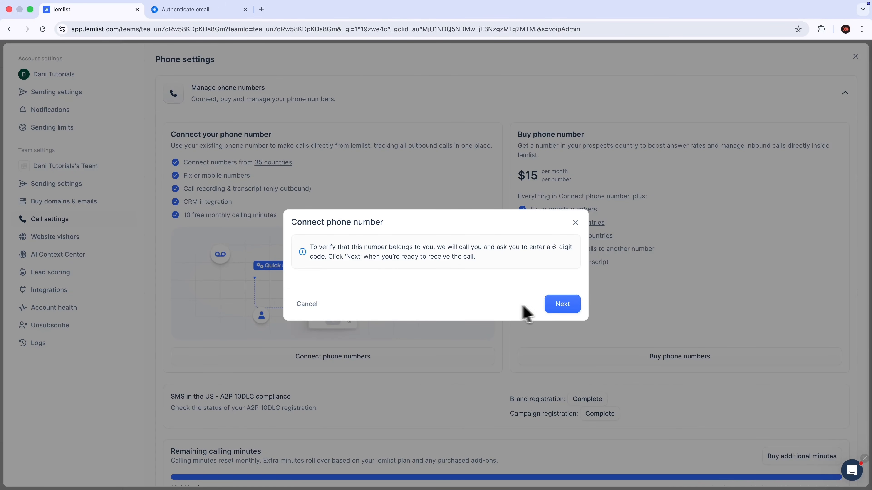
pyautogui.click(563, 304)
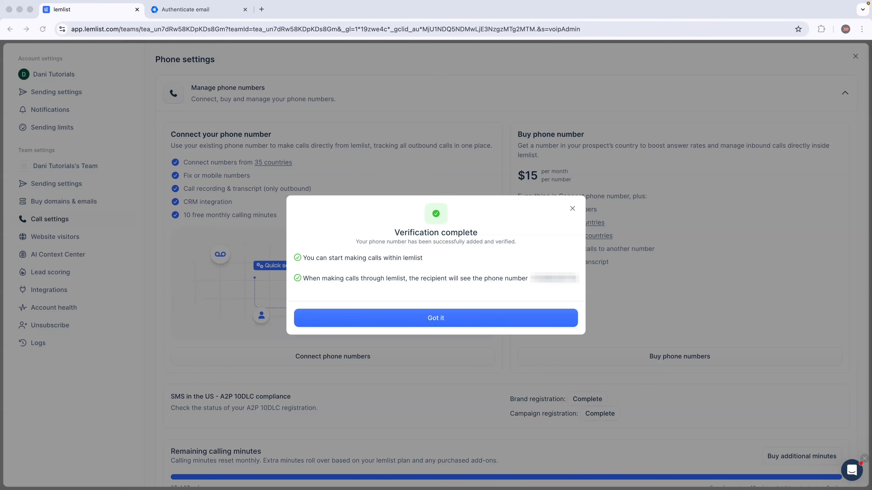
pyautogui.click(443, 318)
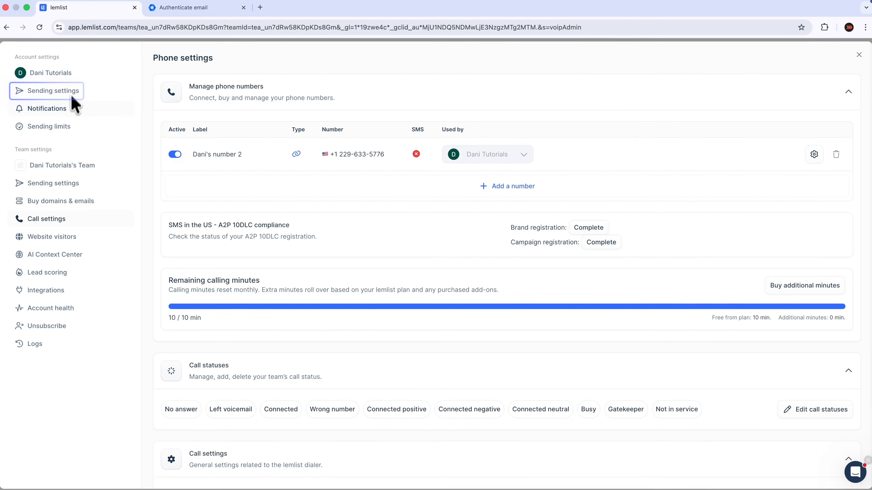
# Review the connected email, LinkedIn account and phone numbers in Sending settings, then close settings.
pyautogui.click(72, 98)
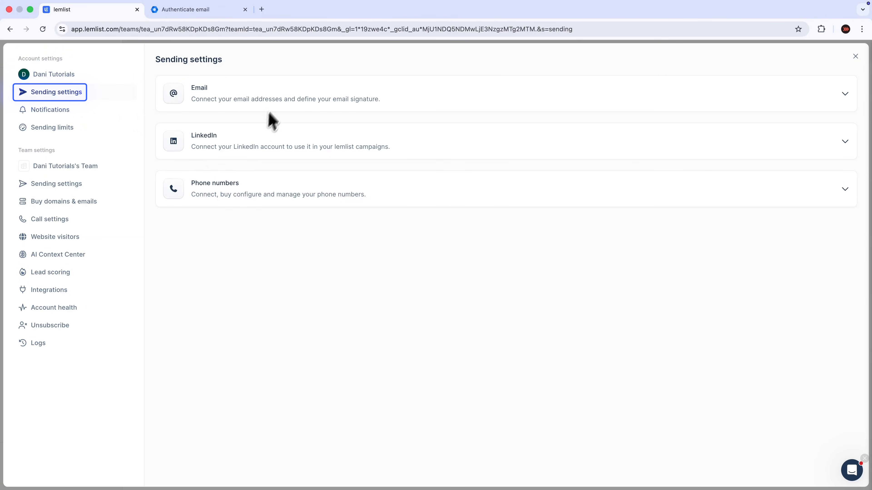
pyautogui.click(277, 101)
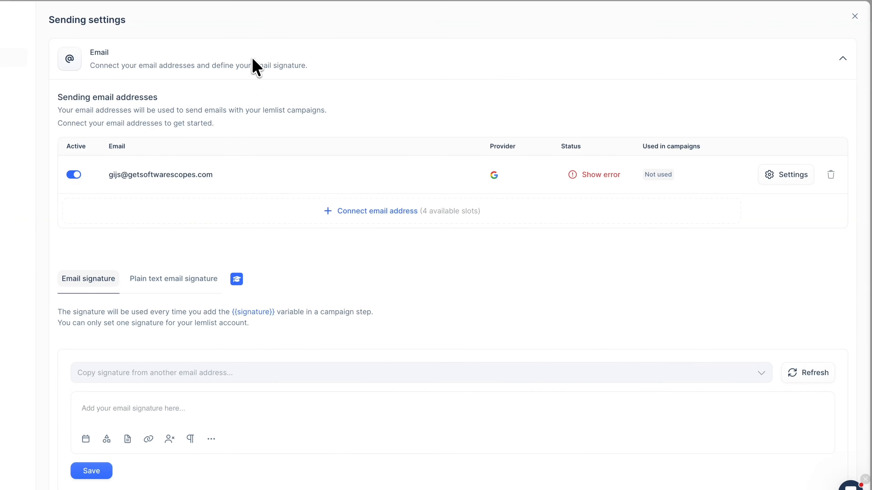
pyautogui.click(253, 60)
pyautogui.click(173, 127)
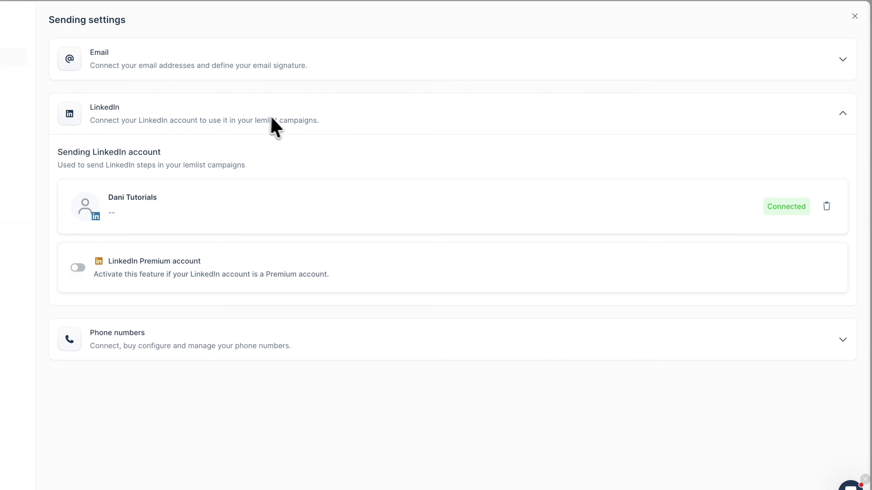
pyautogui.click(258, 116)
pyautogui.click(188, 187)
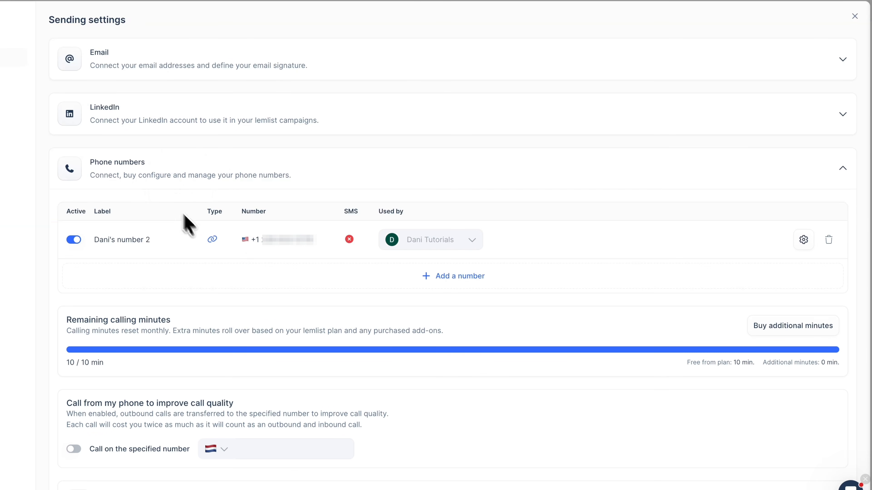
pyautogui.click(235, 171)
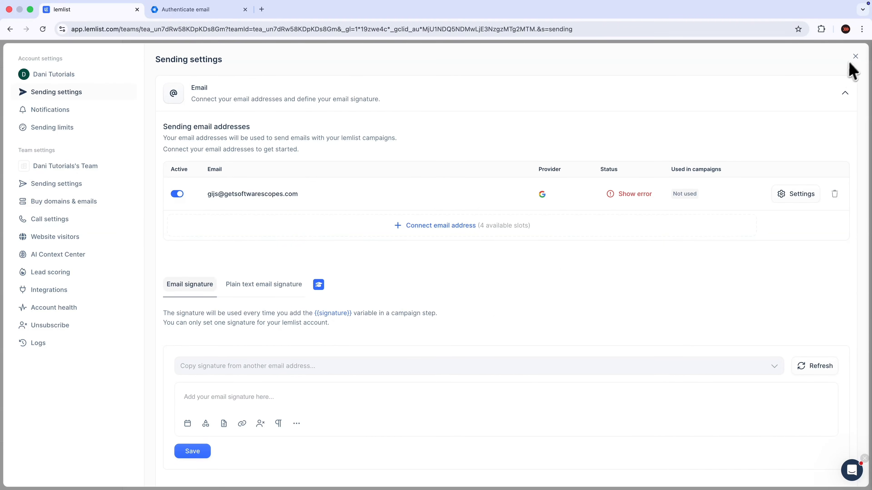
pyautogui.click(855, 57)
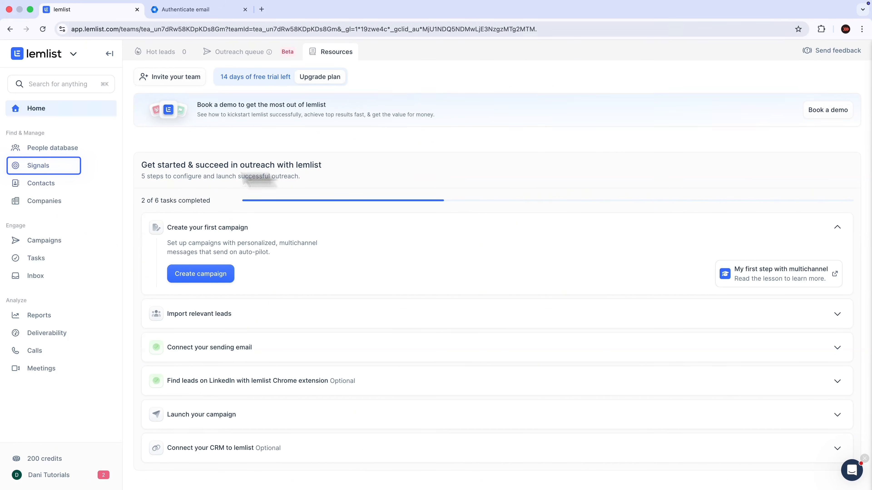
# Start a new Signals watchlist for the New hire joined the company signal, with a name and job title.
pyautogui.click(42, 169)
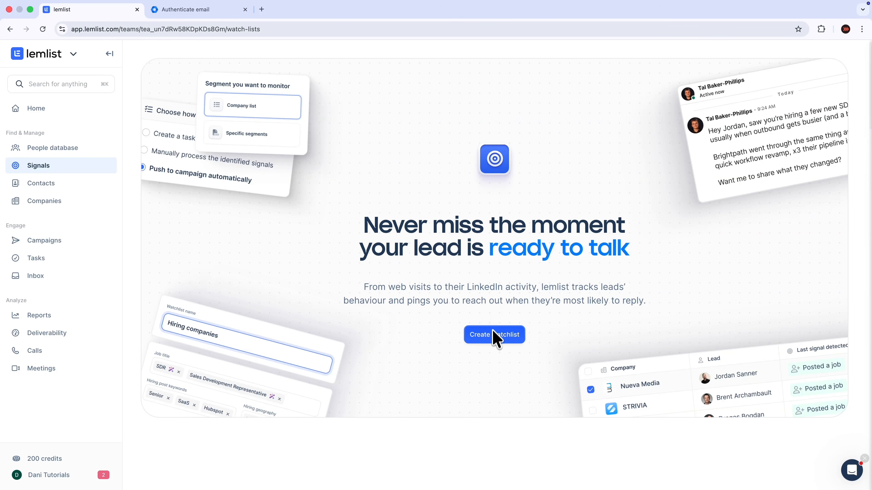
pyautogui.click(495, 334)
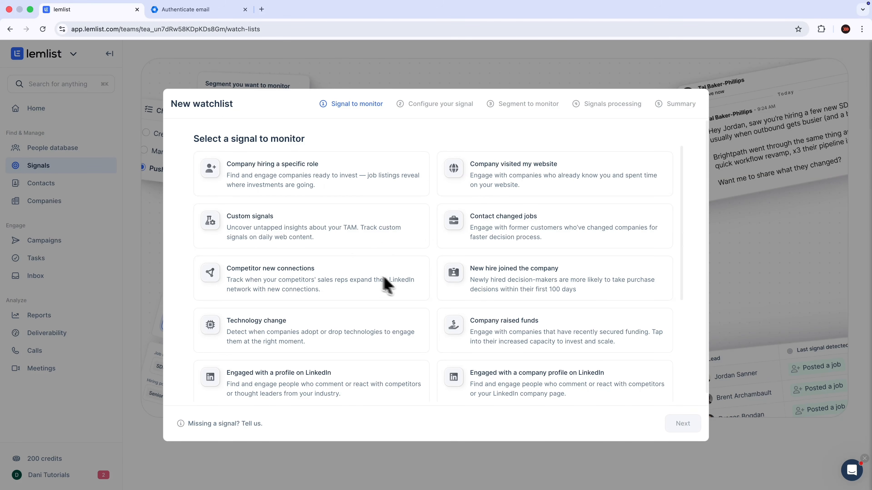
pyautogui.click(510, 286)
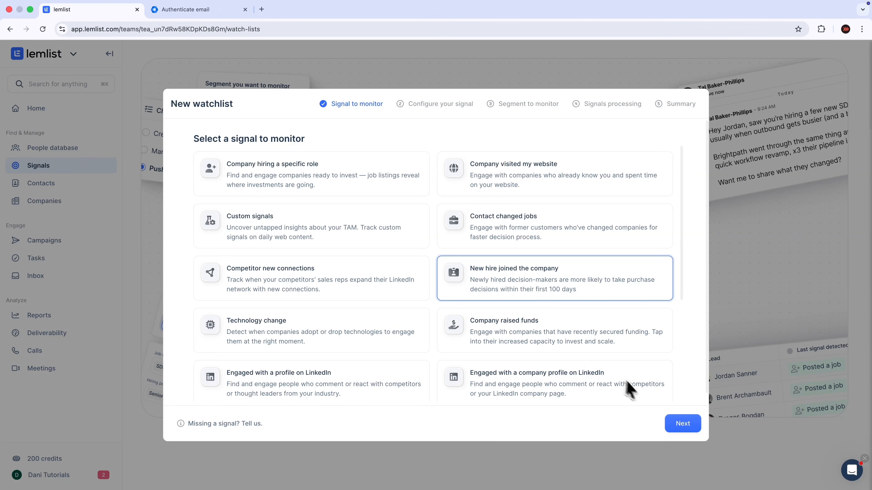
pyautogui.click(688, 428)
pyautogui.click(343, 187)
pyautogui.write('m')
pyautogui.click(327, 271)
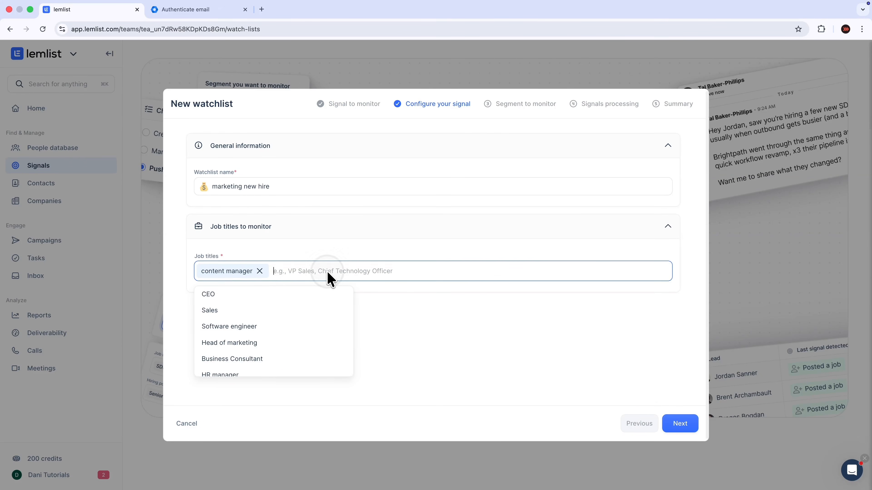
pyautogui.click(419, 336)
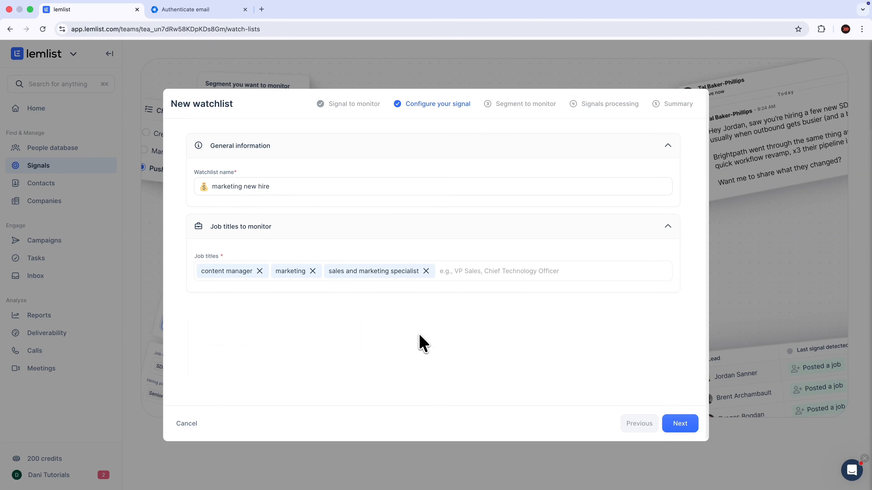
pyautogui.click(677, 427)
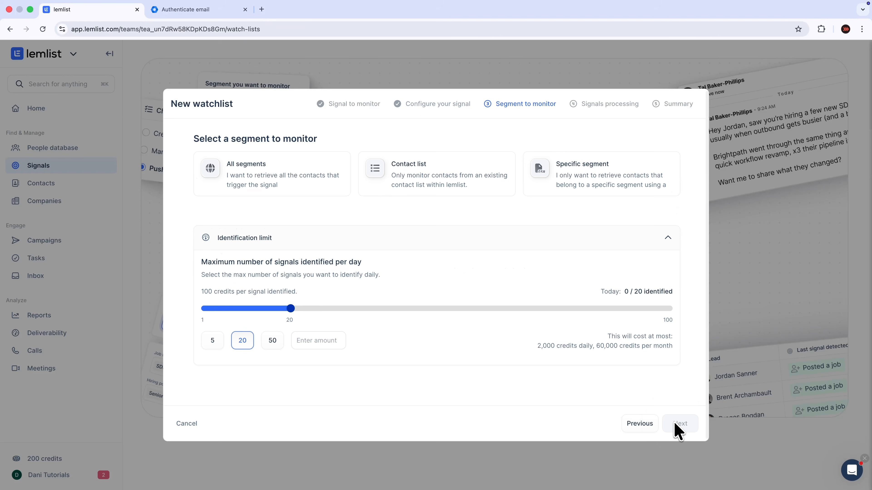
# Limit identified signals to 5 per day and monitor contacts from all segments.
pyautogui.click(219, 339)
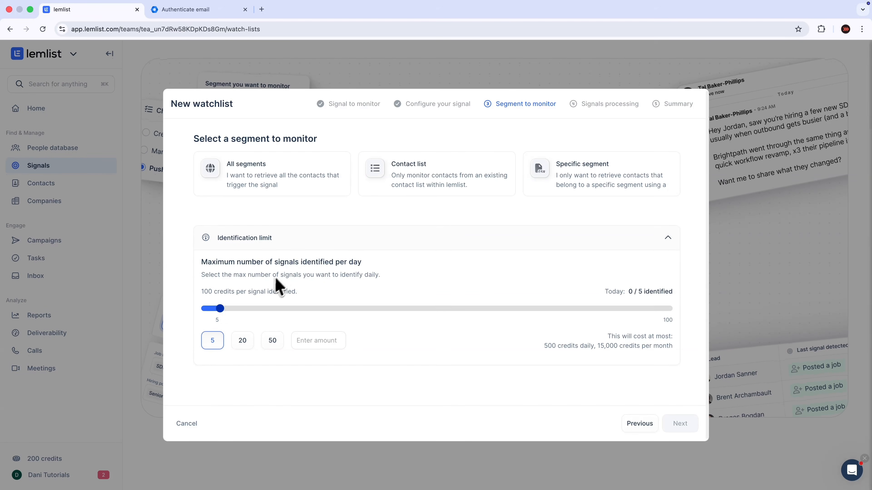
pyautogui.click(279, 189)
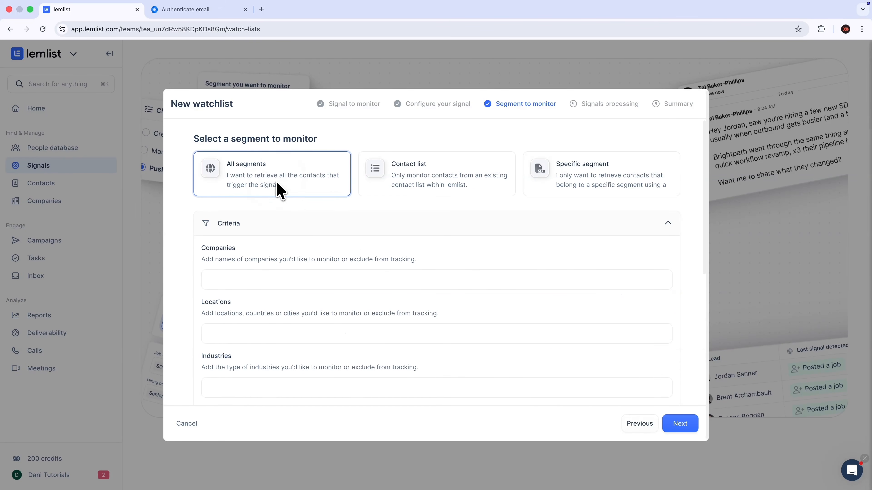
pyautogui.scroll(-2, 314, 287)
pyautogui.scroll(-5, 314, 287)
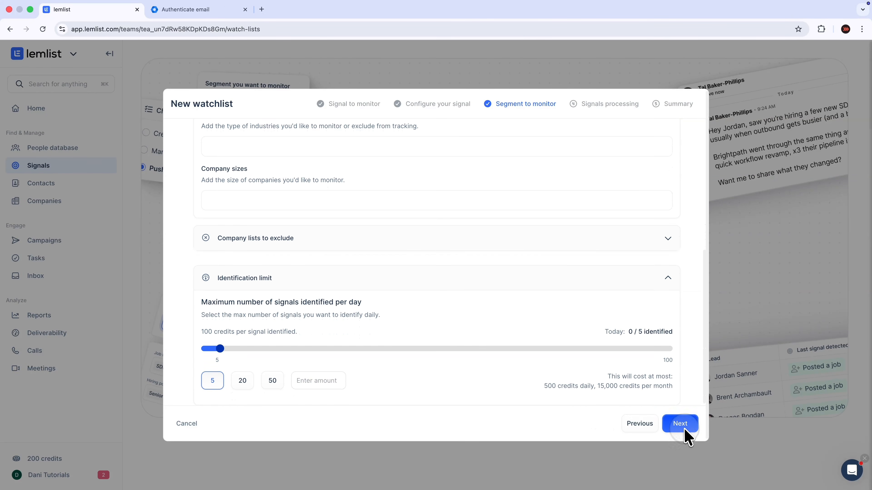
pyautogui.click(682, 426)
# Write the instructions for the Call task.
pyautogui.click(404, 308)
pyautogui.write('C')
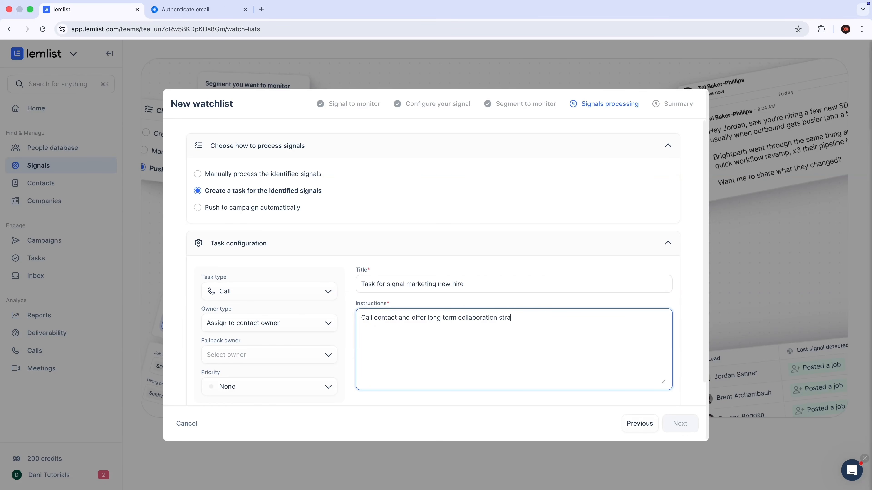
pyautogui.write('y')
pyautogui.click(477, 307)
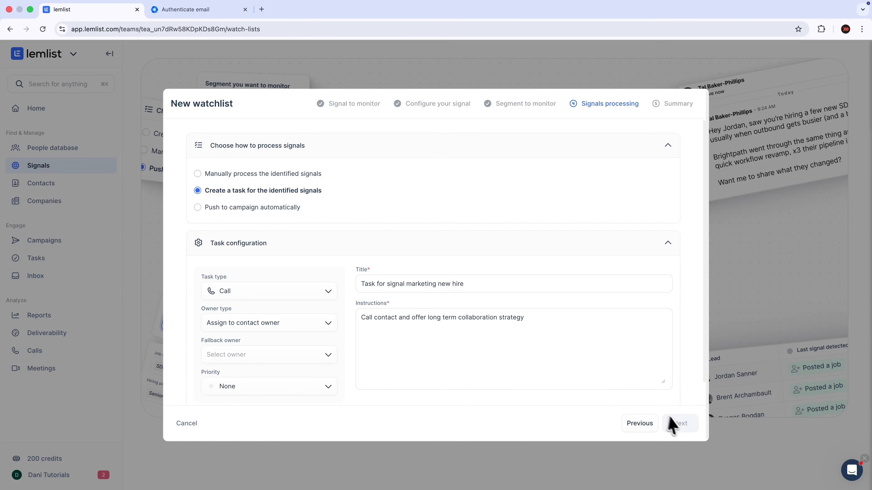
# Set task priority to Medium and the workspace account as fallback owner, reaching the summary.
pyautogui.click(253, 387)
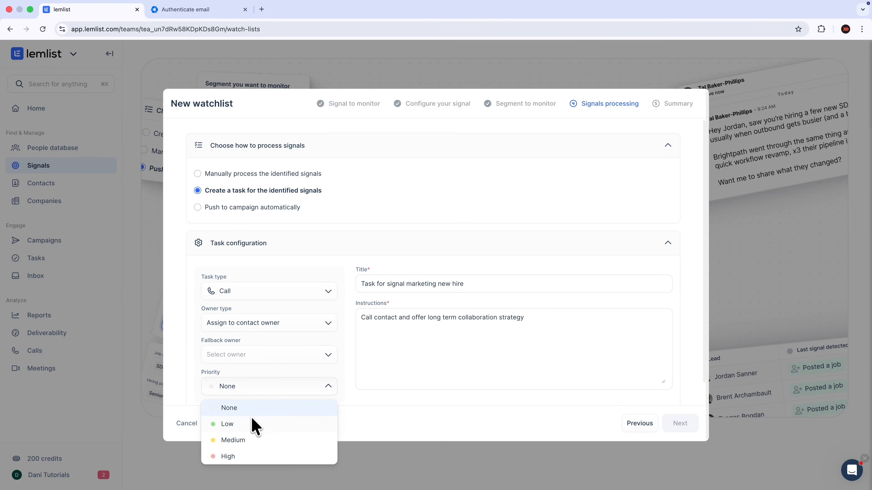
pyautogui.click(252, 423)
pyautogui.click(254, 392)
pyautogui.click(258, 438)
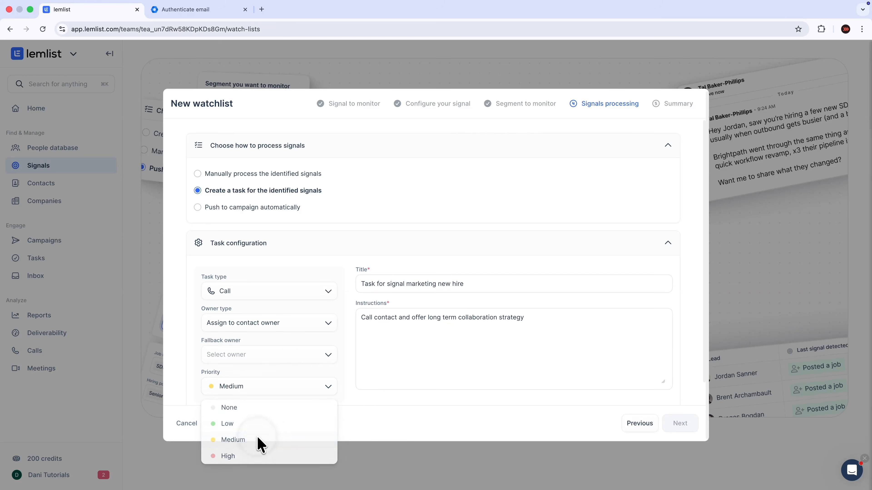
pyautogui.click(266, 358)
pyautogui.click(323, 329)
pyautogui.click(362, 325)
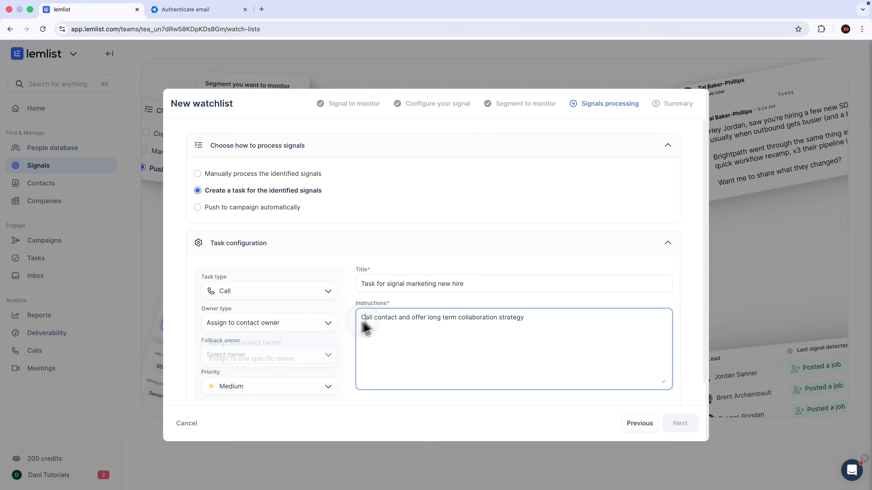
pyautogui.click(268, 355)
pyautogui.click(248, 407)
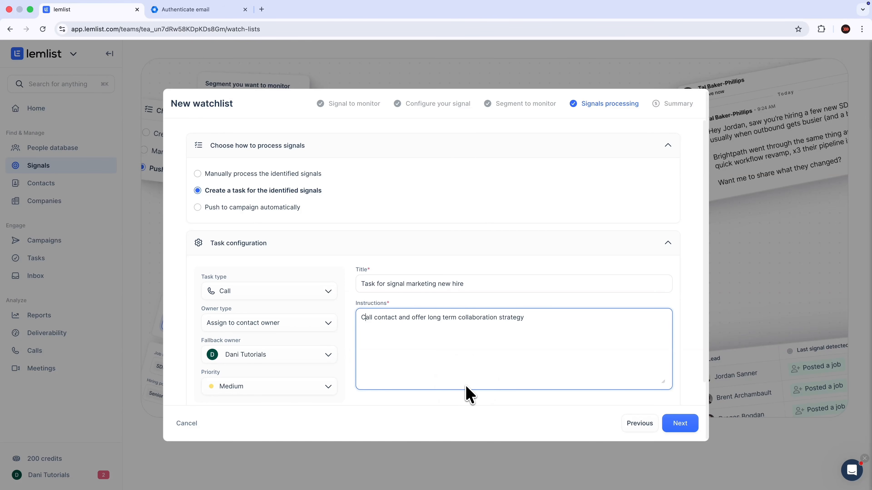
pyautogui.click(679, 426)
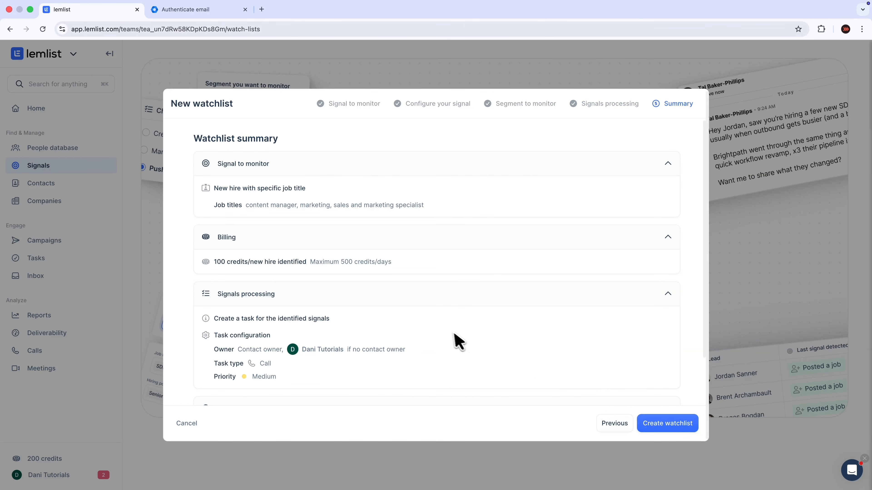
# Create the new-hire watchlist and dismiss its success confirmation.
pyautogui.scroll(-3, 457, 342)
pyautogui.click(671, 426)
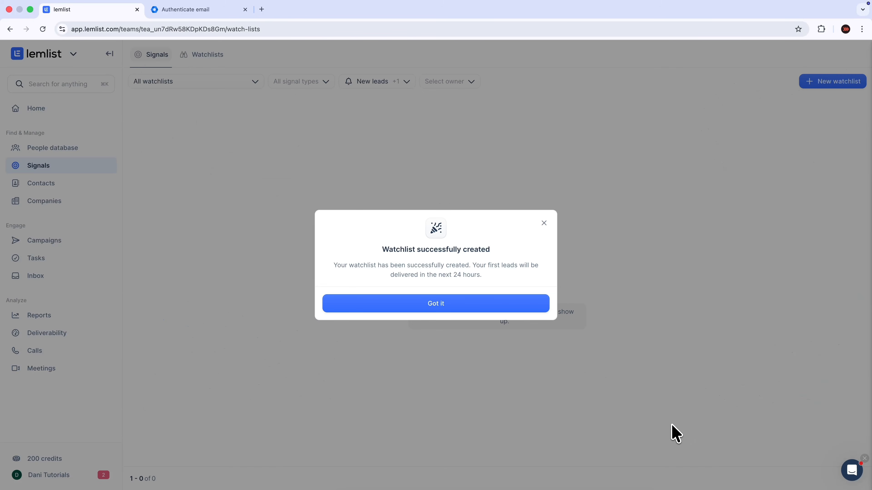
pyautogui.click(428, 307)
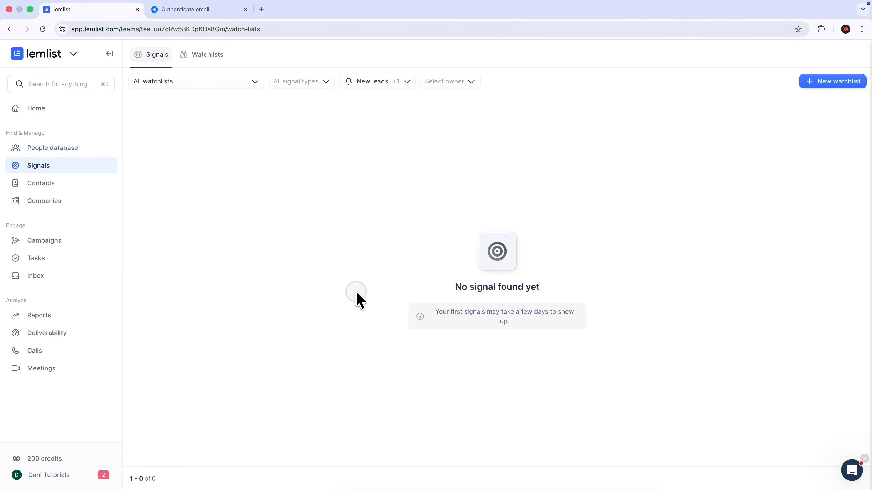
pyautogui.click(44, 244)
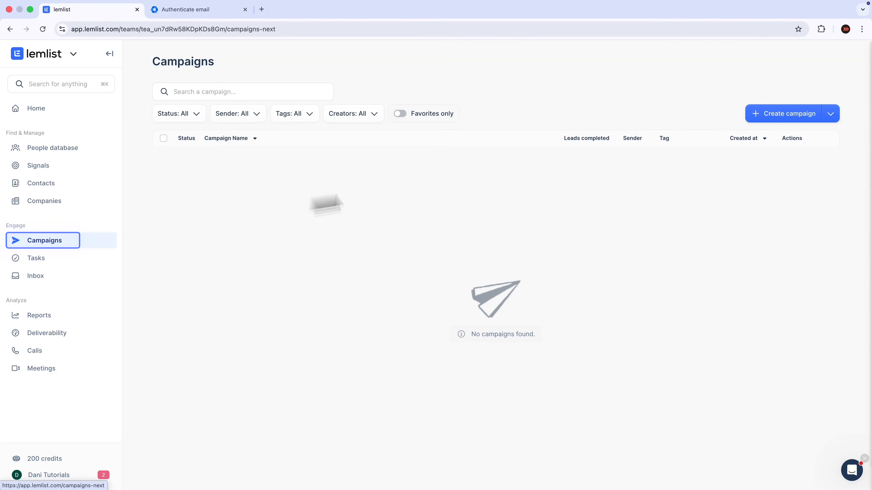
# Start a new campaign from a template and preview the 'Close deals with Amazon sellers' community template.
pyautogui.click(774, 118)
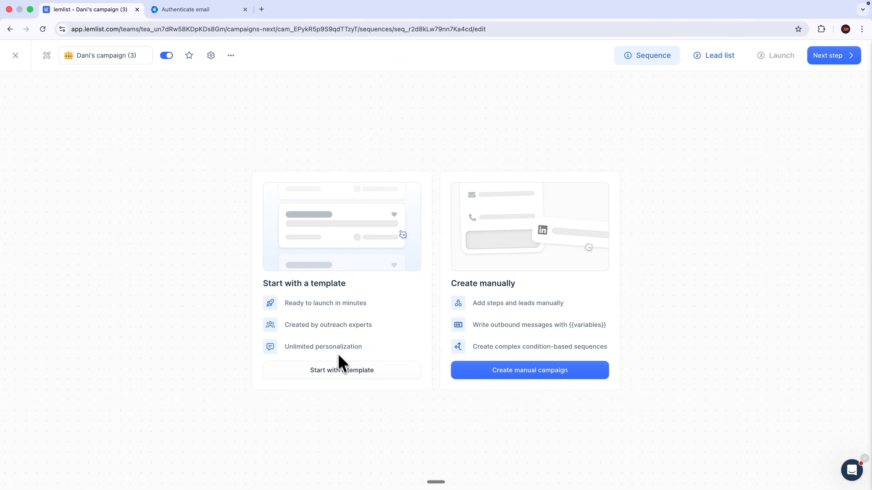
pyautogui.click(342, 369)
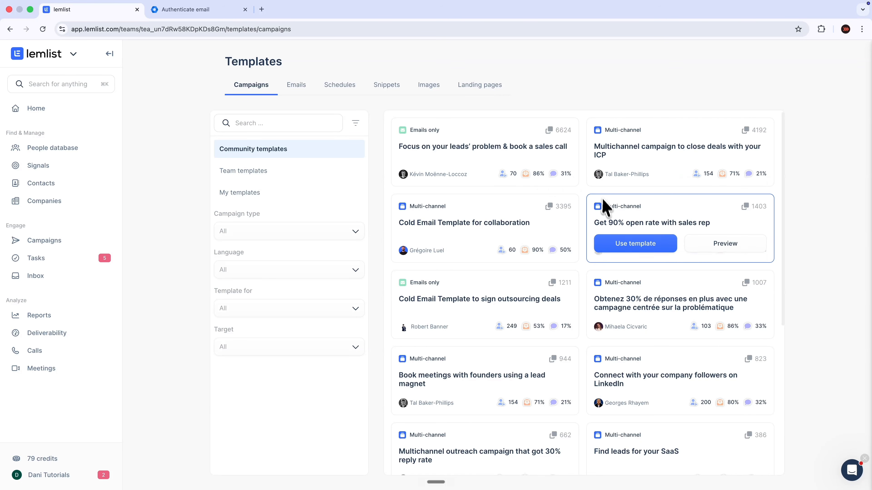
pyautogui.scroll(-20, 585, 313)
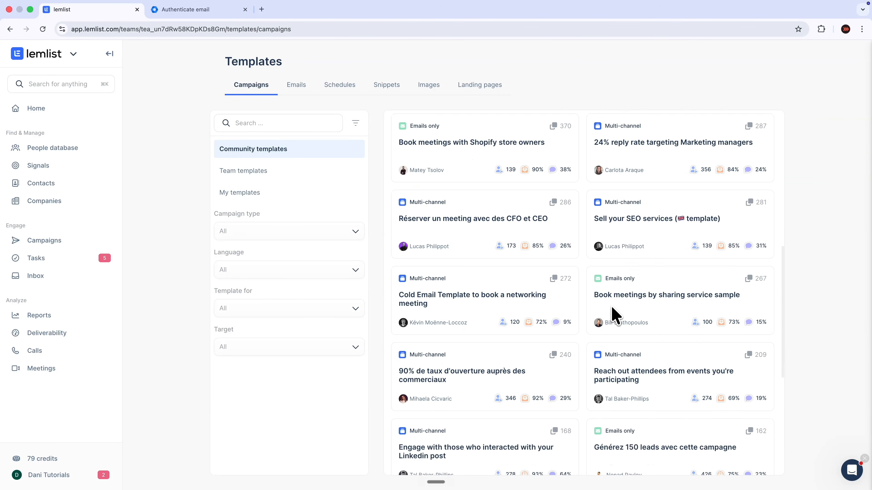
pyautogui.scroll(10, 613, 314)
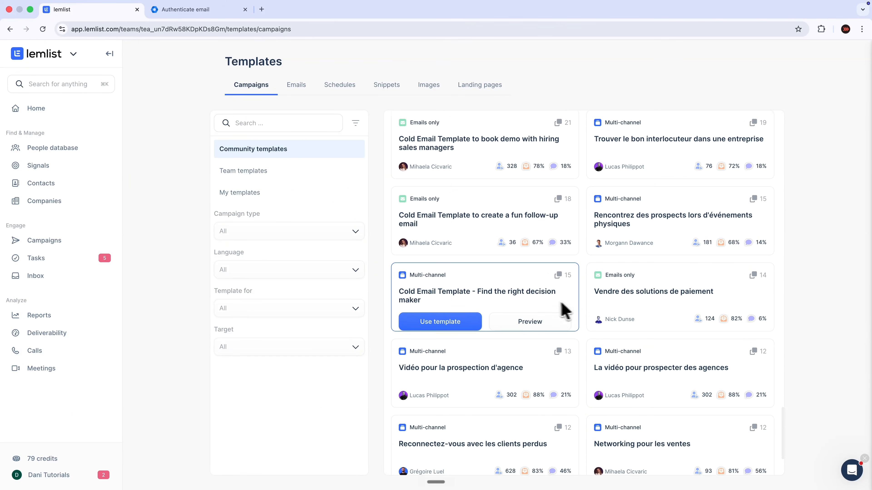
pyautogui.scroll(-15, 548, 311)
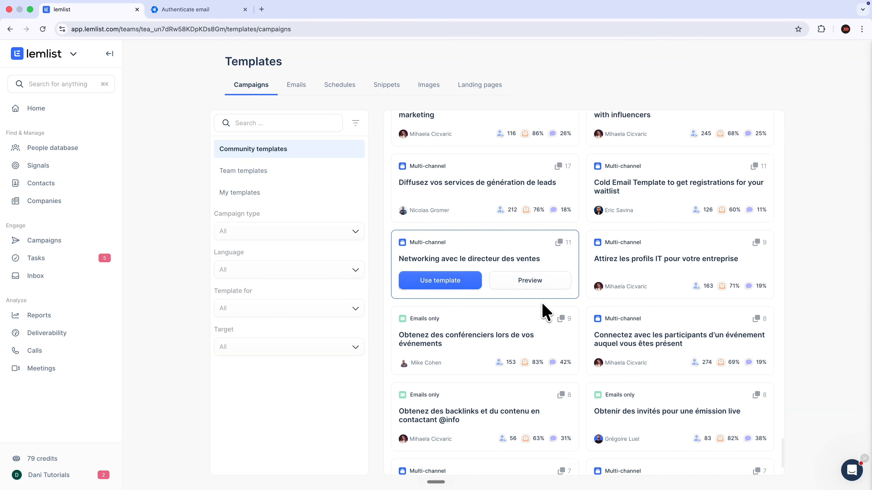
pyautogui.scroll(6, 536, 275)
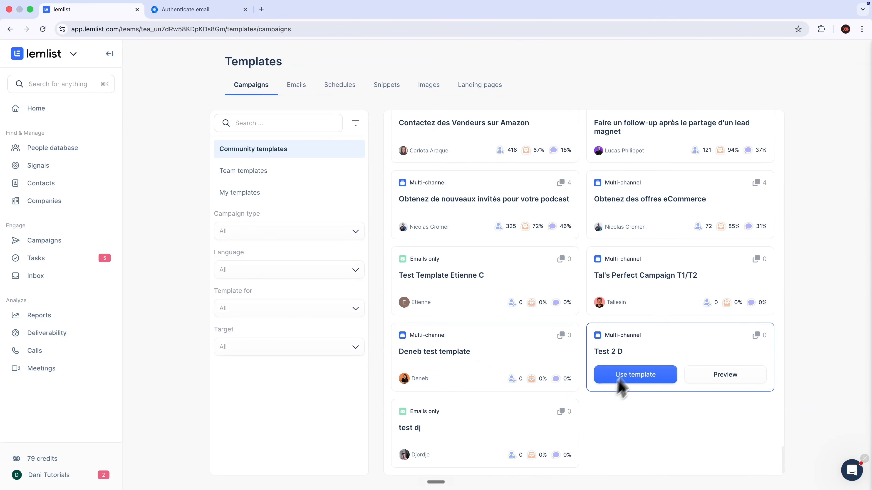
pyautogui.scroll(10, 528, 270)
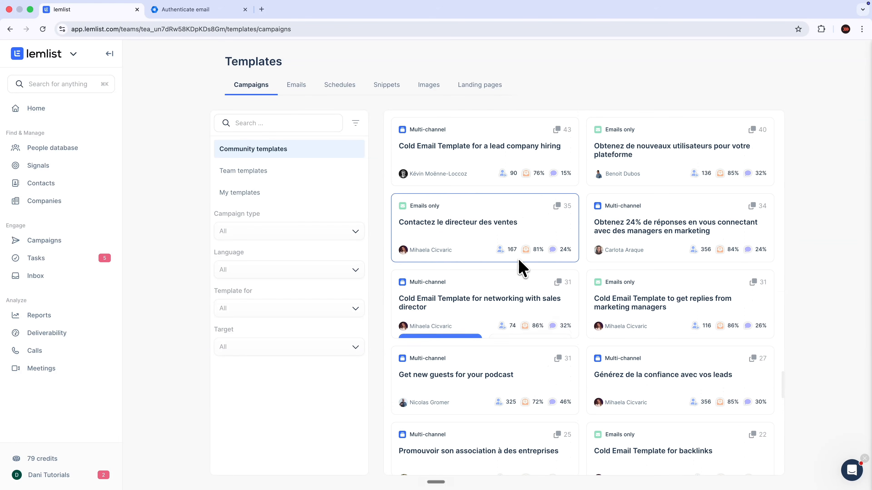
pyautogui.scroll(4, 514, 269)
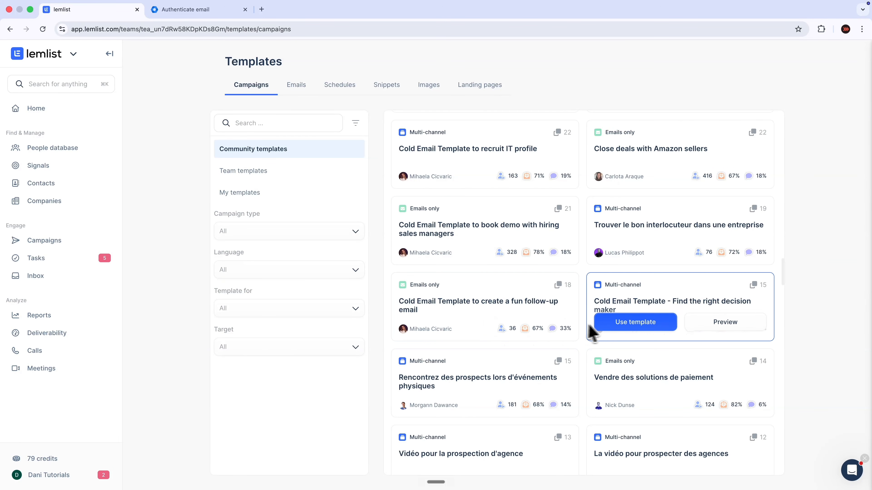
pyautogui.moveTo(661, 259)
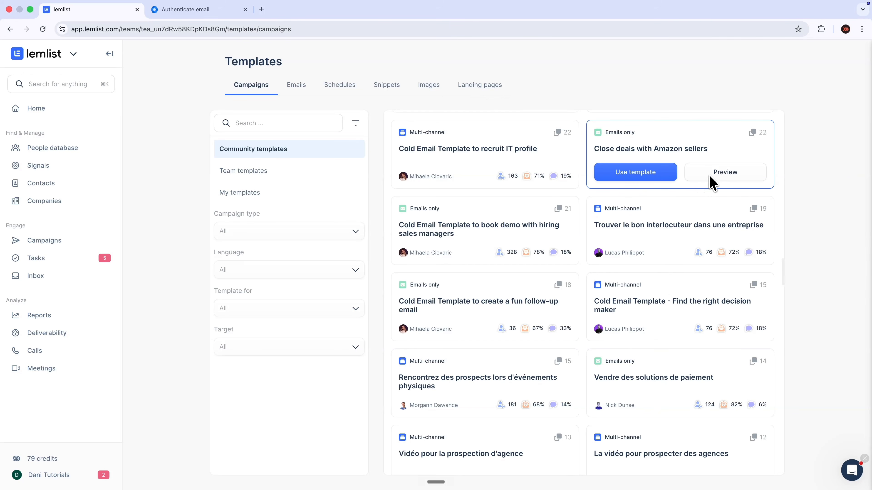
pyautogui.click(709, 174)
pyautogui.scroll(-3, 596, 233)
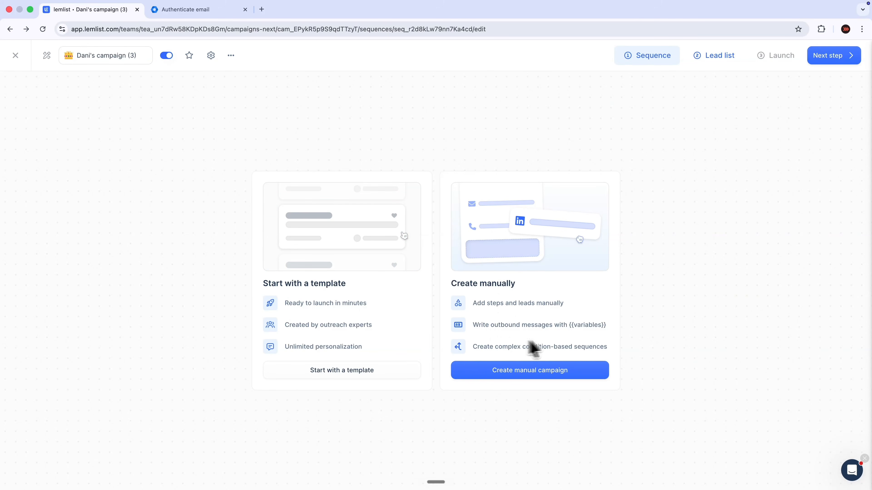
# Create the campaign manually and make LinkedIn Visit profile its first sequence step.
pyautogui.click(533, 374)
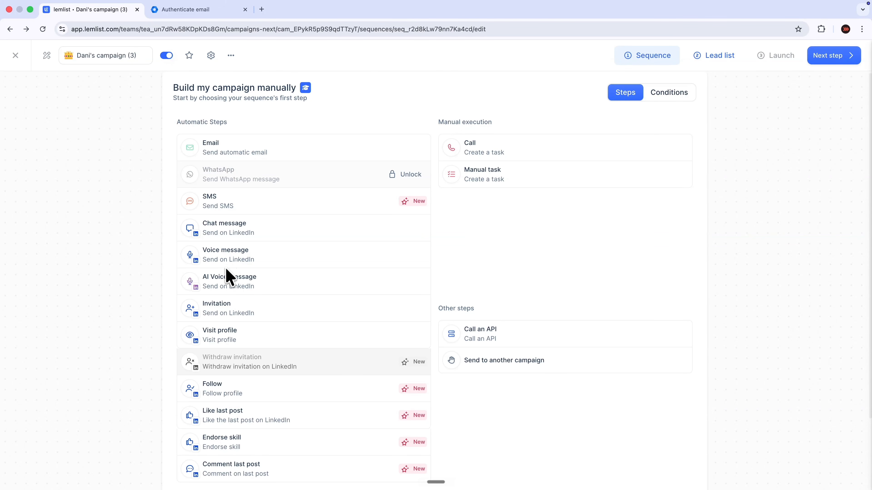
pyautogui.scroll(-2, 237, 326)
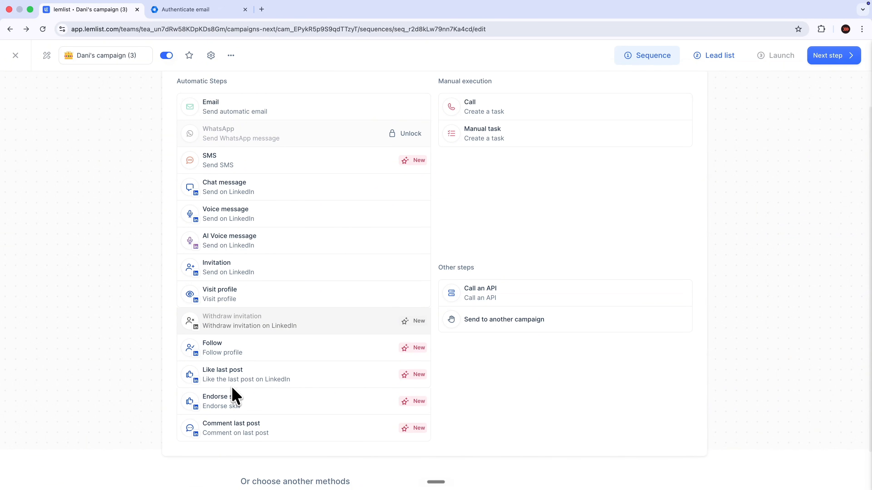
pyautogui.scroll(2, 310, 331)
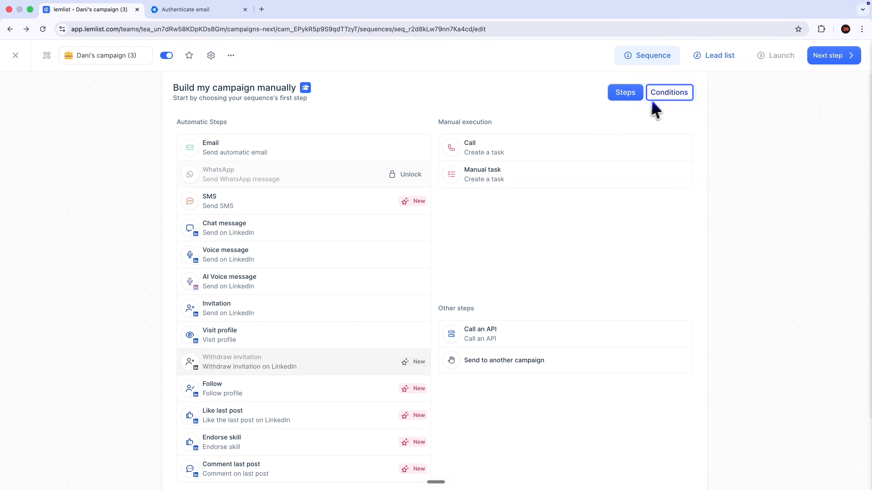
pyautogui.click(662, 94)
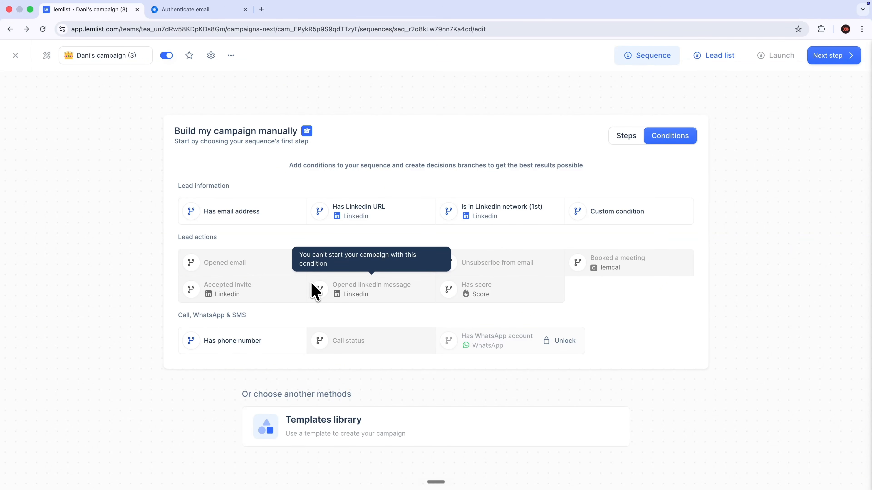
pyautogui.click(630, 137)
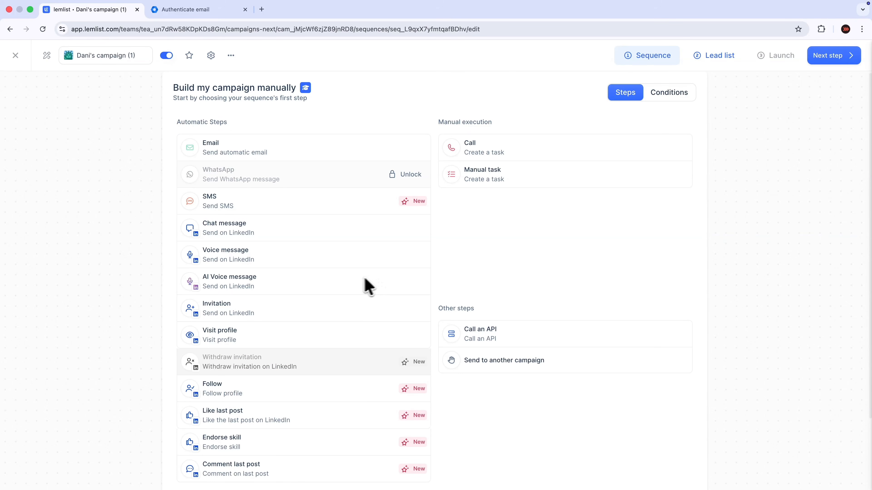
pyautogui.click(227, 336)
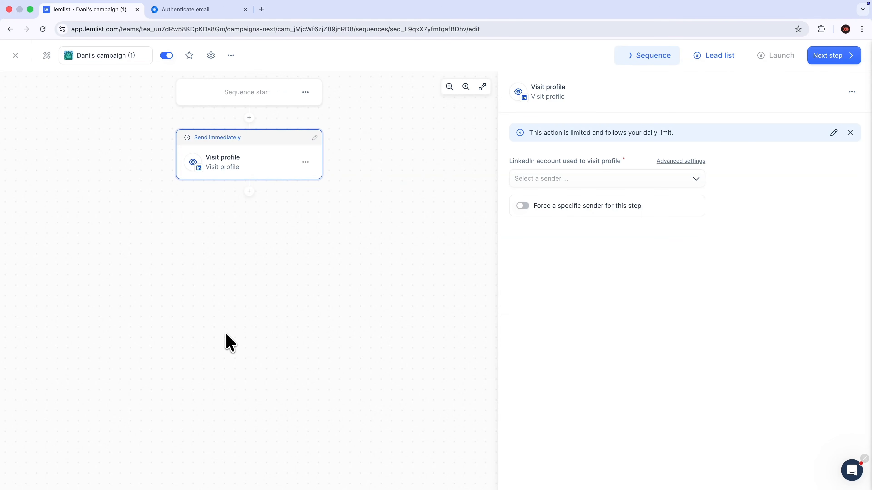
# Add a LinkedIn invitation step, then an email step with a 2-day wait.
pyautogui.click(560, 180)
pyautogui.click(411, 198)
pyautogui.click(249, 191)
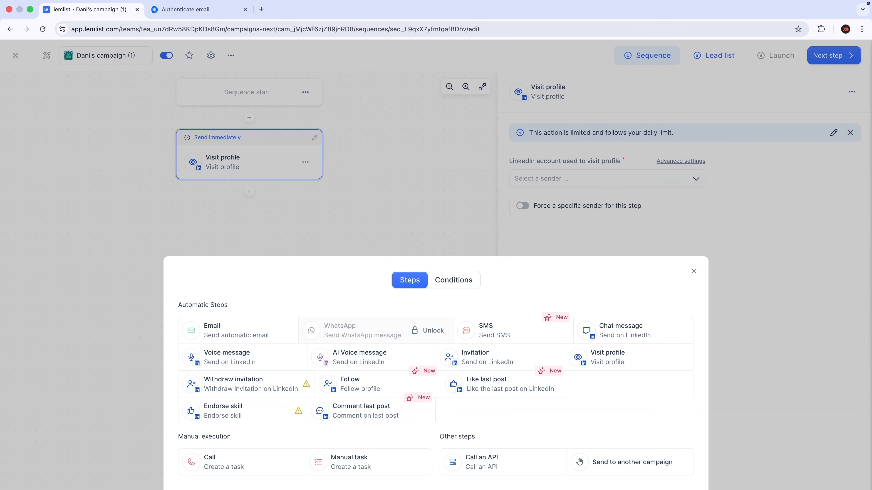
pyautogui.click(508, 361)
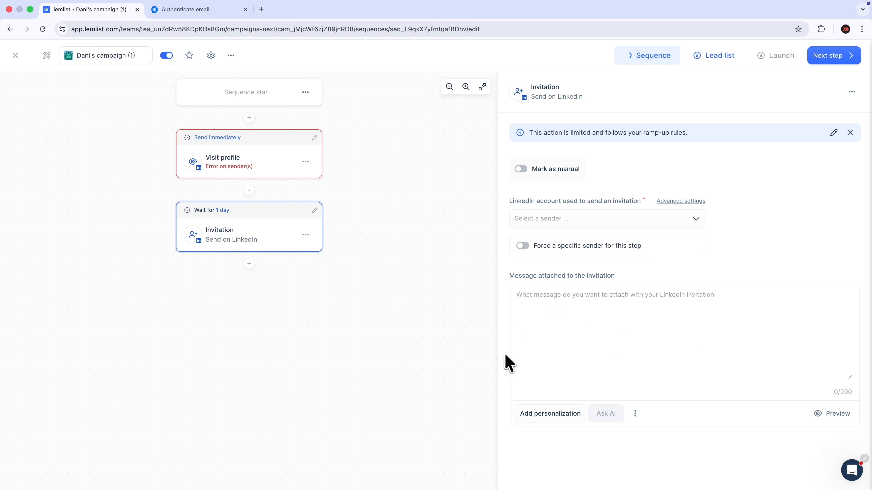
pyautogui.click(249, 264)
pyautogui.click(220, 328)
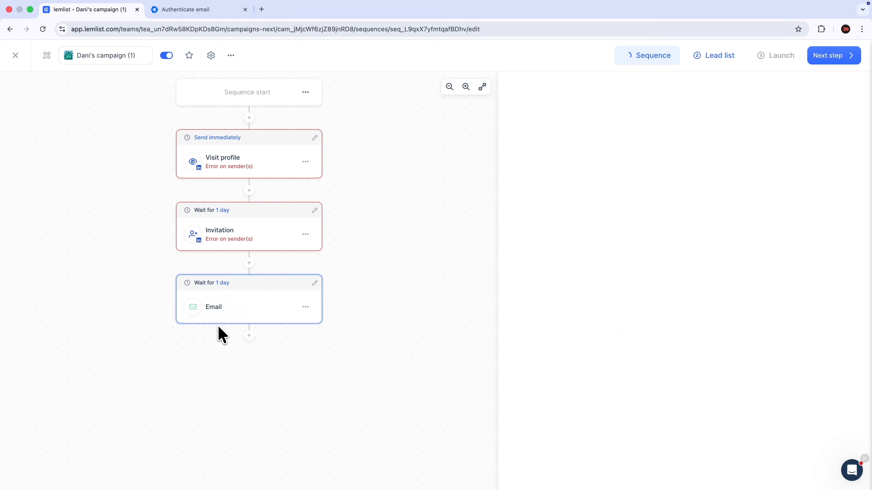
pyautogui.click(314, 282)
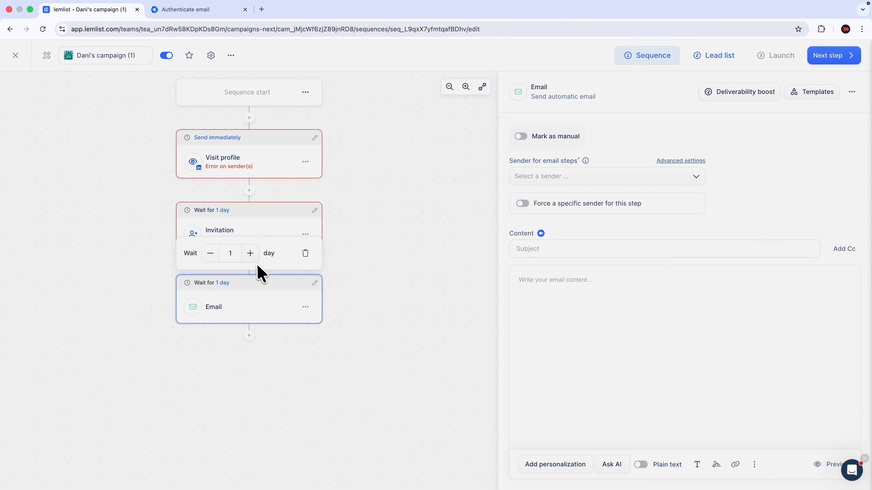
pyautogui.click(249, 253)
# Add a LinkedIn chat message and another email, each waiting 2 days.
pyautogui.click(250, 336)
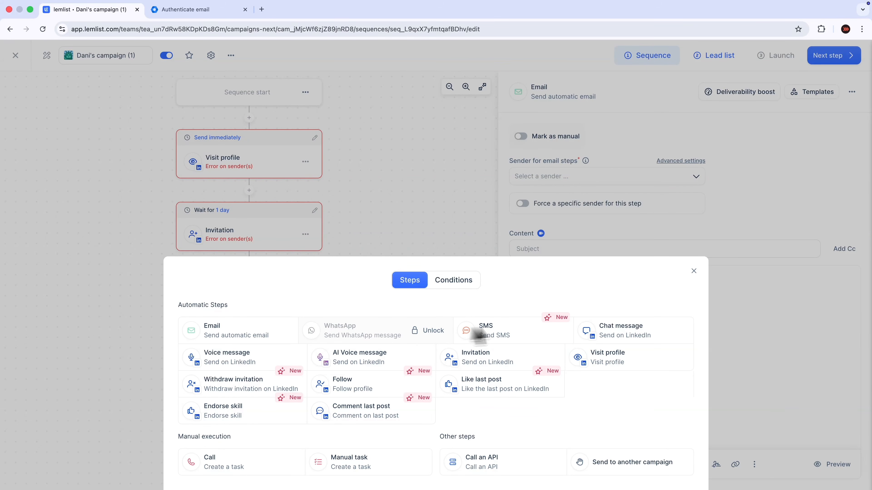
pyautogui.click(616, 336)
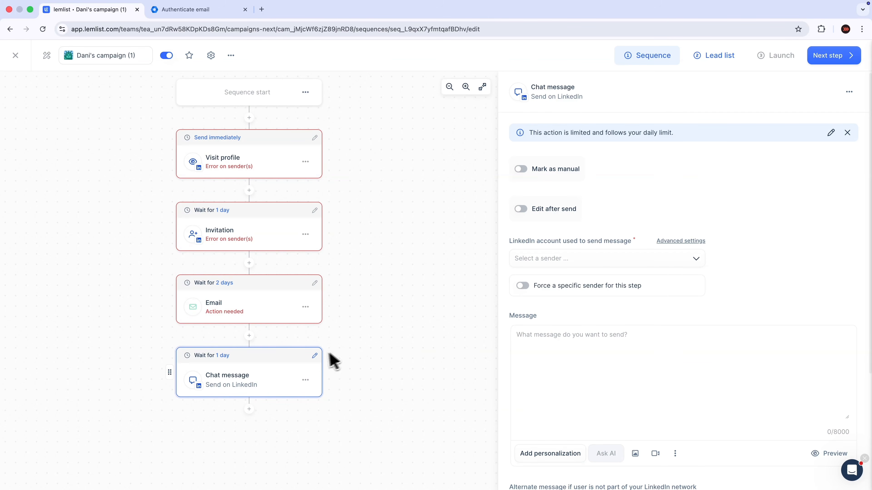
pyautogui.click(314, 355)
pyautogui.click(250, 326)
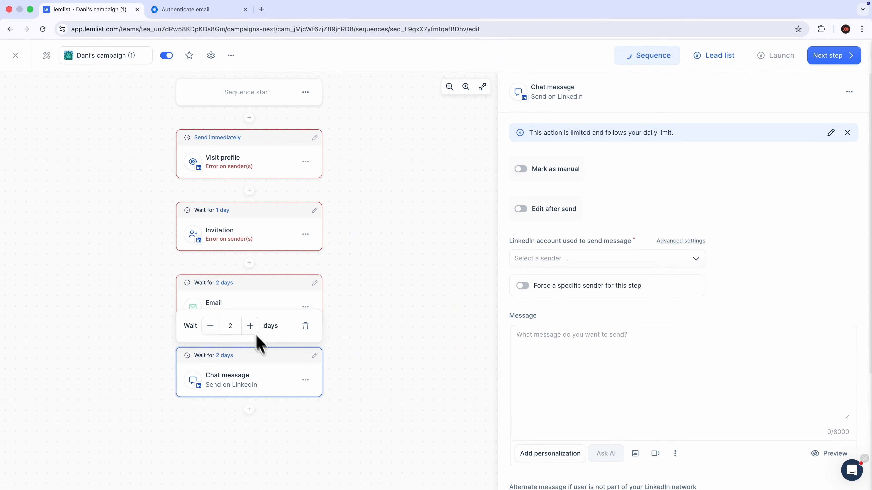
pyautogui.click(272, 404)
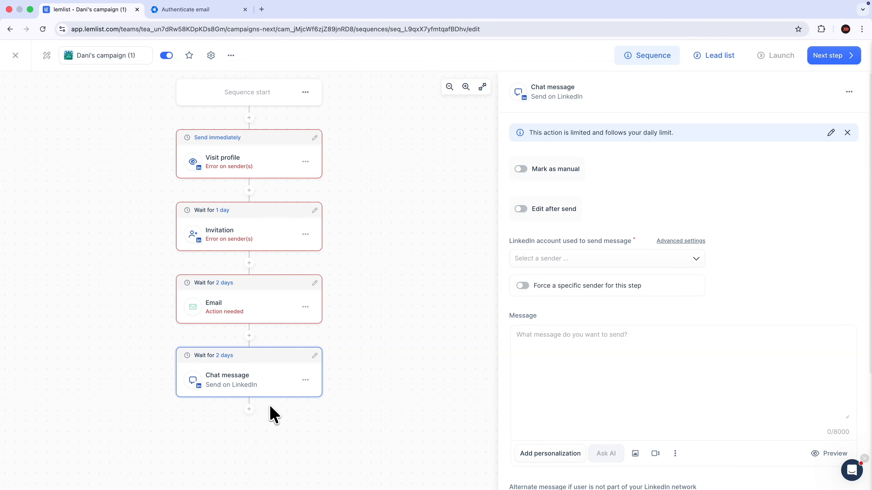
pyautogui.click(248, 409)
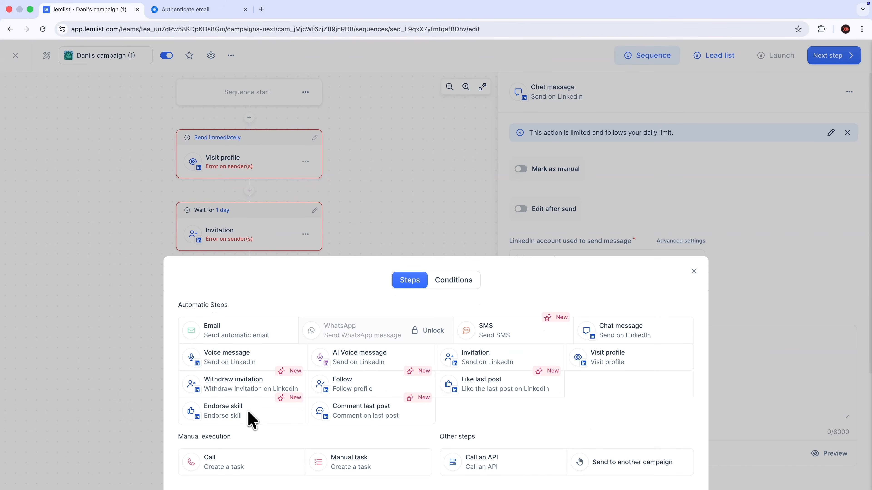
pyautogui.click(232, 332)
pyautogui.click(313, 430)
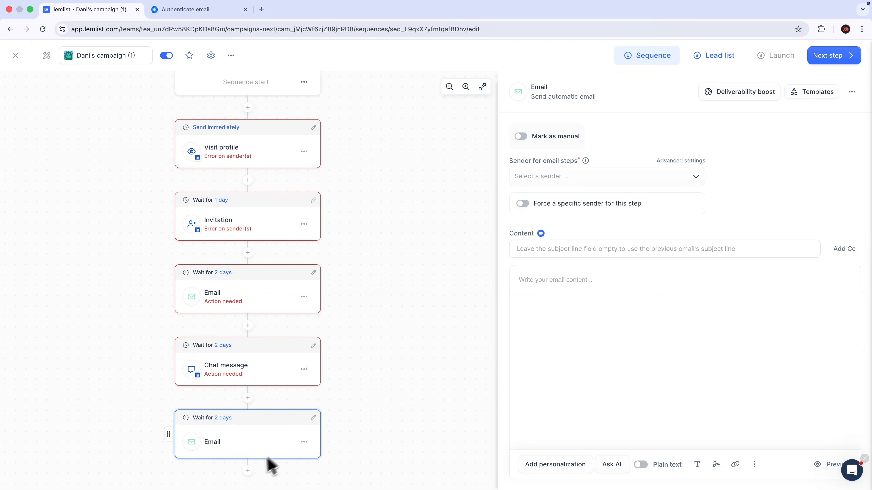
pyautogui.click(249, 471)
# Add a Has phone number condition: Call on Yes, Email on No, call waiting 2 days.
pyautogui.click(446, 281)
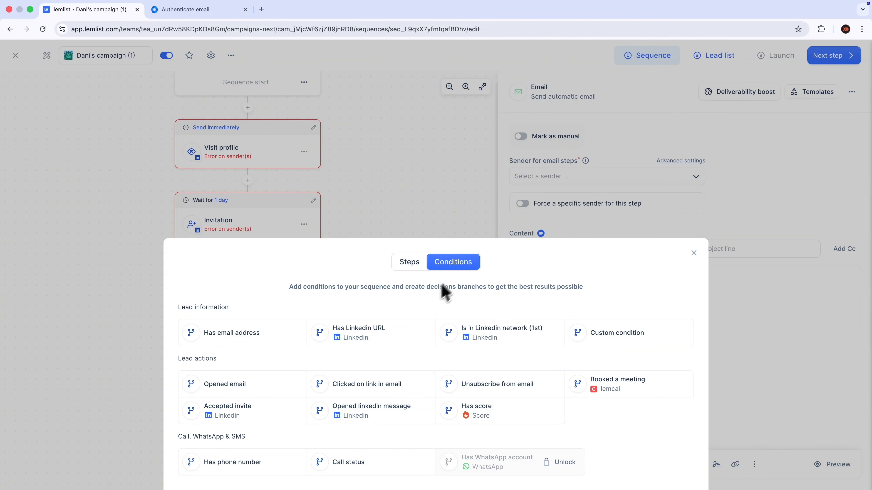
pyautogui.click(229, 464)
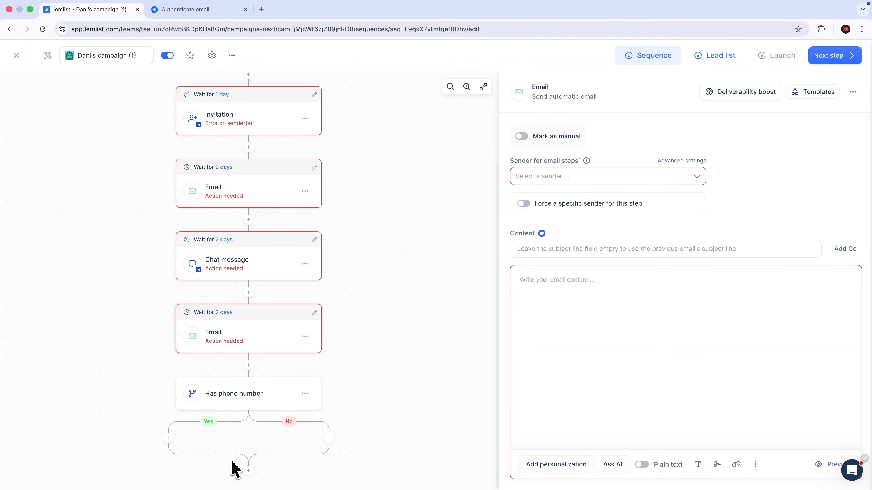
pyautogui.click(169, 443)
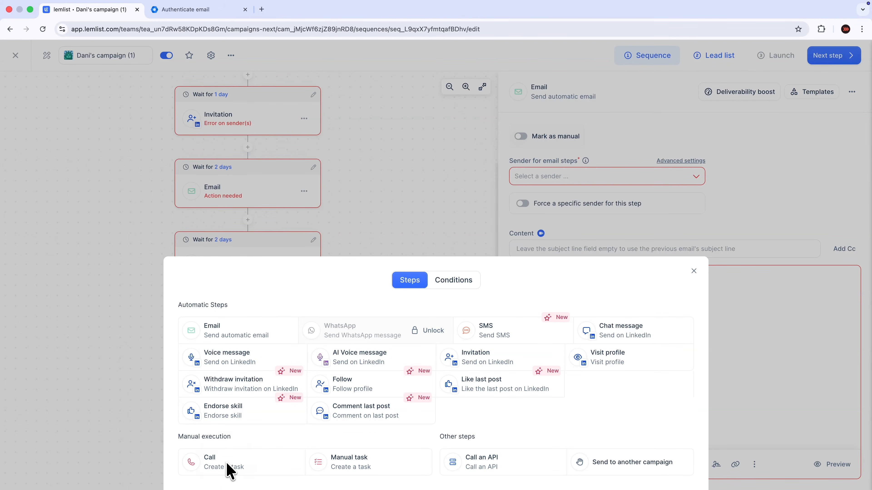
pyautogui.click(228, 467)
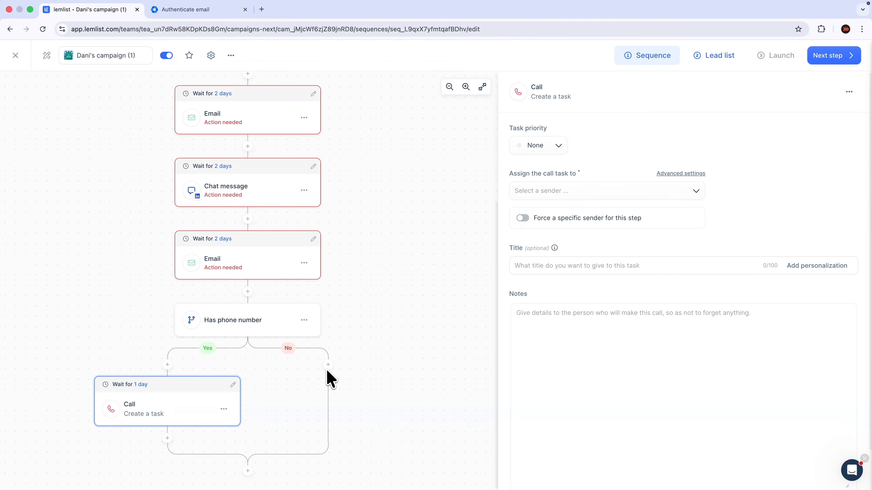
pyautogui.click(329, 364)
pyautogui.click(245, 342)
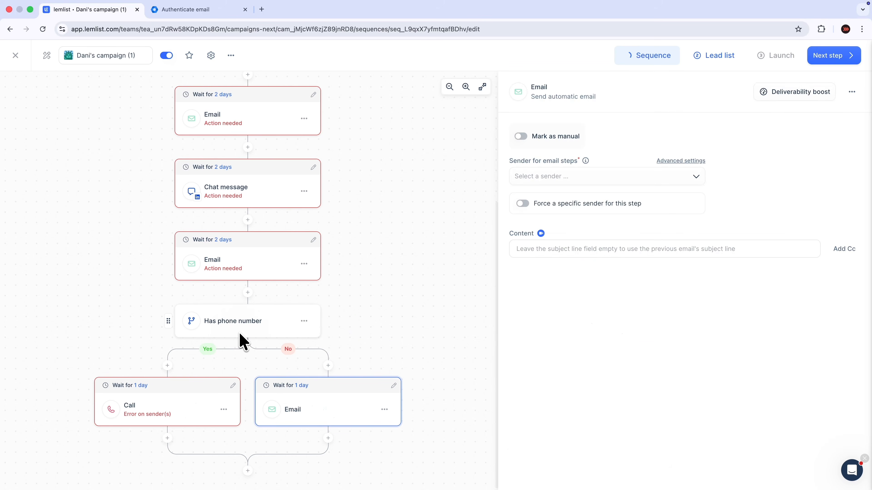
pyautogui.click(394, 386)
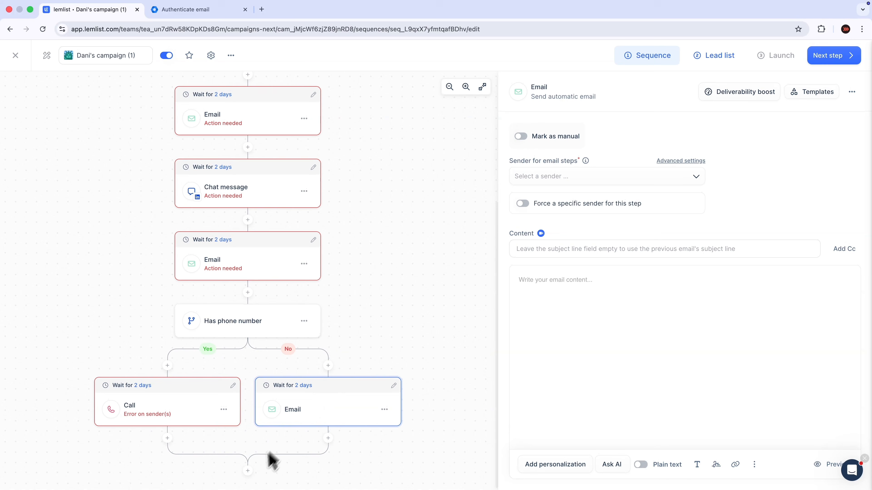
# Add a final email after the merged branches with a 2-day wait.
pyautogui.click(248, 471)
pyautogui.click(250, 335)
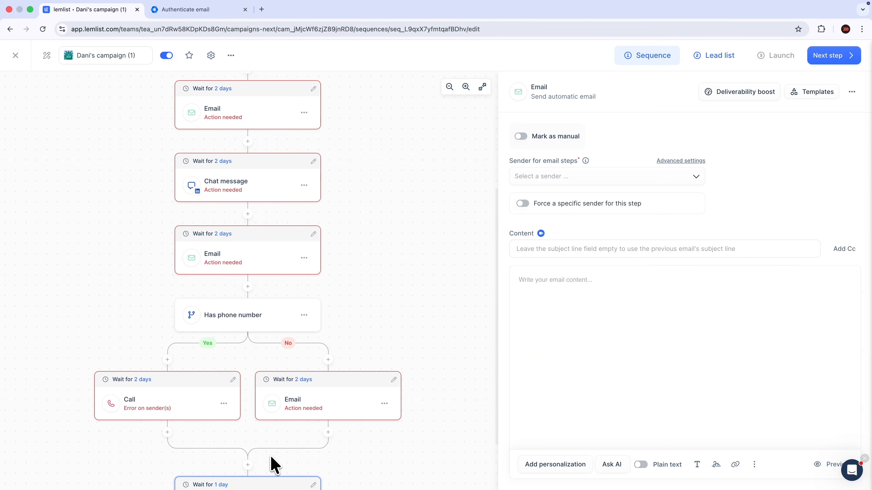
pyautogui.scroll(-2, 271, 456)
pyautogui.click(313, 418)
pyautogui.click(249, 390)
pyautogui.click(408, 392)
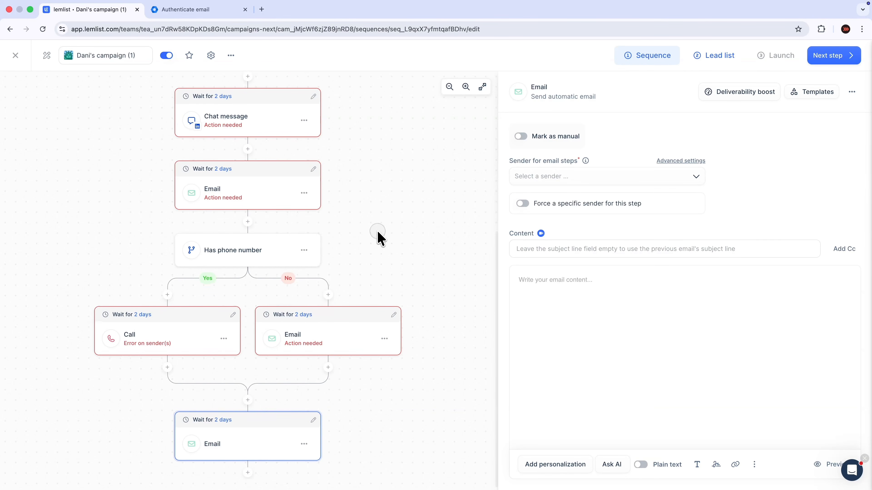
pyautogui.scroll(10, 378, 238)
pyautogui.scroll(-8, 386, 481)
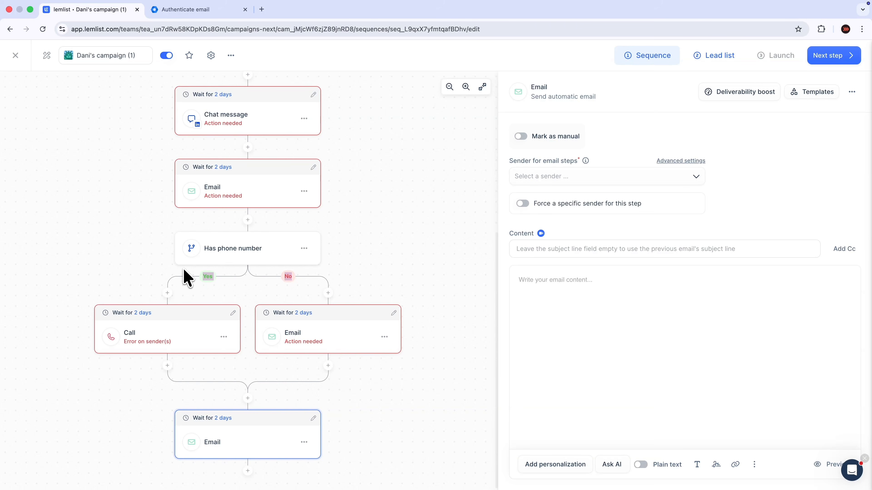
pyautogui.click(397, 239)
pyautogui.scroll(7, 288, 249)
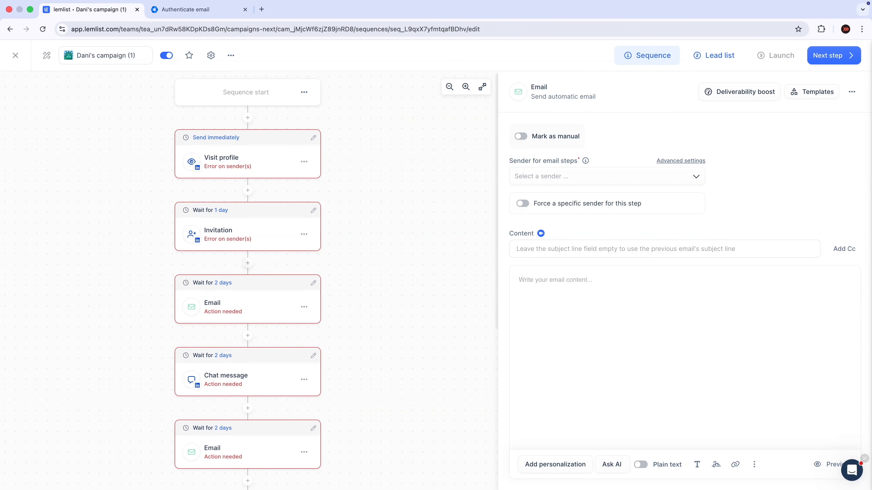
pyautogui.scroll(-2, 238, 336)
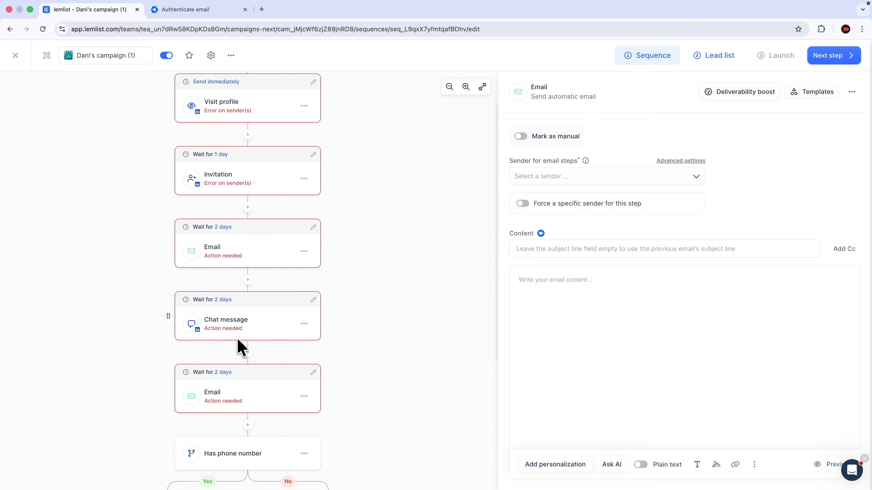
# Add 'Accepted invite within 1 day' after the first email, move Chat message to Yes, open the email.
pyautogui.click(244, 263)
pyautogui.click(452, 263)
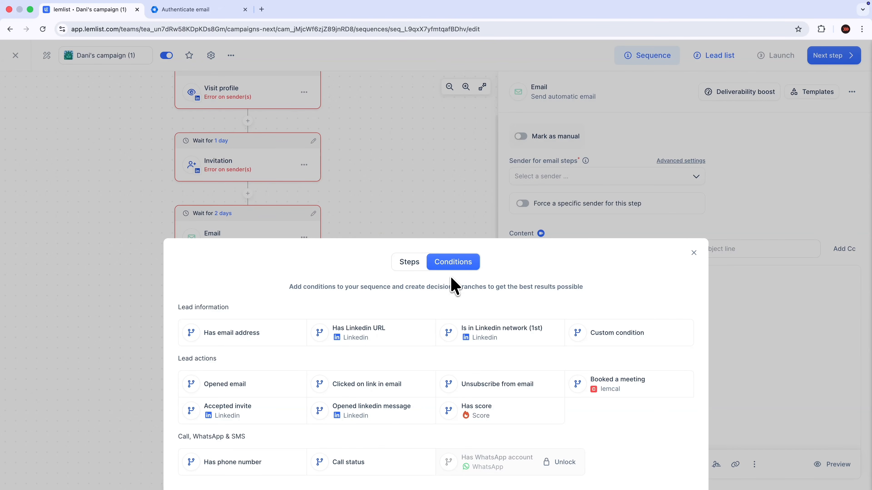
pyautogui.click(242, 411)
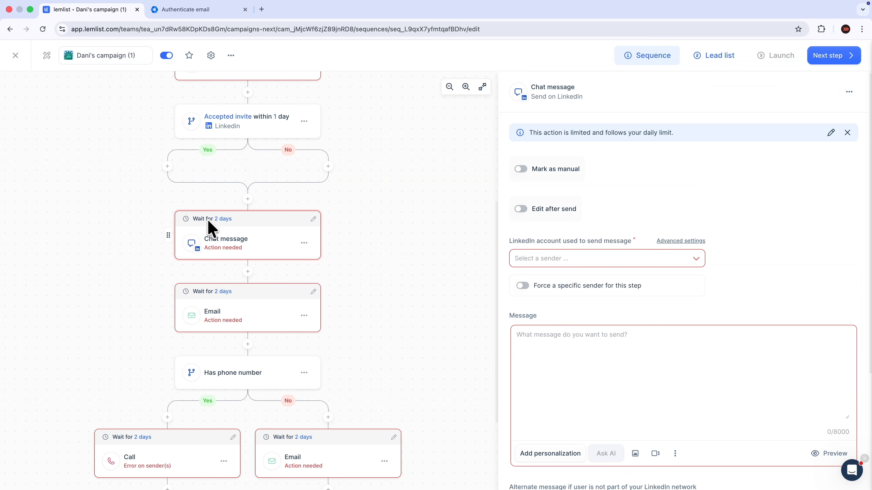
pyautogui.moveTo(167, 237)
pyautogui.mouseDown()
pyautogui.moveTo(150, 174)
pyautogui.moveTo(153, 153)
pyautogui.moveTo(161, 163)
pyautogui.moveTo(155, 152)
pyautogui.mouseUp()
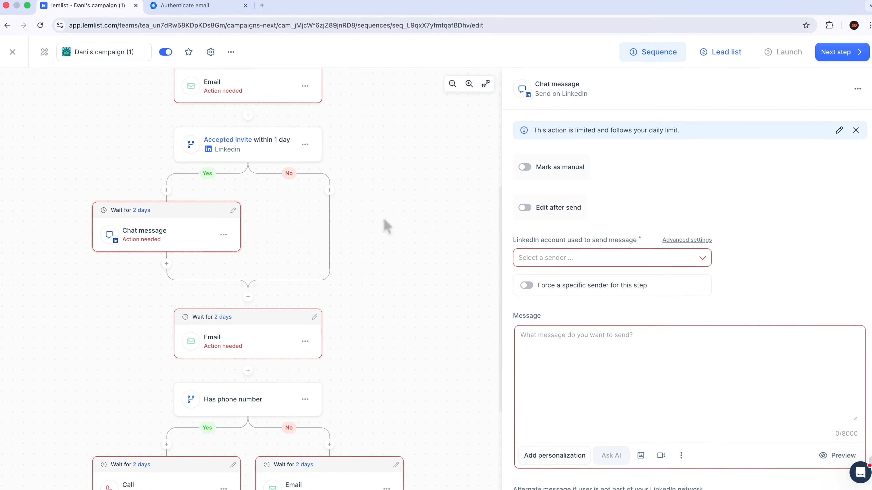
pyautogui.scroll(6, 295, 230)
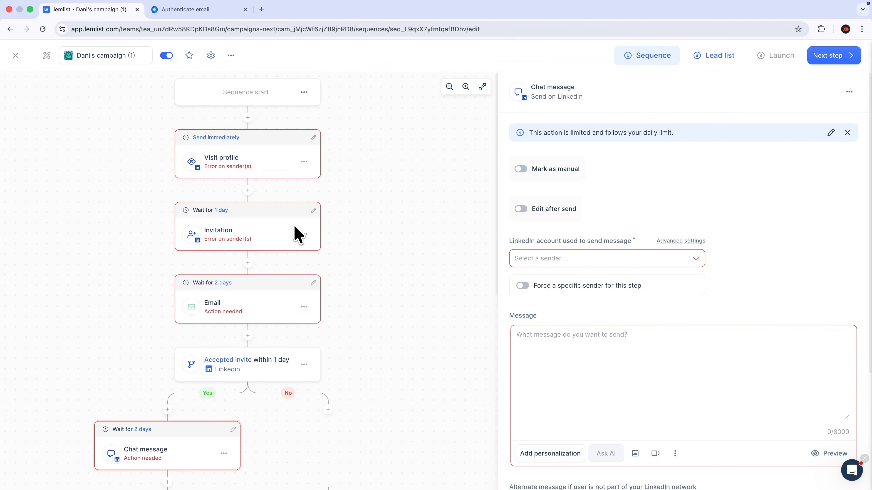
pyautogui.click(236, 310)
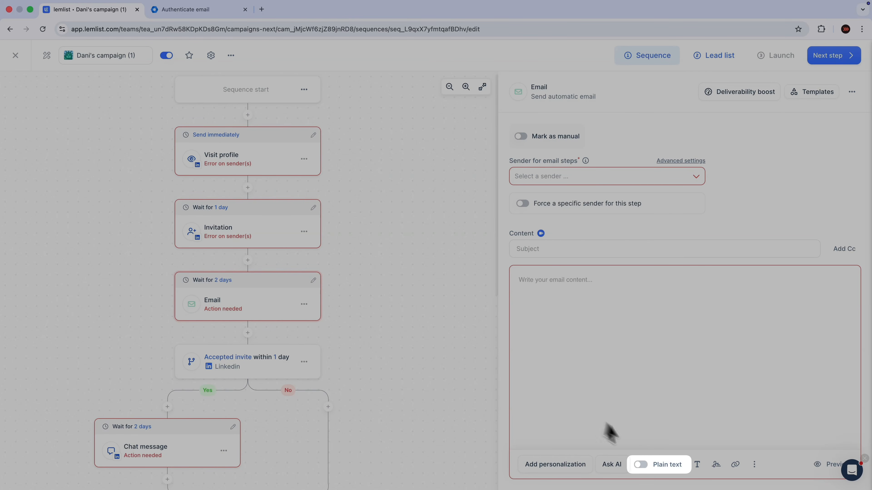
# Switch the first email to plain text and paste in the prepared pitch body.
pyautogui.click(640, 465)
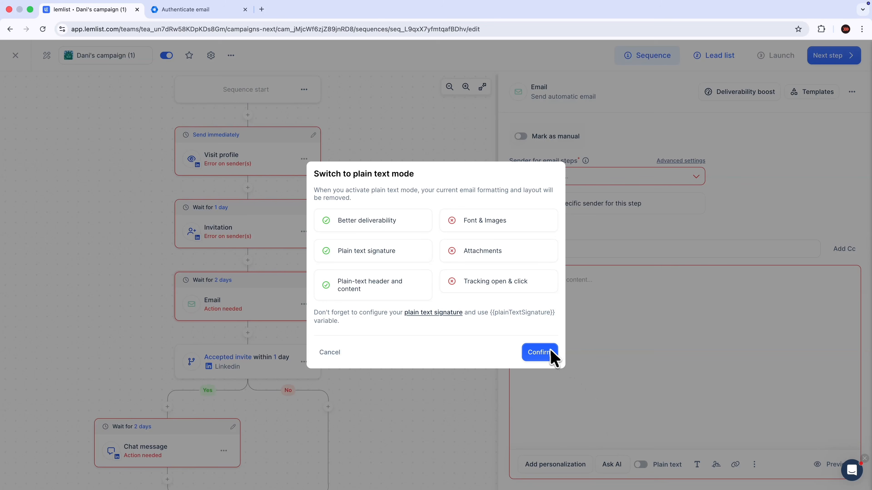
pyautogui.click(540, 352)
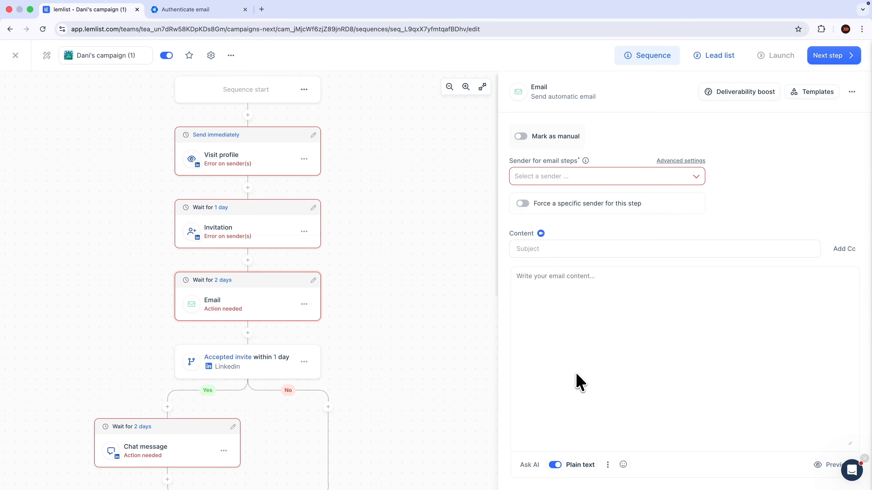
pyautogui.click(470, 227)
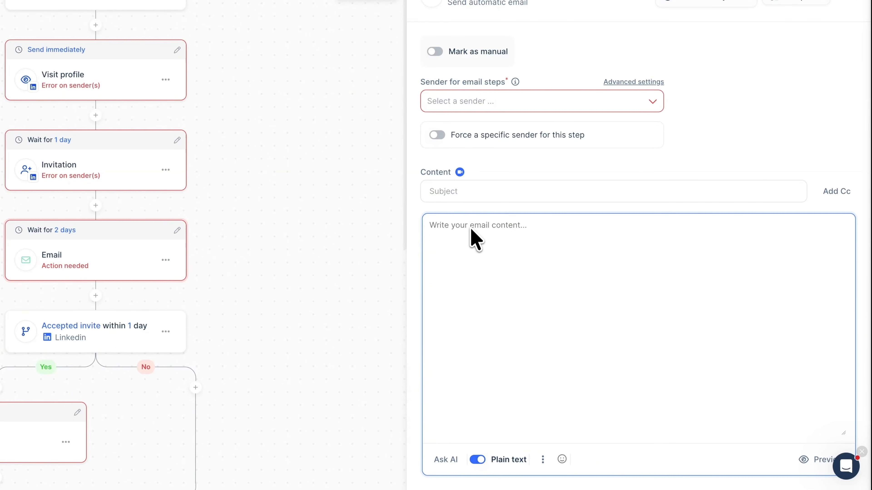
pyautogui.write("Hey [First Name],  I make in-depth YouTube tutorials for software tools — the kind that rank on YouTube and Google and bring in leads on autopilot.  Noticed [Company Name] doesn't have much of that kind of content yet. Given how many people search for [product category] tutorials, there's a real opportunity there.  Would it make sense to hop on a quick call this week to see if it's a fit?  Best, Gijs")
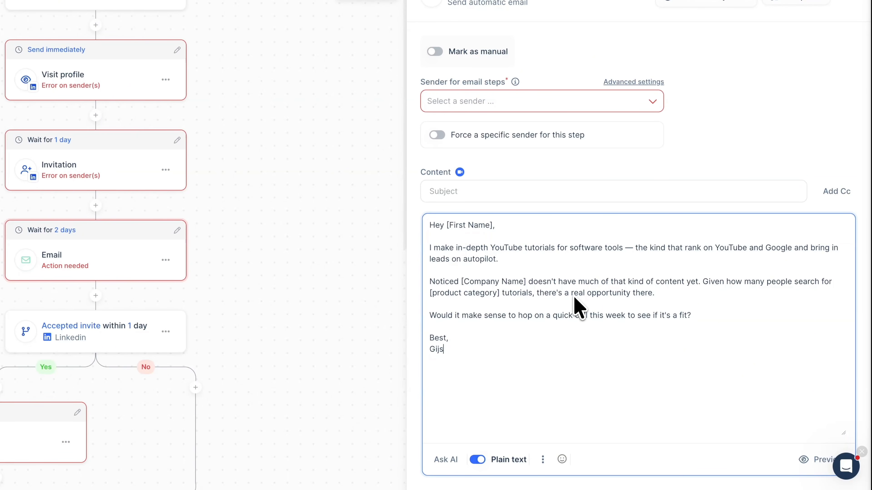
# Replace the body placeholders with {{firstName}}, {{companyName}} and 'software'.
pyautogui.click(492, 227)
pyautogui.press('BackSpace')
pyautogui.press('BackSpace')
pyautogui.press('BackSpace')
pyautogui.press('BackSpace')
pyautogui.press('BackSpace')
pyautogui.press('BackSpace')
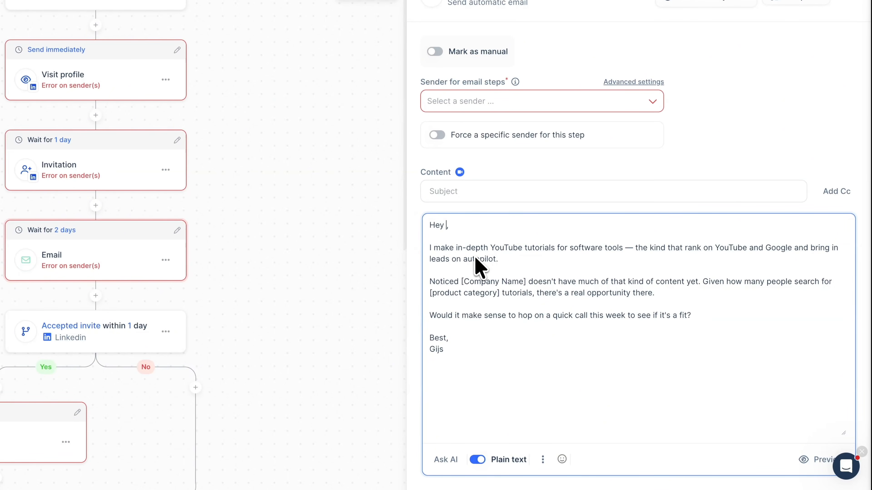
pyautogui.write('{')
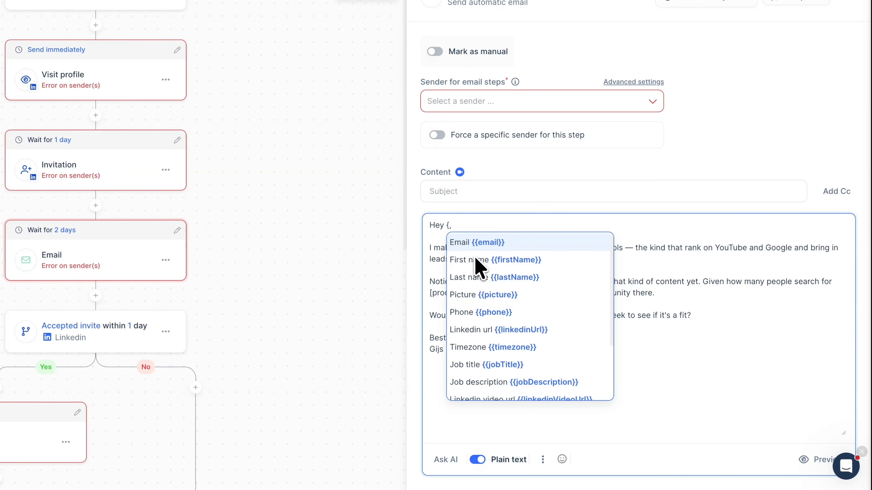
pyautogui.click(498, 261)
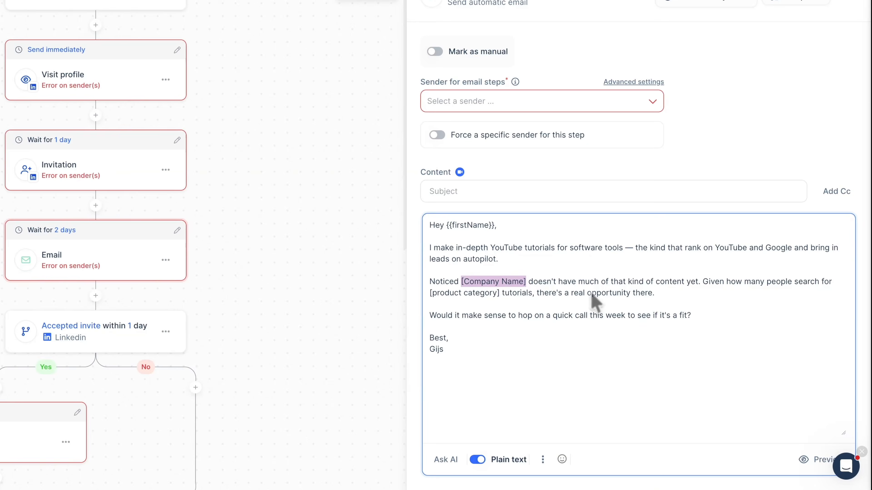
pyautogui.write('{')
pyautogui.scroll(-2, 539, 395)
pyautogui.click(539, 413)
pyautogui.click(446, 295)
pyautogui.write('{c')
pyautogui.scroll(-2, 733, 348)
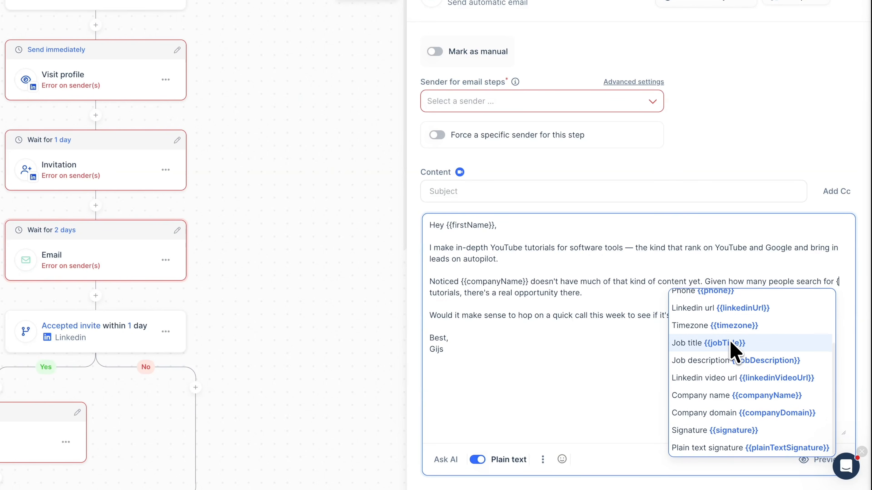
pyautogui.scroll(3, 732, 349)
pyautogui.scroll(-3, 733, 349)
pyautogui.scroll(3, 722, 413)
pyautogui.press('BackSpace')
pyautogui.write('software')
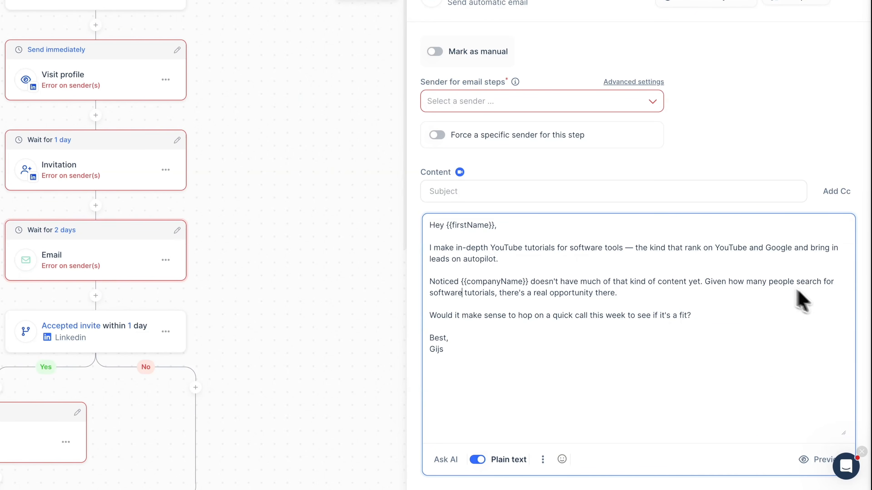
pyautogui.click(540, 194)
# Set the first email's subject to 'YouTube video for {{companyName}}' and add {Hey|Hi|Hello} spintax.
pyautogui.write('YouTube video for {')
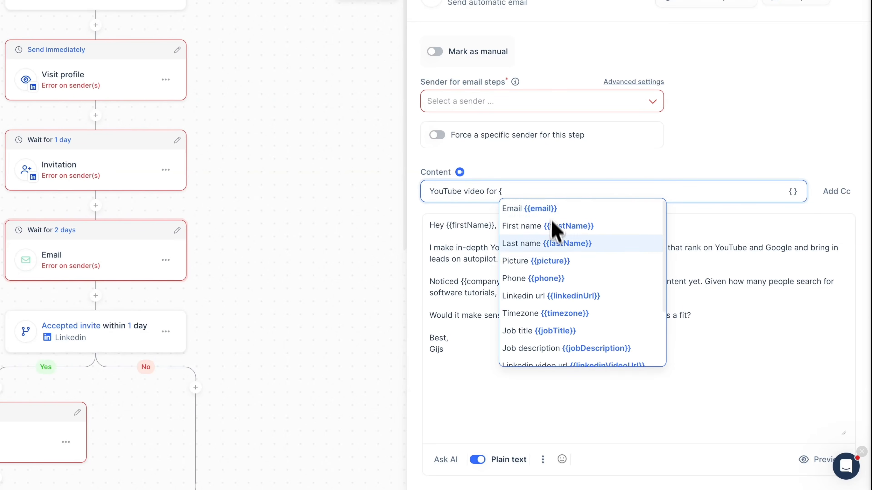
pyautogui.scroll(-2, 556, 231)
pyautogui.click(563, 233)
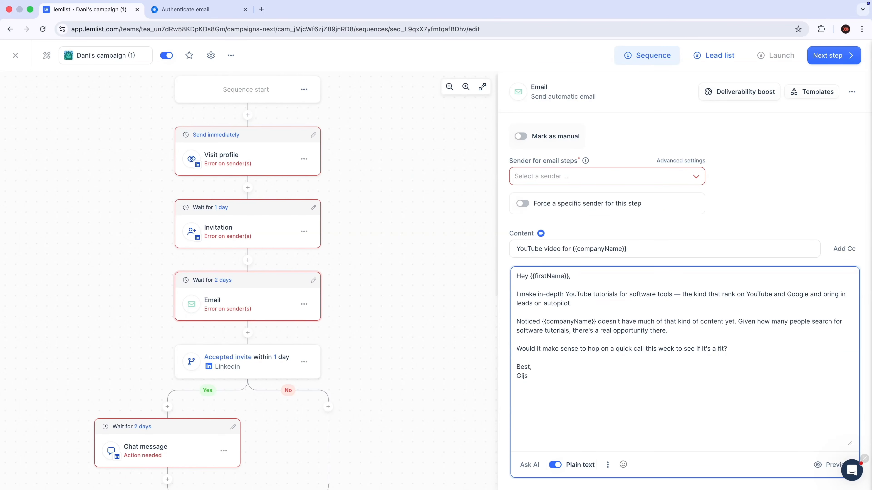
pyautogui.write('{Hey')
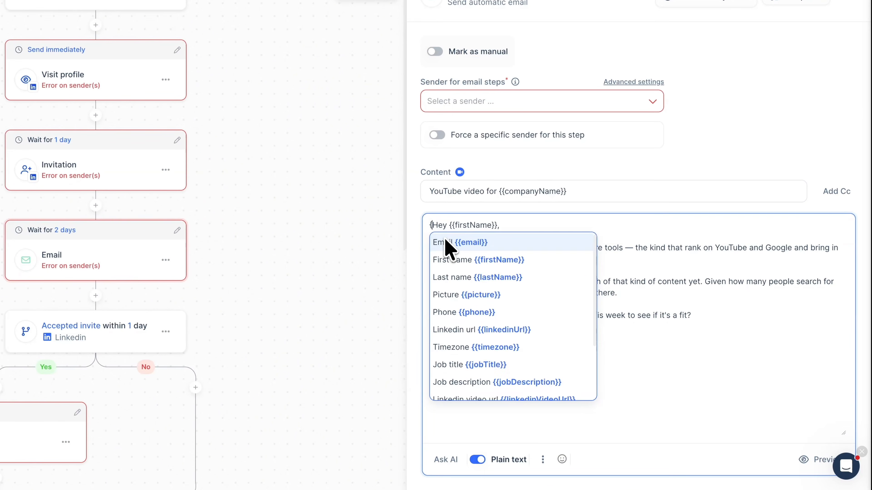
pyautogui.write('|Hi')
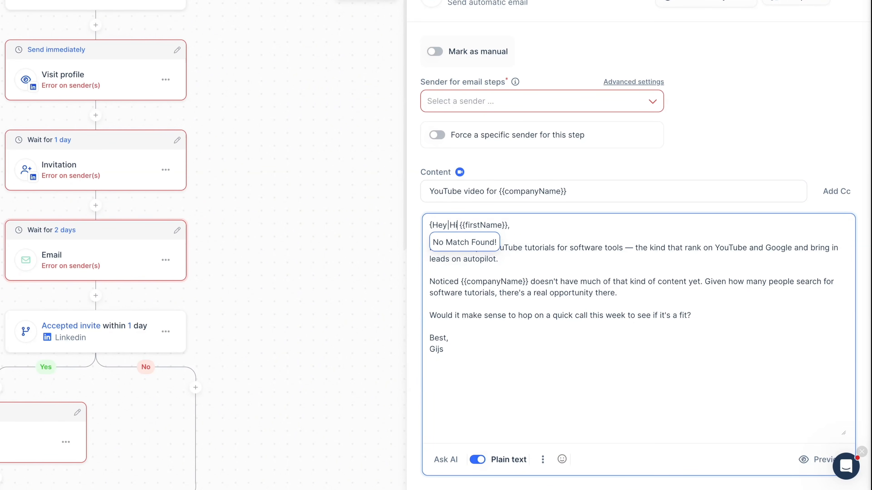
pyautogui.write('|Hello')
pyautogui.write('}')
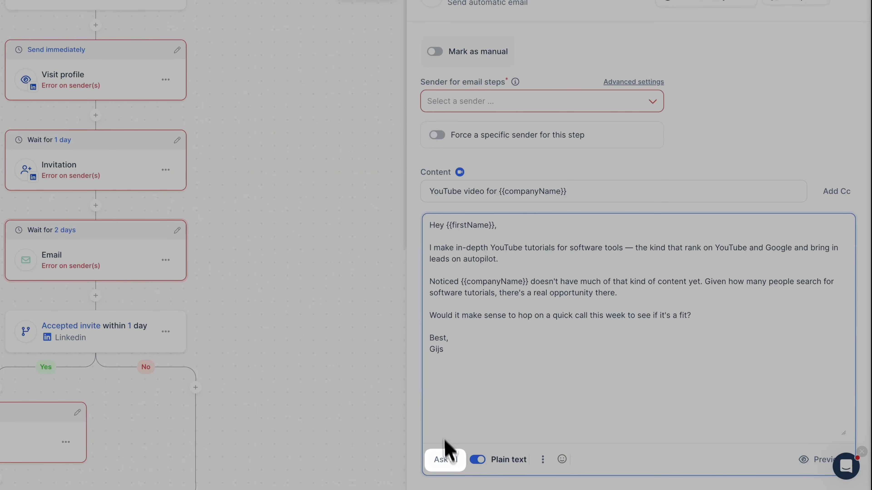
# Replace the email body with the AI-generated deliverability-boosted copy.
pyautogui.click(448, 460)
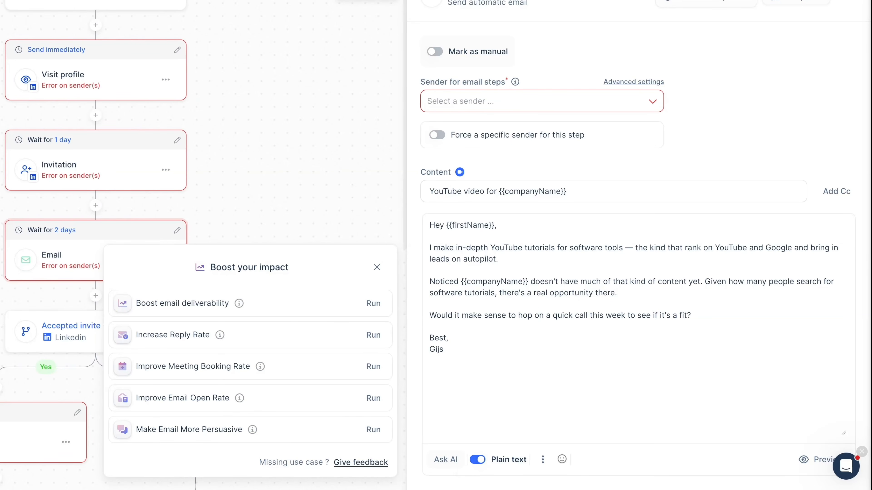
pyautogui.click(372, 305)
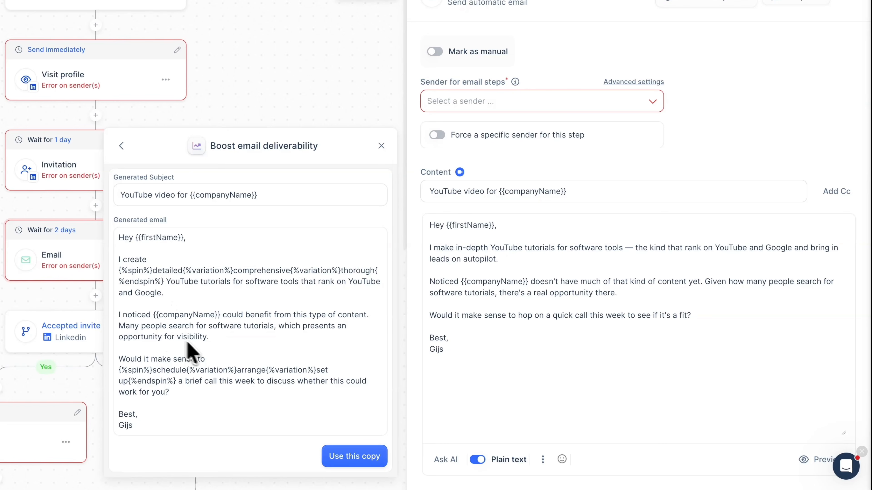
pyautogui.click(350, 457)
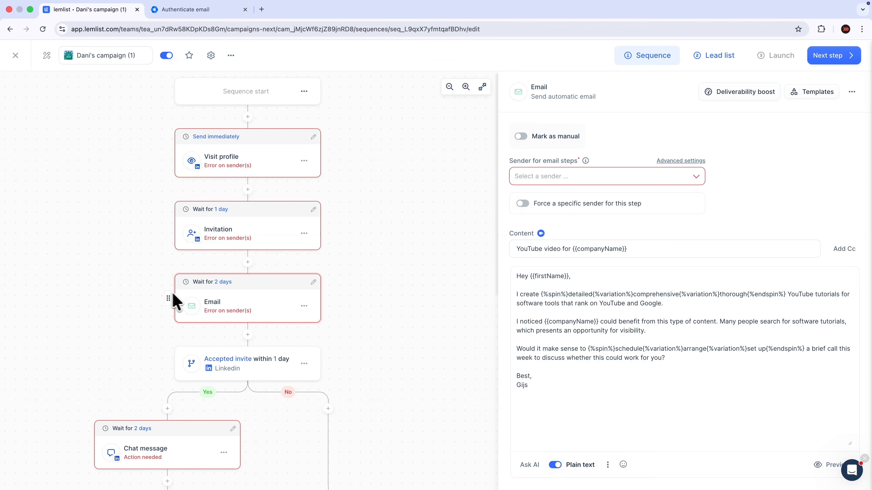
pyautogui.scroll(-5, 183, 300)
# Assign the connected LinkedIn account as sender for the Visit profile step.
pyautogui.scroll(5, 181, 299)
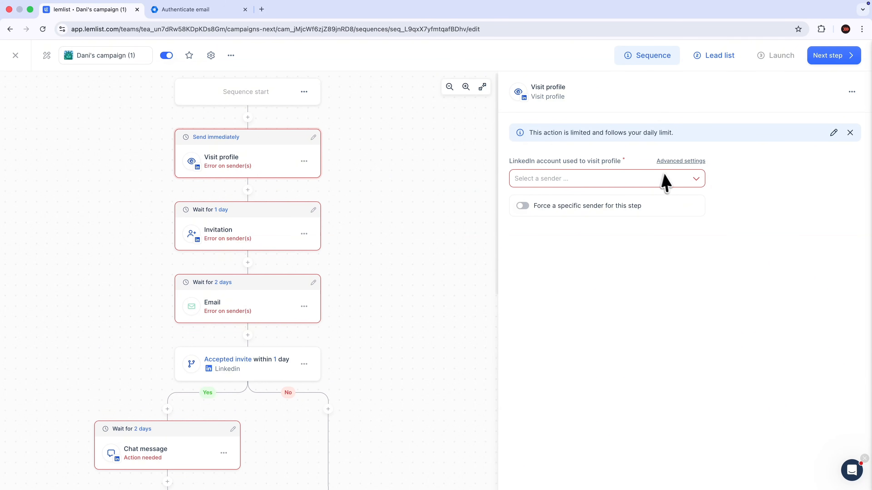
pyautogui.click(551, 179)
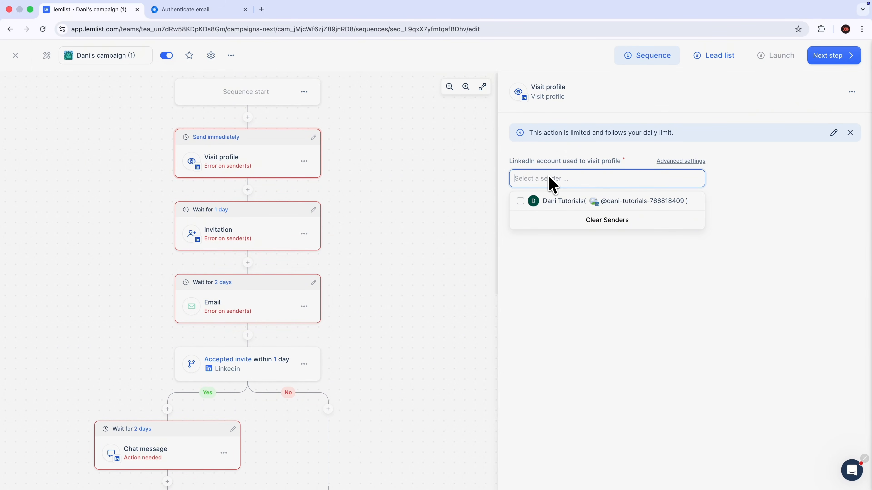
pyautogui.click(520, 201)
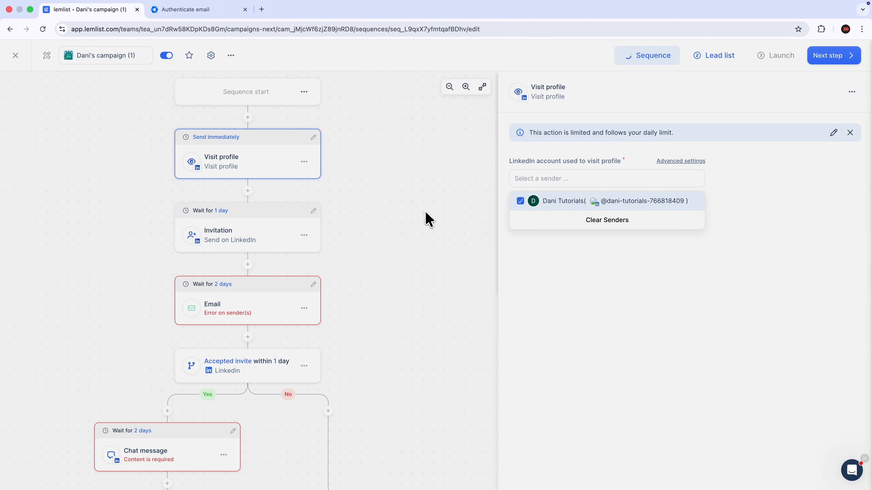
pyautogui.click(341, 230)
# Paste the prepared personalized note into the LinkedIn invitation step.
pyautogui.click(258, 247)
pyautogui.click(642, 330)
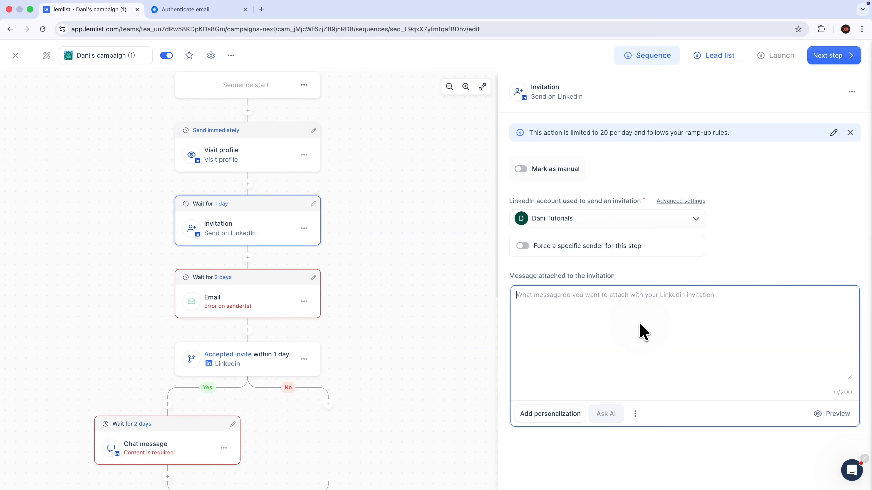
pyautogui.write("Hey {{firstName}}, saw you're at {{companyName}} working on content marketing — figured it'd be good to connect.")
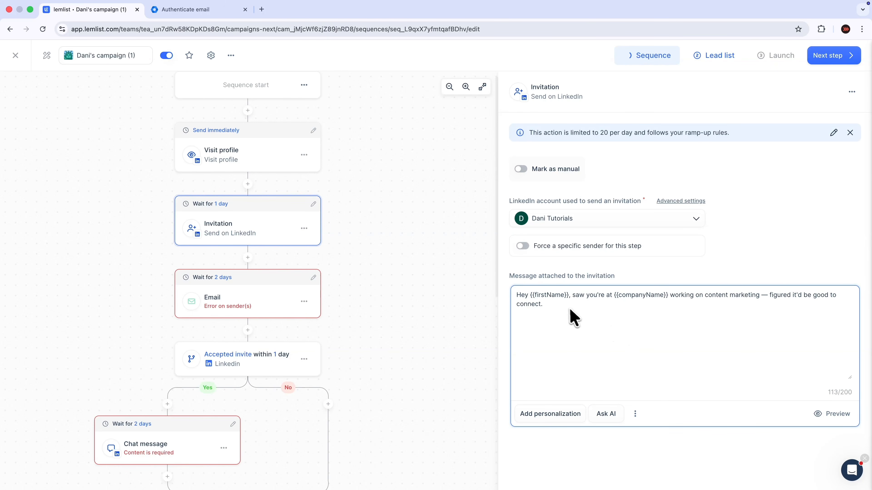
pyautogui.click(429, 308)
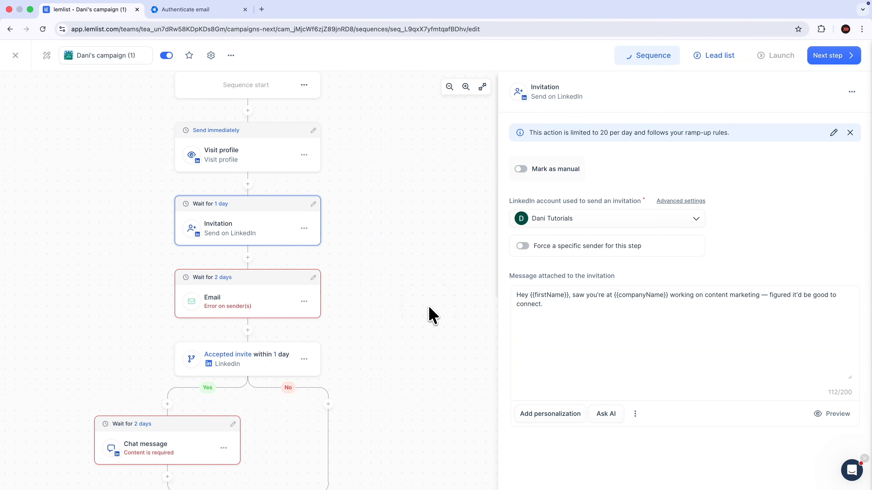
# Paste the LinkedIn chat message and replace [First Name] with {{firstName}}.
pyautogui.scroll(-3, 266, 308)
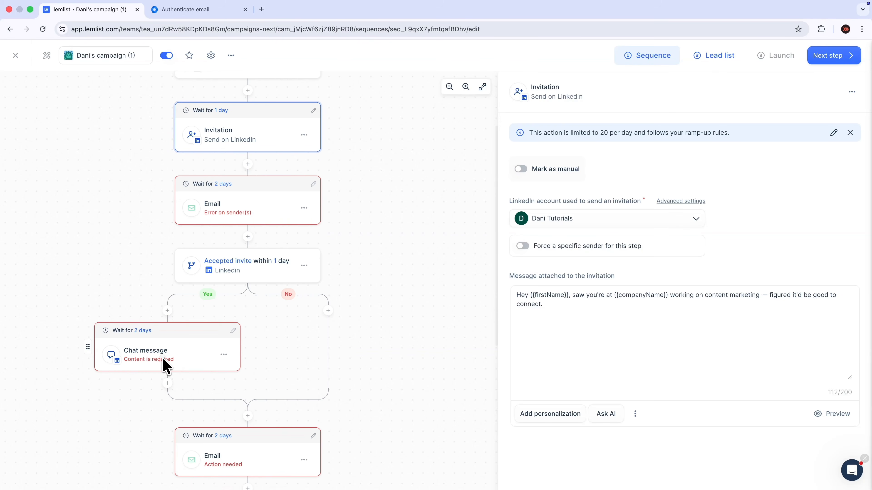
pyautogui.click(164, 360)
pyautogui.click(550, 344)
pyautogui.write("Hey [First Name], appreciate the connect. Quick context: I make YouTube tutorials for software tools — they rank on YouTube and Google and bring in inbound leads pretty consistently. Saw [Company Name] doesn't have much of that yet, which seems like a missed opportunity given the search volume around [product category] tutorials. Open to a quick call this week to see if it's a fit?")
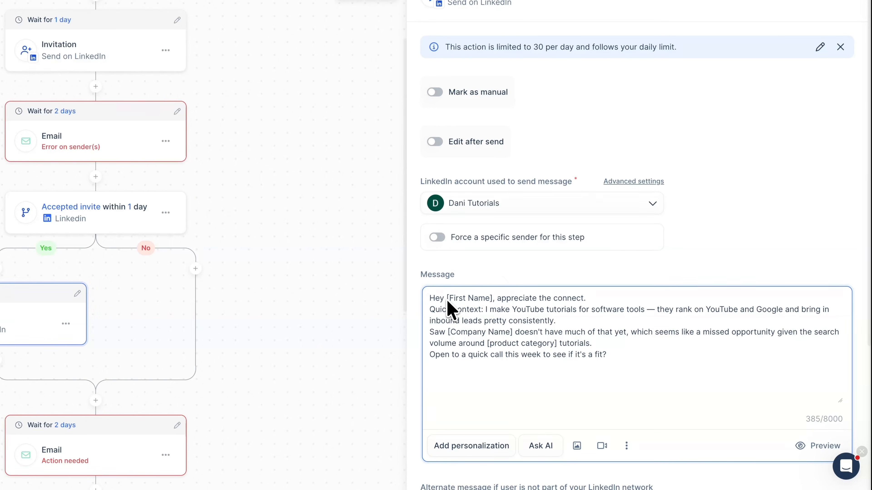
pyautogui.moveTo(485, 303); pyautogui.dragTo(493, 301)
pyautogui.write('{')
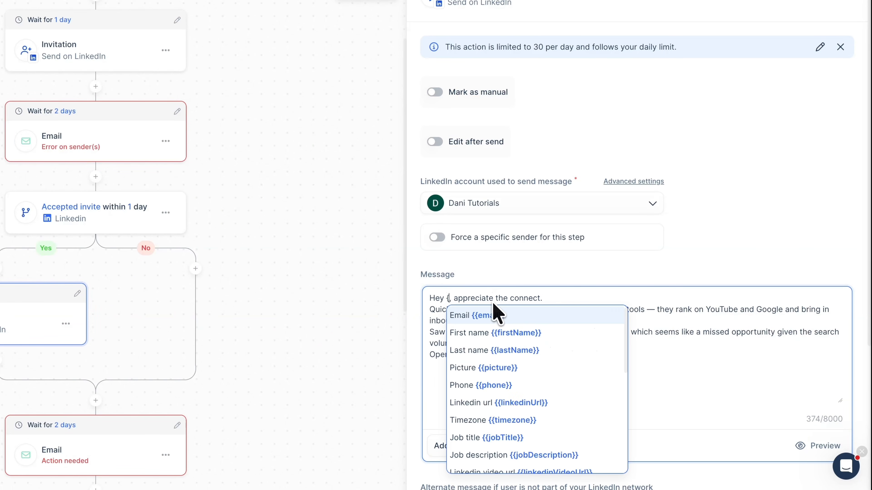
pyautogui.click(491, 333)
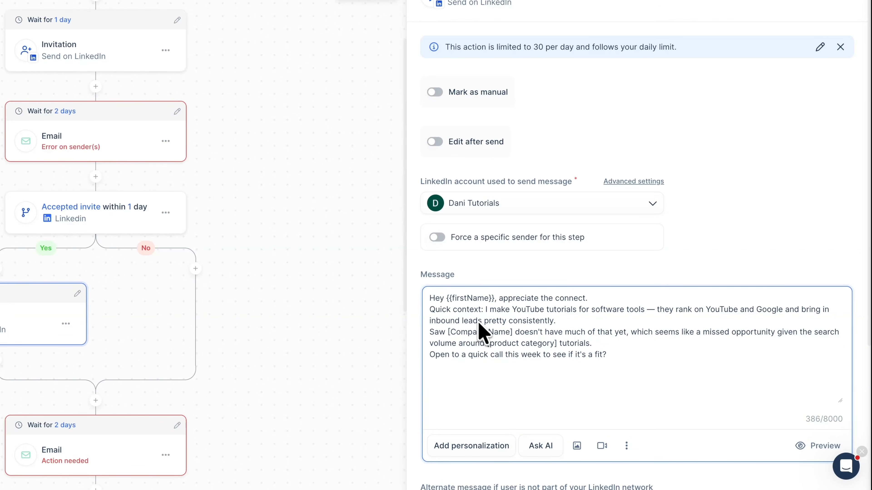
# Replace [Company Name] with {{companyName}} and [product category] with 'software' in the chat message.
pyautogui.scroll(-1, 564, 335)
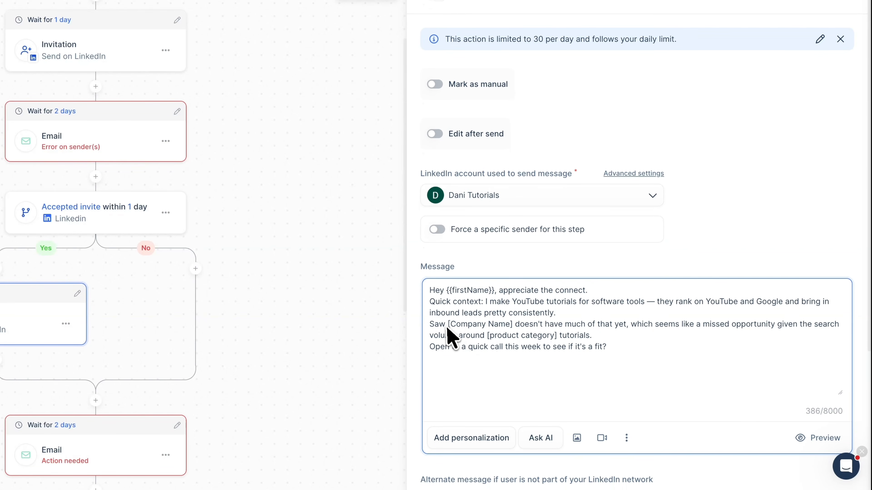
pyautogui.moveTo(448, 325); pyautogui.dragTo(512, 327)
pyautogui.press('BackSpace')
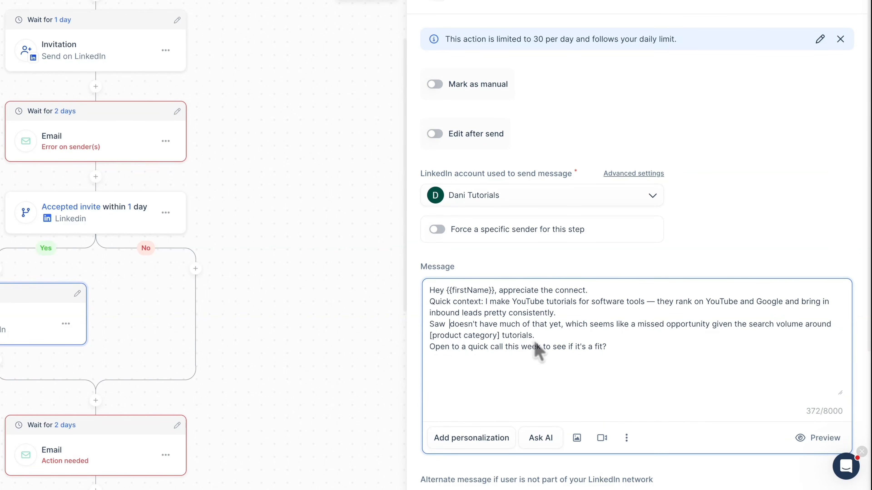
pyautogui.write('{{')
pyautogui.scroll(-3, 545, 288)
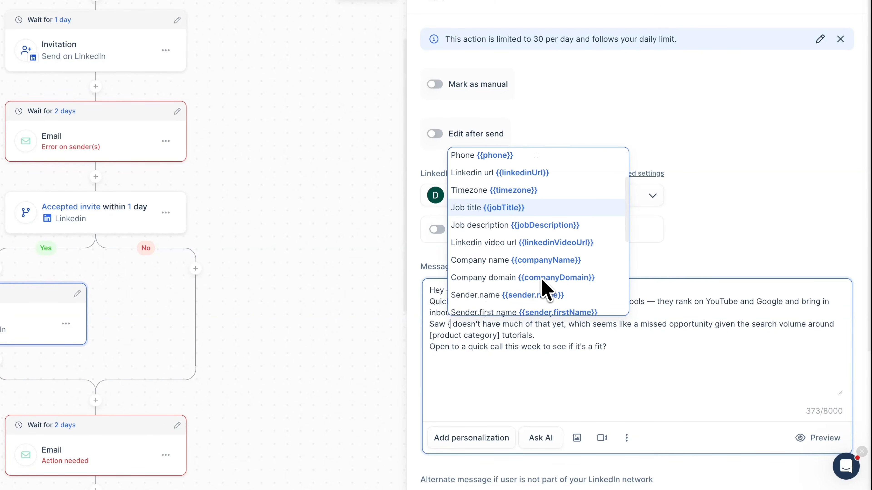
pyautogui.click(522, 250)
pyautogui.press('BackSpace')
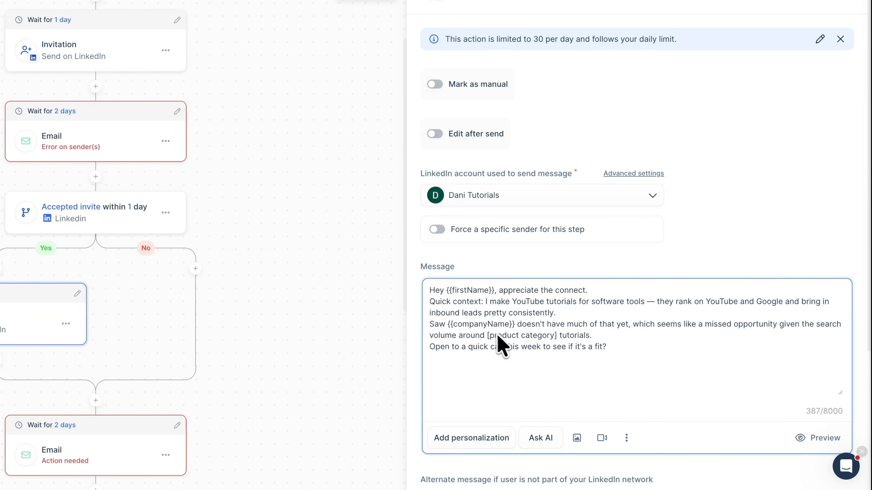
pyautogui.moveTo(480, 339); pyautogui.dragTo(563, 344)
pyautogui.write('so')
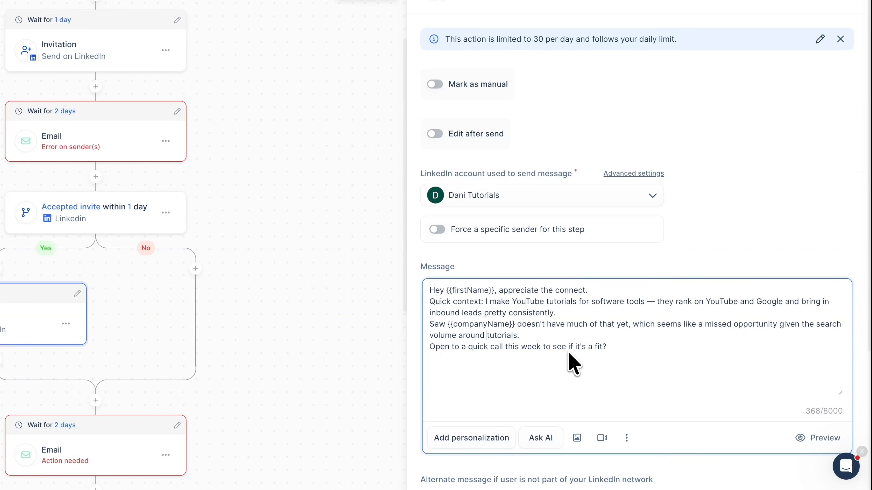
pyautogui.write('ftware')
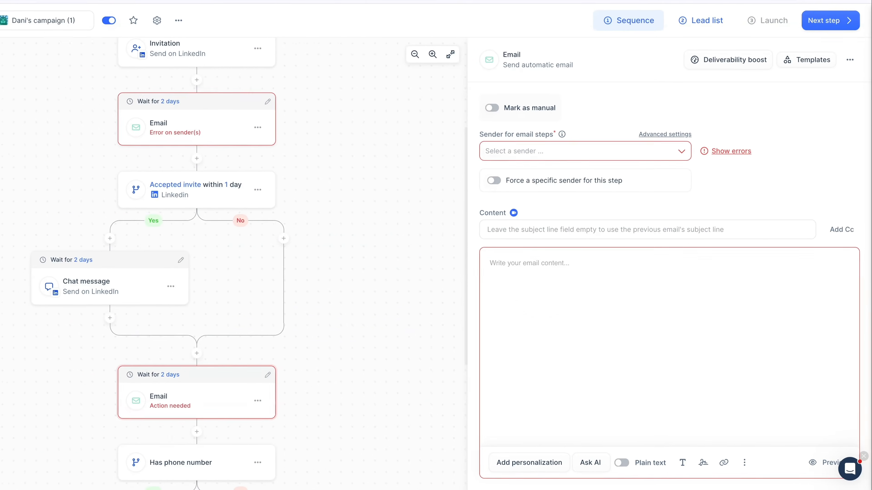
# Add {{companyName}} to the No-branch follow-up and paste the breakup email with {{firstName}} and {{companyName}}.
pyautogui.scroll(-6, 305, 360)
pyautogui.click(309, 343)
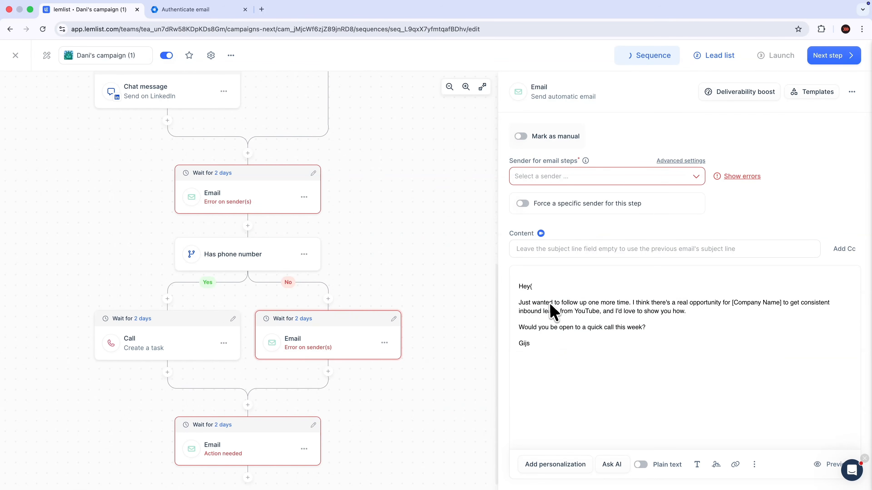
pyautogui.write('{companyName}}')
pyautogui.click(248, 447)
pyautogui.write("Hey [First Name],  I've sent a couple of notes about doing a YouTube tutorial for [Company Name] — happy to drop it if it's not a fit right now, no worries either way.  If it's something you'd want to explore later, or you'd rather I follow up in a few months, just let me know.  Gijs")
pyautogui.moveTo(532, 287); pyautogui.dragTo(567, 287)
pyautogui.write('{{firstName}}')
pyautogui.moveTo(691, 302); pyautogui.dragTo(741, 302)
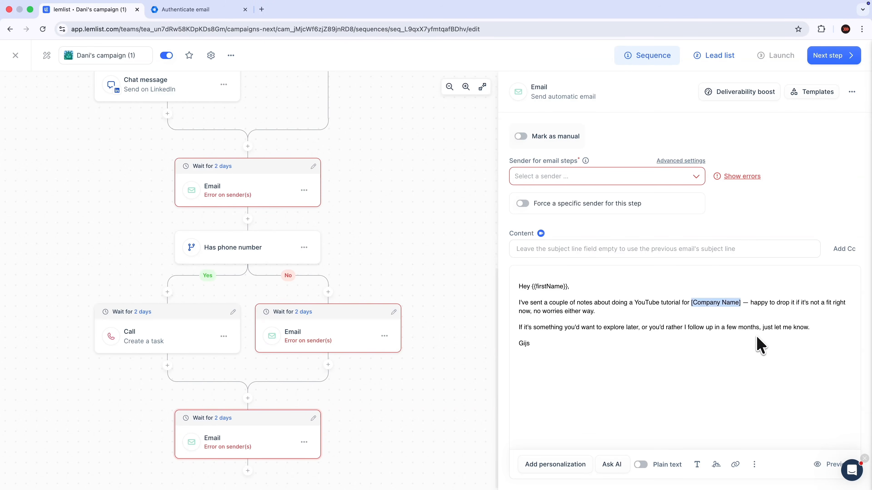
pyautogui.write('{{companyName}}?')
# Paste the call task notes, replacing [Company Name] with {{companyName}}.
pyautogui.click(166, 337)
pyautogui.scroll(-2, 575, 288)
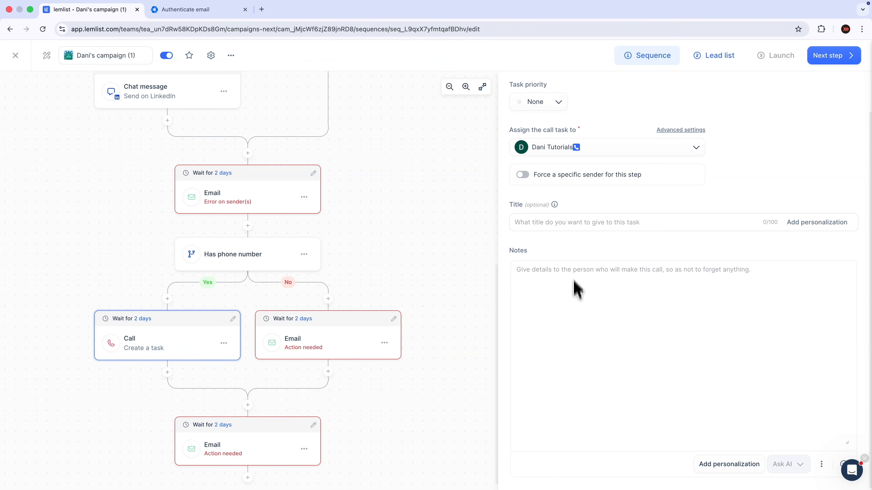
pyautogui.click(571, 291)
pyautogui.write("Cold call — pitch YouTube tutorial video for [Company Name]. They've received the Day 4 first email and the Day 8 follow-up. Reference the value: long-term ranking content that brings in inbound leads. Aim to book a 15-min discovery call.")
pyautogui.moveTo(648, 270); pyautogui.dragTo(699, 271)
pyautogui.write('{{')
pyautogui.scroll(-3, 720, 329)
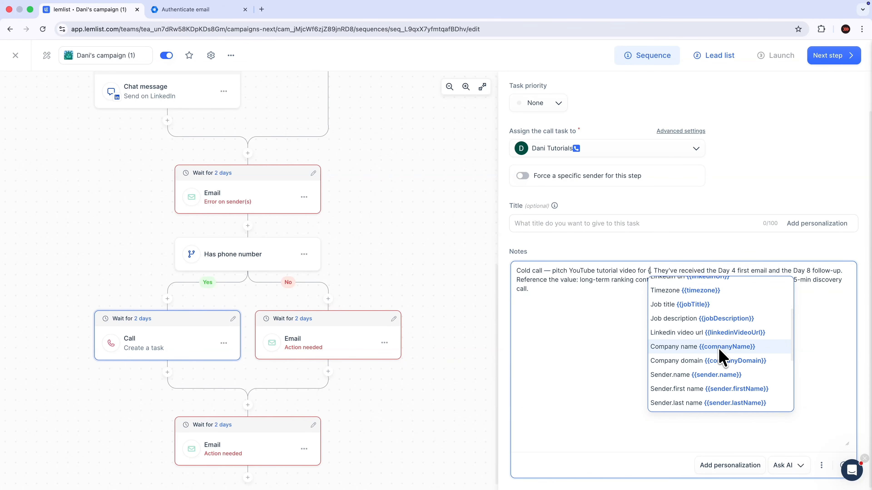
pyautogui.click(720, 348)
pyautogui.click(679, 308)
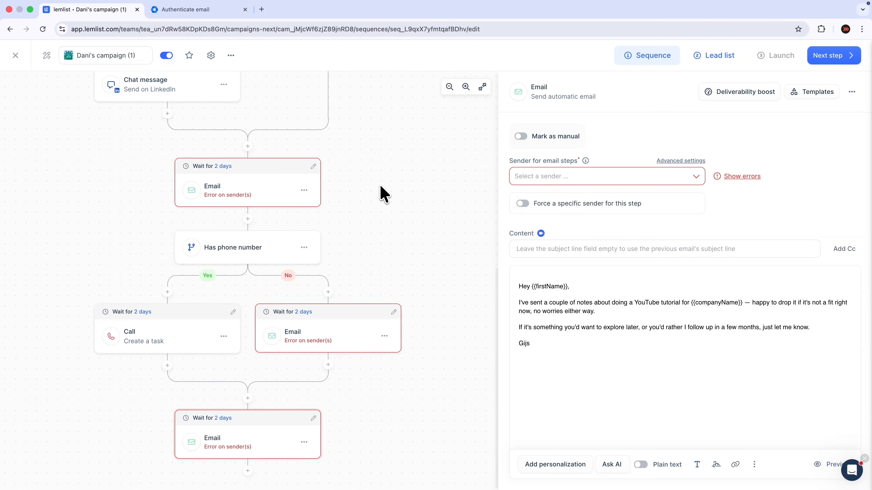
pyautogui.scroll(1, 429, 203)
pyautogui.scroll(5, 408, 195)
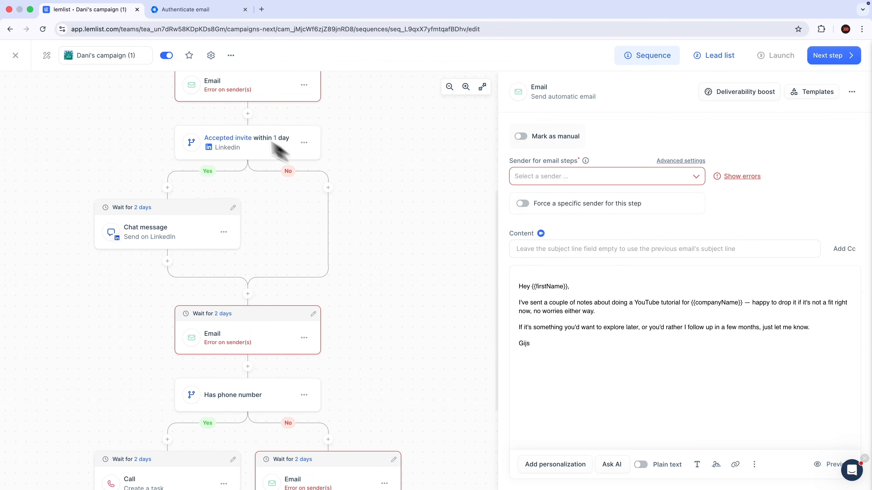
# Review the Automation, Tracking and Senders settings, then bring up Schedules & launch.
pyautogui.click(213, 56)
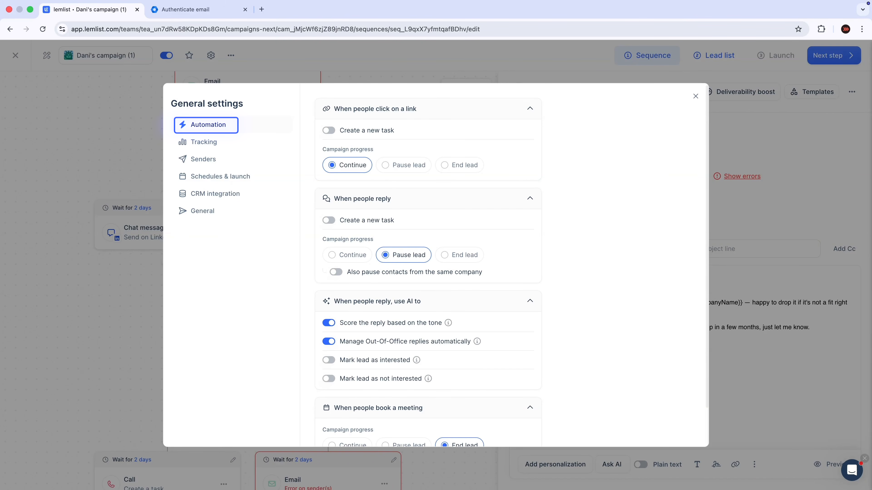
pyautogui.moveTo(332, 199); pyautogui.dragTo(389, 206)
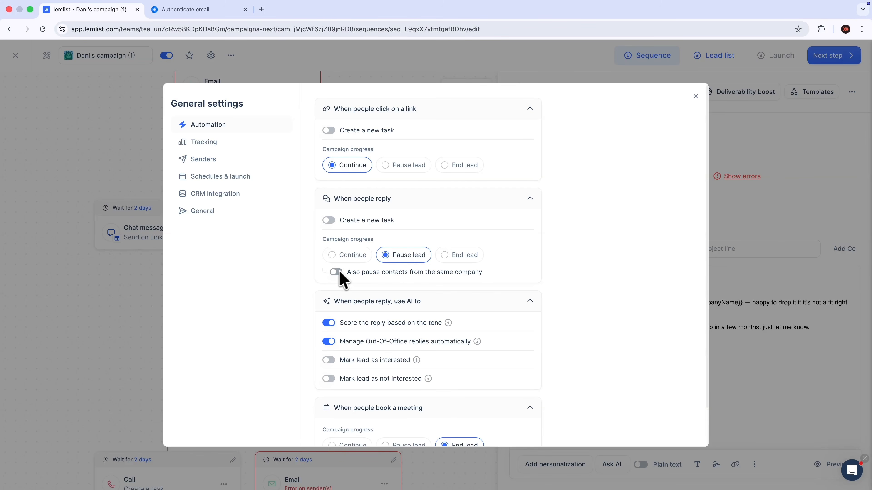
pyautogui.scroll(-2, 339, 292)
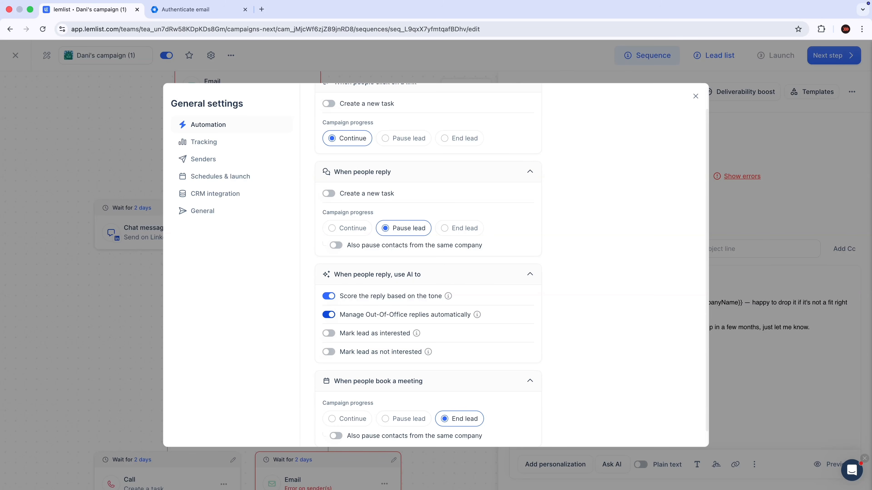
pyautogui.click(220, 146)
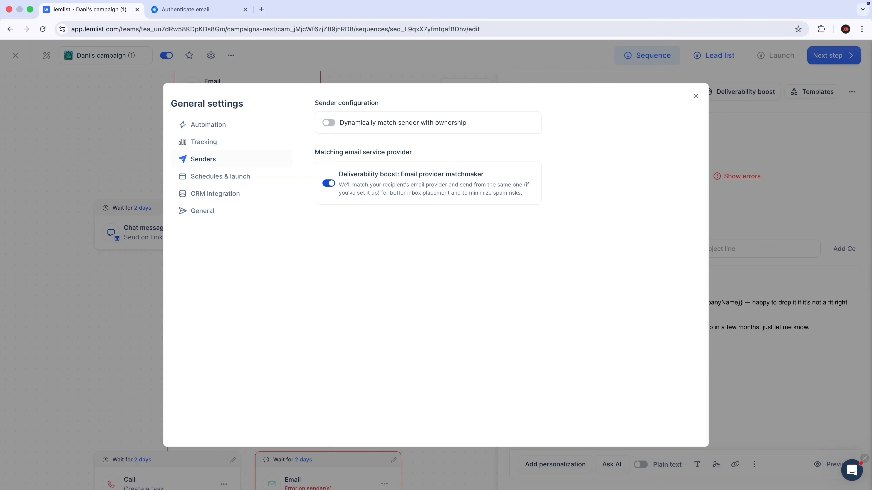
pyautogui.press('Tab')
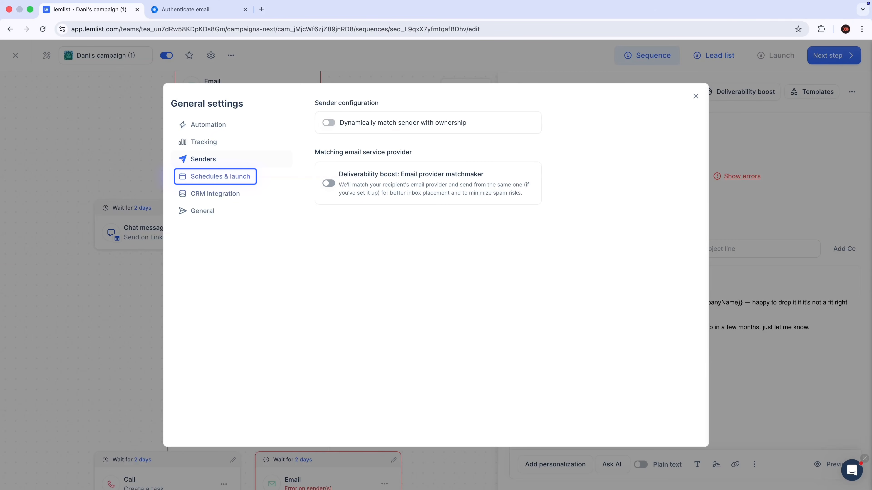
pyautogui.click(253, 181)
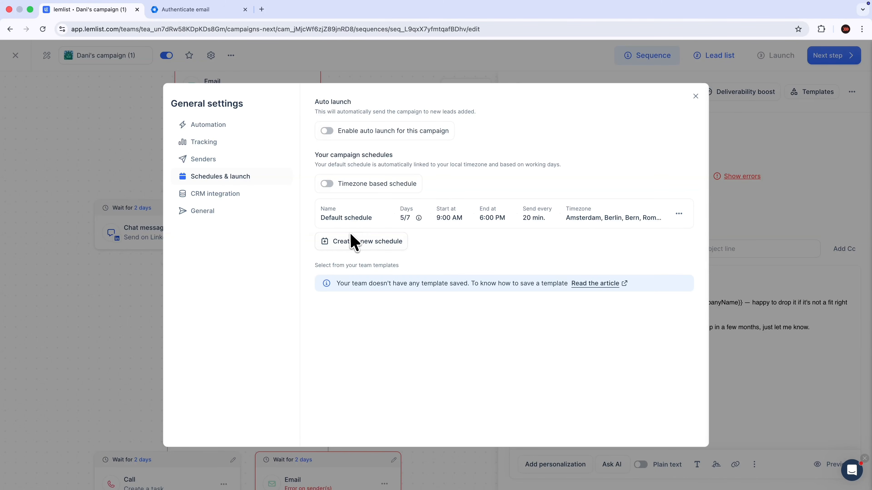
# Create a new schedule named Your Local Timezone on Eastern Time (US & Canada), then close settings.
pyautogui.click(352, 241)
pyautogui.click(348, 257)
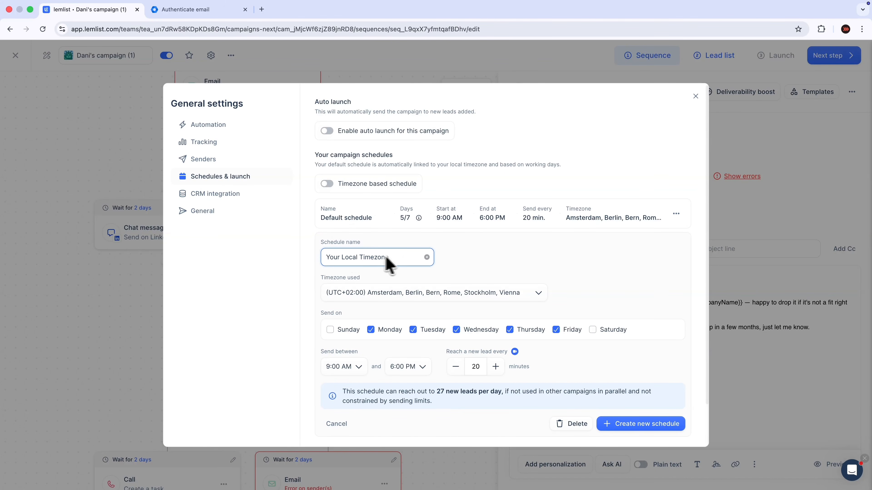
pyautogui.click(420, 293)
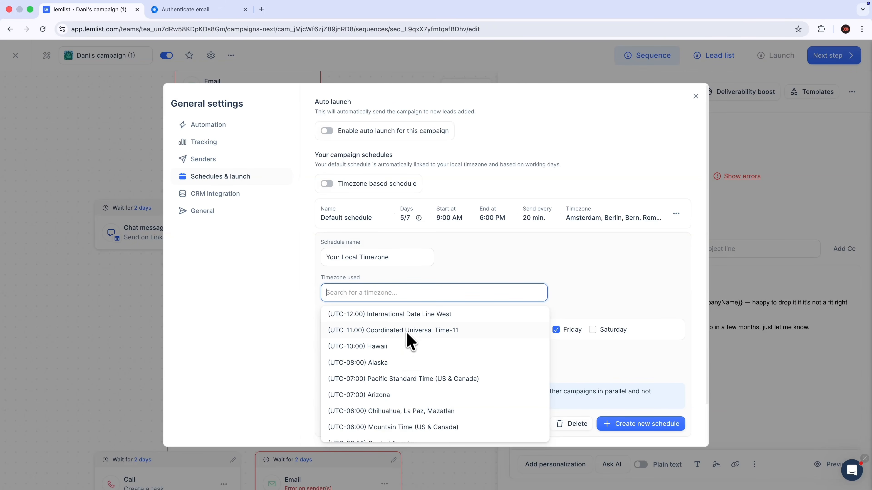
pyautogui.scroll(-2, 410, 345)
pyautogui.scroll(-1, 410, 345)
pyautogui.click(419, 357)
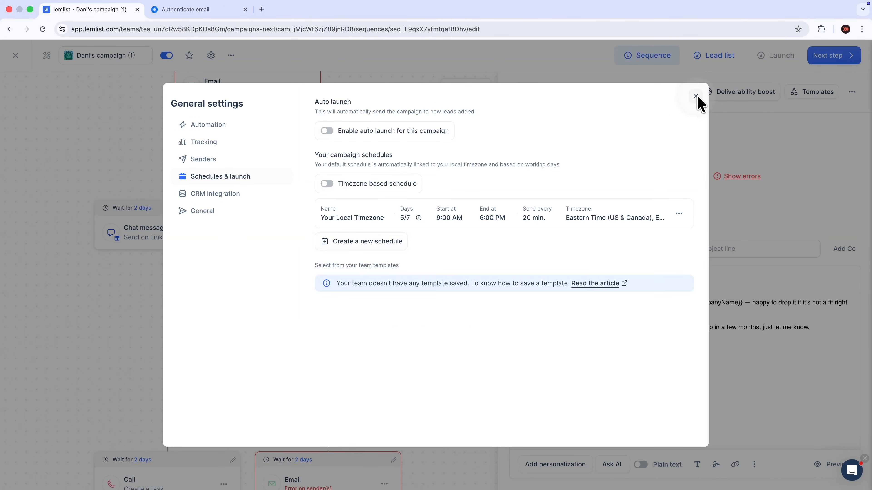
pyautogui.click(695, 97)
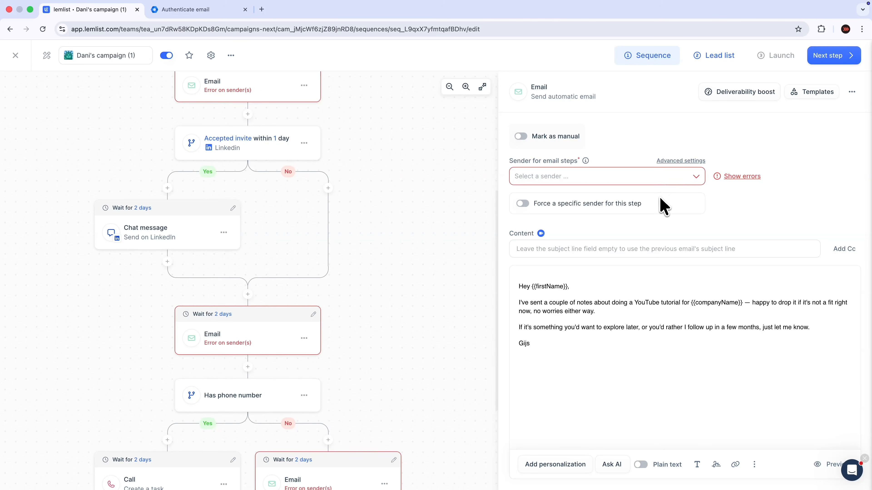
# From the Lead list, browse the CSV, LinkedIn, Contacts, CRM, Manual and Signals import sources, ending on People database.
pyautogui.click(719, 57)
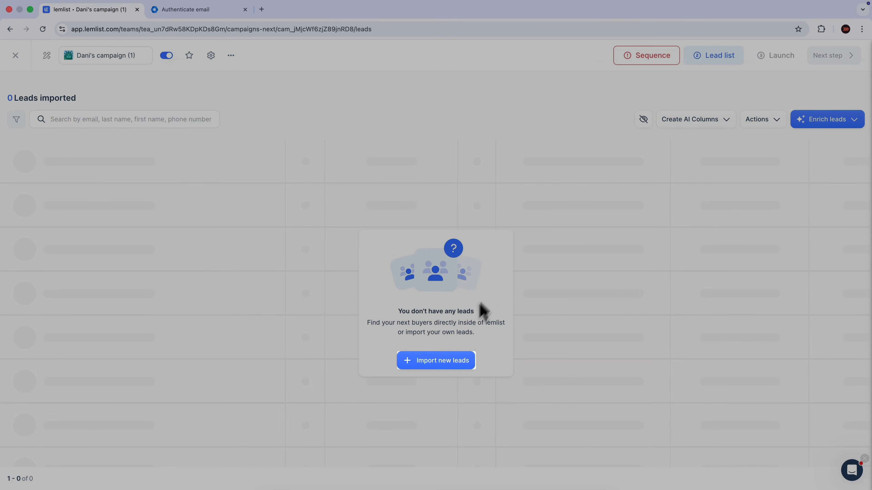
pyautogui.click(444, 361)
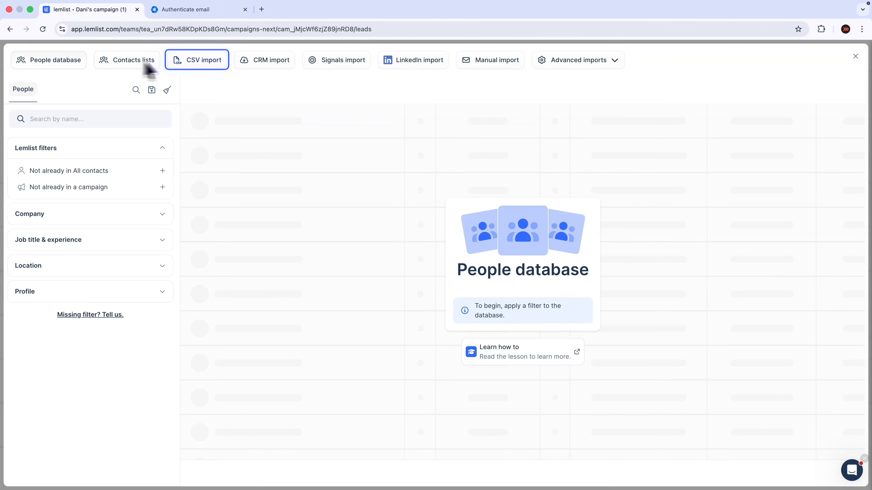
pyautogui.click(208, 64)
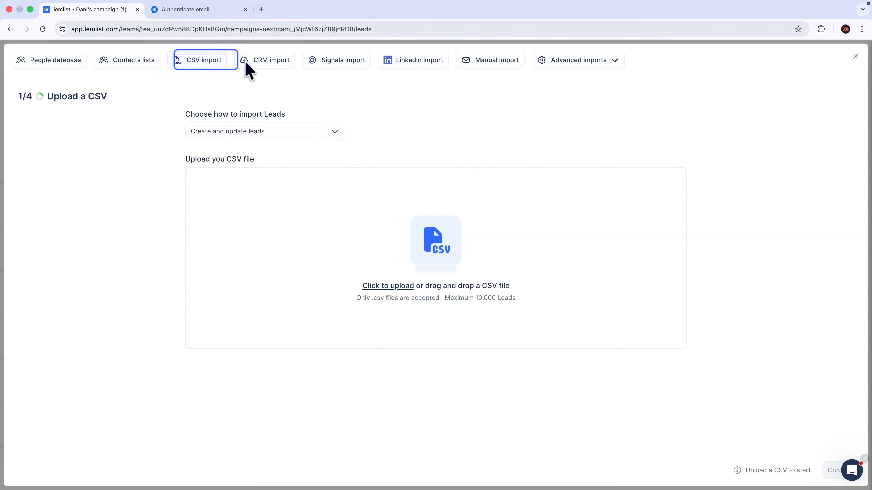
pyautogui.click(415, 72)
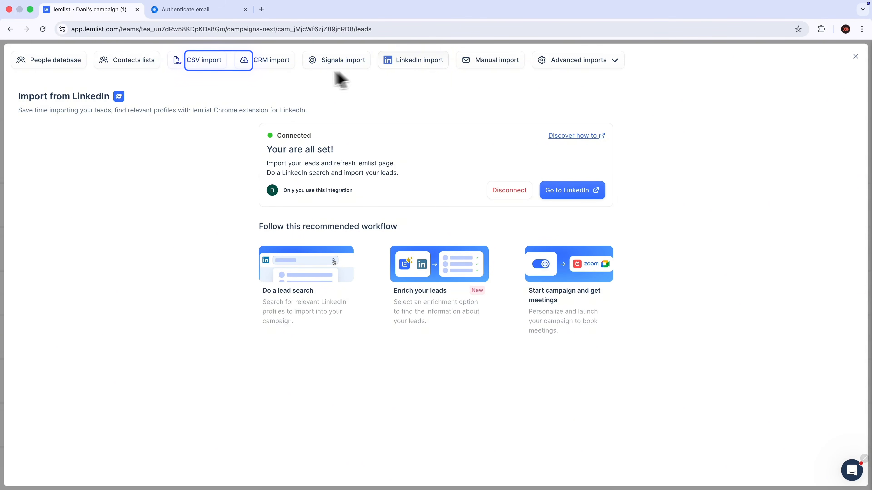
pyautogui.click(136, 70)
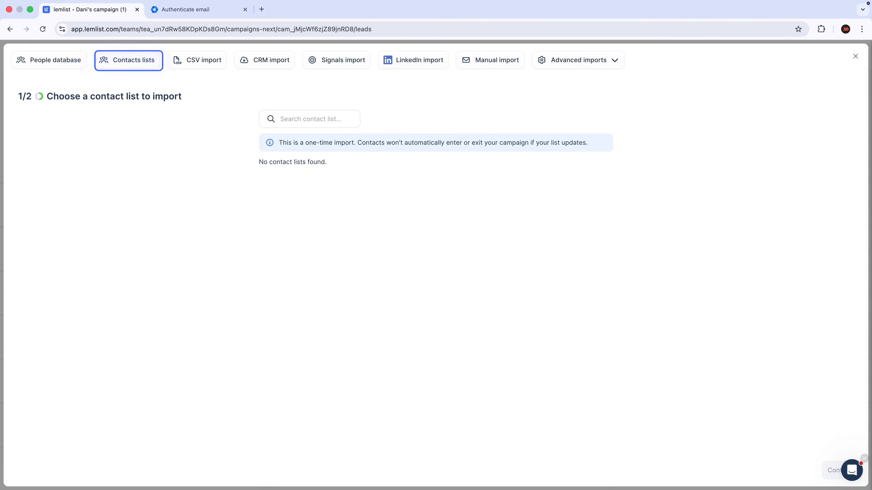
pyautogui.click(275, 67)
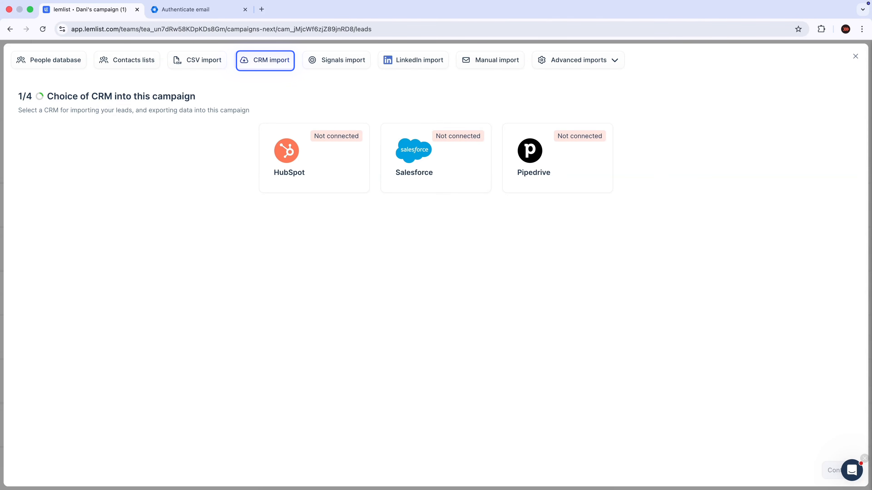
pyautogui.click(486, 65)
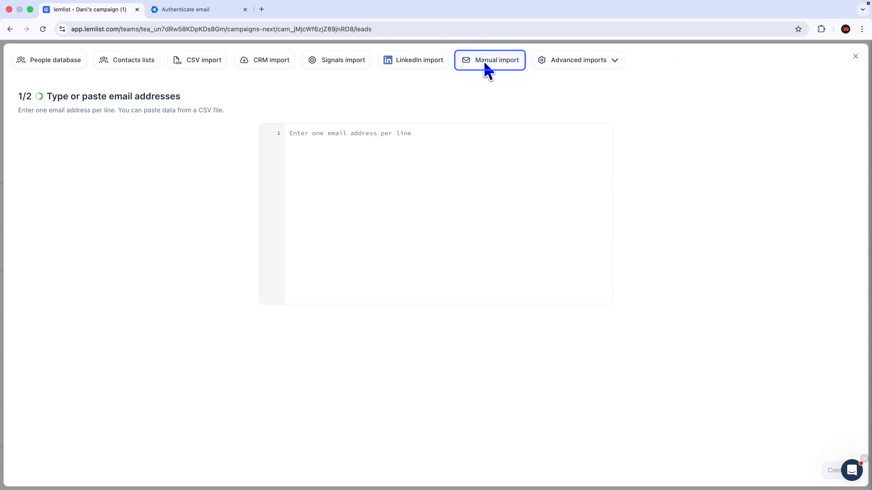
pyautogui.click(333, 64)
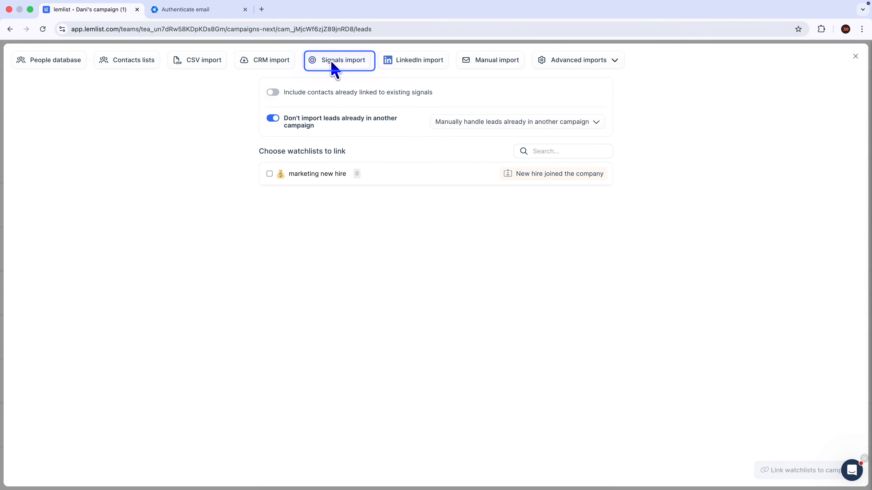
pyautogui.click(60, 67)
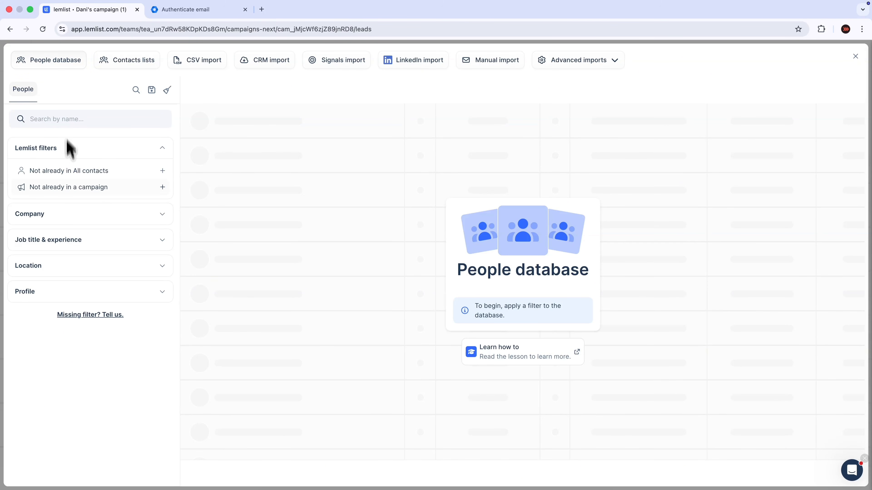
# Filter job titles to content marketing, marketing manager and digital marketing specialist.
pyautogui.click(52, 240)
pyautogui.click(78, 262)
pyautogui.write('content mar')
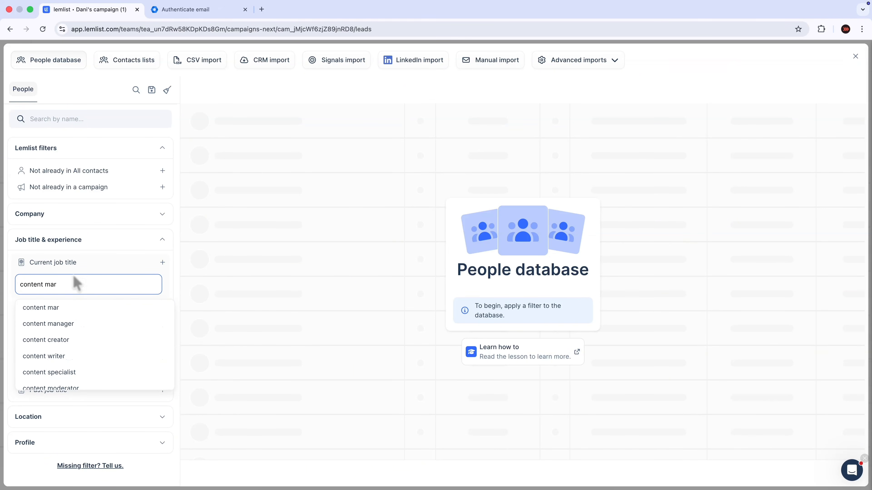
pyautogui.write('keting')
pyautogui.press('Return')
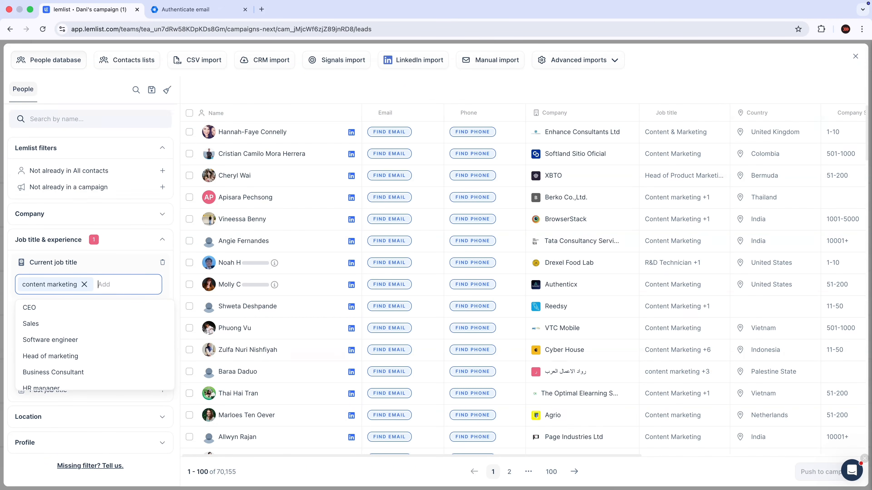
pyautogui.write('marketing manag')
pyautogui.click(83, 310)
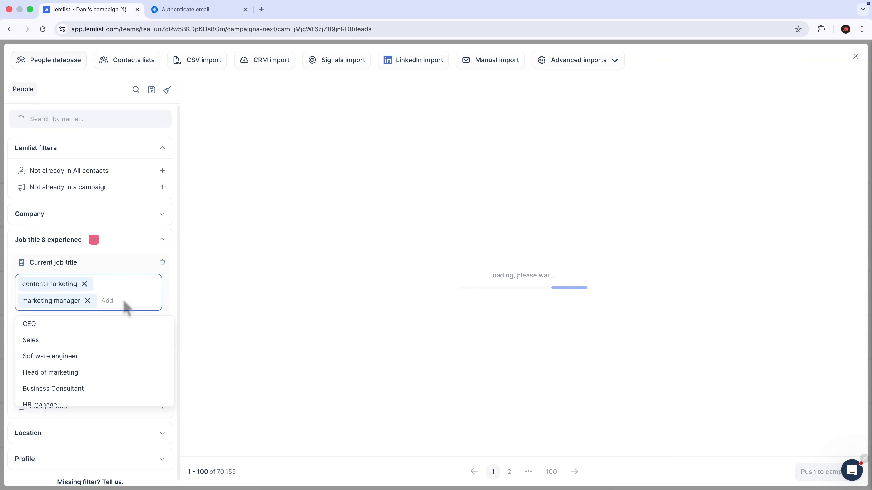
pyautogui.write('digital marketing specialist')
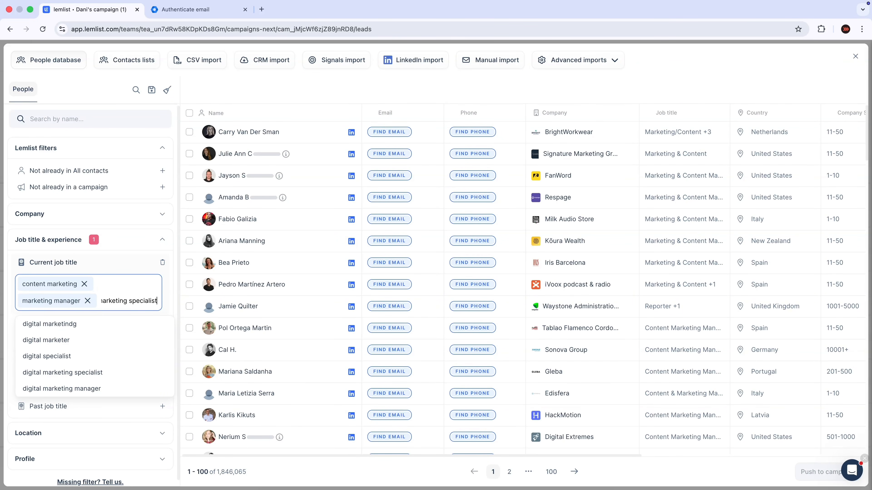
pyautogui.press('Return')
# Filter company industry to Technology, Information and Internet.
pyautogui.click(78, 217)
pyautogui.click(82, 269)
pyautogui.write('software')
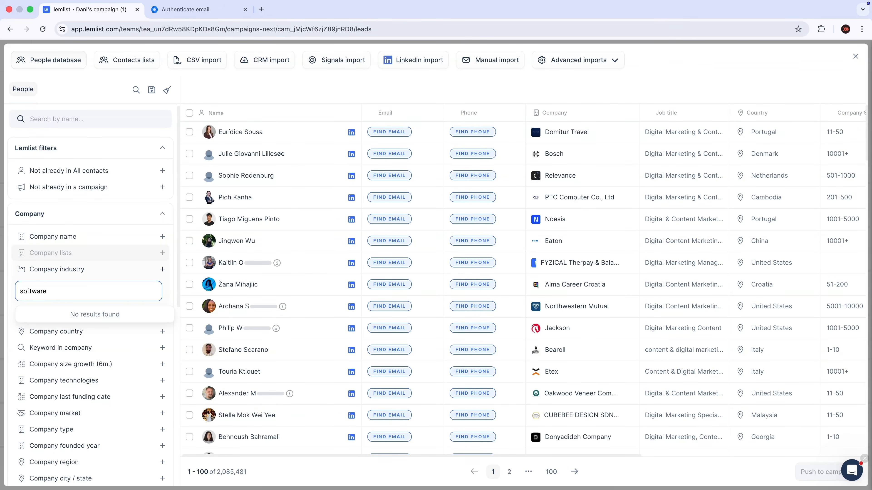
pyautogui.press('BackSpace')
pyautogui.press('BackSpace')
pyautogui.press('BackSpace')
pyautogui.press('BackSpace')
pyautogui.press('BackSpace')
pyautogui.press('BackSpace')
pyautogui.press('BackSpace')
pyautogui.press('BackSpace')
pyautogui.click(85, 270)
pyautogui.click(85, 270)
pyautogui.scroll(-7, 81, 340)
pyautogui.scroll(7, 80, 340)
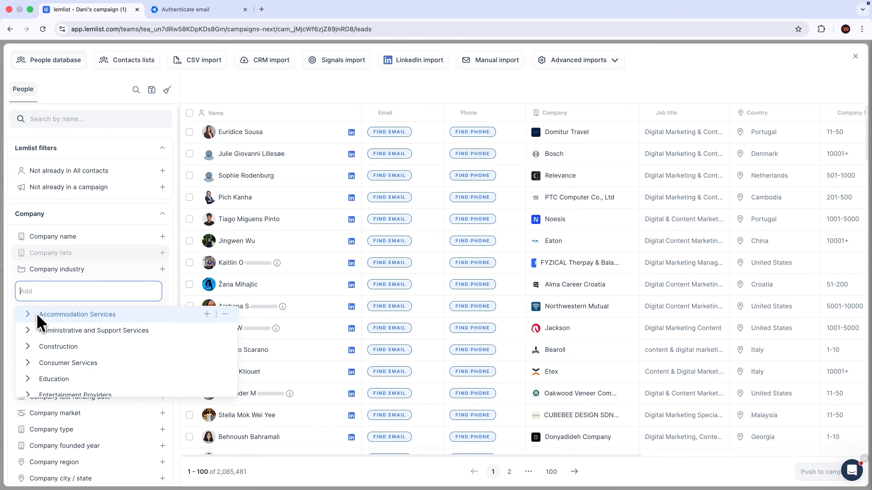
pyautogui.click(29, 330)
pyautogui.click(29, 330)
pyautogui.scroll(-1, 103, 363)
pyautogui.scroll(-3, 103, 362)
pyautogui.click(27, 320)
pyautogui.scroll(-5, 69, 347)
pyautogui.click(28, 353)
pyautogui.scroll(-6, 108, 356)
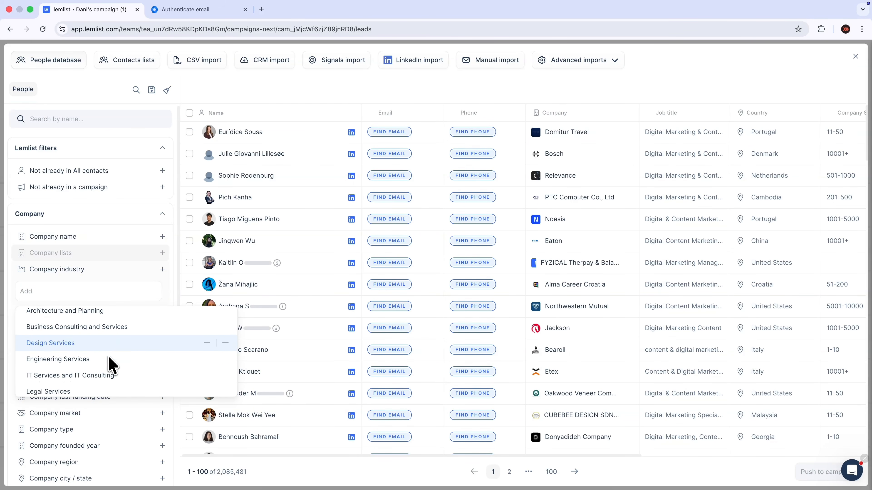
pyautogui.click(29, 354)
pyautogui.scroll(-2, 110, 373)
pyautogui.scroll(1, 110, 377)
pyautogui.click(83, 362)
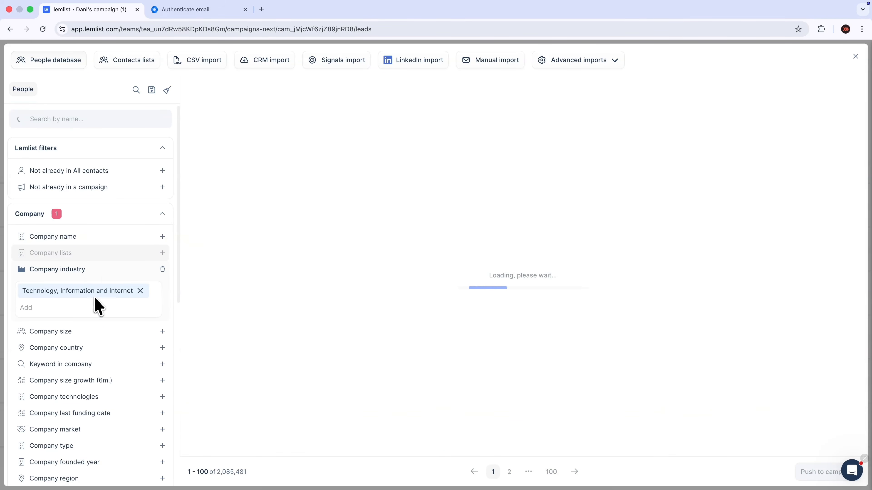
# Add company keyword 'software' and United States, excluding existing contacts and campaign leads.
pyautogui.click(80, 360)
pyautogui.write('software')
pyautogui.click(58, 411)
pyautogui.click(126, 361)
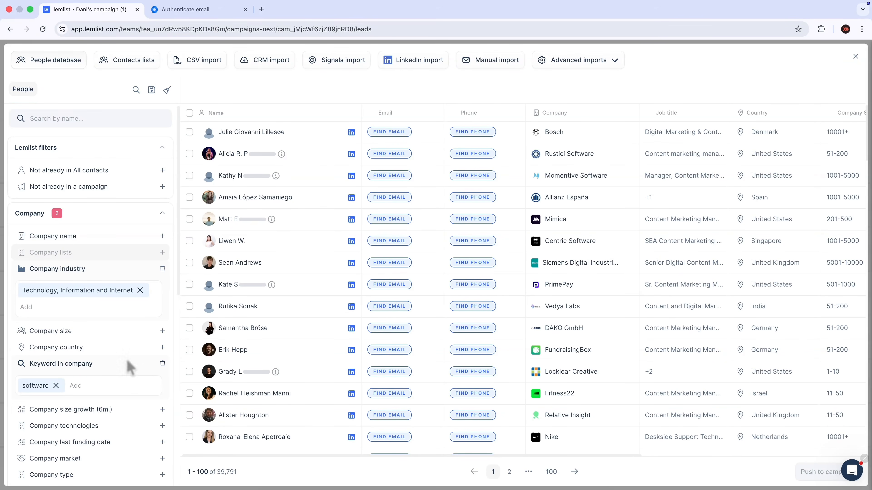
pyautogui.click(118, 350)
pyautogui.click(69, 393)
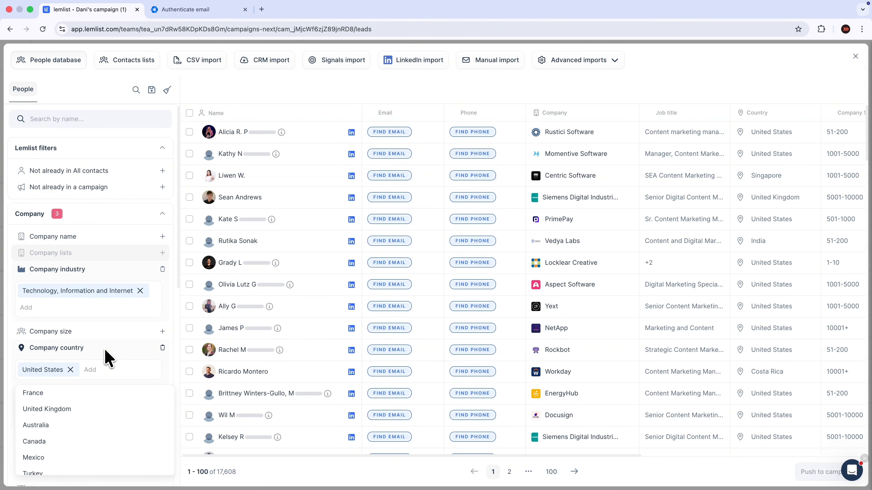
pyautogui.click(74, 171)
pyautogui.click(87, 189)
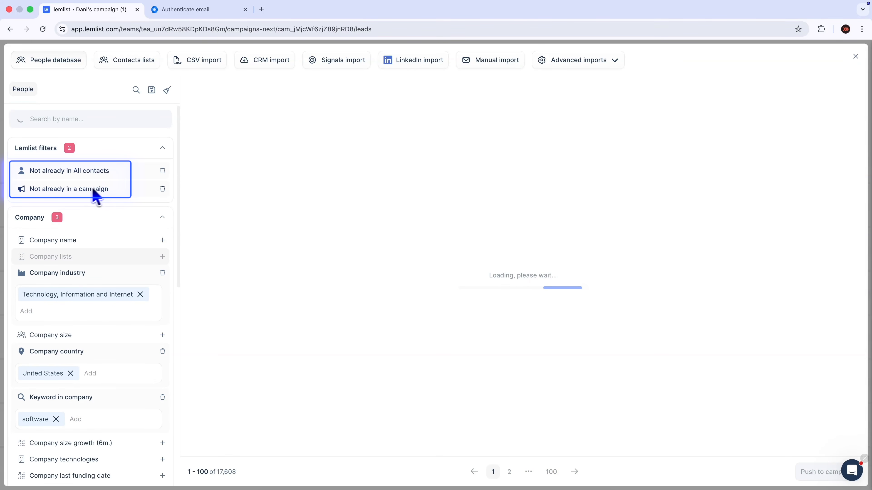
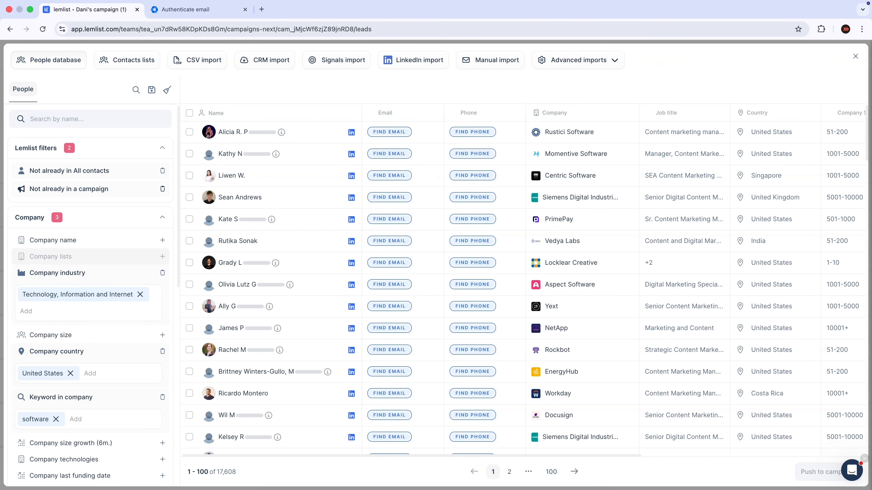
# Push all 100 filtered leads into Dani's campaign (1) with verified-email and phone-number finding on.
pyautogui.click(189, 113)
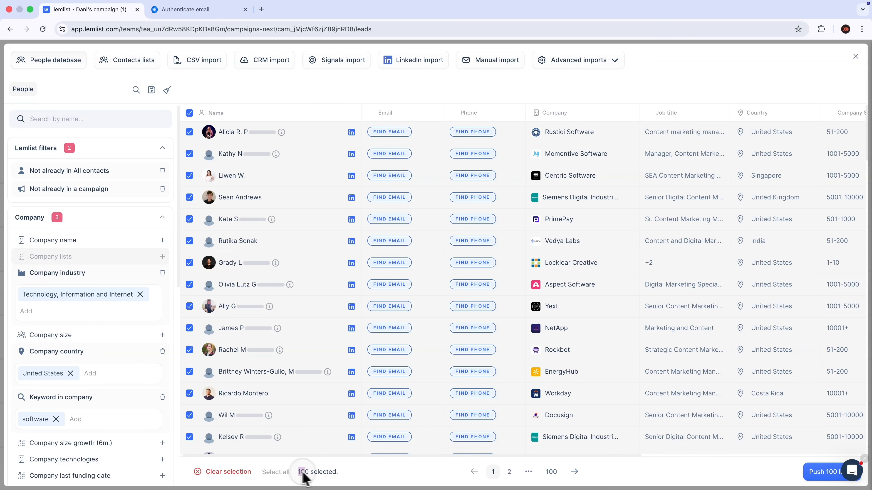
pyautogui.moveTo(299, 474); pyautogui.dragTo(347, 479)
pyautogui.click(357, 475)
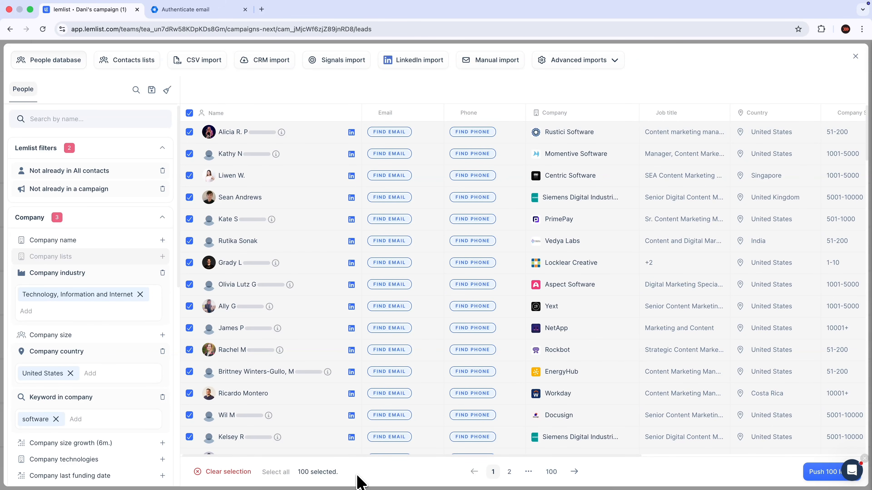
pyautogui.click(822, 475)
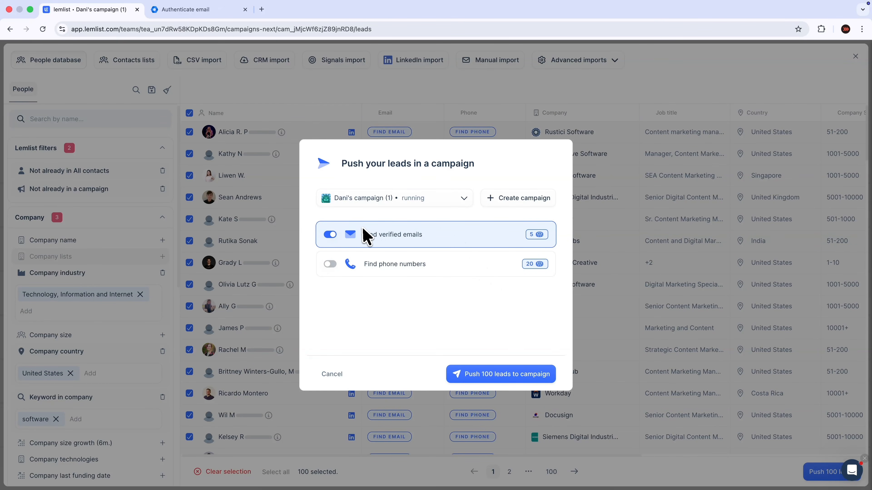
pyautogui.click(330, 265)
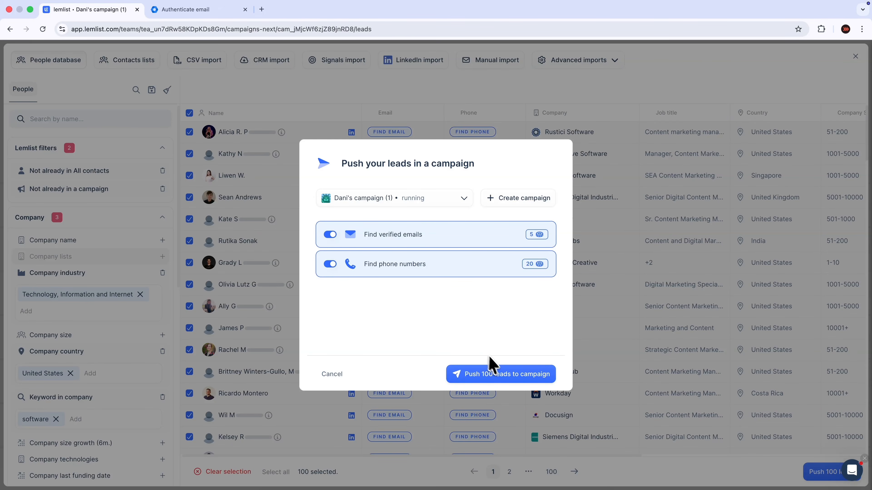
pyautogui.click(500, 375)
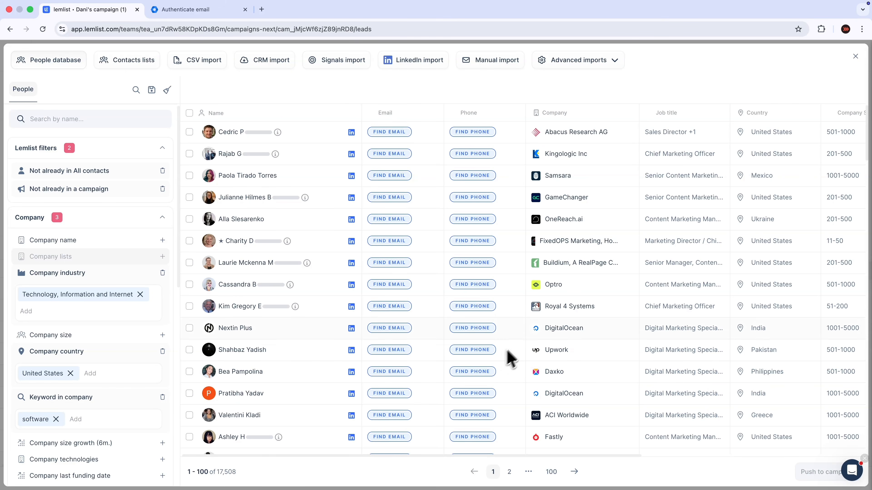
# Close the People database, scroll the 100 imported leads, and select the five with phone numbers.
pyautogui.click(855, 57)
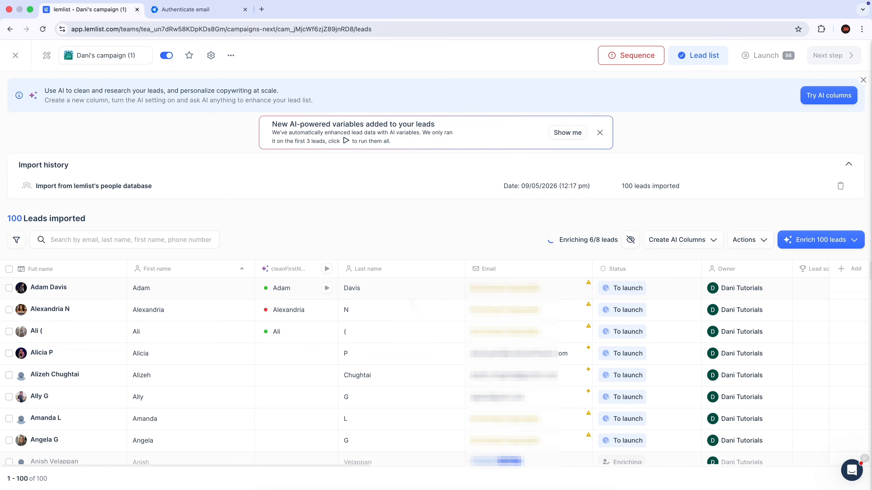
pyautogui.scroll(-6, 414, 306)
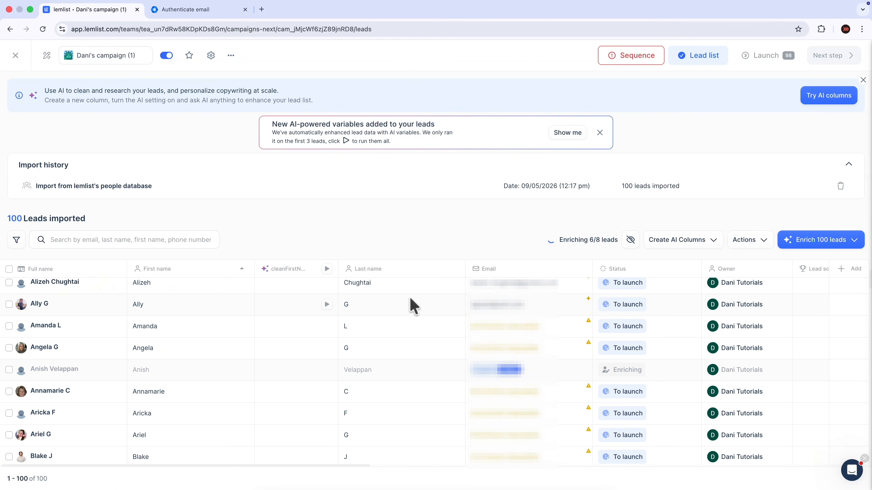
pyautogui.scroll(-20, 414, 307)
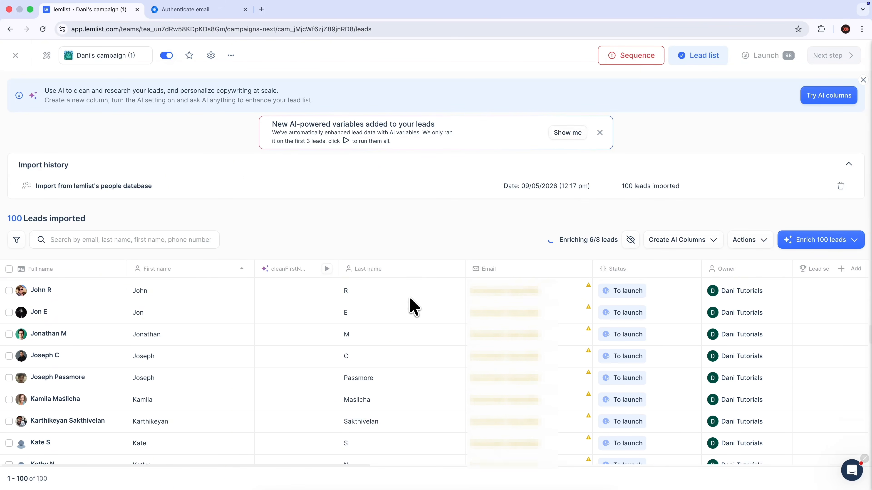
pyautogui.scroll(-20, 414, 307)
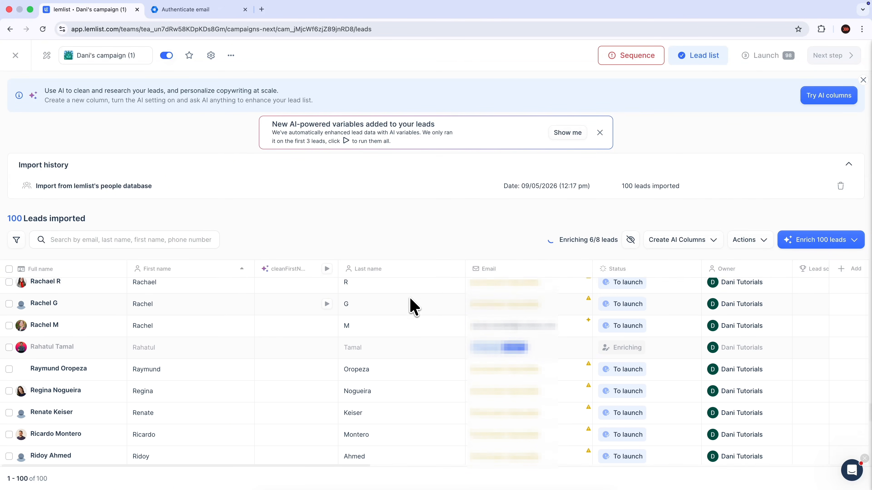
pyautogui.scroll(-6, 414, 307)
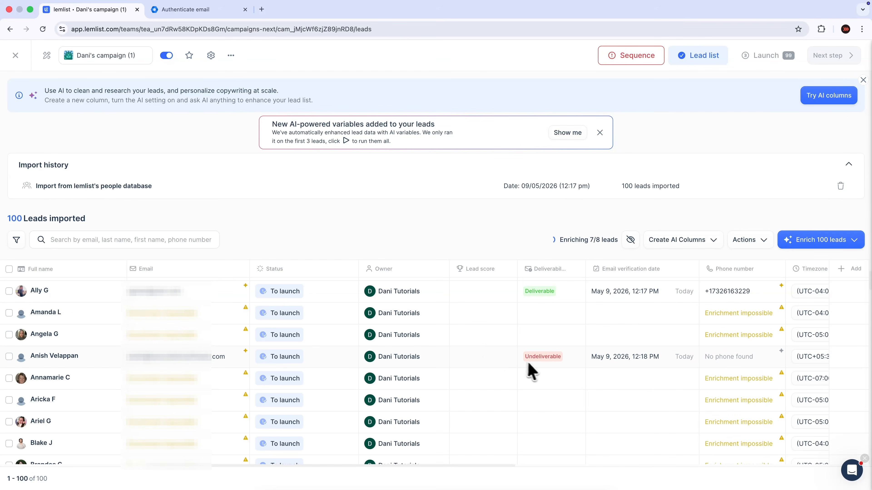
pyautogui.moveTo(540, 358)
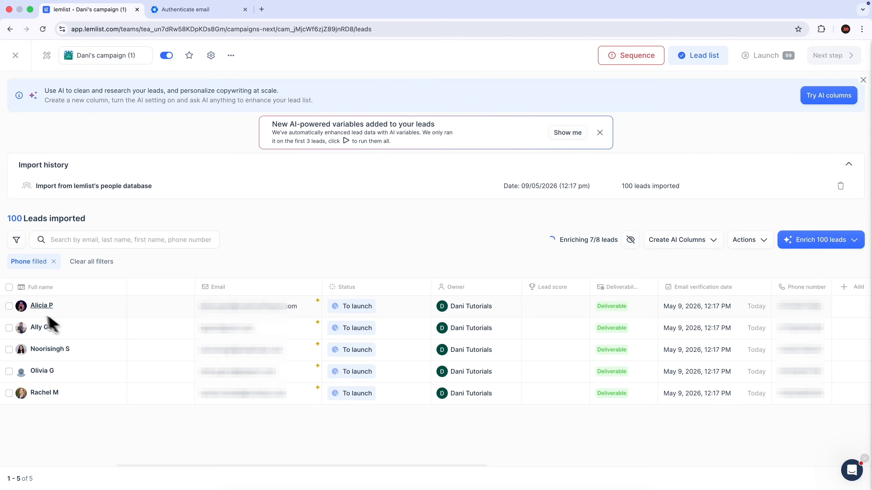
pyautogui.click(9, 287)
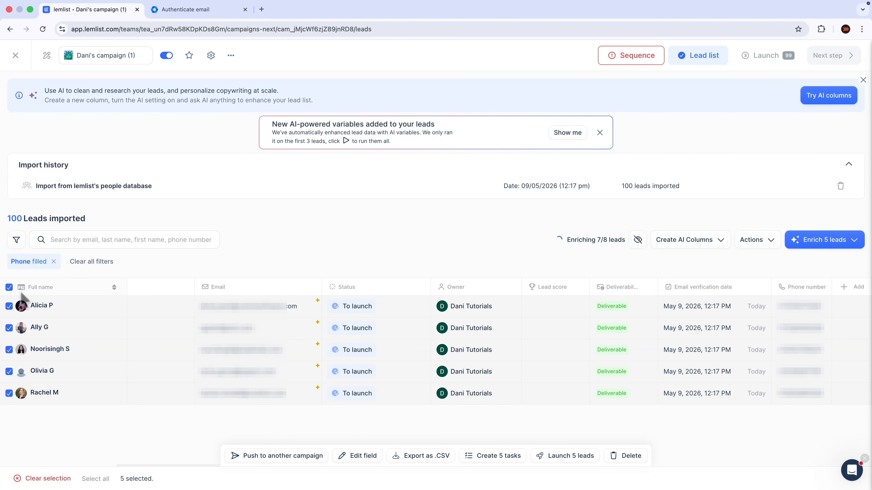
# Deselect the five leads, remove the Phone filled filter to show all 100, and close the campaign.
pyautogui.click(9, 288)
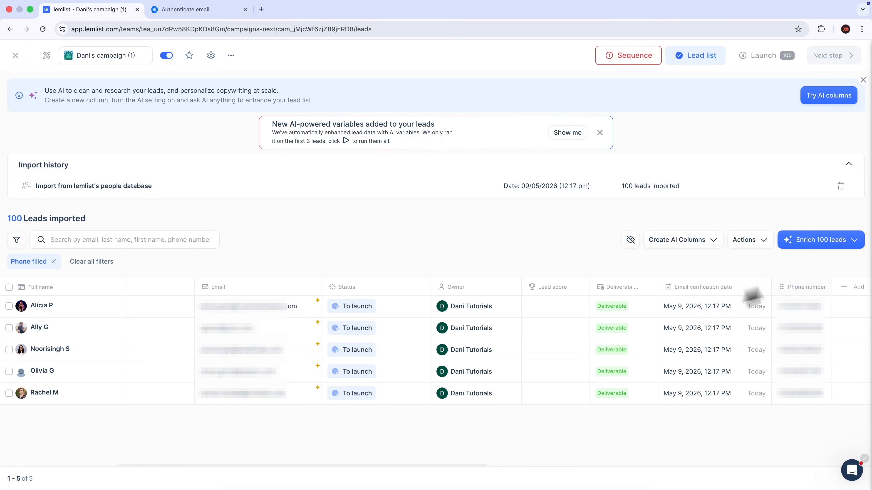
pyautogui.click(849, 240)
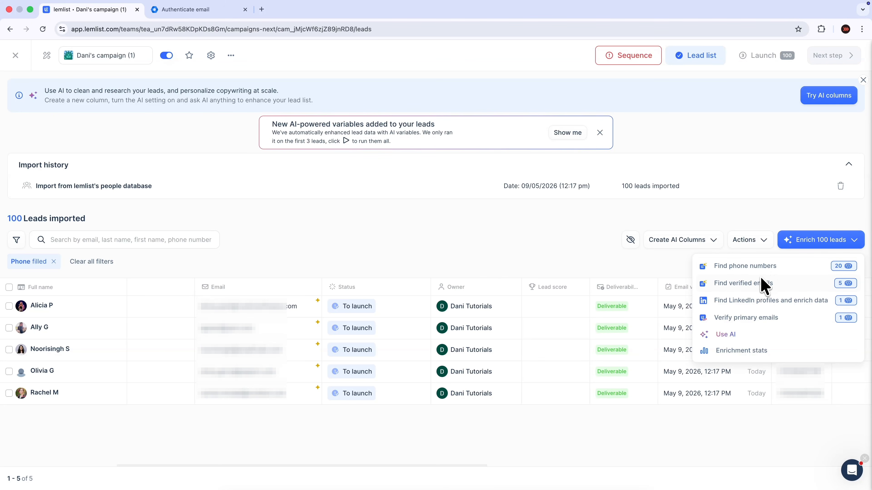
pyautogui.click(807, 250)
pyautogui.click(807, 250)
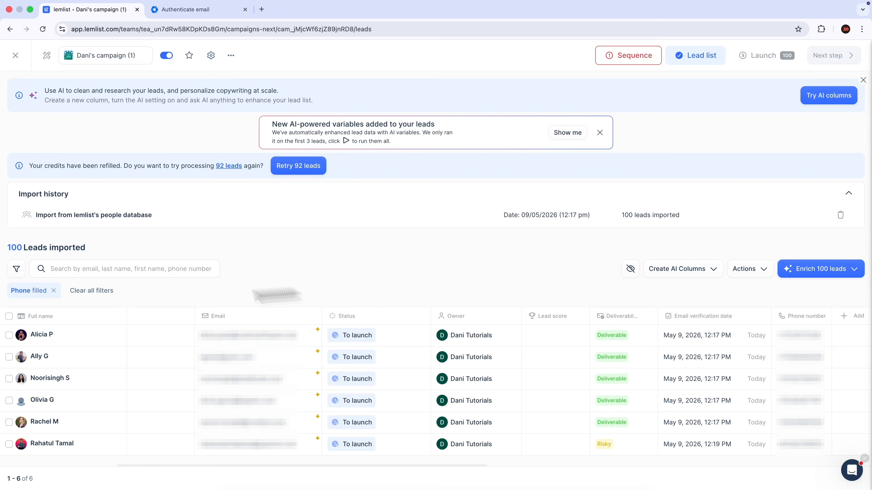
pyautogui.click(53, 291)
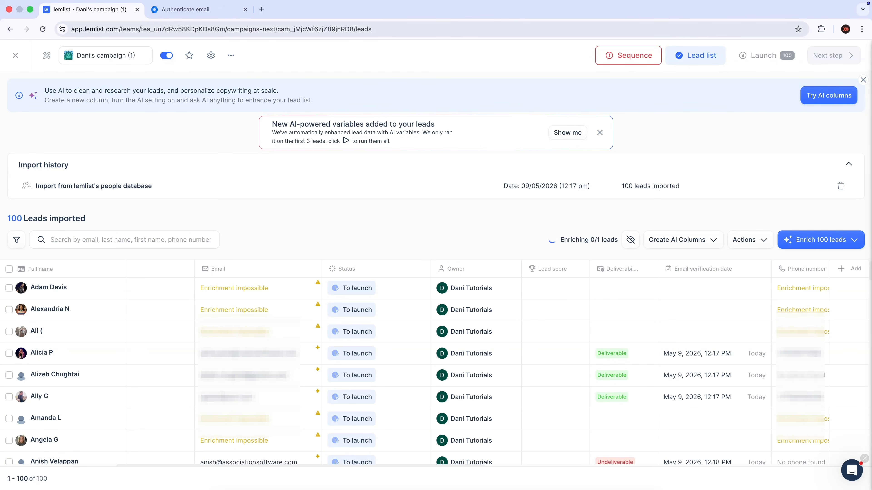
pyautogui.click(16, 56)
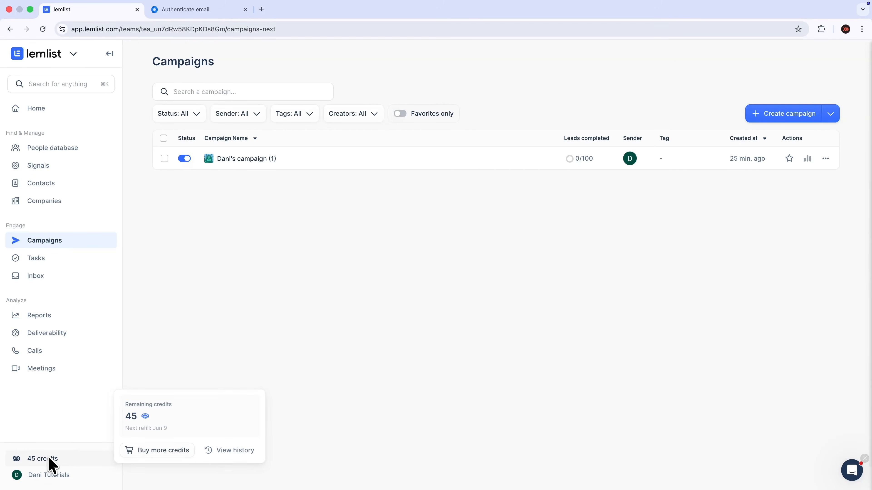
# Buy a custom refill of 2500 team credits, paying €30.25.
pyautogui.click(49, 461)
pyautogui.click(159, 450)
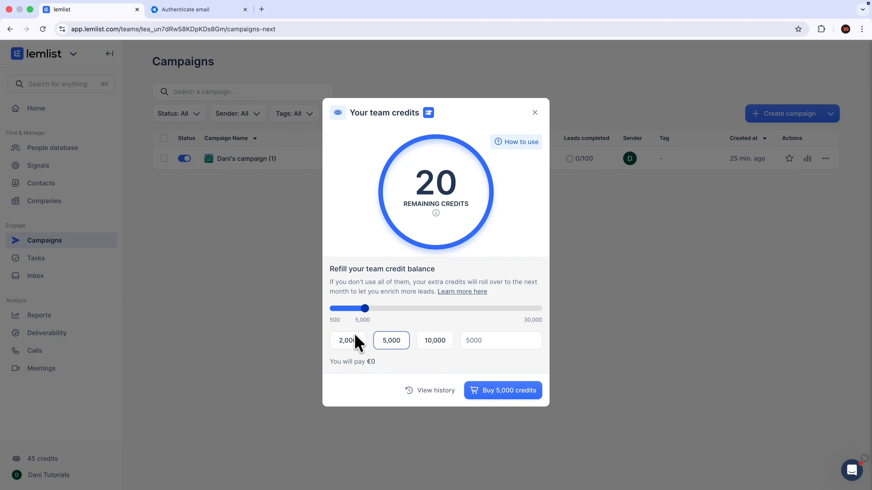
pyautogui.click(484, 341)
pyautogui.press('BackSpace')
pyautogui.press('BackSpace')
pyautogui.press('BackSpace')
pyautogui.press('BackSpace')
pyautogui.write('25')
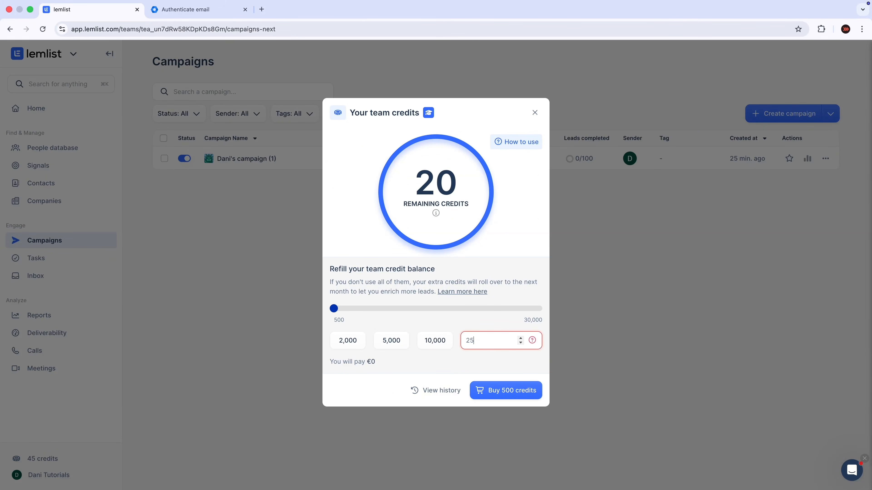
pyautogui.write('00')
pyautogui.click(489, 388)
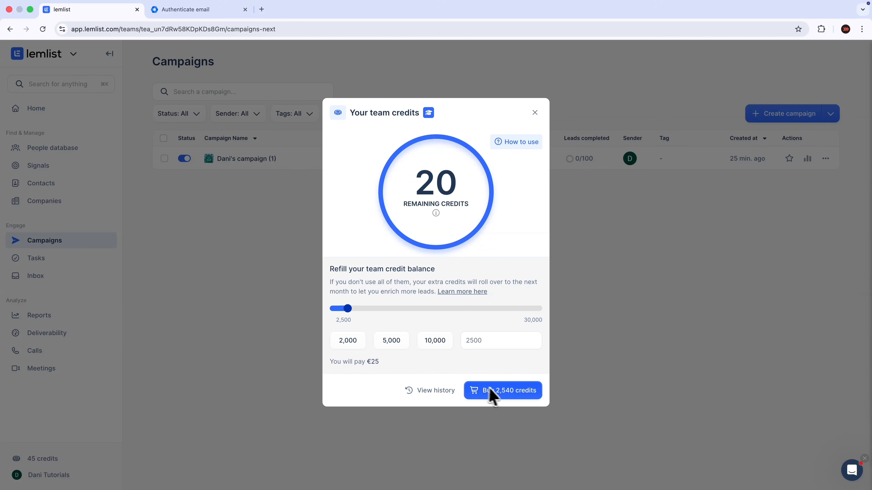
pyautogui.click(506, 396)
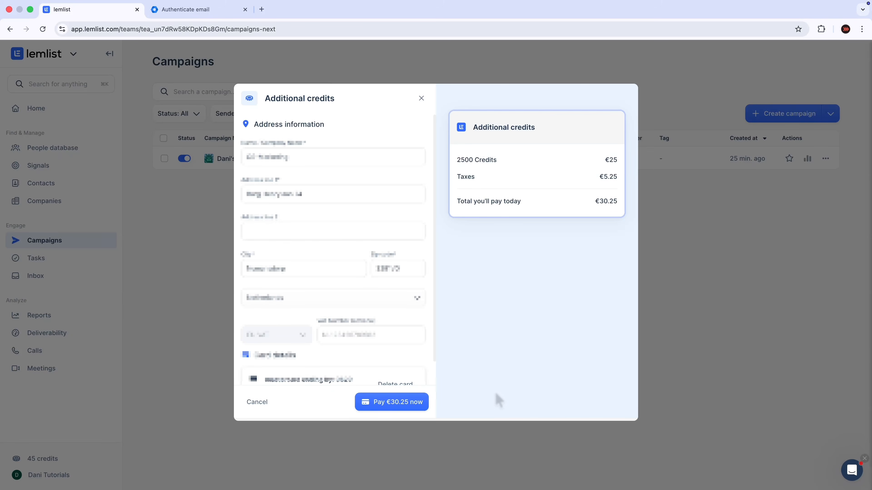
pyautogui.scroll(-2, 302, 268)
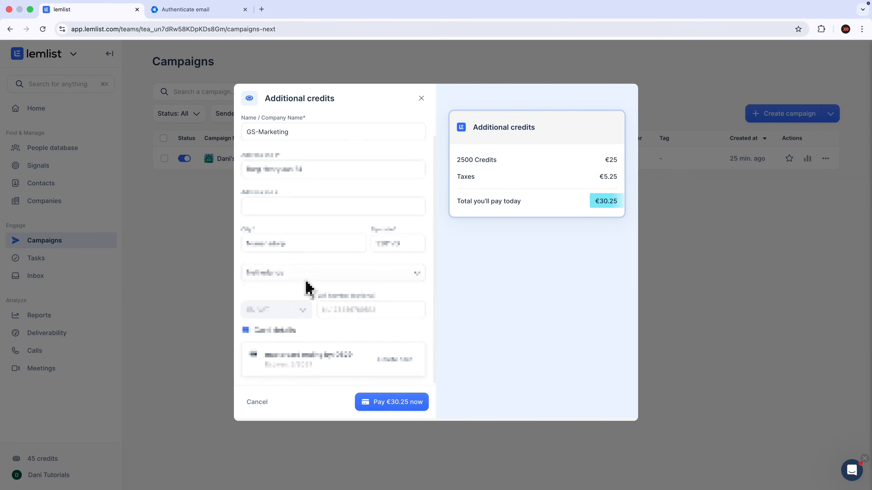
pyautogui.click(392, 406)
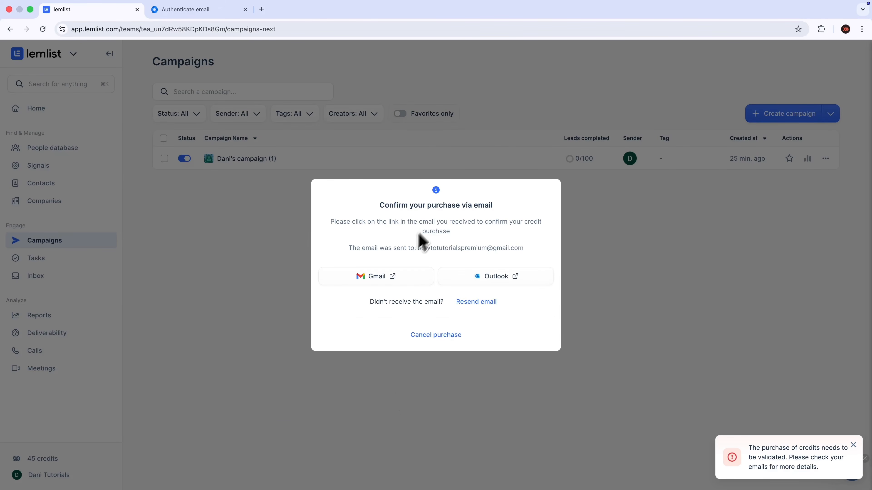
# Confirm the purchase from the Gmail email, verify the 2,525 balance, close extra tabs, and return to Campaigns.
pyautogui.click(368, 279)
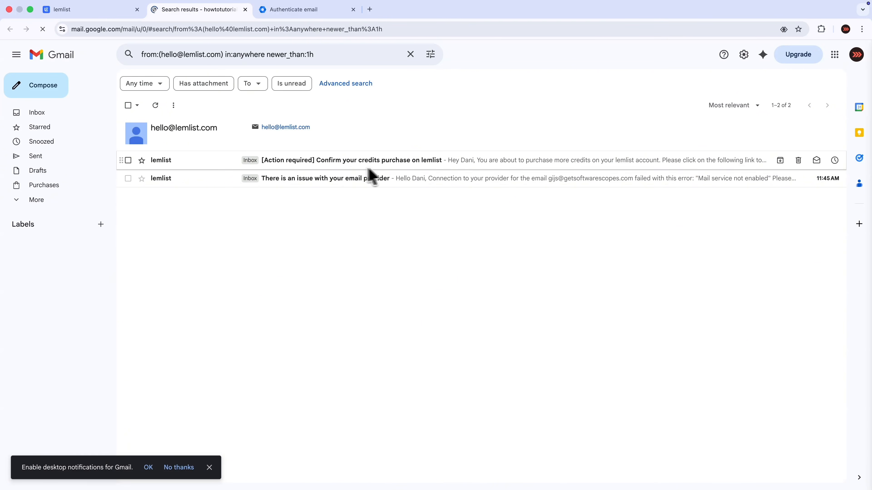
pyautogui.click(374, 164)
pyautogui.click(334, 183)
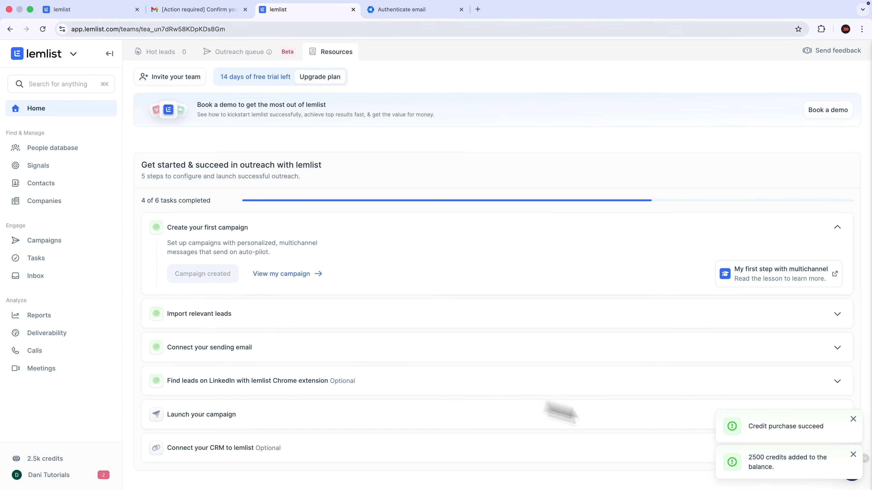
pyautogui.click(57, 460)
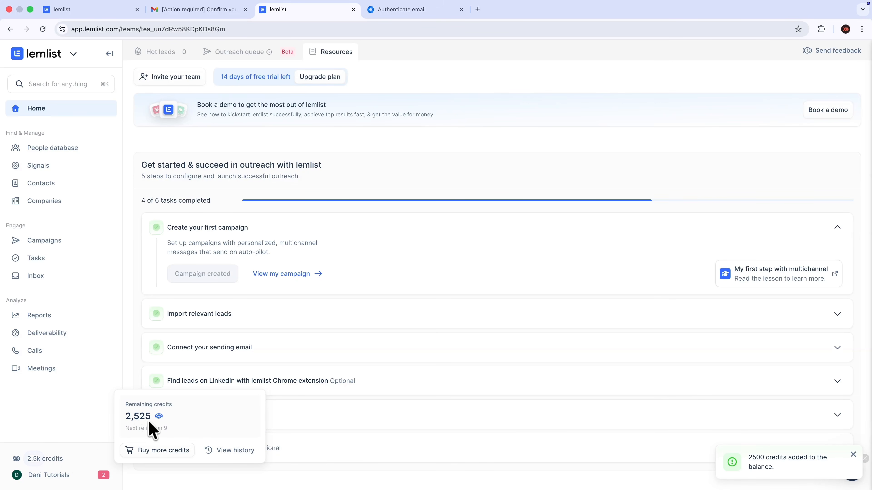
pyautogui.click(245, 10)
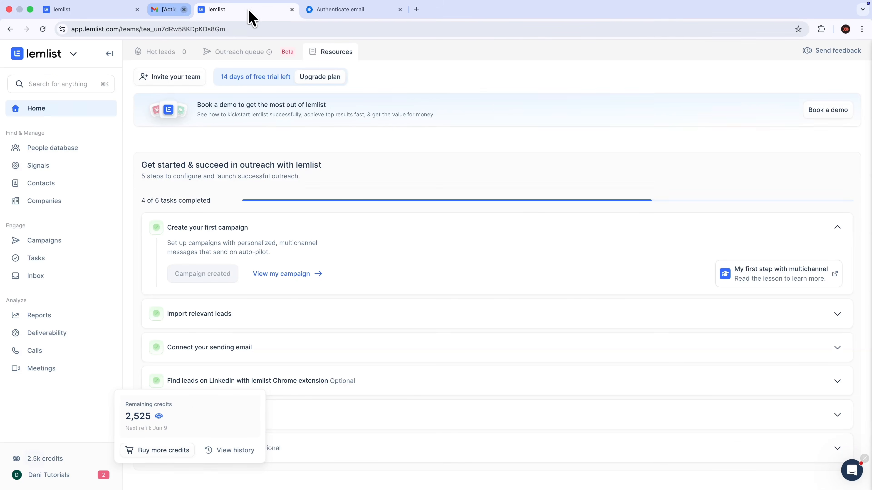
pyautogui.click(137, 10)
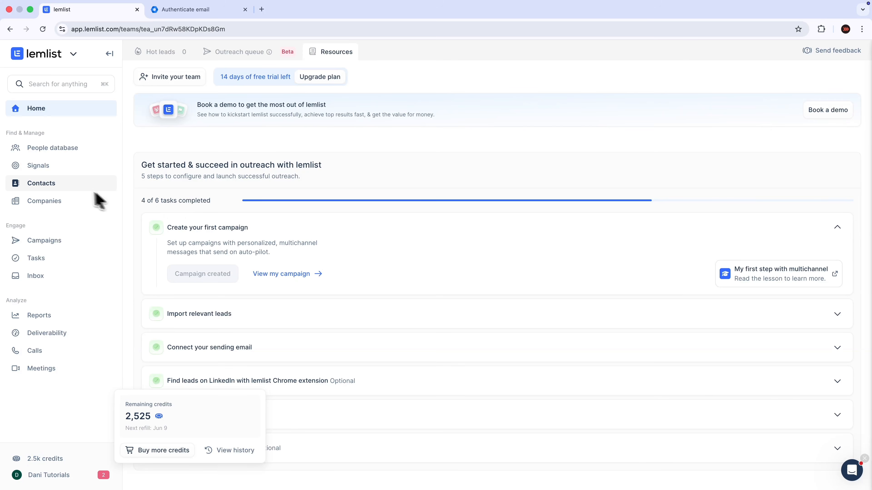
pyautogui.click(48, 241)
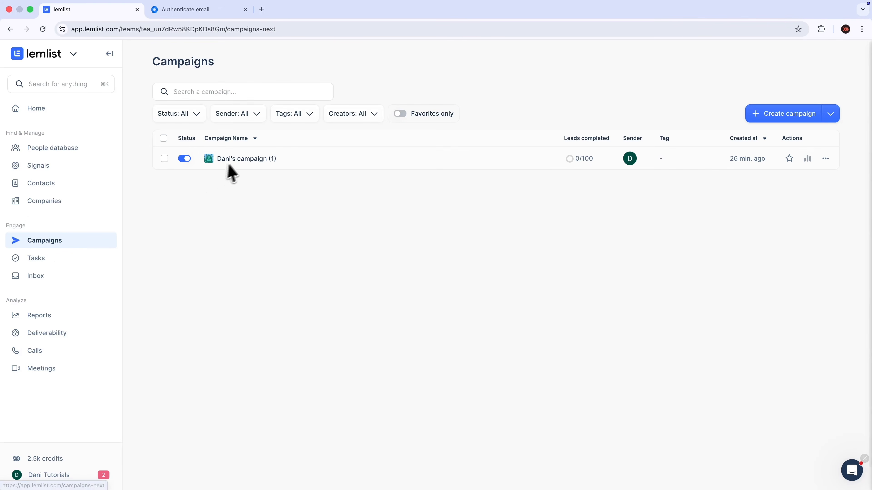
# In Dani's campaign (1), find phone numbers only for leads not already found.
pyautogui.click(237, 158)
pyautogui.click(701, 57)
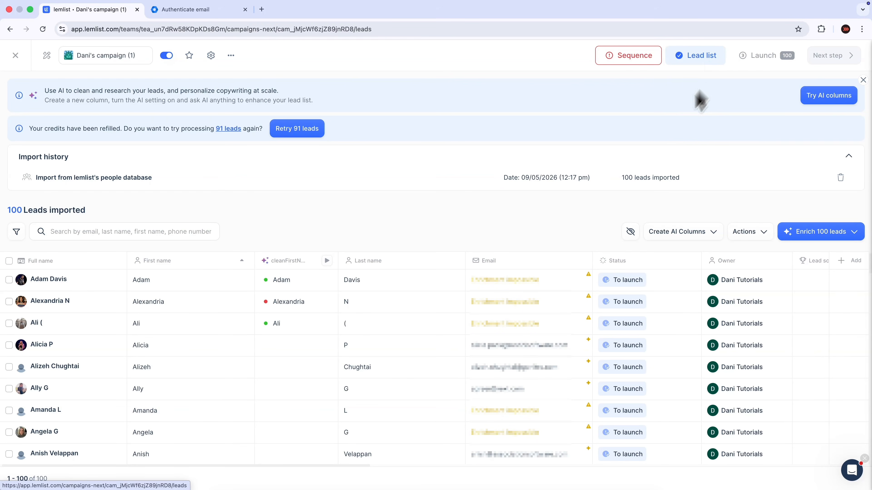
pyautogui.click(811, 234)
pyautogui.click(771, 259)
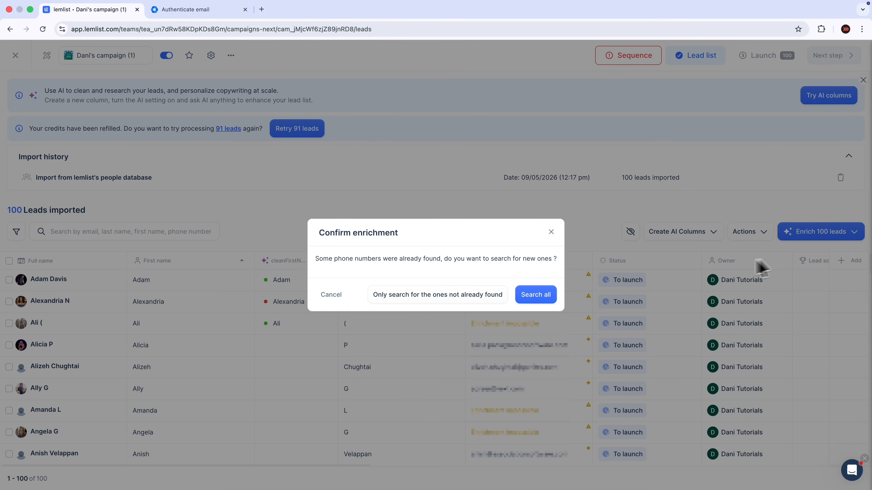
pyautogui.click(469, 298)
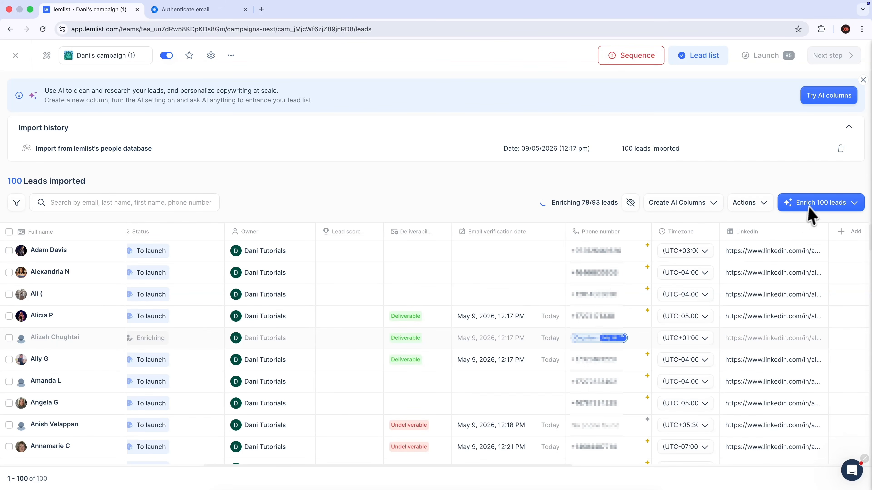
# Find verified emails only for leads not already found.
pyautogui.click(810, 212)
pyautogui.click(760, 248)
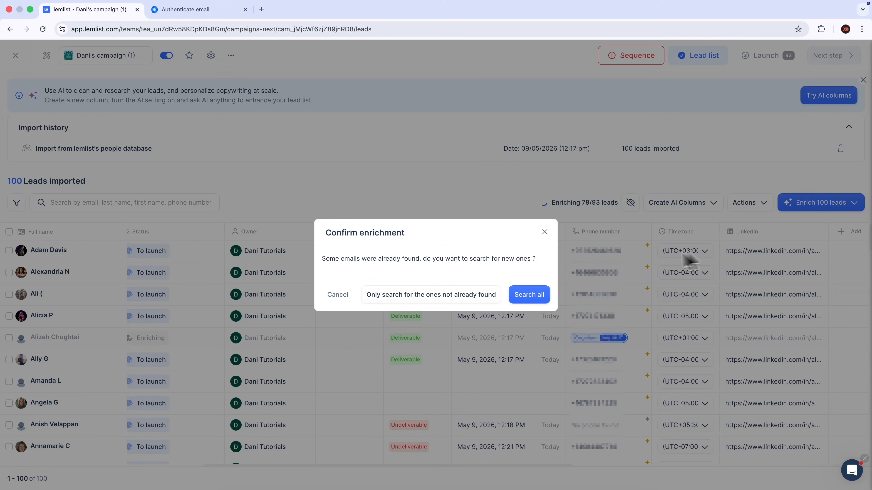
pyautogui.click(441, 297)
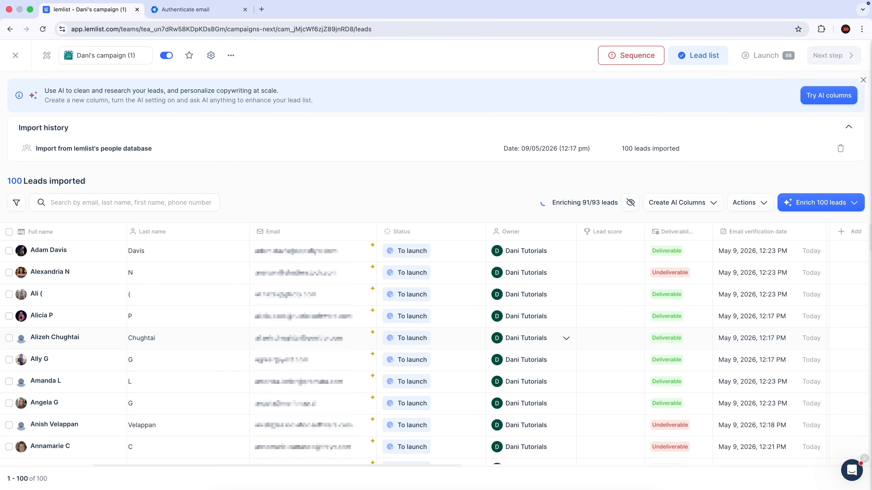
# Filter Status to Risky, Undeliverable and Email not found, then delete the 20 matching leads.
pyautogui.click(17, 206)
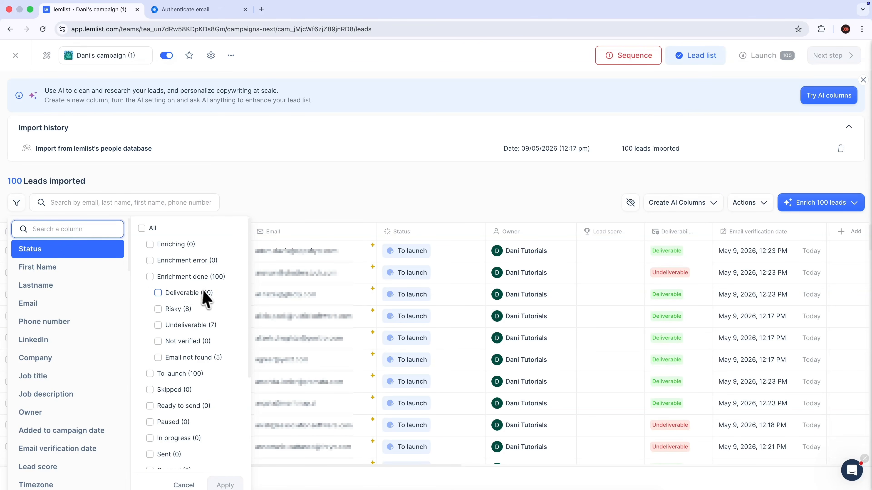
pyautogui.click(158, 309)
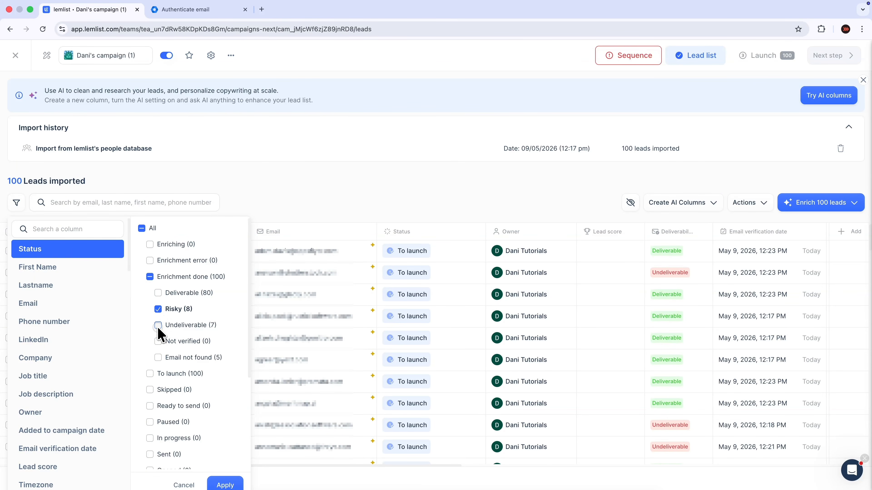
pyautogui.click(157, 325)
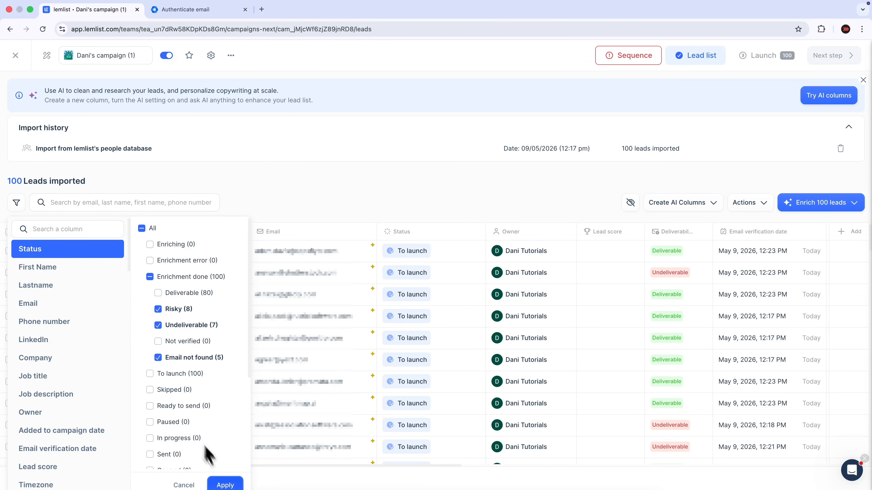
pyautogui.click(225, 485)
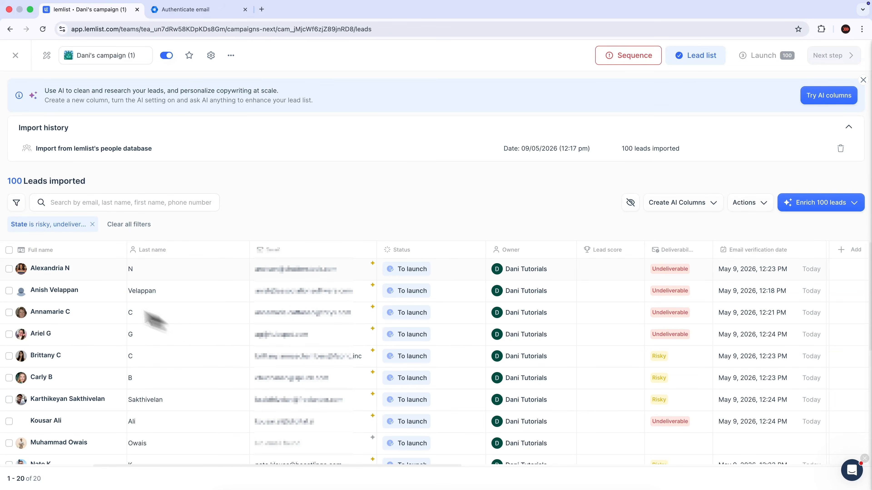
pyautogui.click(10, 251)
pyautogui.scroll(-5, 710, 300)
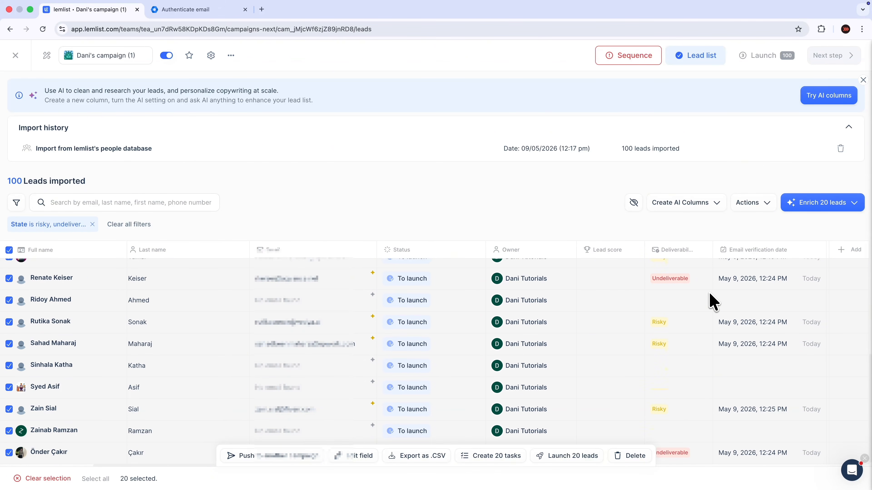
pyautogui.click(624, 462)
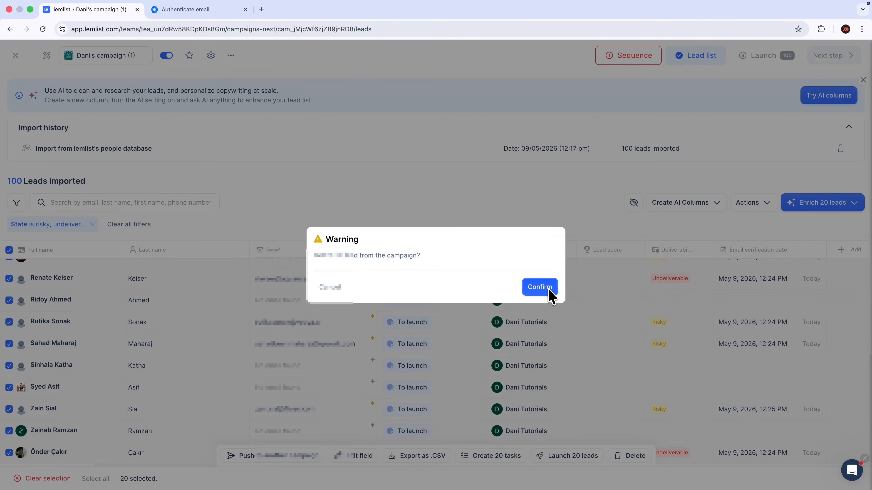
pyautogui.click(549, 292)
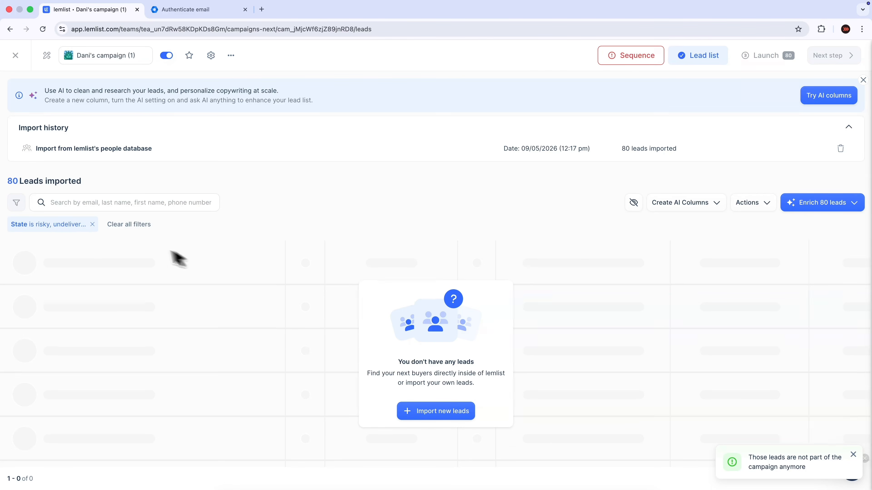
# Clear the status filter to show the remaining 80 leads and scroll across their columns.
pyautogui.click(93, 224)
pyautogui.hscroll(10, 331, 278)
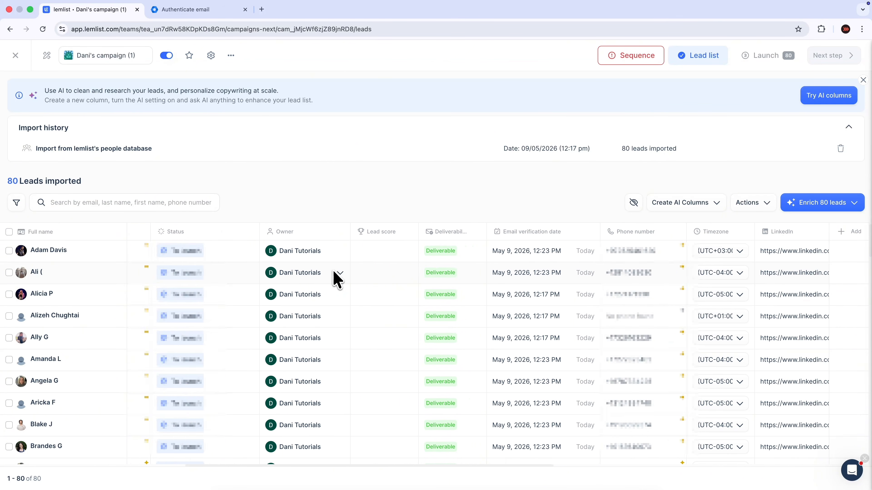
pyautogui.hscroll(10, 336, 280)
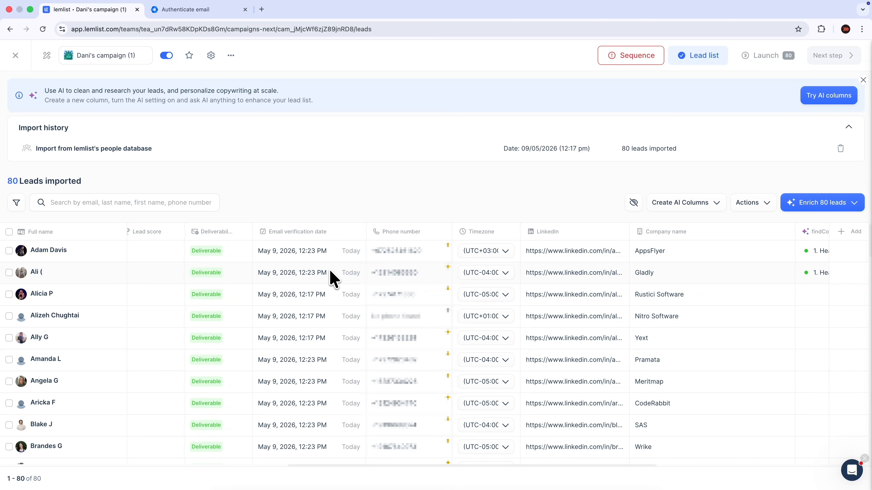
pyautogui.hscroll(10, 331, 277)
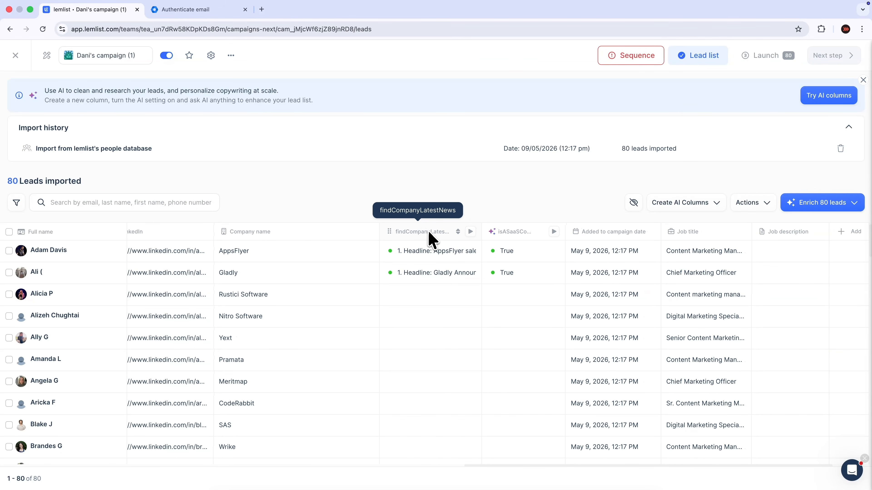
# Expand and read the AppsFlyer lead's full findCompanyLatestNews result, then close it.
pyautogui.click(444, 260)
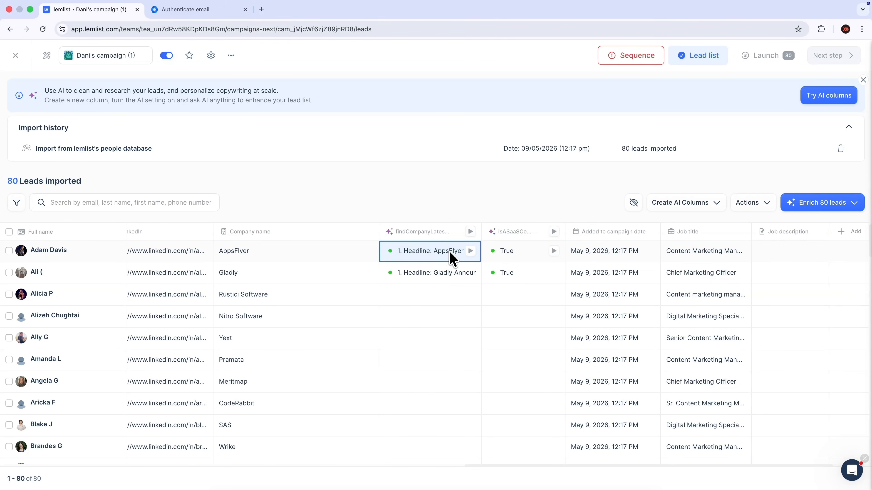
pyautogui.click(450, 254)
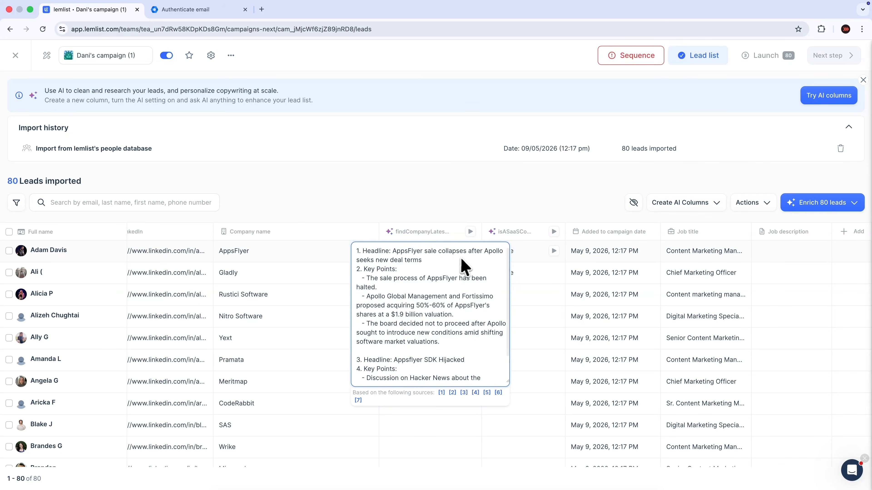
pyautogui.scroll(-2, 424, 322)
pyautogui.click(399, 189)
# Run the isASaaSCompany check for the Wrike lead, which returns True.
pyautogui.hscroll(1, 463, 261)
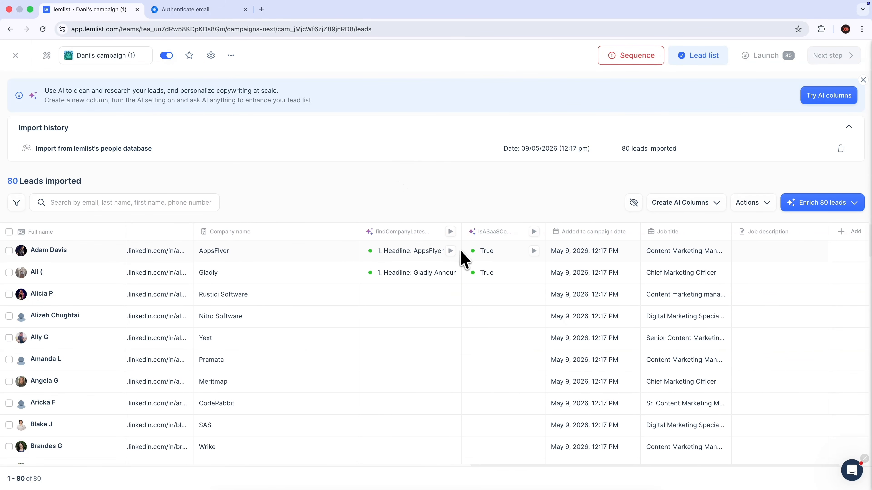
pyautogui.scroll(-5, 477, 273)
pyautogui.click(484, 272)
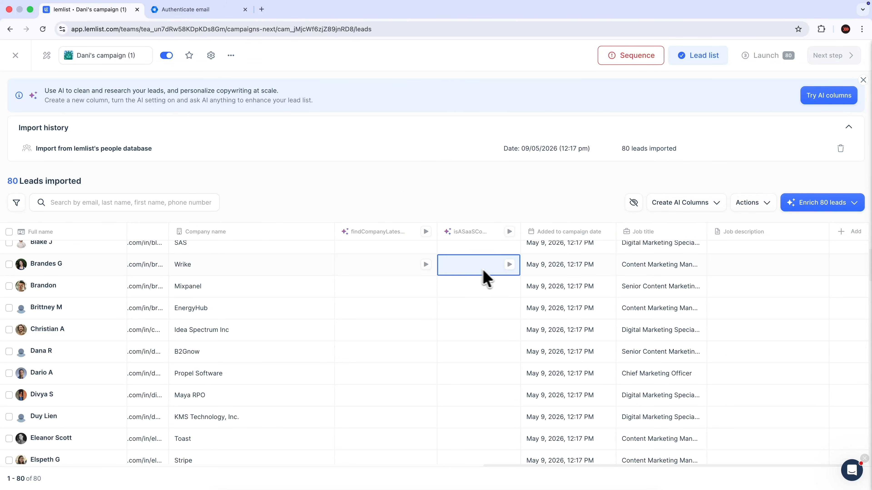
pyautogui.click(509, 264)
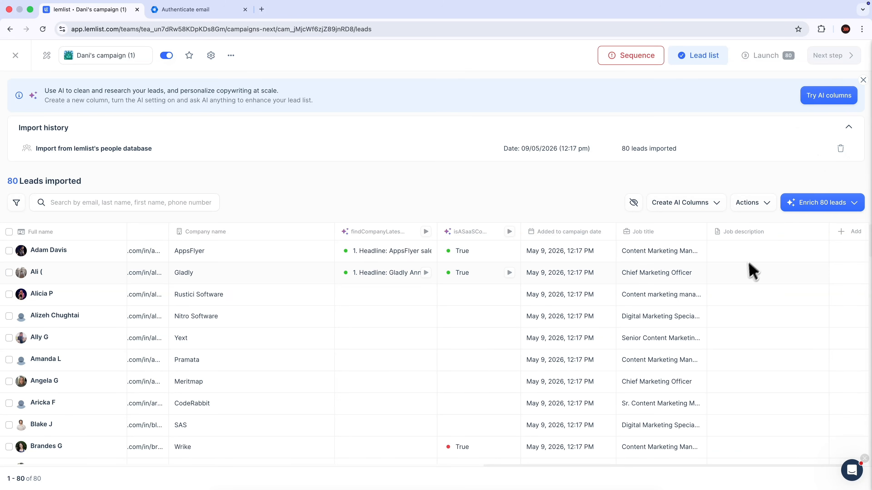
pyautogui.hscroll(1, 748, 264)
pyautogui.click(843, 231)
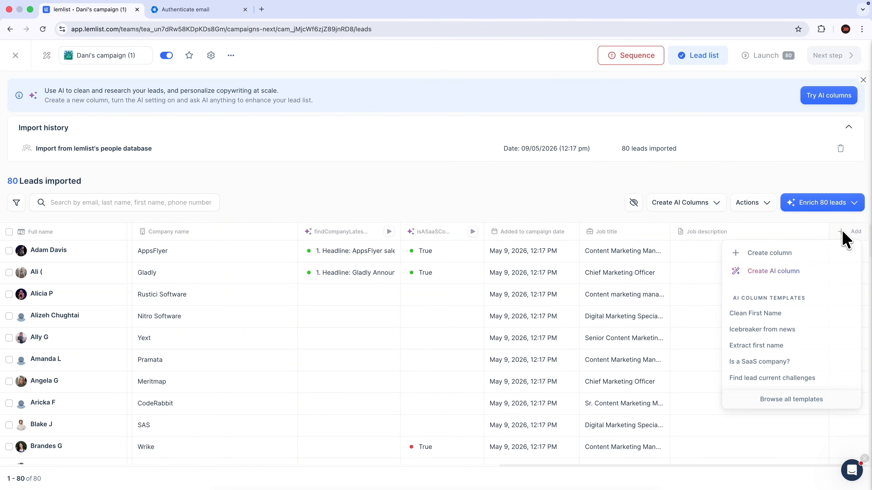
pyautogui.click(778, 272)
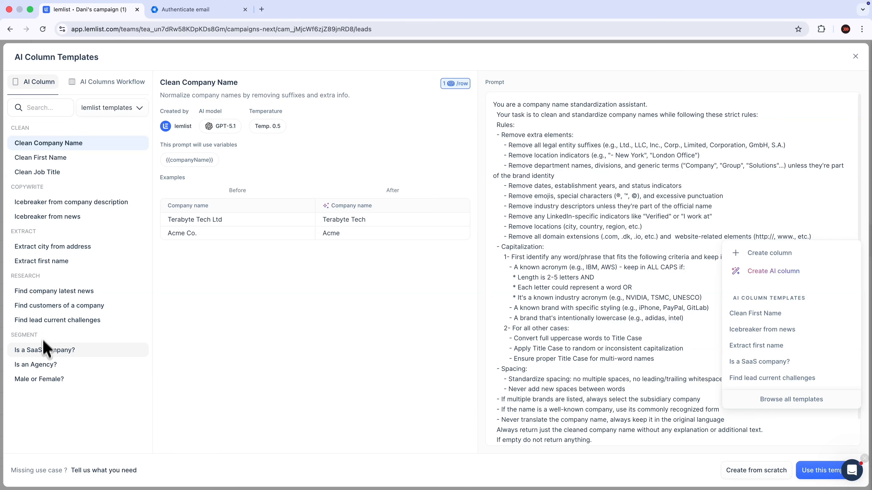
pyautogui.click(68, 204)
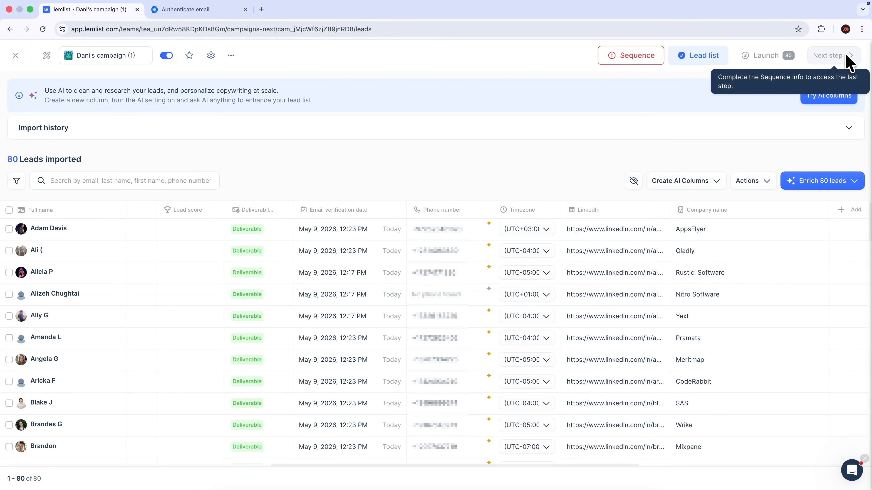
# Open the Email step in the sequence and view its sender list without choosing a sender.
pyautogui.click(632, 58)
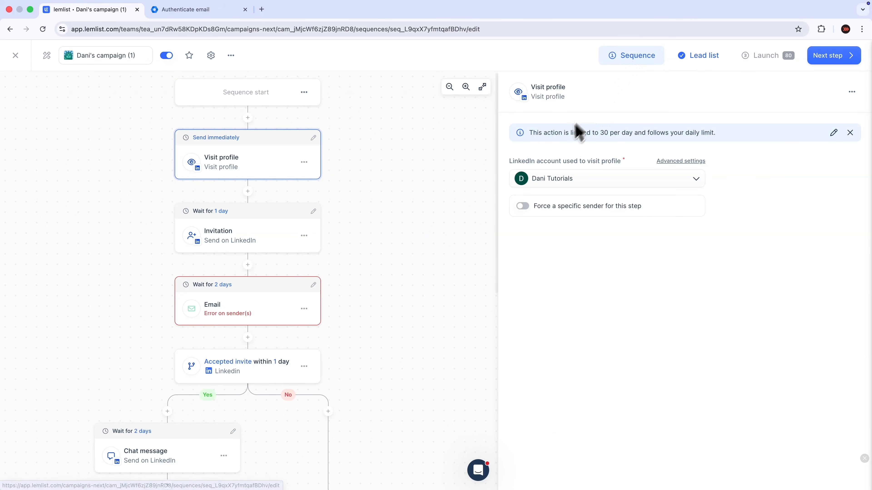
pyautogui.click(254, 315)
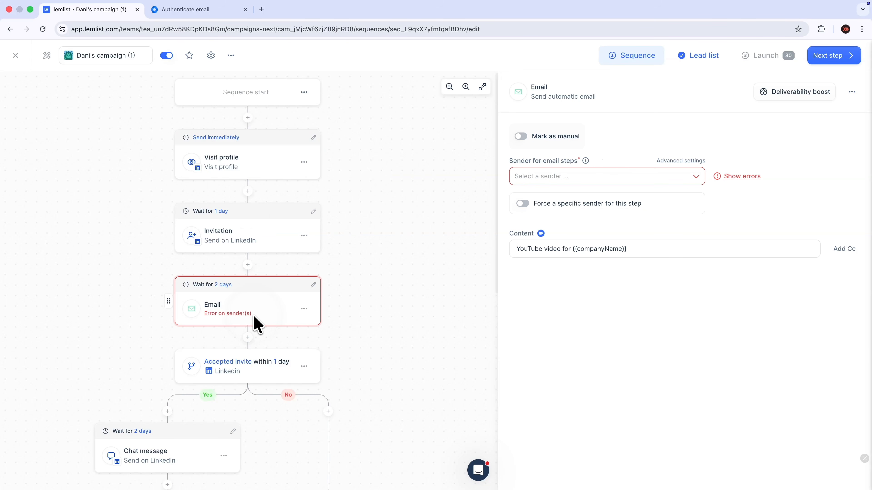
pyautogui.click(580, 180)
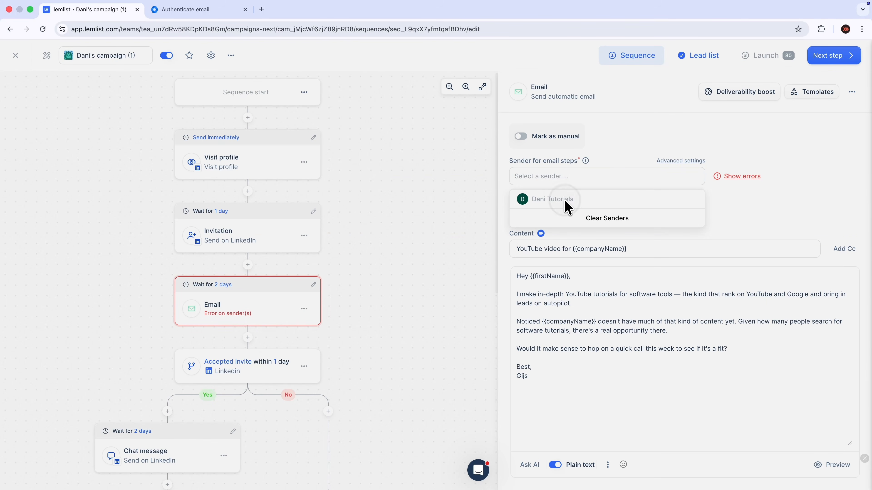
pyautogui.click(600, 147)
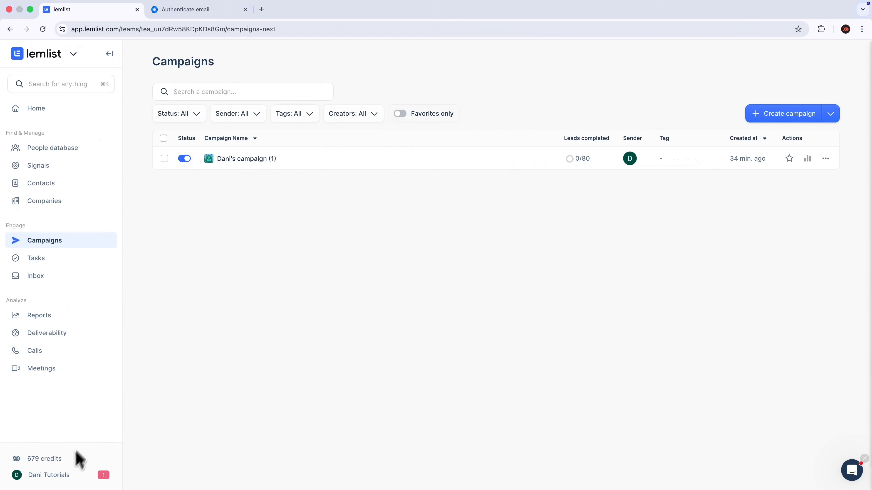
# In Sending settings, unlink the connected Gmail address and start reconnecting via Google / Gmail.
pyautogui.click(65, 475)
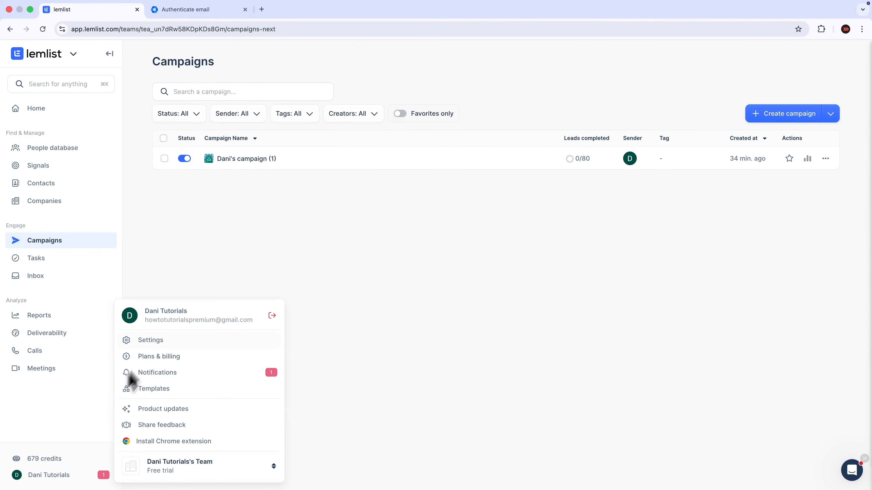
pyautogui.click(160, 342)
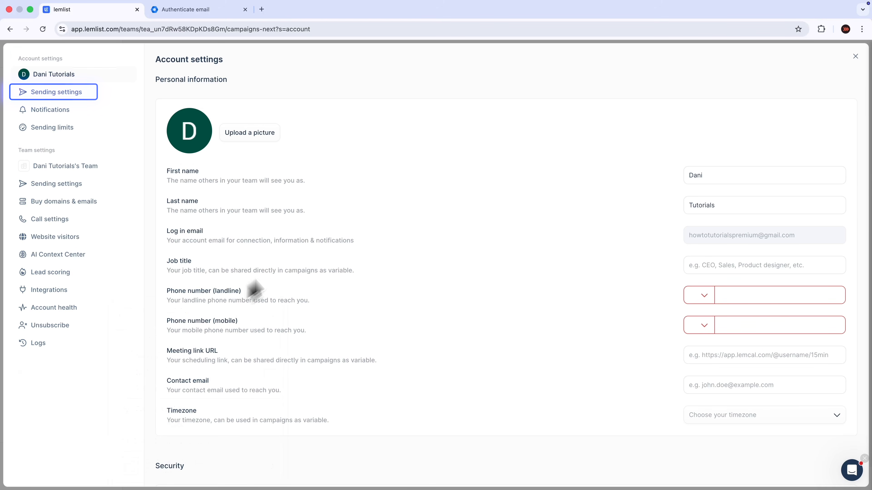
pyautogui.click(74, 99)
pyautogui.click(222, 101)
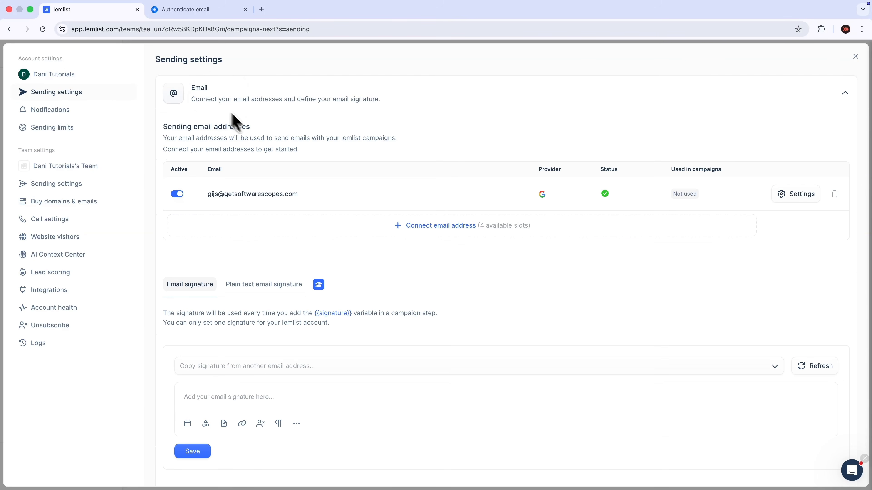
pyautogui.click(833, 195)
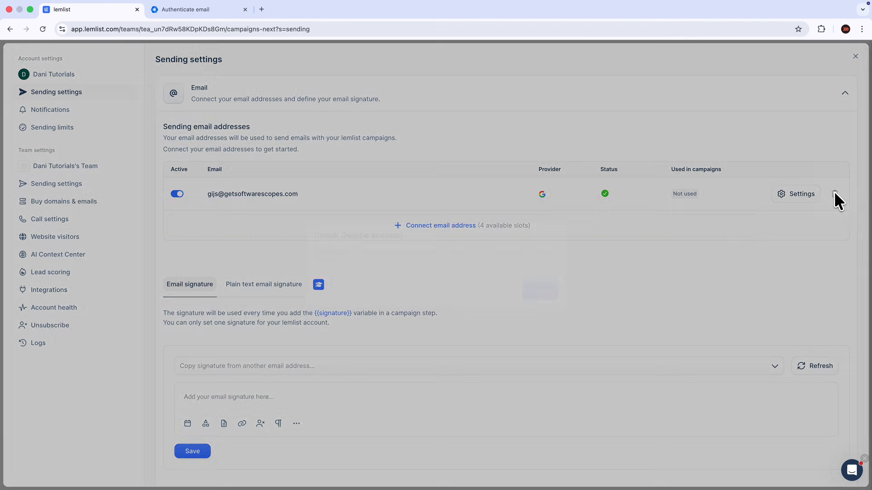
pyautogui.click(542, 296)
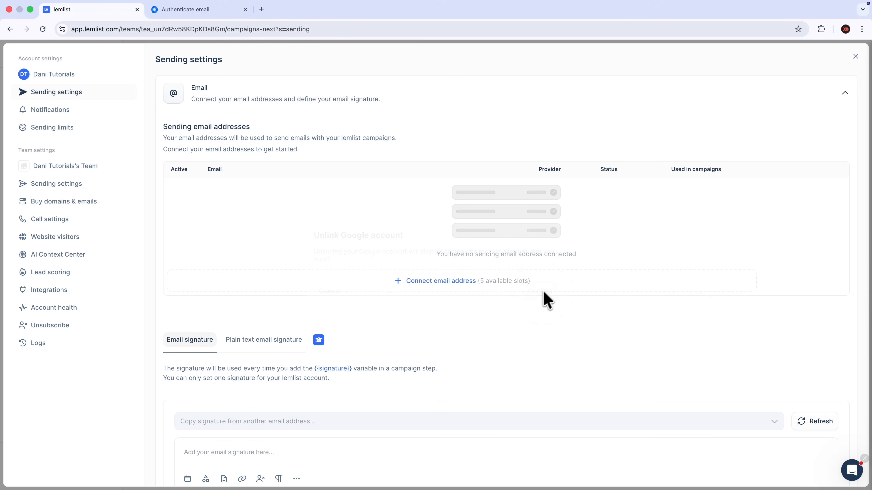
pyautogui.click(427, 288)
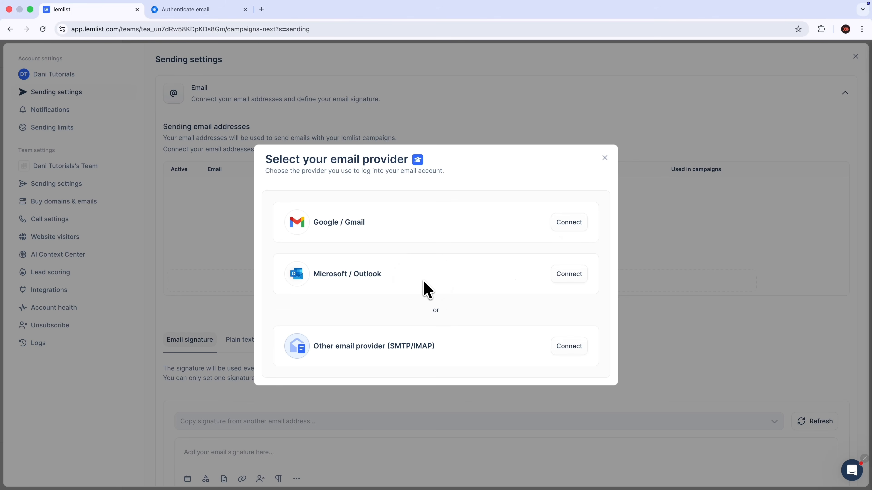
pyautogui.click(581, 227)
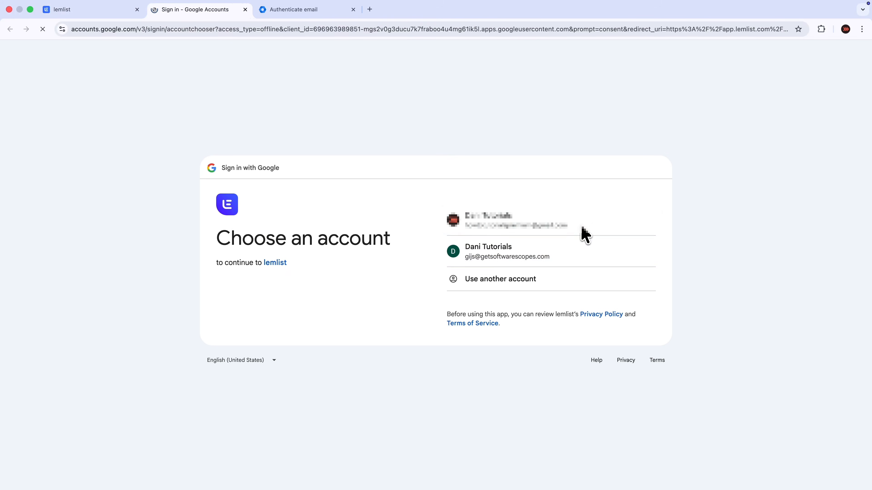
# Choose the Google account and grant lemlist access to reconnect the Gmail sending address.
pyautogui.click(504, 259)
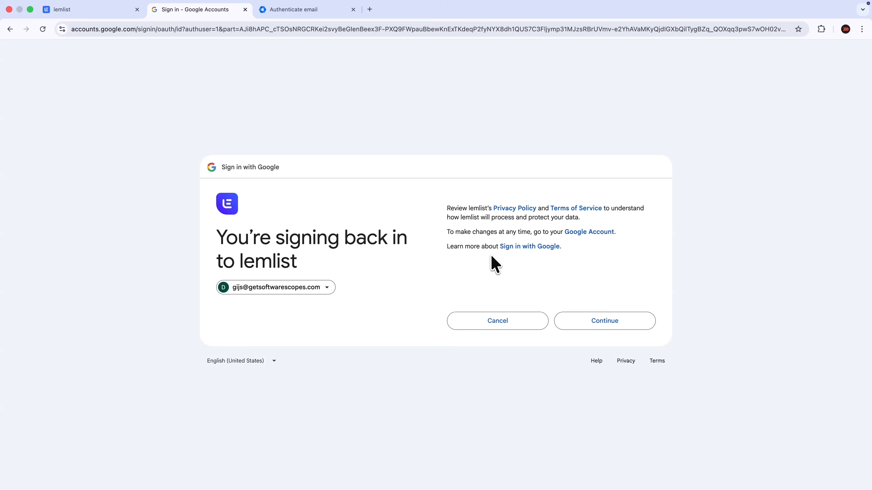
pyautogui.click(595, 325)
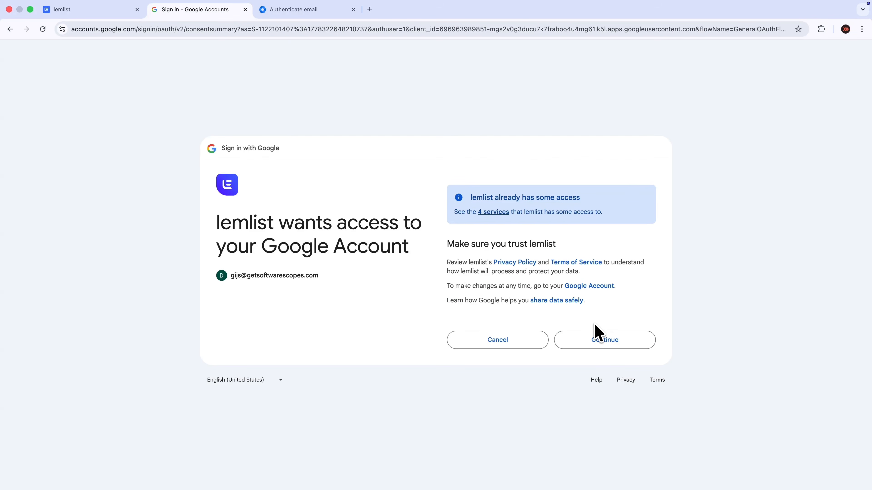
pyautogui.click(595, 324)
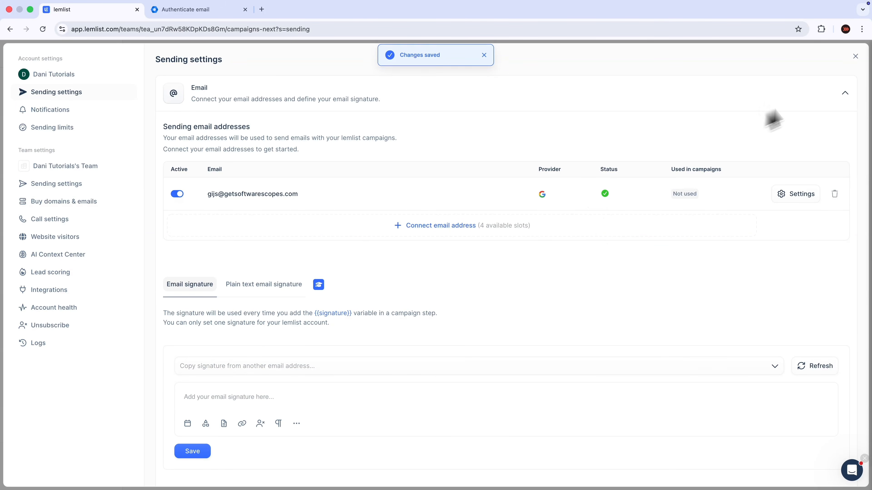
# Set the reconnected Gmail account as sender for the campaign's email steps, clearing the error.
pyautogui.click(856, 57)
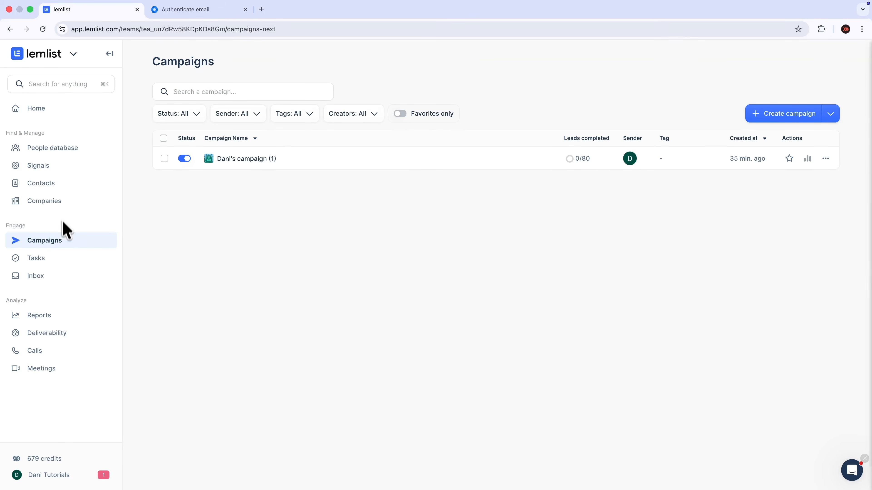
pyautogui.click(250, 160)
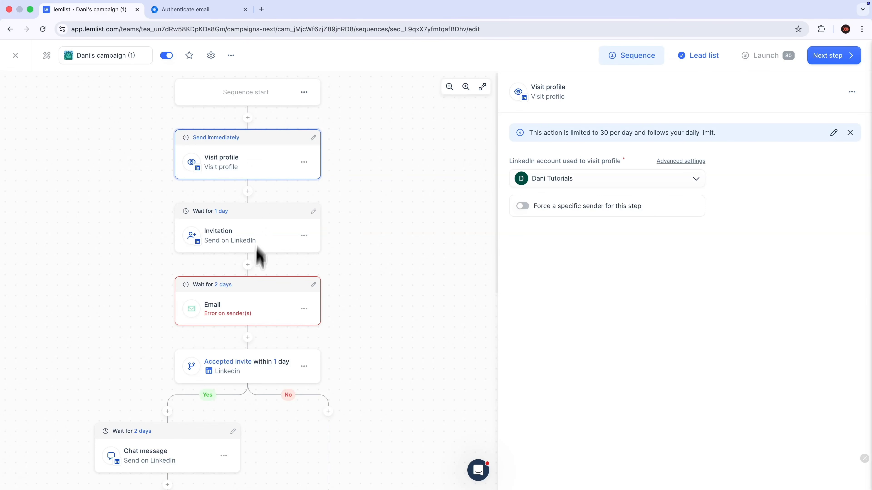
pyautogui.click(252, 310)
pyautogui.click(550, 179)
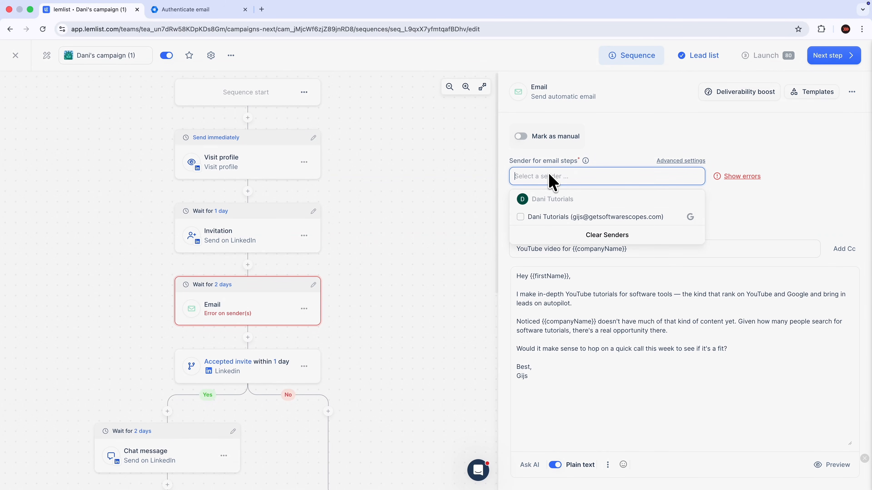
pyautogui.click(522, 218)
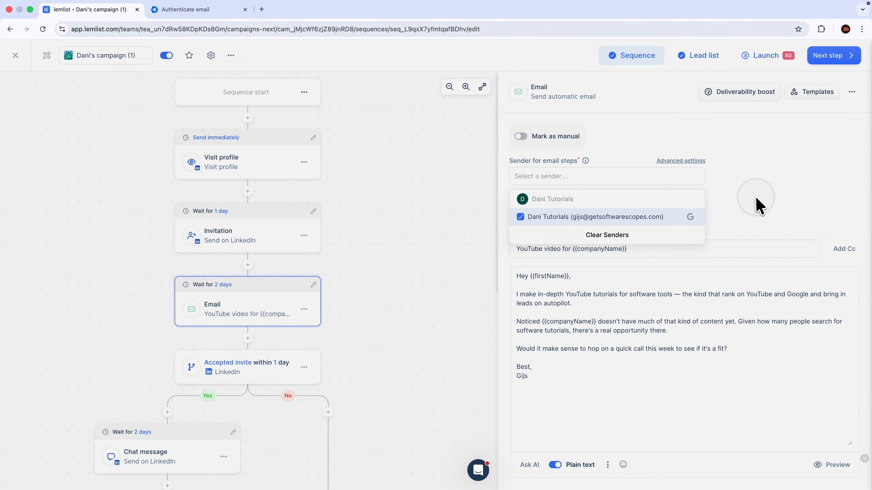
pyautogui.click(755, 203)
pyautogui.scroll(-8, 235, 333)
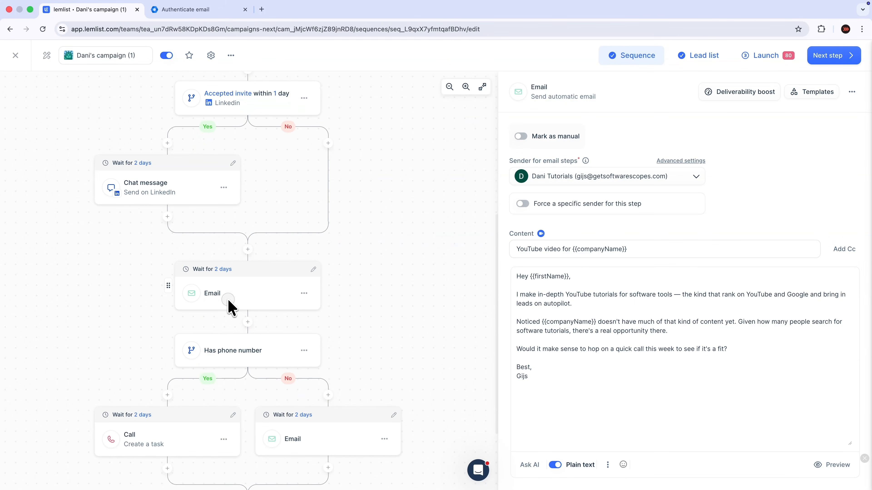
# Check the follow-up email step, then open the campaign's Launch review for 80 leads.
pyautogui.click(229, 304)
pyautogui.scroll(-4, 305, 250)
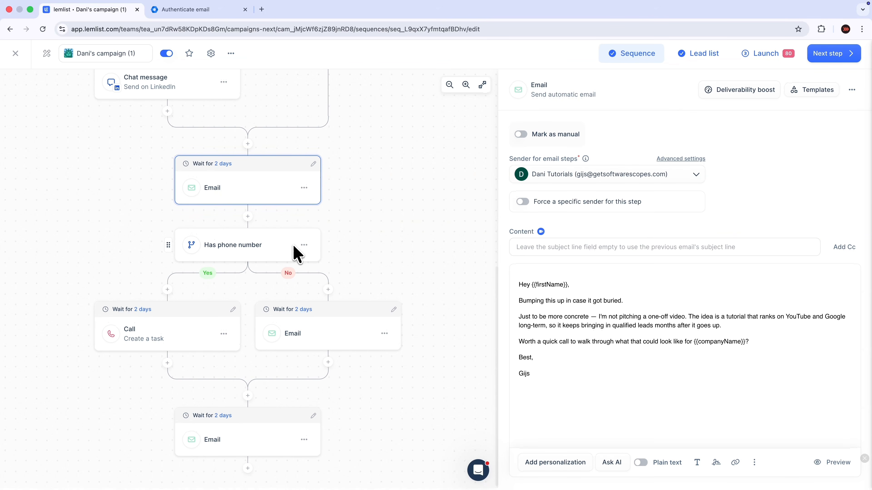
pyautogui.scroll(6, 460, 189)
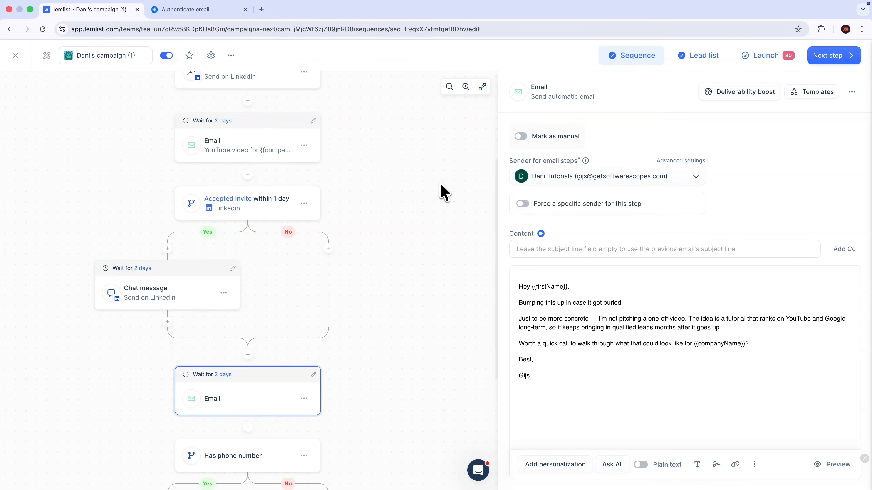
pyautogui.click(760, 58)
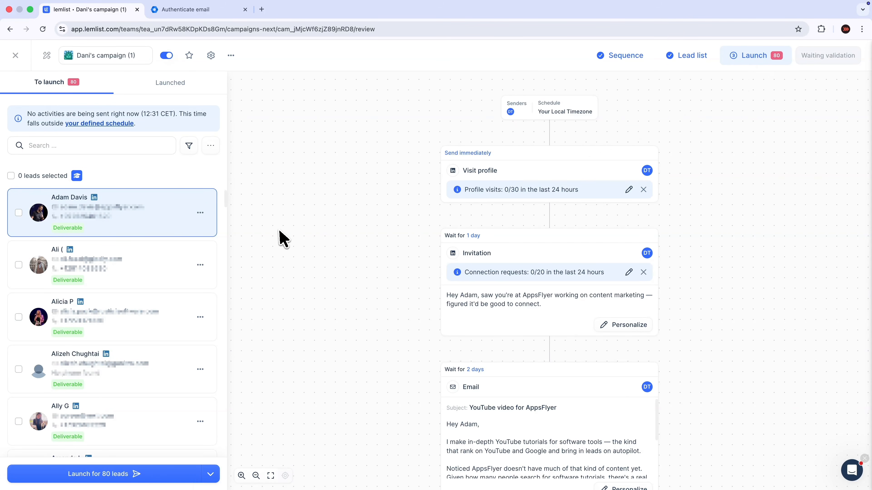
# Preview the messages for the second through fifth leads.
pyautogui.scroll(-1, 497, 276)
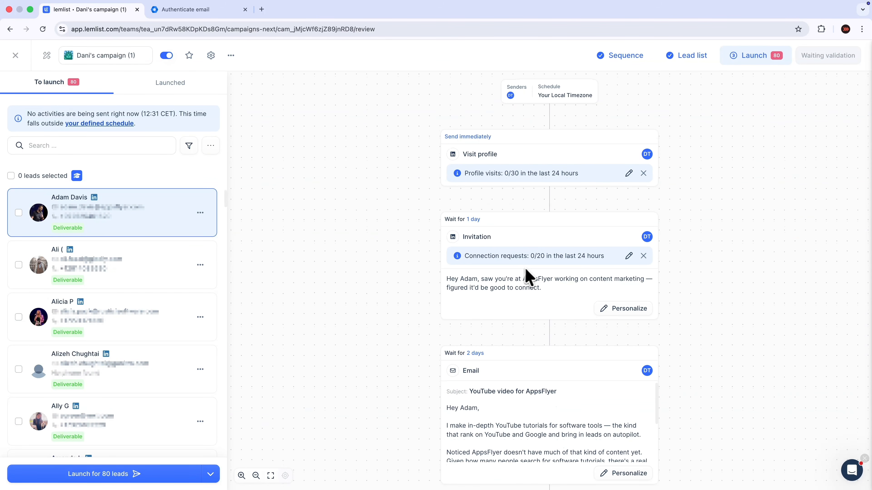
pyautogui.scroll(-5, 556, 292)
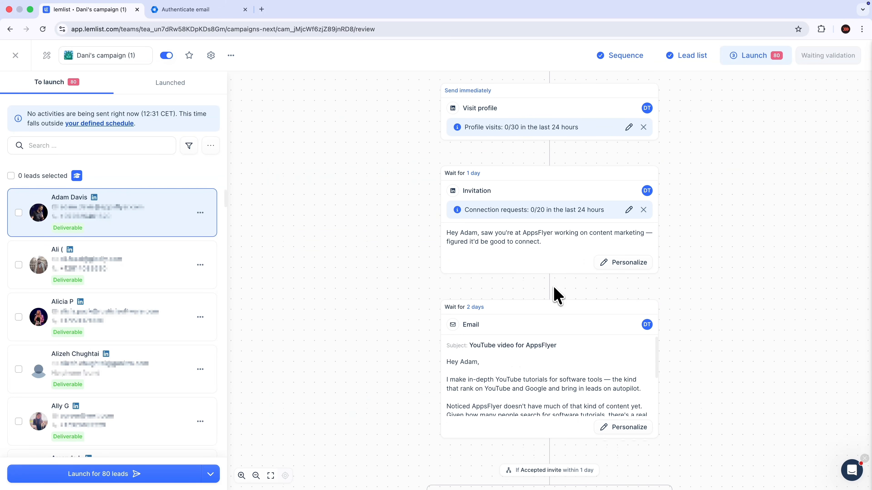
pyautogui.click(110, 274)
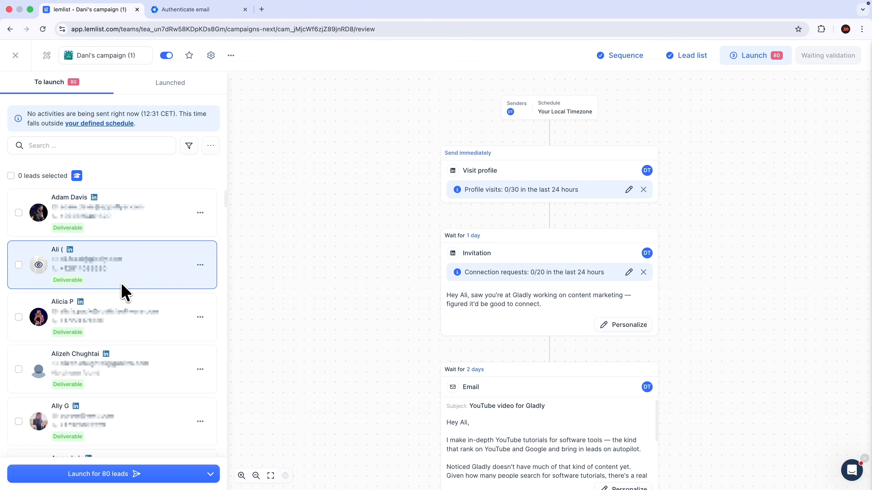
pyautogui.scroll(-5, 528, 340)
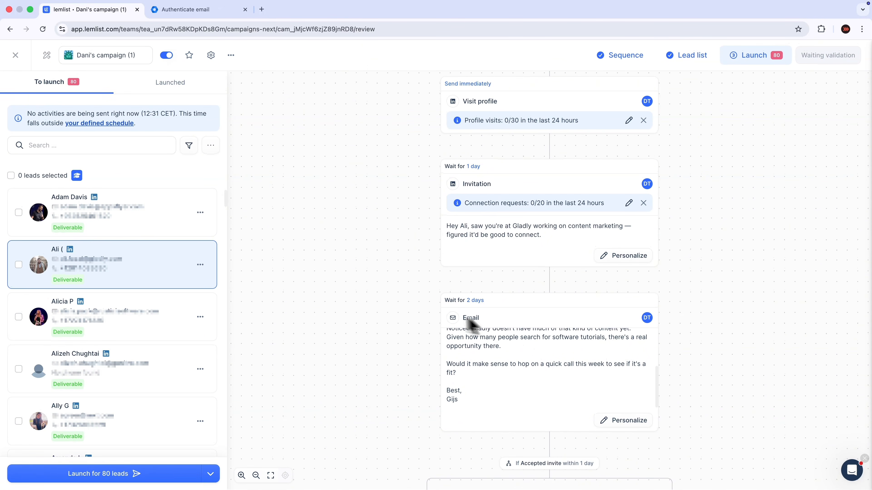
pyautogui.scroll(-10, 468, 325)
pyautogui.scroll(-3, 261, 309)
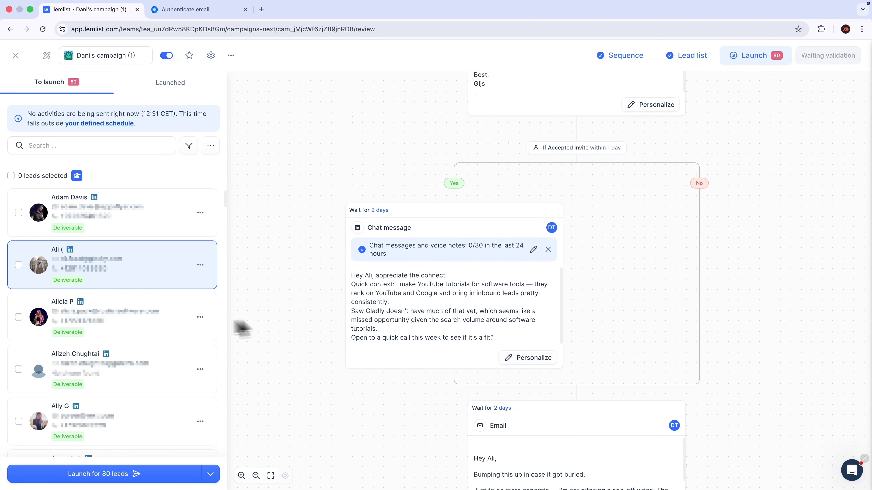
pyautogui.click(156, 330)
pyautogui.click(165, 371)
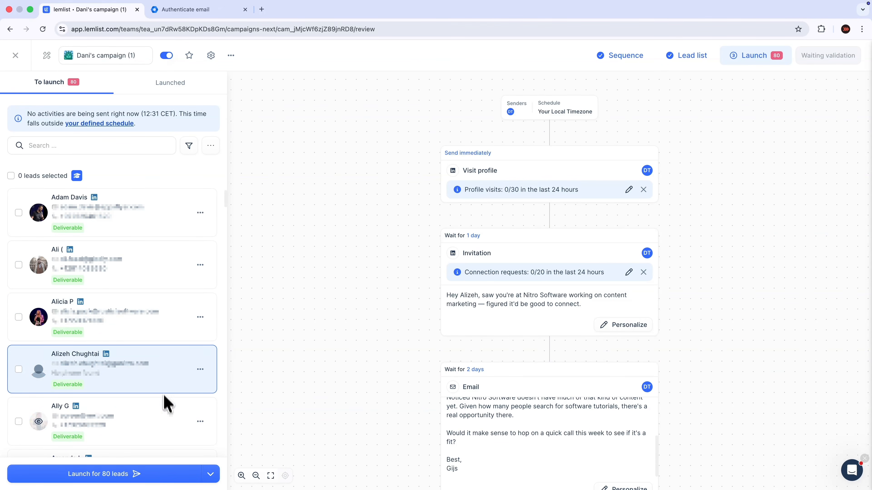
pyautogui.click(168, 406)
pyautogui.scroll(-8, 150, 347)
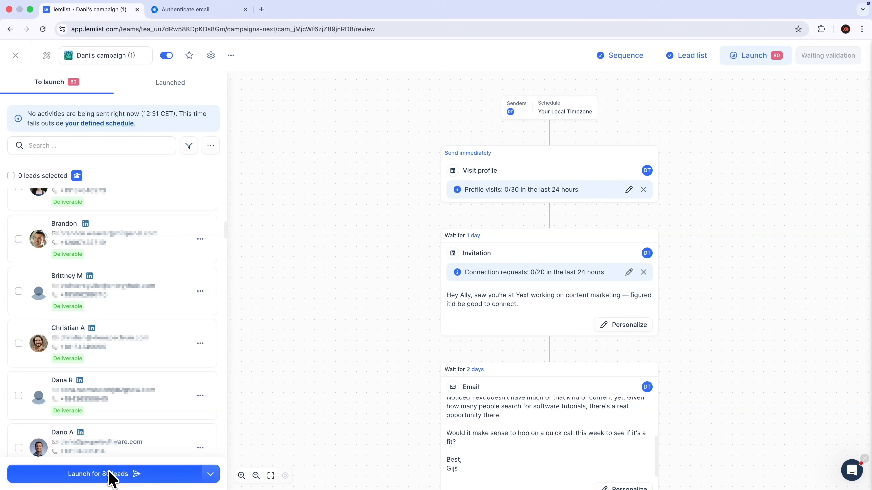
# Schedule the launch for all 80 leads on May 23, 2026 at 12:42.
pyautogui.click(209, 474)
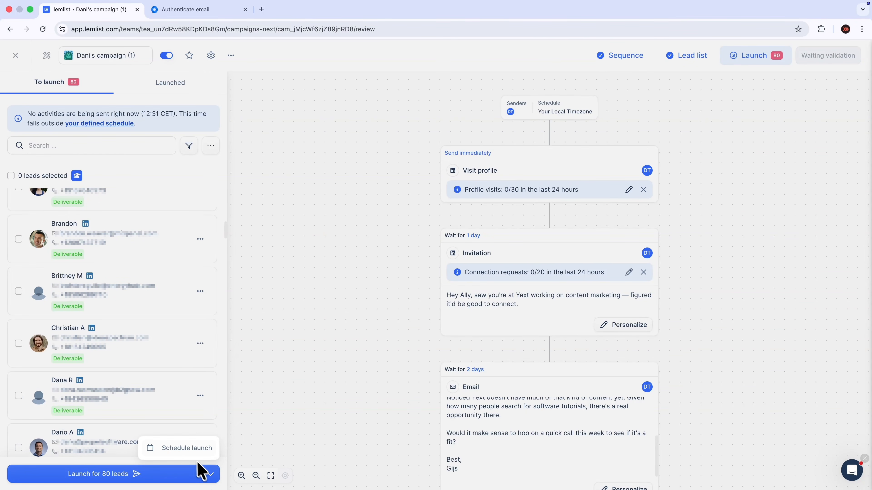
pyautogui.click(183, 451)
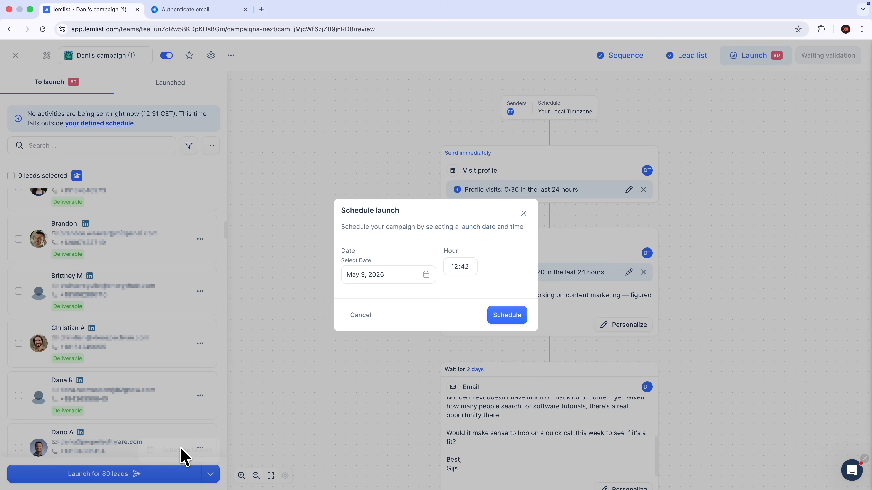
pyautogui.click(426, 277)
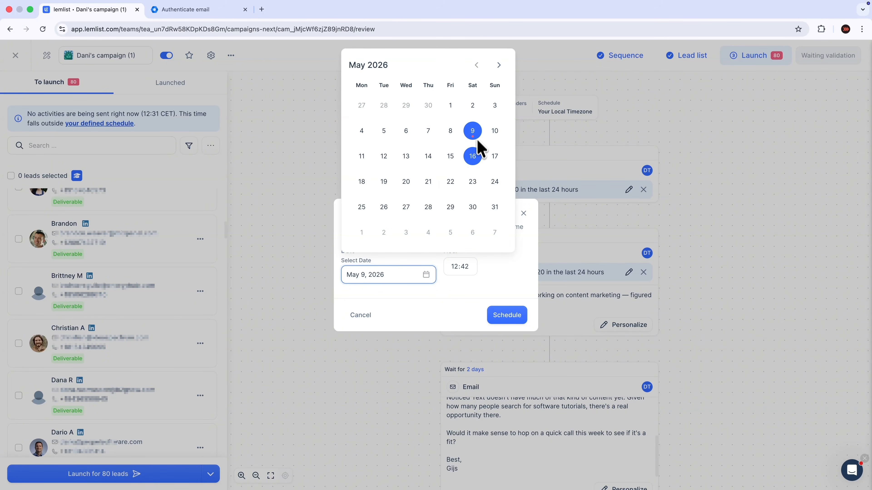
pyautogui.click(473, 182)
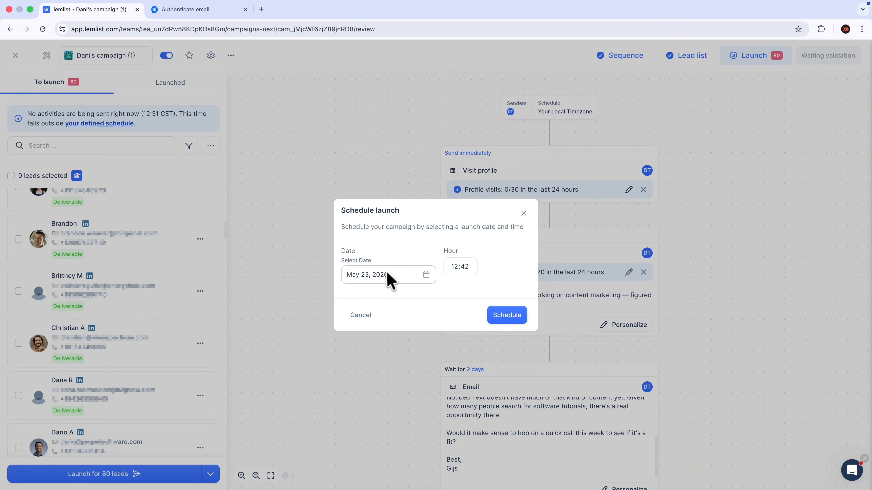
pyautogui.click(497, 317)
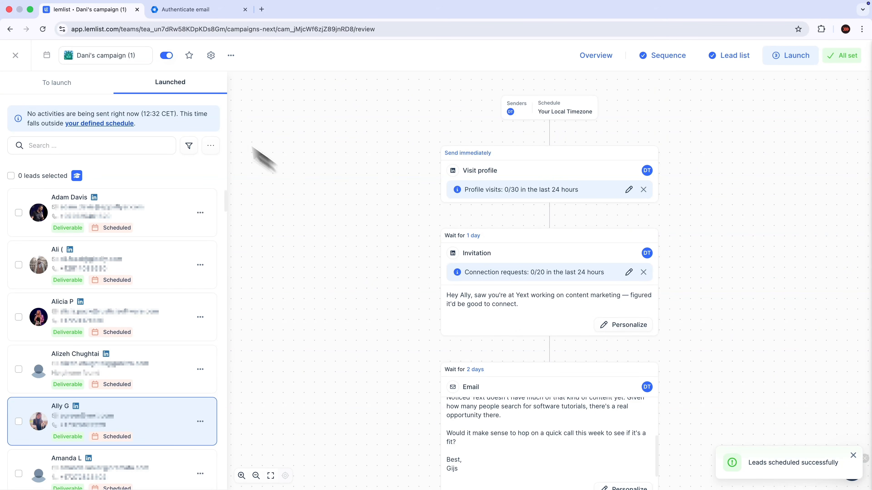
# Close the scheduled campaign and switch to lemwarm through the lemlist logo product switcher.
pyautogui.click(172, 86)
pyautogui.moveTo(115, 230)
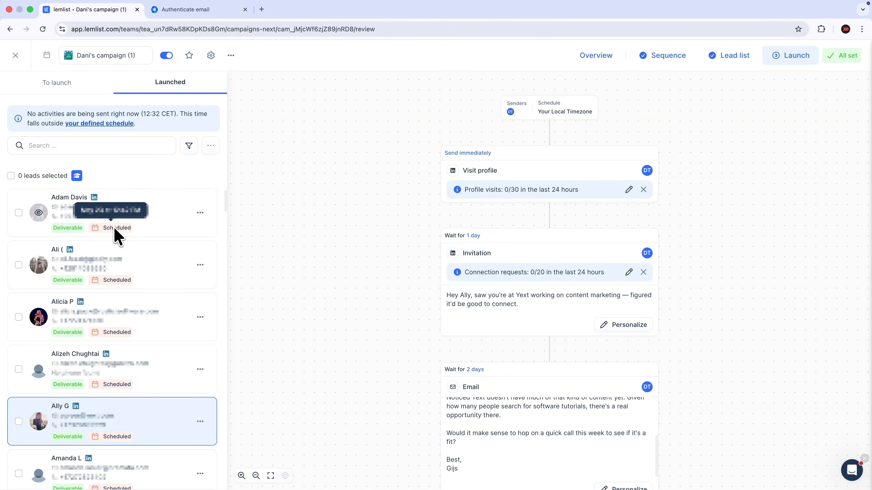
pyautogui.click(16, 56)
pyautogui.click(58, 56)
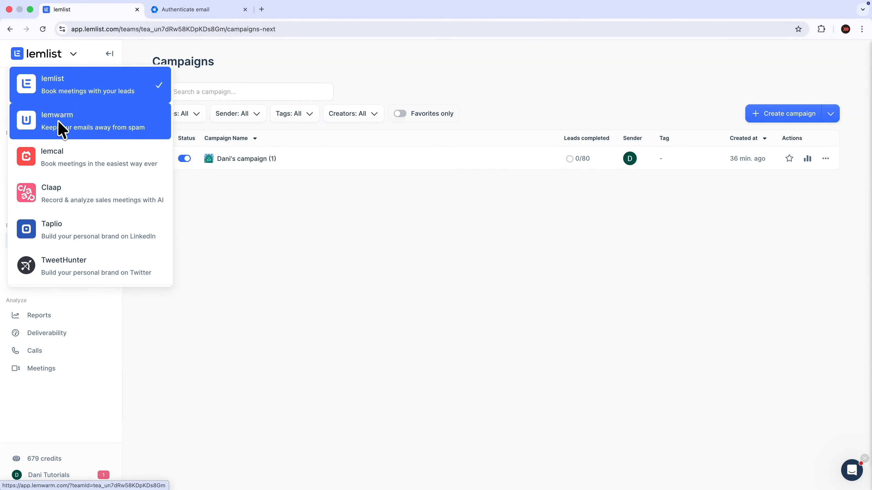
pyautogui.click(66, 130)
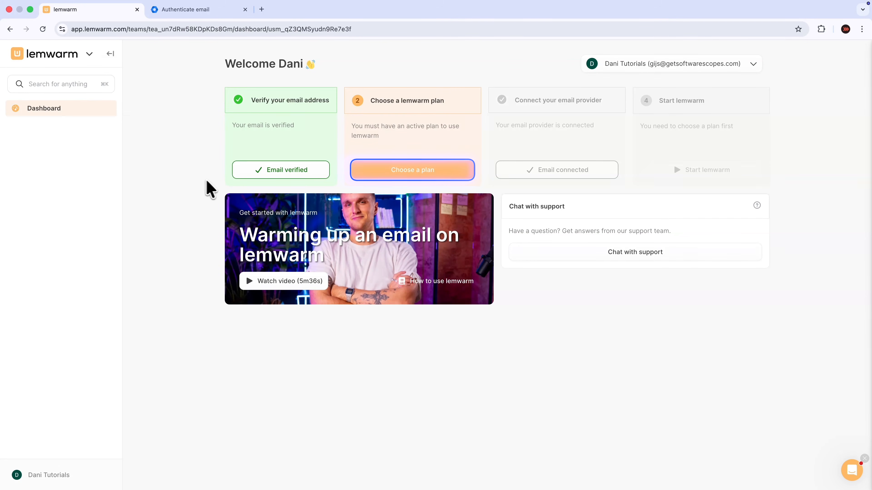
# Buy the monthly Essential lemwarm plan for €35.09 and start using lemwarm.
pyautogui.click(419, 175)
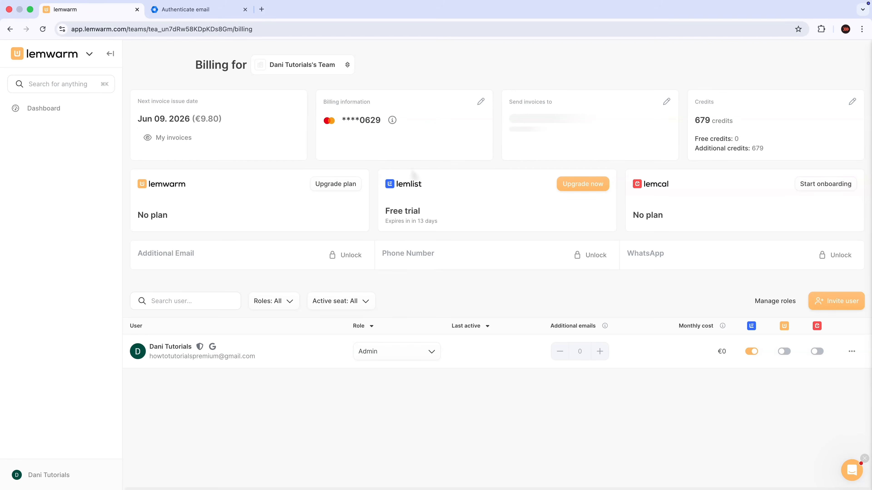
pyautogui.click(313, 189)
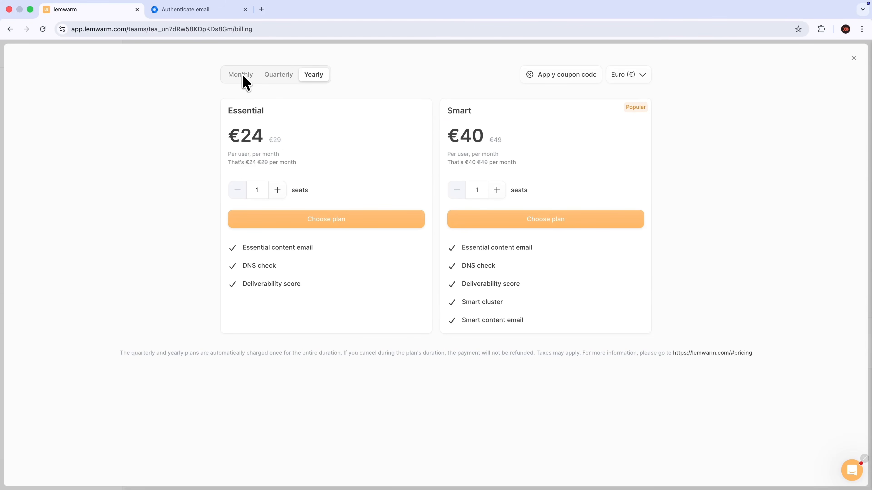
pyautogui.click(243, 75)
pyautogui.click(288, 77)
pyautogui.click(310, 76)
pyautogui.click(237, 78)
pyautogui.click(325, 219)
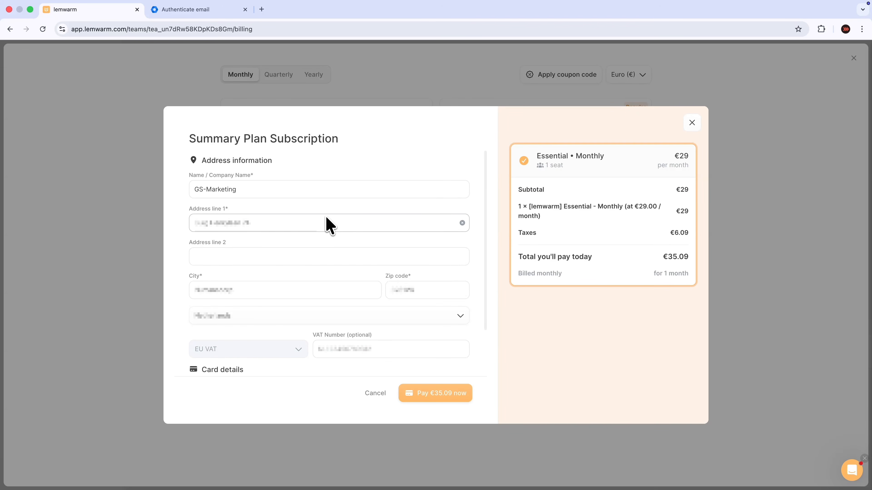
pyautogui.click(434, 396)
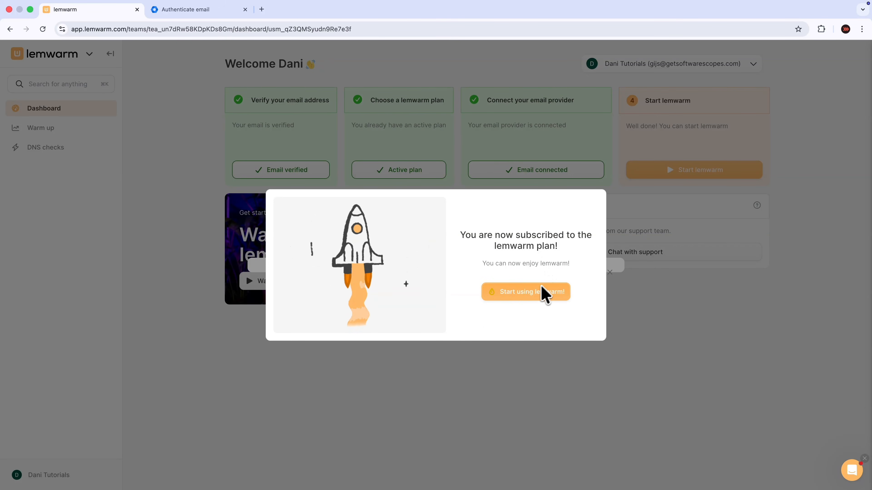
pyautogui.click(526, 291)
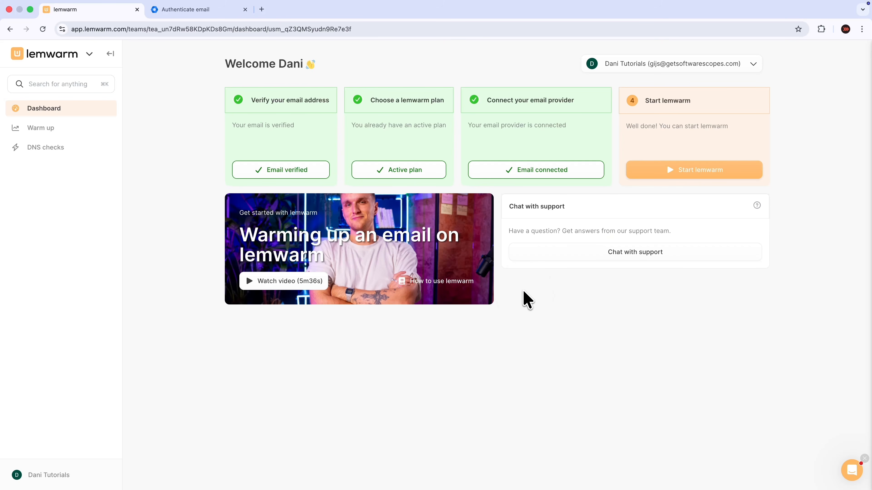
# Review the connected sending address in settings, then start lemwarm warm-up and confirm it.
pyautogui.click(541, 171)
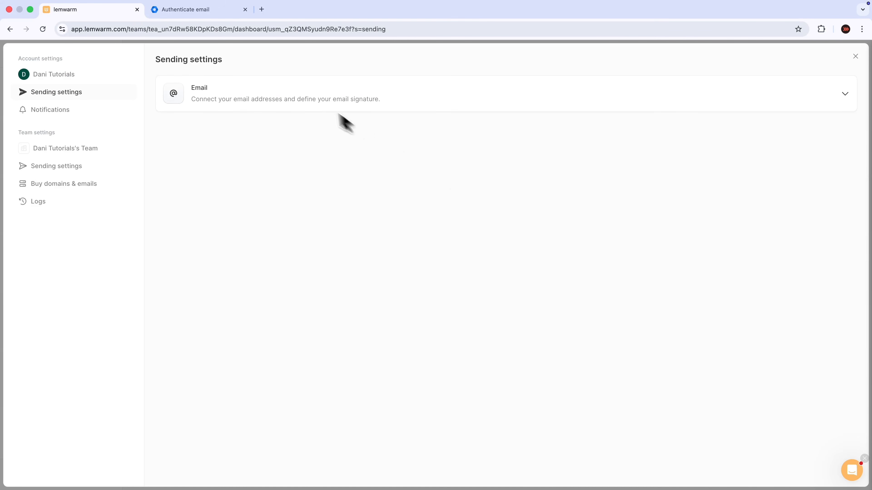
pyautogui.click(297, 91)
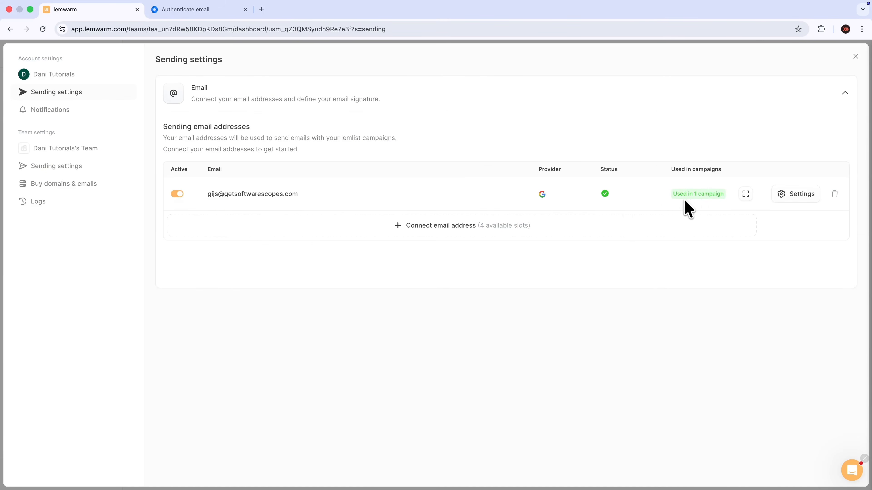
pyautogui.click(854, 57)
pyautogui.click(696, 172)
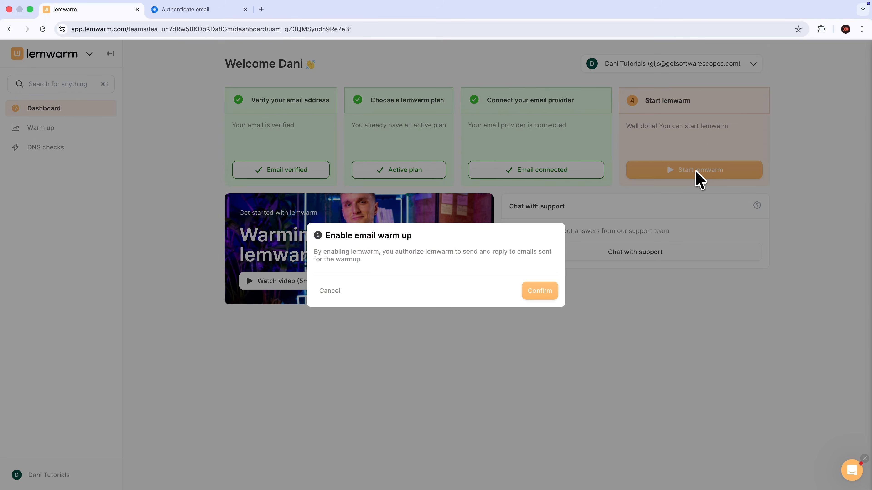
pyautogui.click(549, 289)
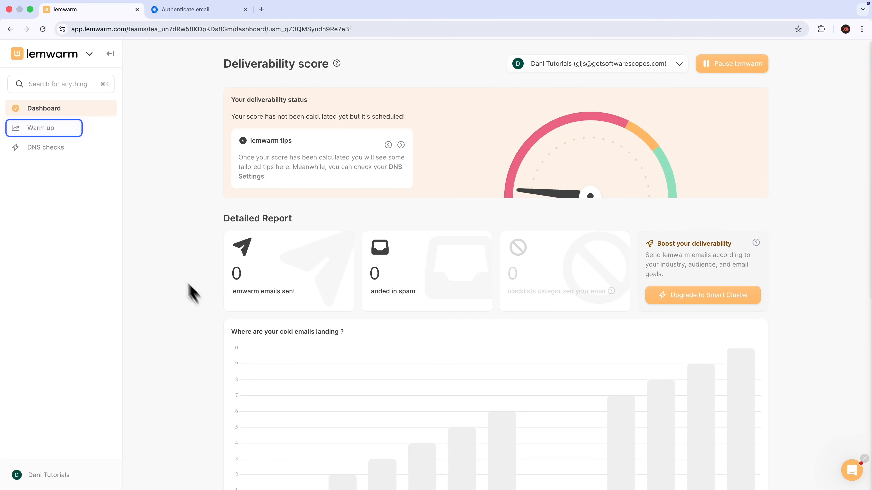
# On the Warm up page, set warm-up 20, ramp-up increment 3 and reply rate 55%.
pyautogui.click(51, 130)
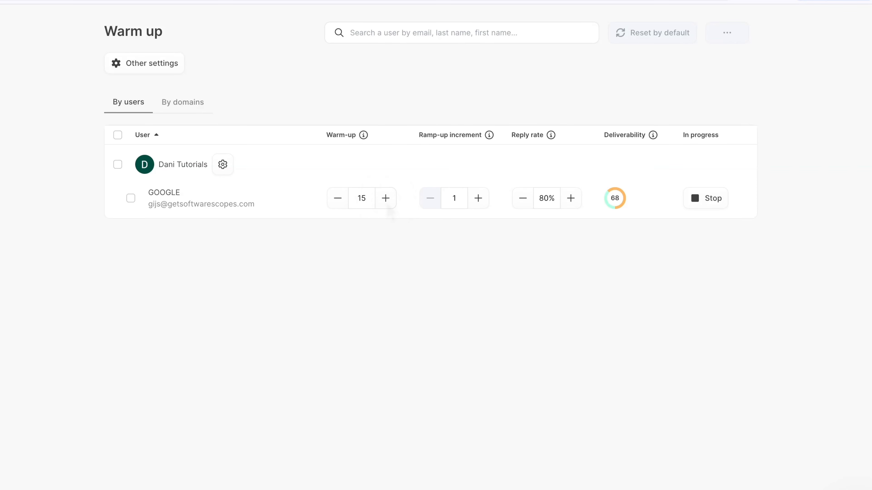
pyautogui.click(385, 201)
pyautogui.click(477, 199)
pyautogui.click(478, 199)
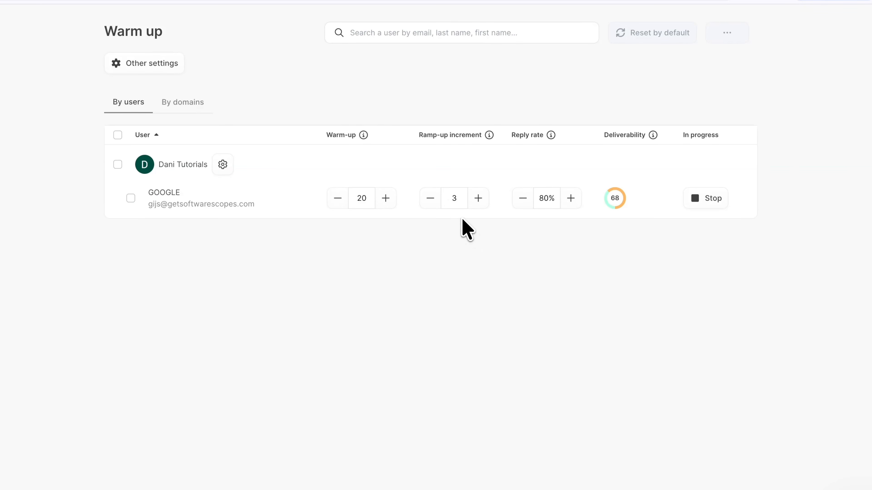
pyautogui.click(545, 199)
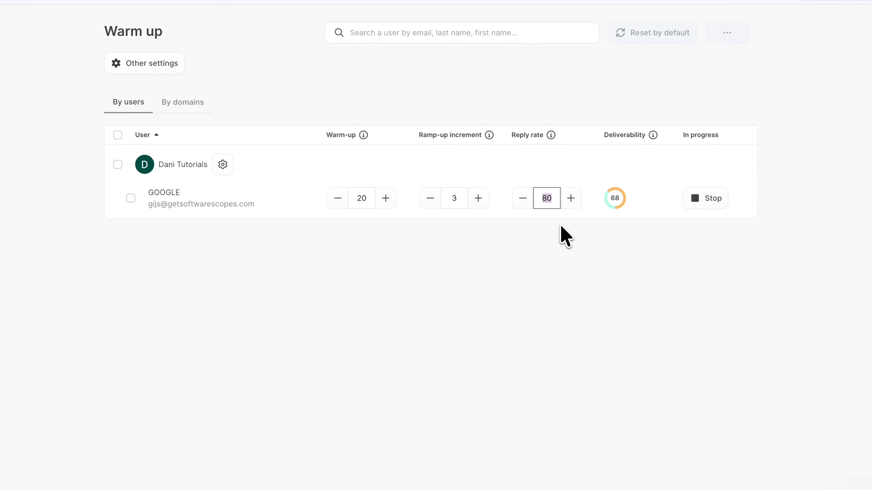
pyautogui.click(557, 236)
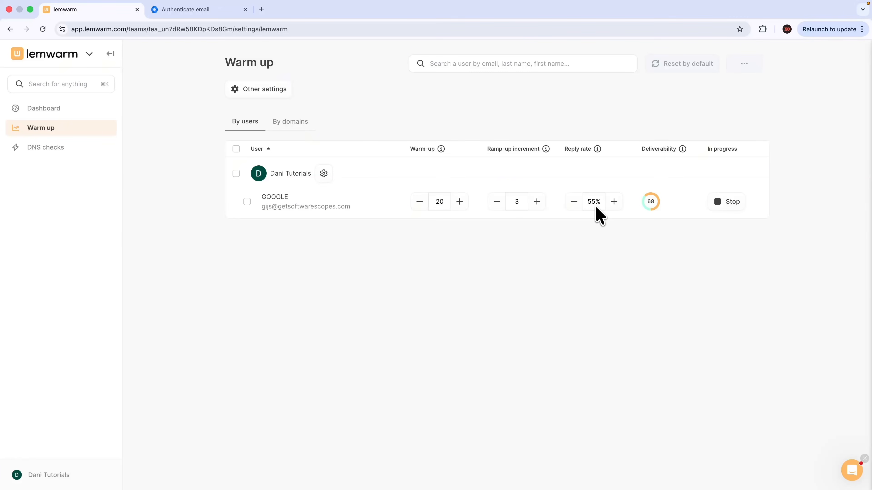
# Open the Dashboard and inspect the Detailed Report chart's daily warm-up bars.
pyautogui.click(80, 111)
pyautogui.scroll(-3, 209, 223)
pyautogui.scroll(-2, 216, 227)
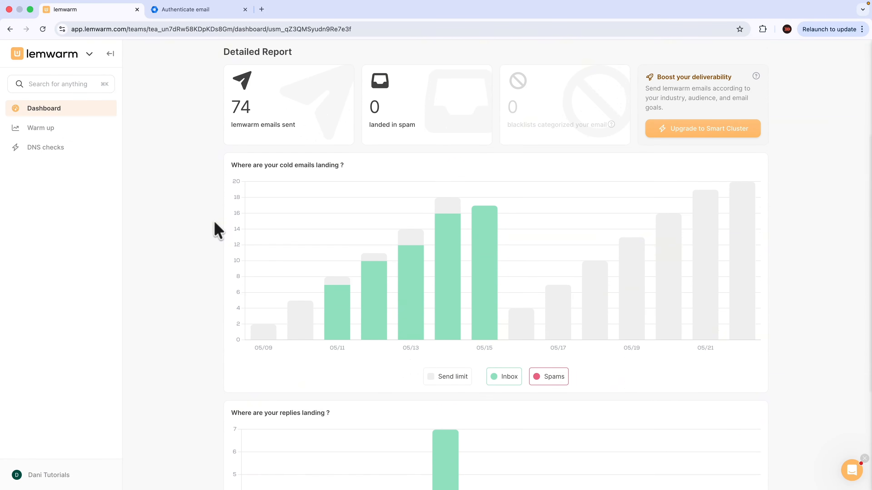
pyautogui.moveTo(298, 295)
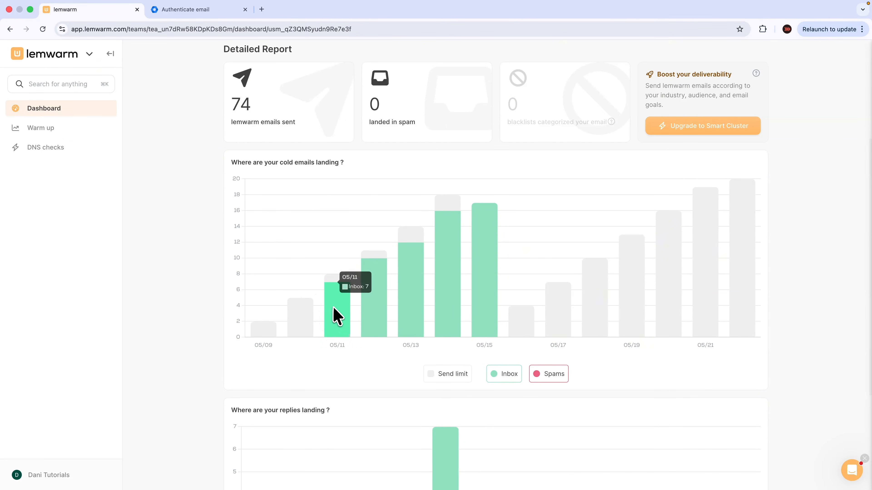
pyautogui.moveTo(364, 305)
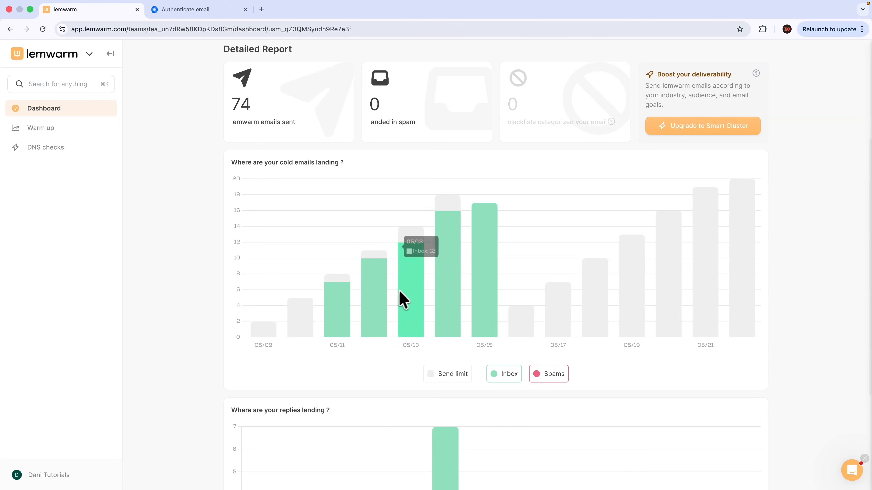
pyautogui.moveTo(409, 291)
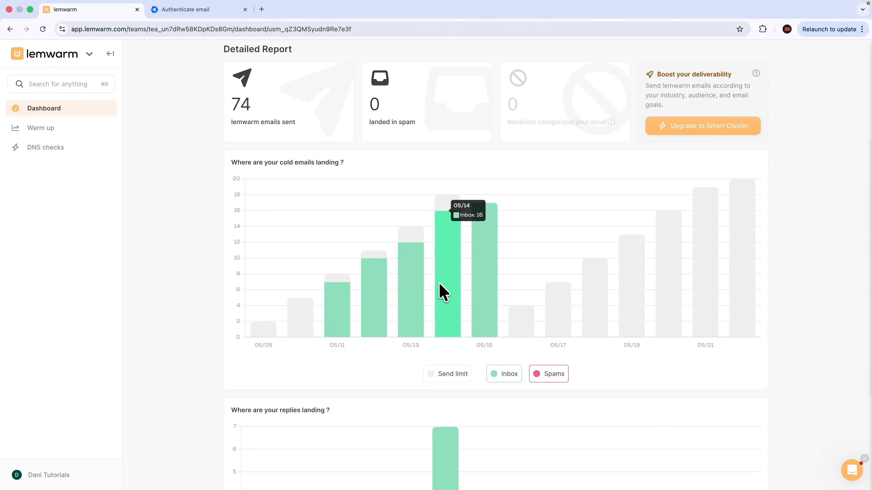
pyautogui.moveTo(477, 292)
pyautogui.scroll(3, 483, 288)
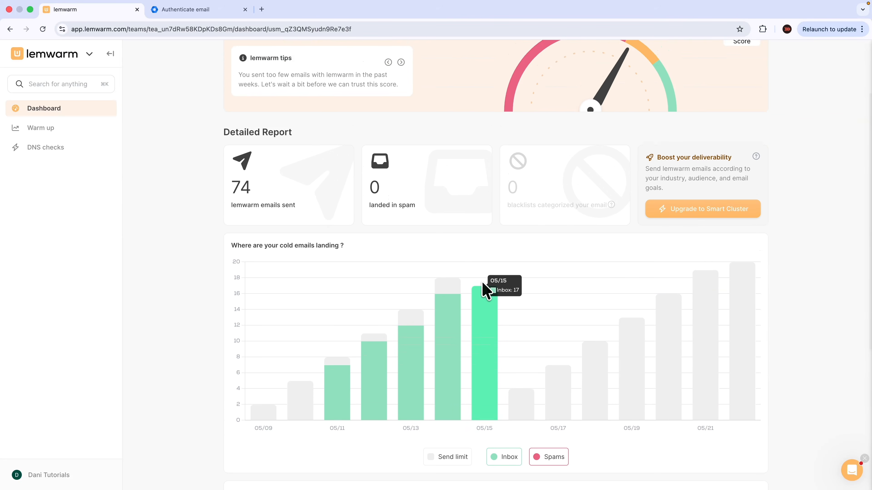
# Check the 74 lemwarm emails sent figure, then open the lem product switcher.
pyautogui.doubleClick(240, 196)
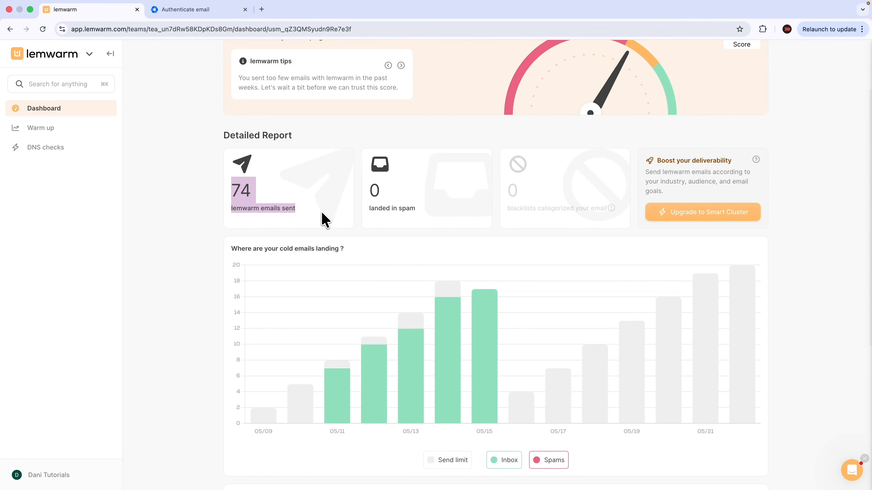
pyautogui.click(324, 221)
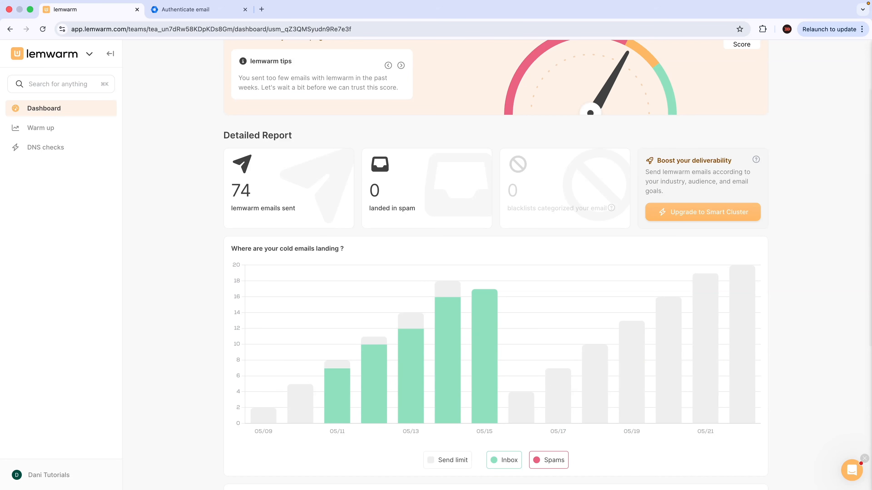
pyautogui.scroll(3, 321, 224)
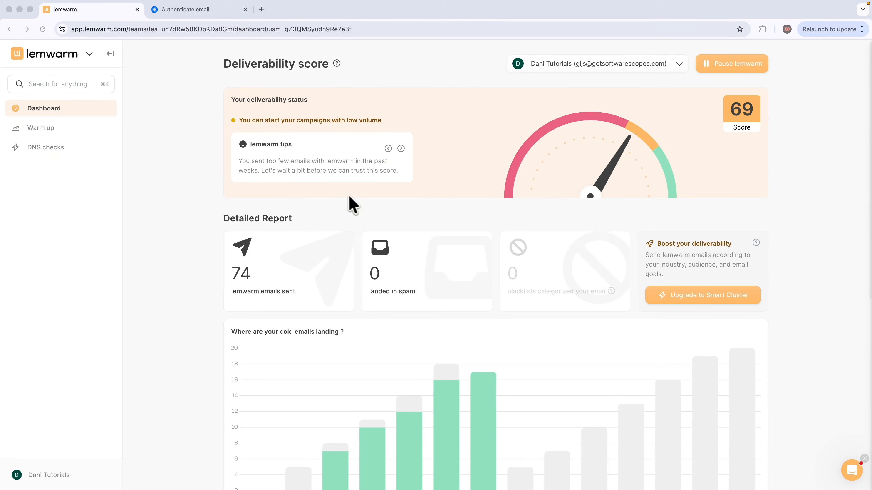
pyautogui.click(57, 54)
pyautogui.click(57, 55)
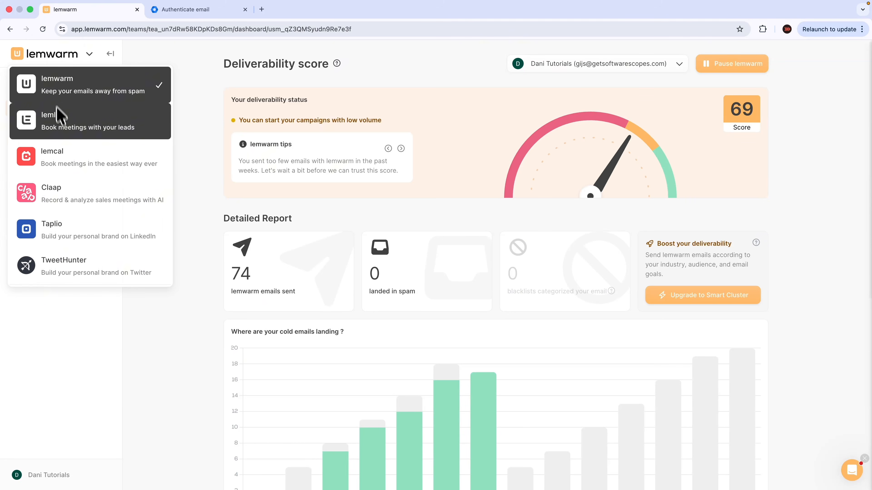
# Switch to lemlist and open Tasks, showing six overdue Medium-priority call tasks.
pyautogui.click(60, 125)
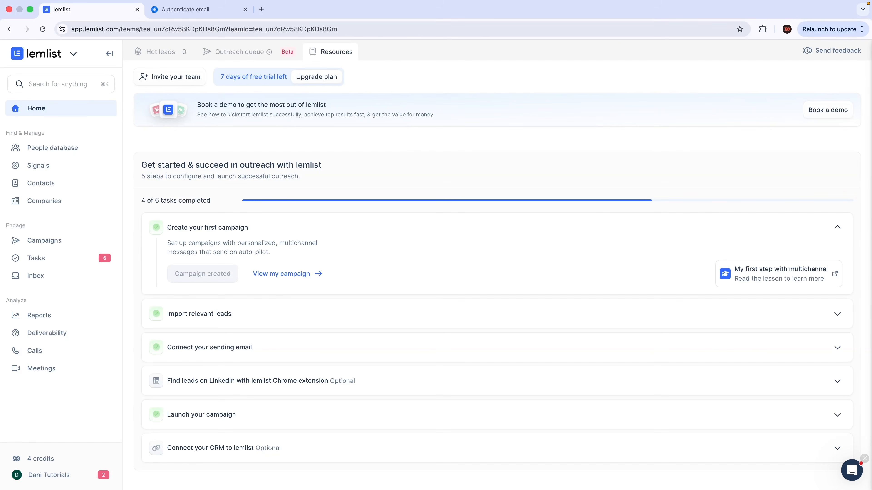
pyautogui.click(45, 259)
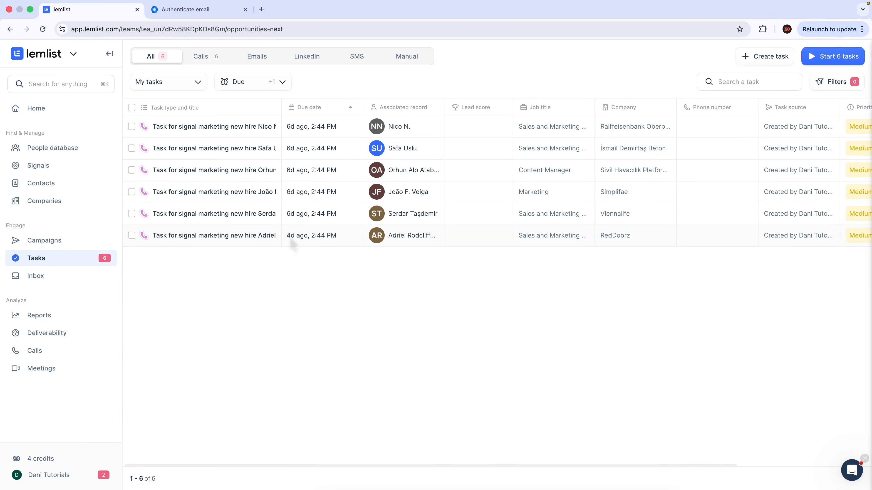
# Start the six call tasks, try FIND PHONE, open and close the dialer, view message options.
pyautogui.click(837, 58)
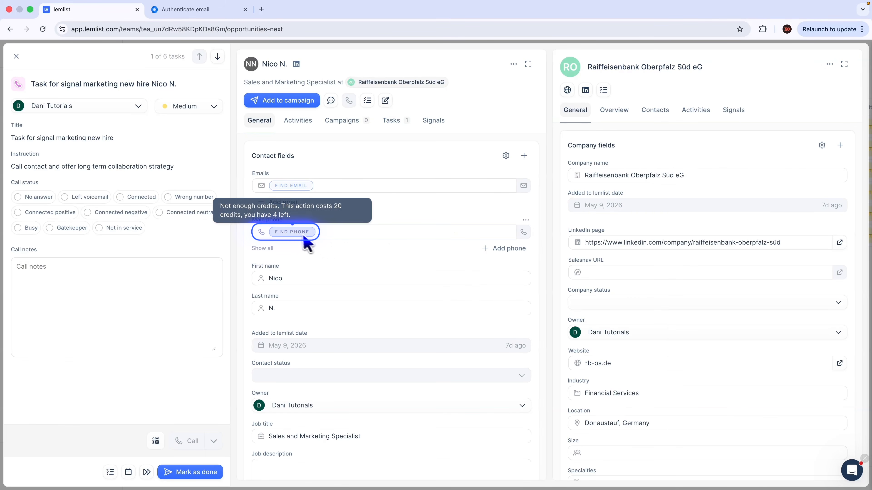
pyautogui.click(290, 236)
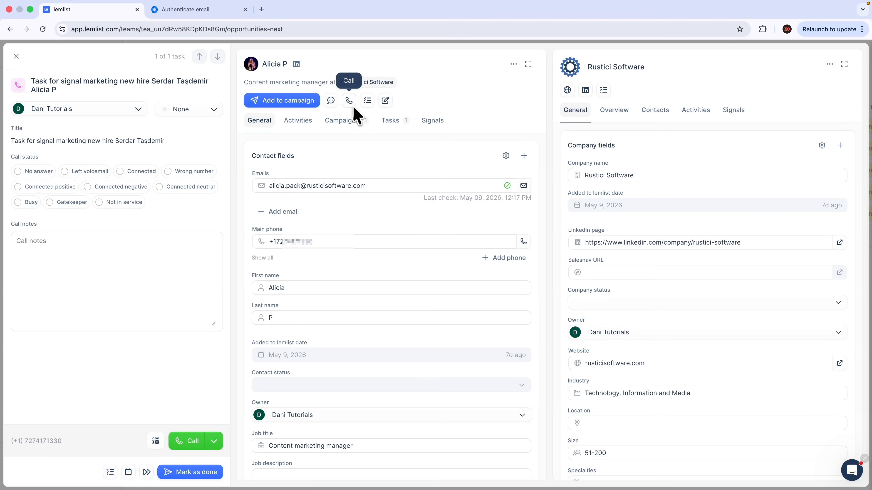
pyautogui.click(350, 102)
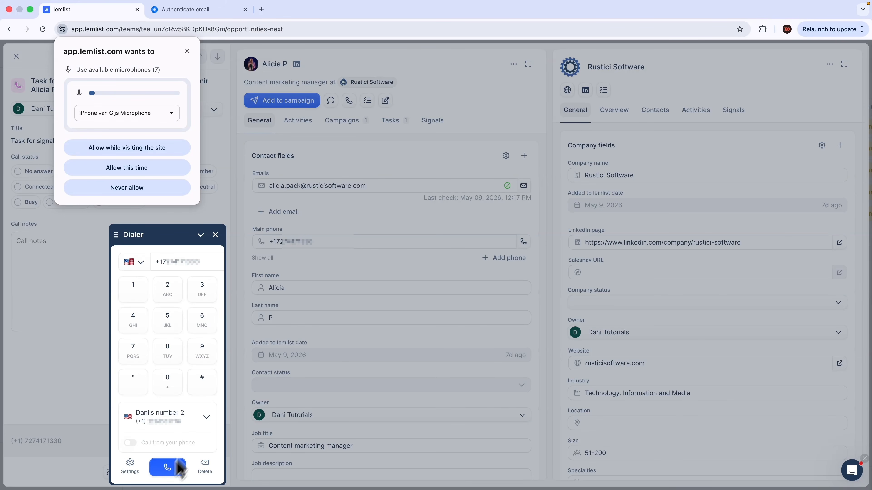
pyautogui.click(207, 417)
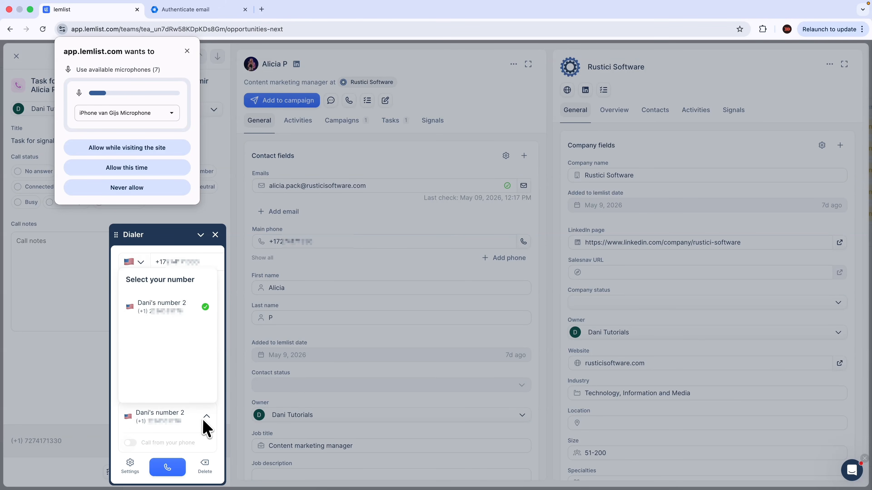
pyautogui.click(204, 420)
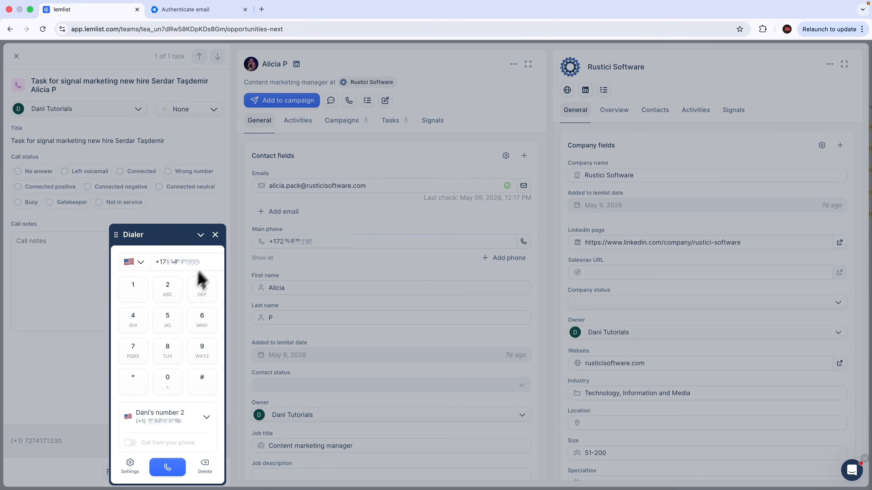
pyautogui.click(215, 235)
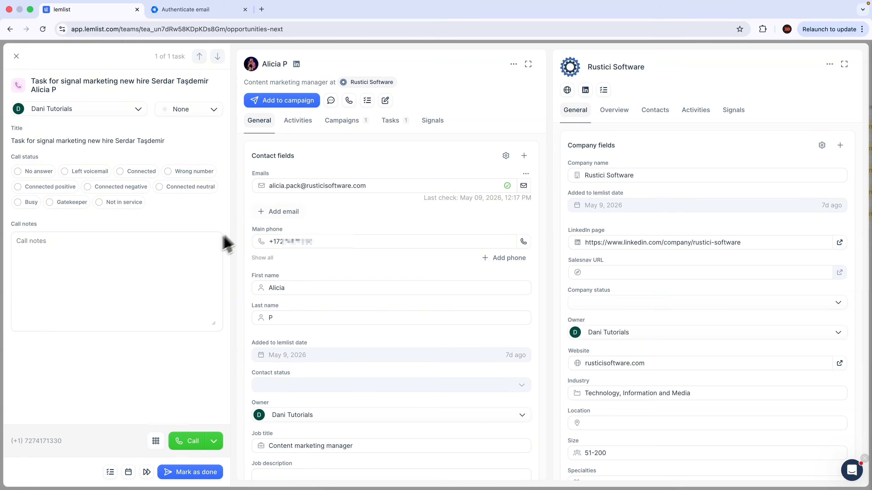
pyautogui.click(331, 102)
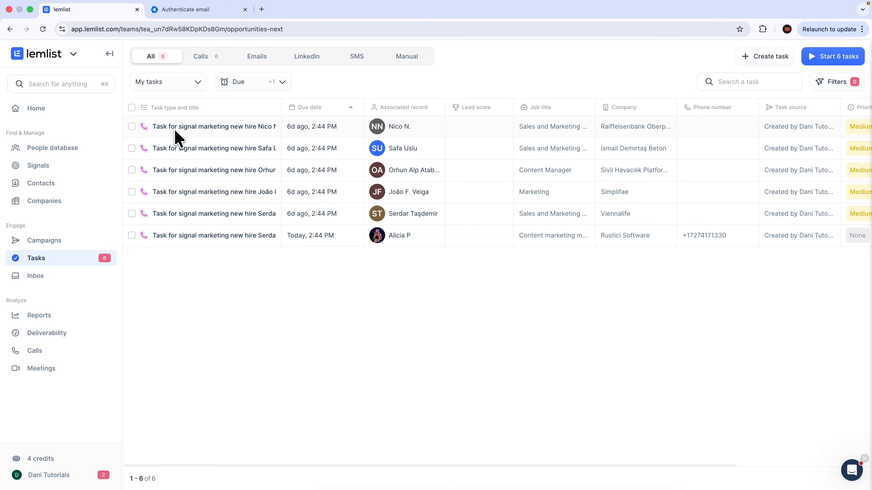
# Visit Signals, return to Tasks, start the six tasks and mark the first two done.
pyautogui.click(37, 166)
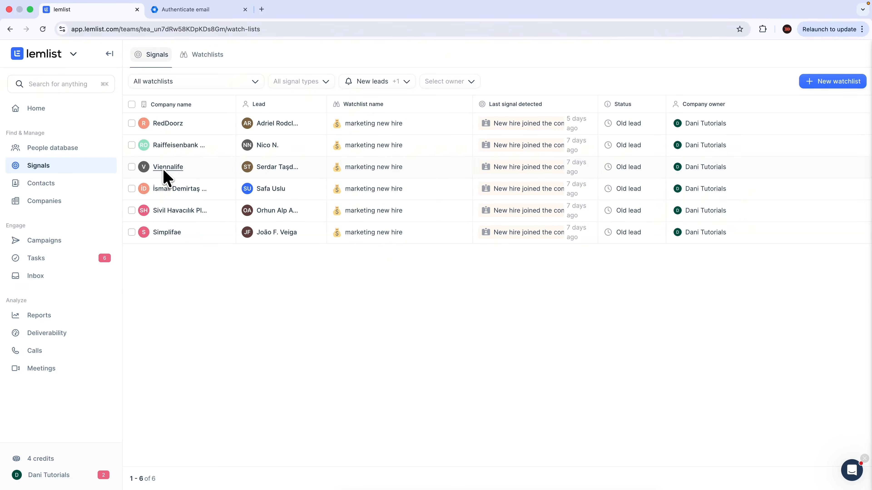
pyautogui.click(36, 258)
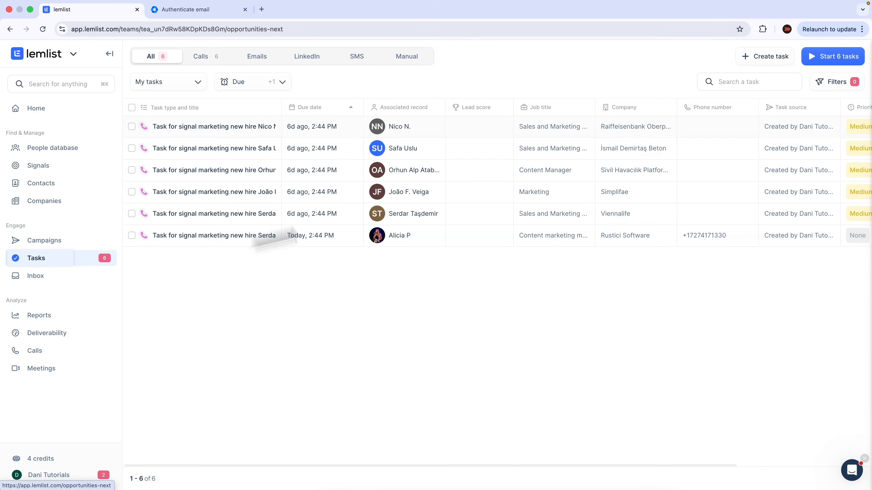
pyautogui.click(823, 57)
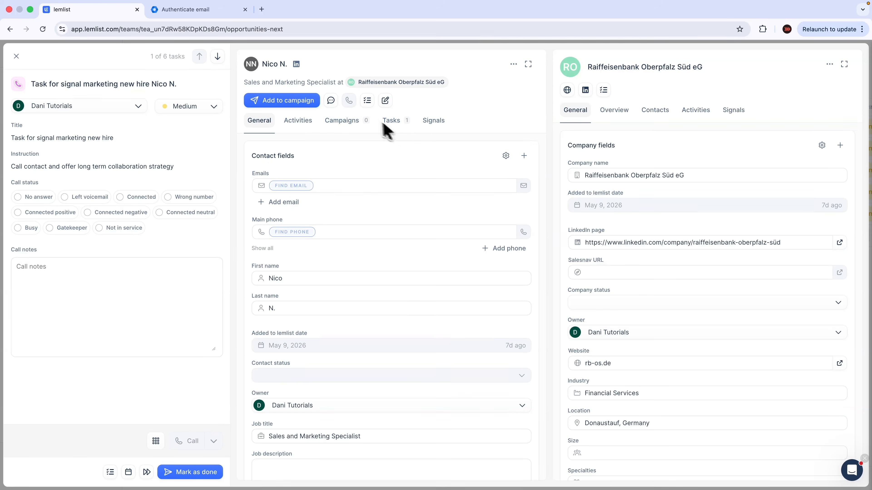
pyautogui.click(193, 474)
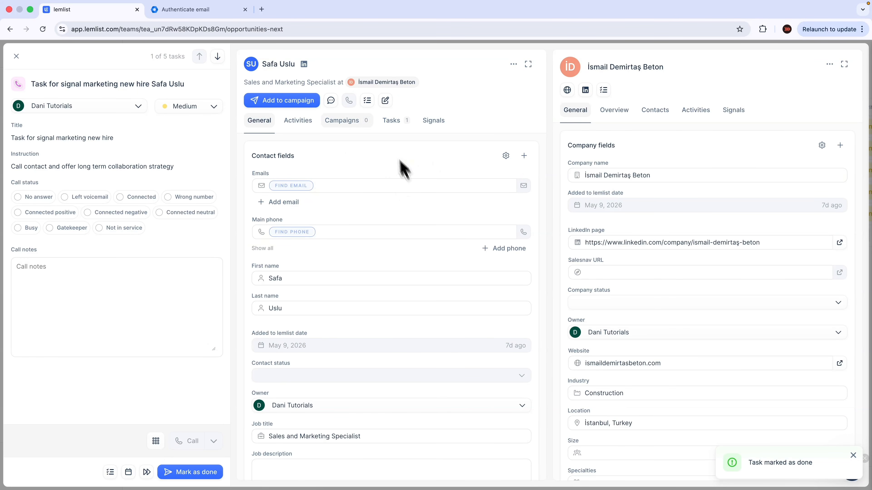
pyautogui.click(192, 470)
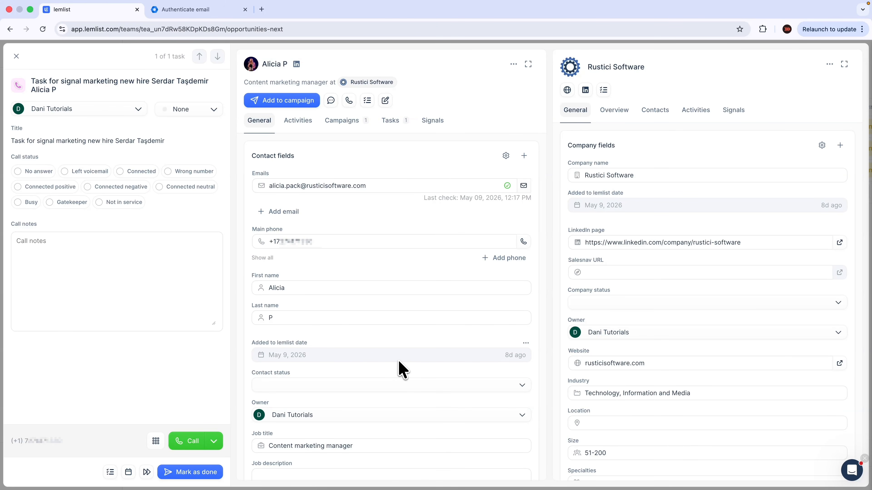
# Call the Rustici Software contact from the full dialer, mute the microphone, then hang up.
pyautogui.click(204, 447)
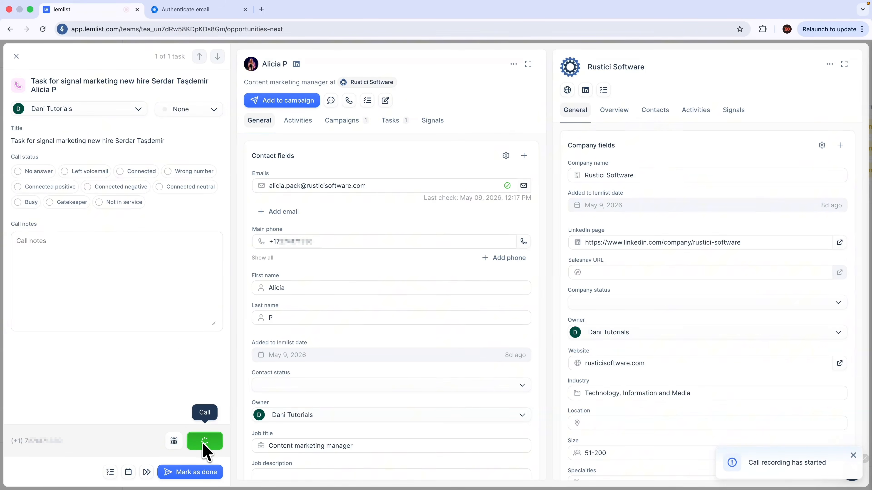
pyautogui.click(170, 443)
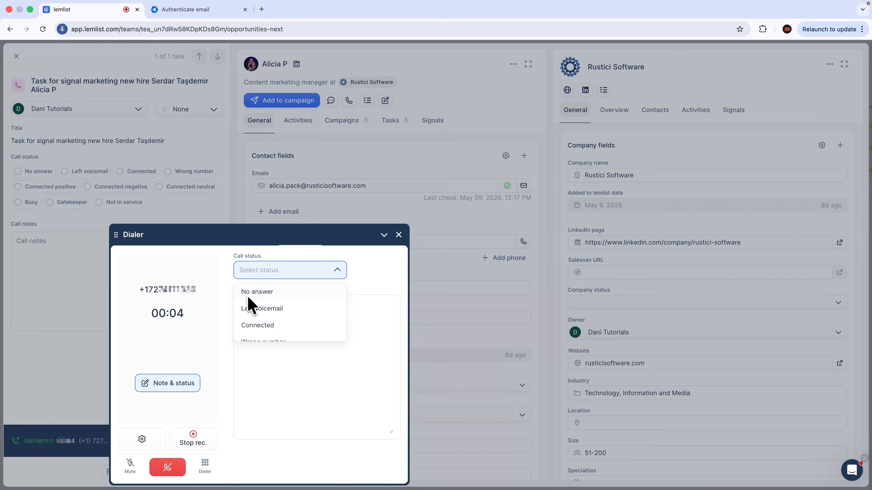
pyautogui.click(127, 472)
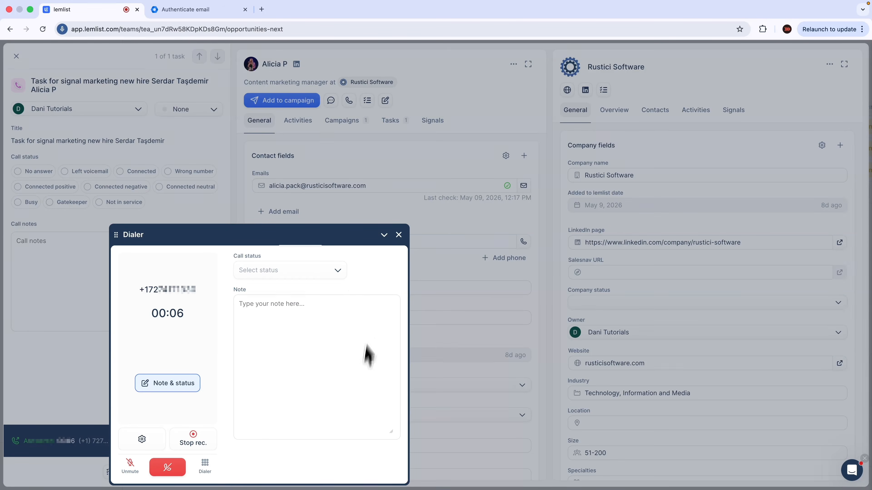
pyautogui.click(261, 274)
pyautogui.scroll(-3, 264, 311)
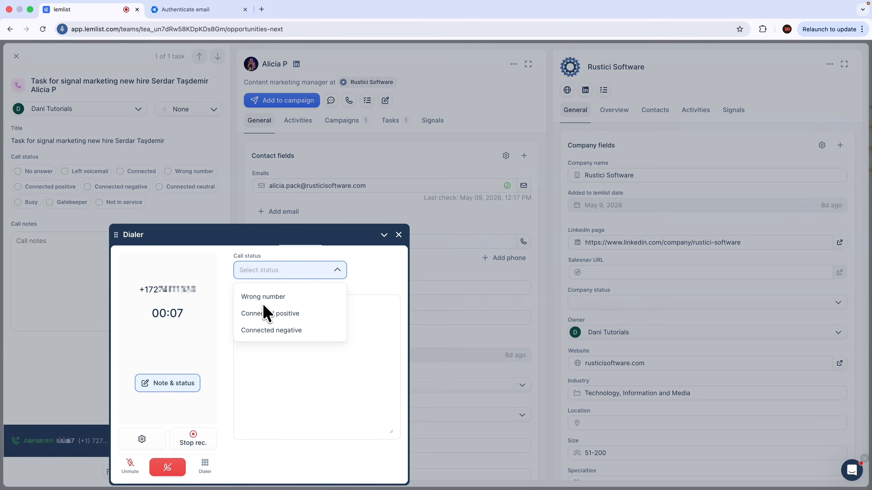
pyautogui.click(369, 328)
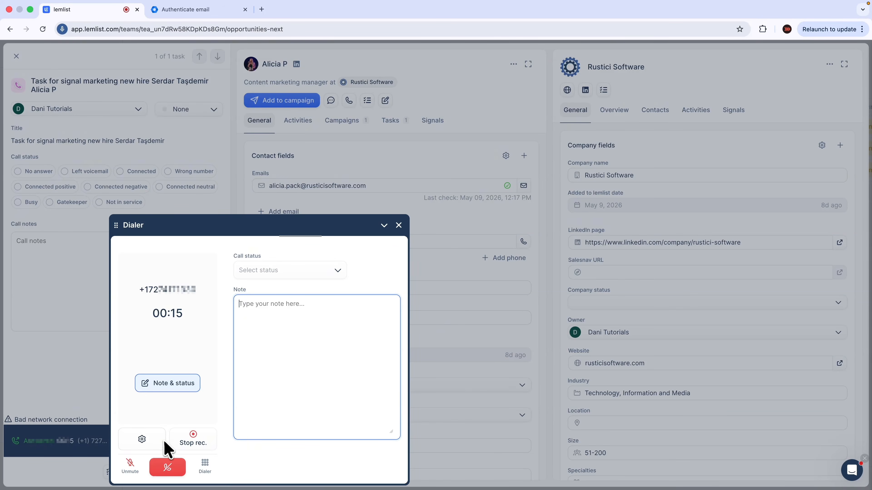
pyautogui.click(167, 467)
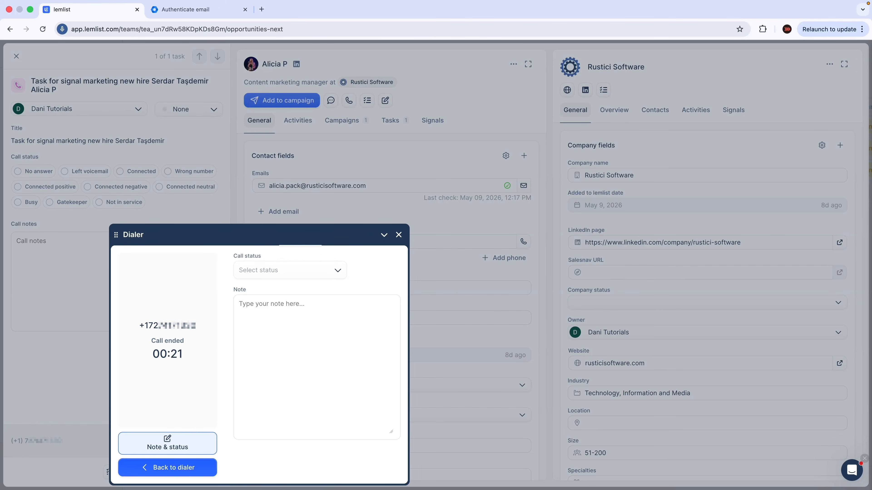
# Log the call status as Gatekeeper, mark the task done, and open the Calls log.
pyautogui.click(259, 272)
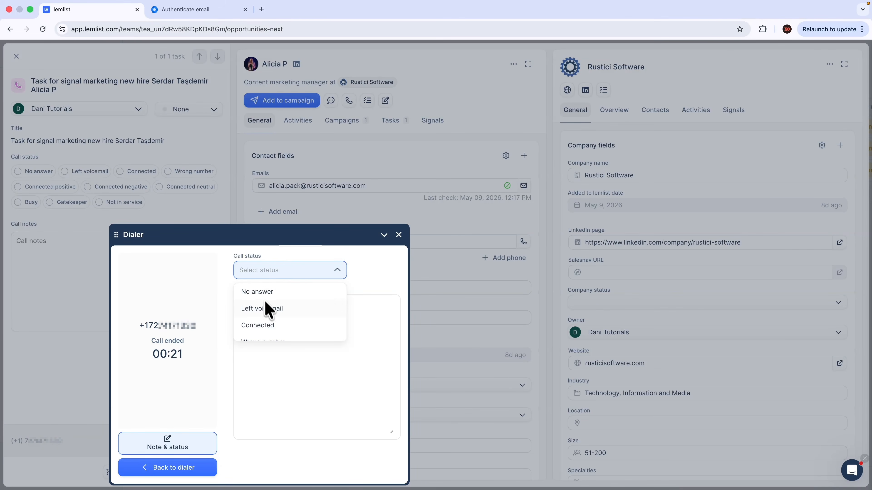
pyautogui.scroll(-5, 268, 309)
pyautogui.scroll(1, 264, 326)
pyautogui.scroll(-1, 264, 325)
pyautogui.click(260, 317)
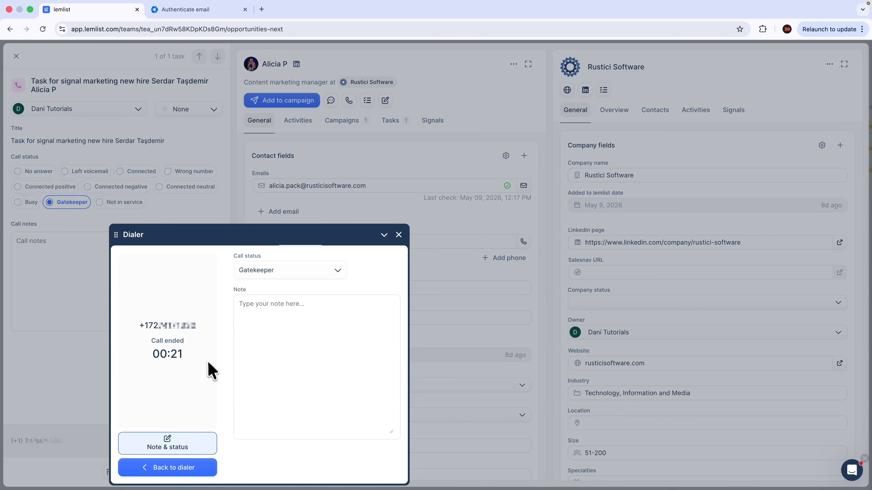
pyautogui.click(398, 235)
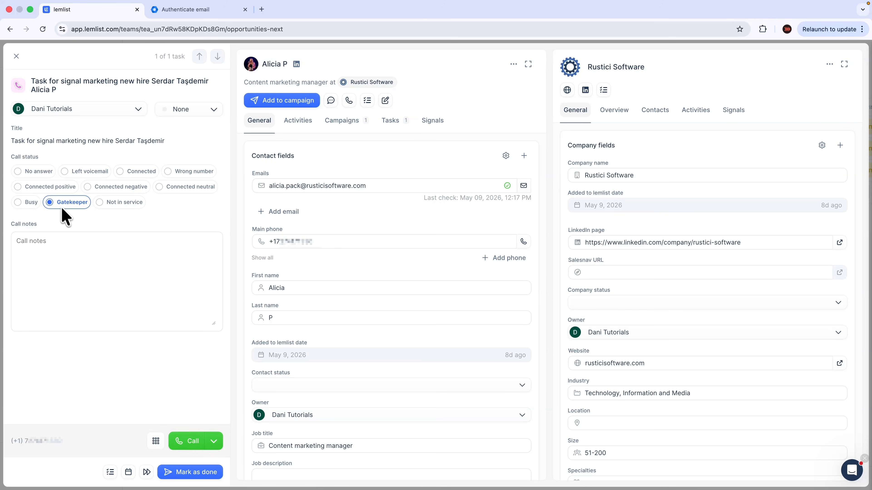
pyautogui.click(189, 477)
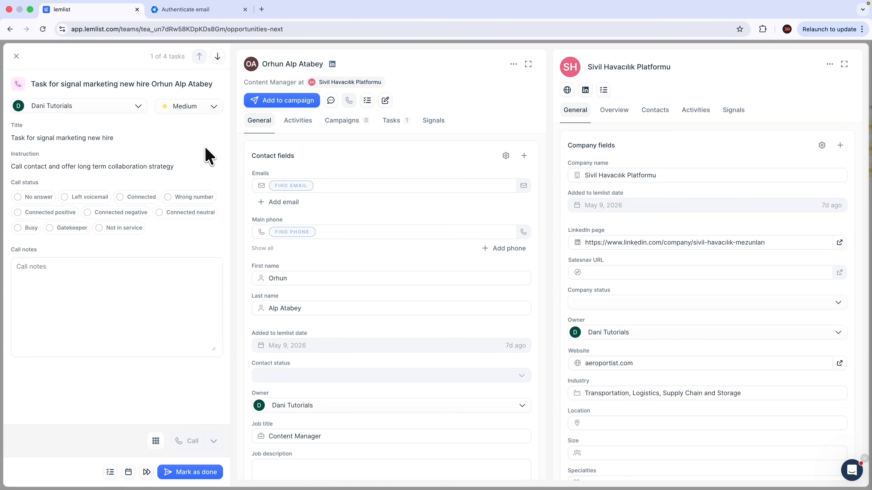
pyautogui.click(16, 56)
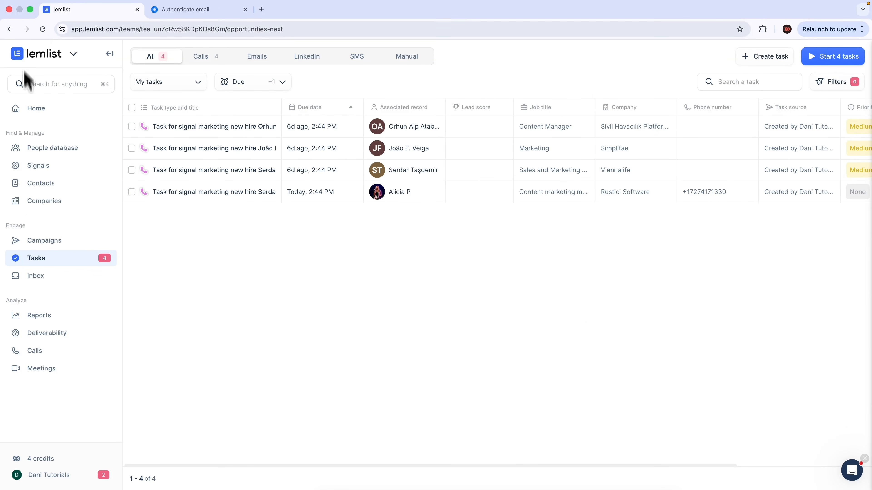
pyautogui.click(36, 351)
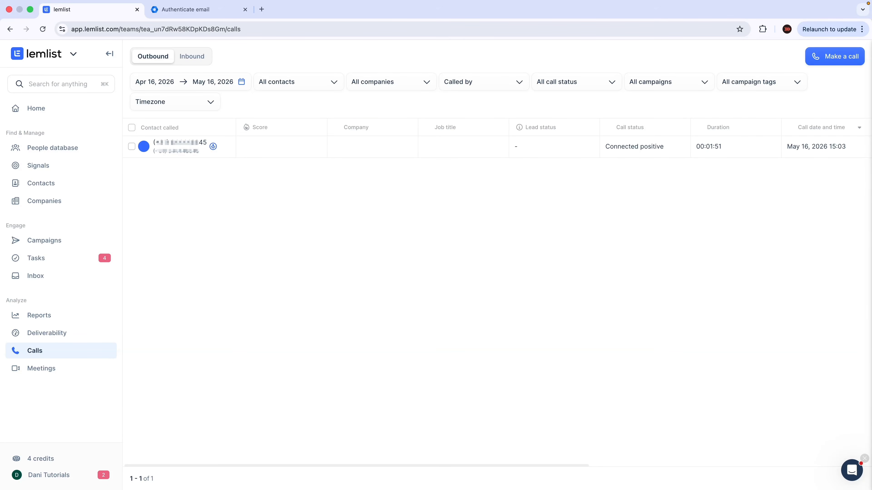
# Open the logged call's details and download its transcript as transcript.txt.
pyautogui.click(180, 146)
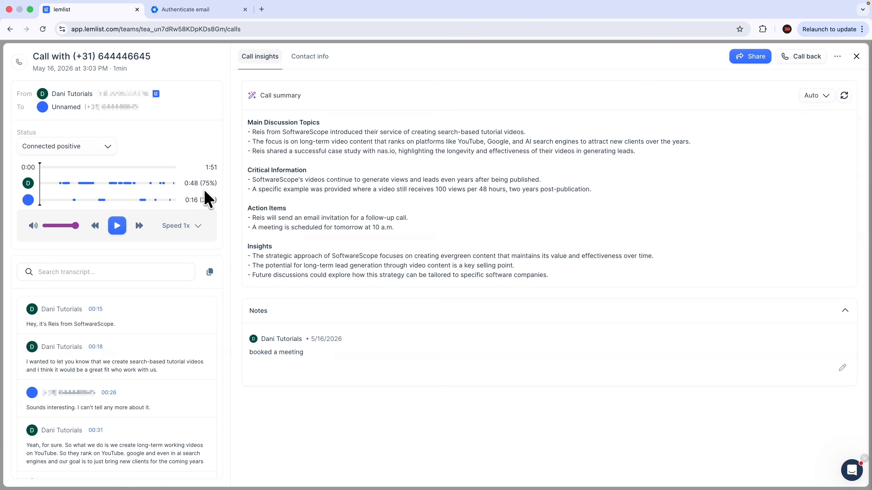
pyautogui.scroll(-12, 111, 335)
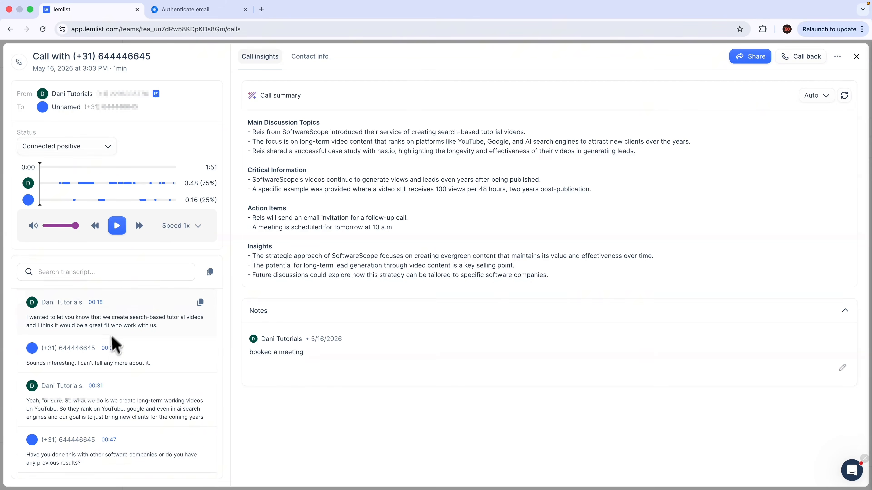
pyautogui.scroll(12, 108, 346)
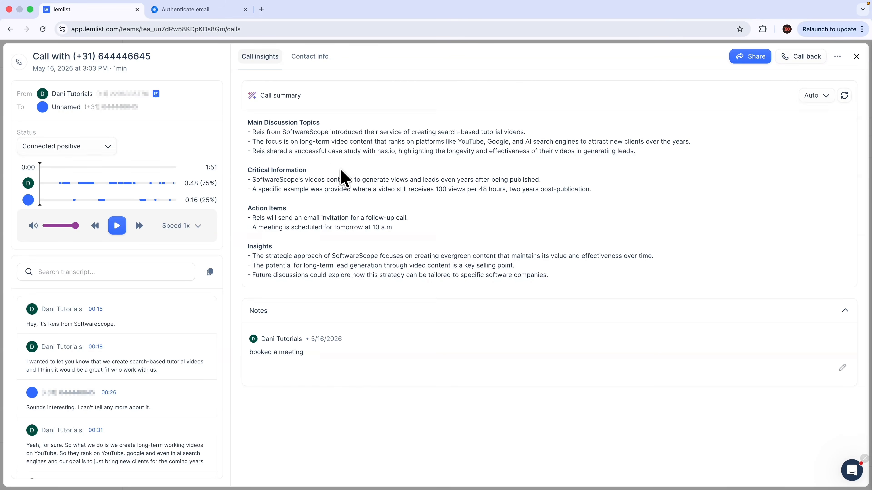
pyautogui.moveTo(250, 354); pyautogui.dragTo(331, 361)
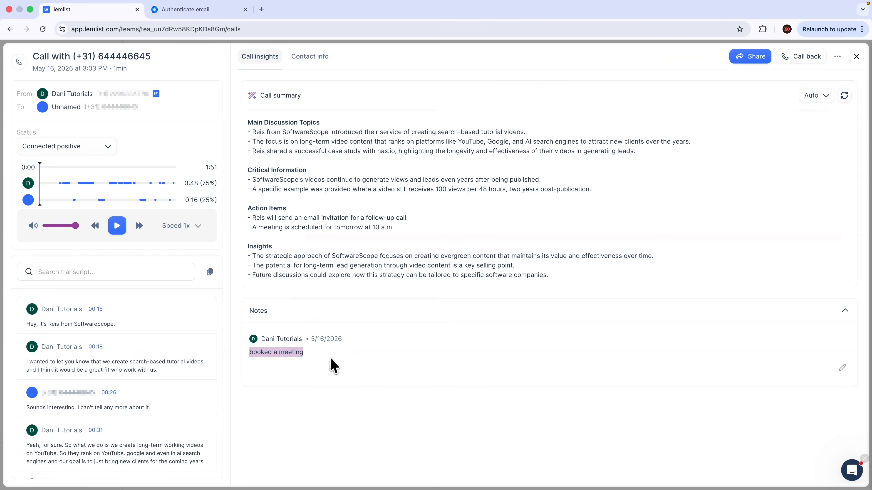
pyautogui.click(325, 368)
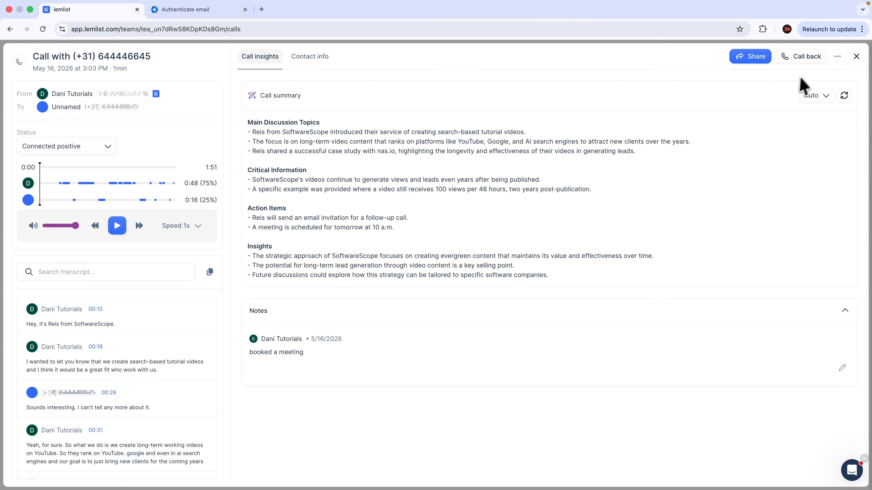
pyautogui.click(839, 59)
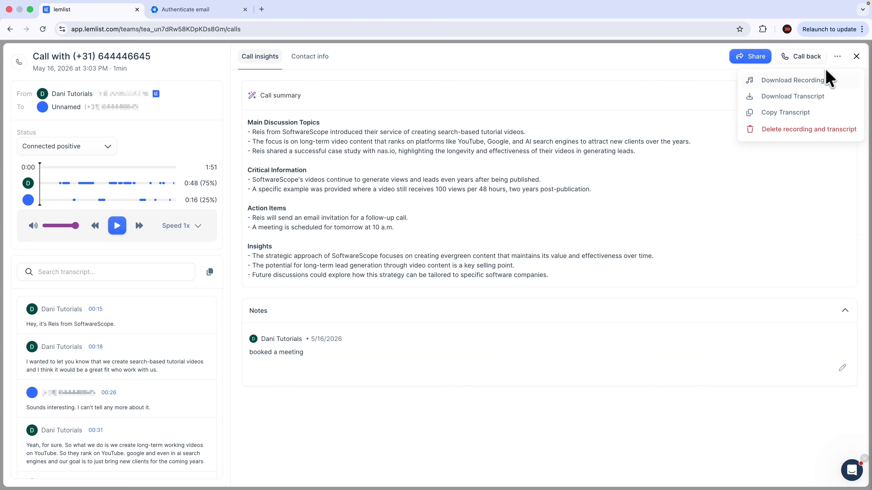
pyautogui.click(811, 98)
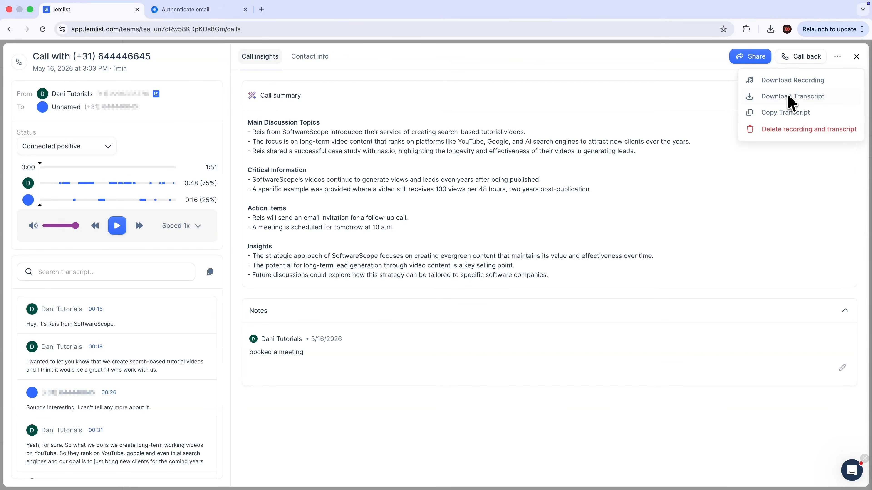
pyautogui.click(788, 96)
# Search Google for 'claude' in a new browser tab.
pyautogui.click(262, 11)
pyautogui.write('claude')
pyautogui.press('Return')
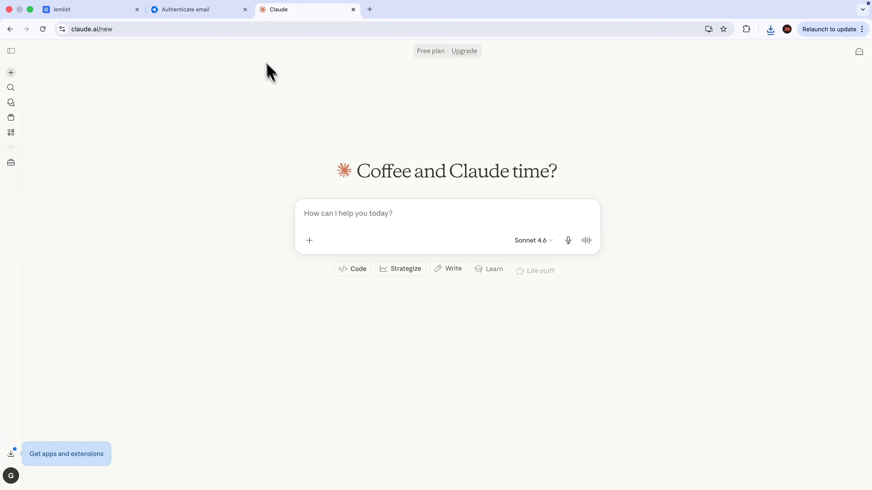
# Paste the transcript into Claude with 'analyze my call and give tips to improve', then close Claude and the call details.
pyautogui.click(771, 29)
pyautogui.click(426, 221)
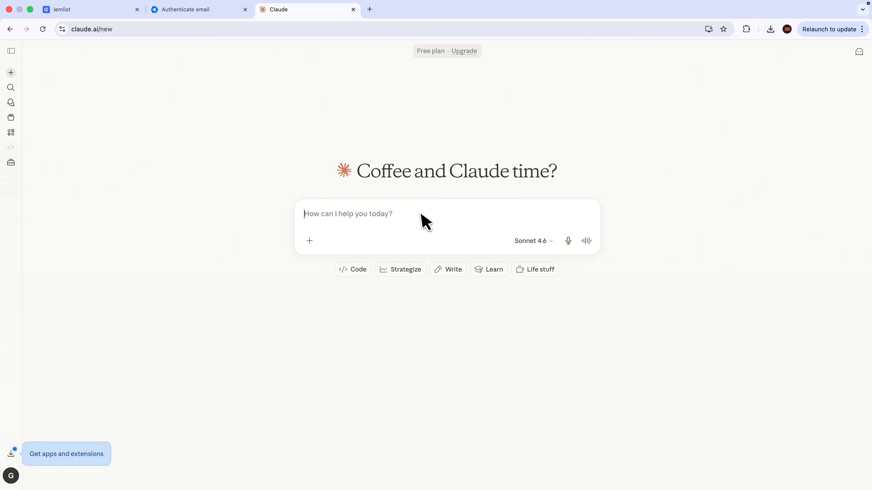
pyautogui.press('super+v')
pyautogui.write('analyze my call and give tips to improve')
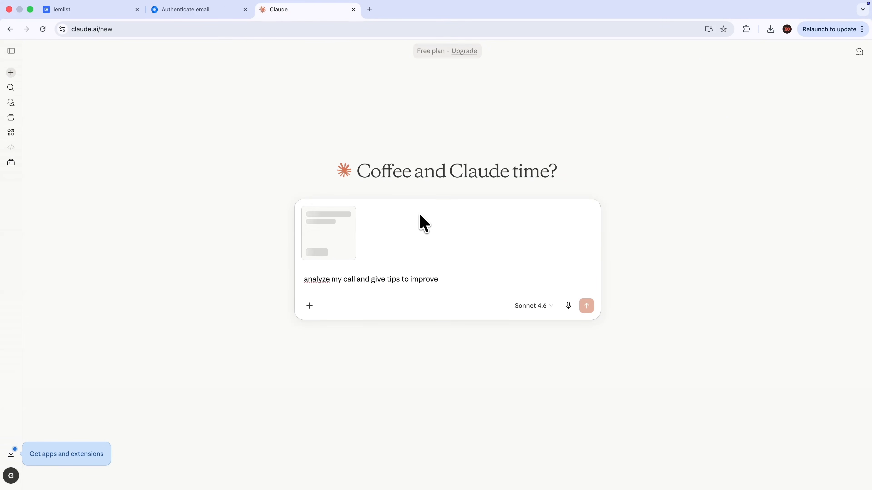
pyautogui.click(586, 305)
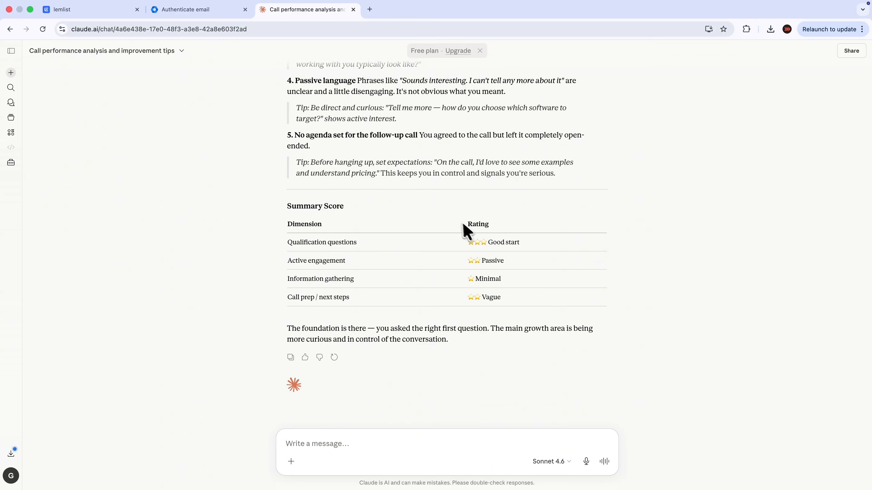
pyautogui.press('super+w')
pyautogui.click(855, 56)
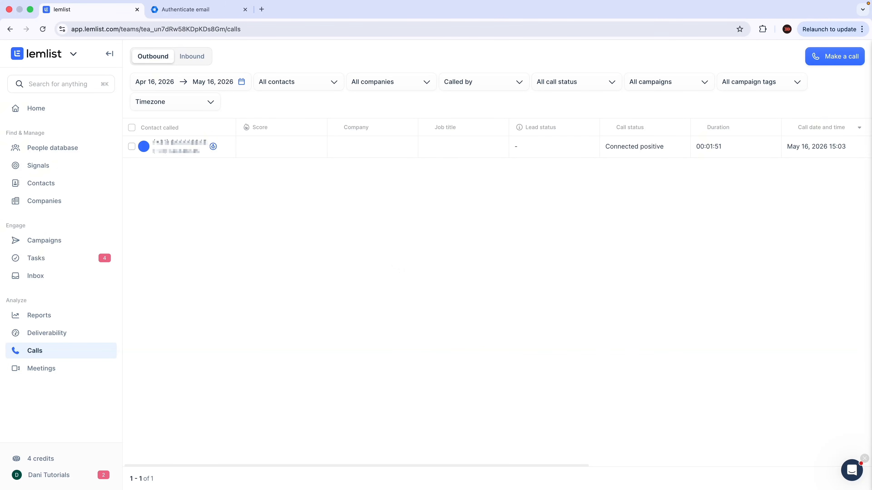
# Check the Called by filter, then switch the Calls list to Inbound calls.
pyautogui.click(464, 84)
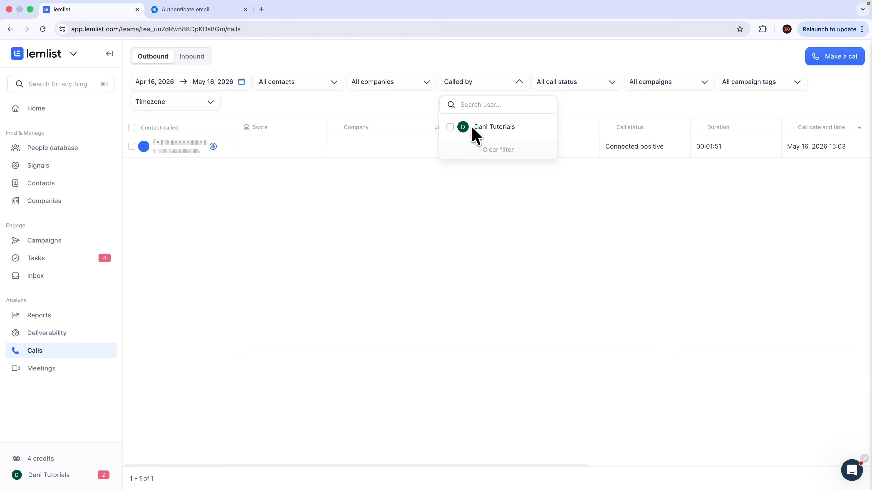
pyautogui.click(469, 86)
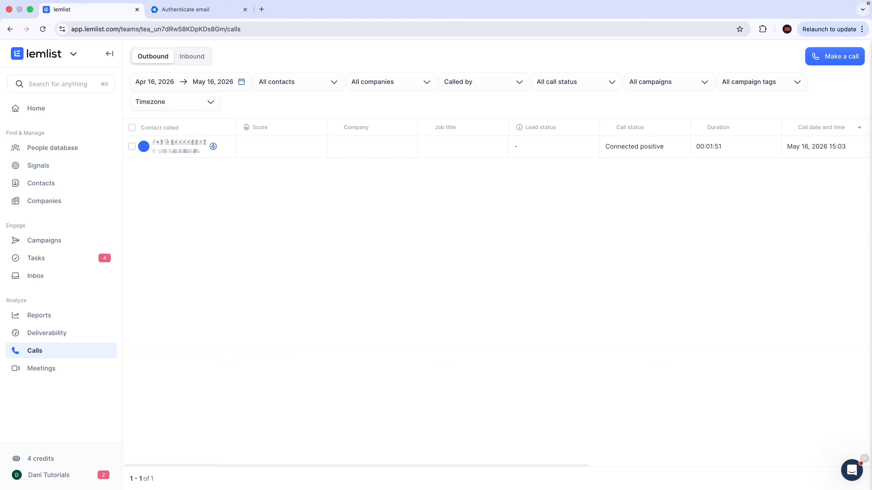
pyautogui.click(189, 57)
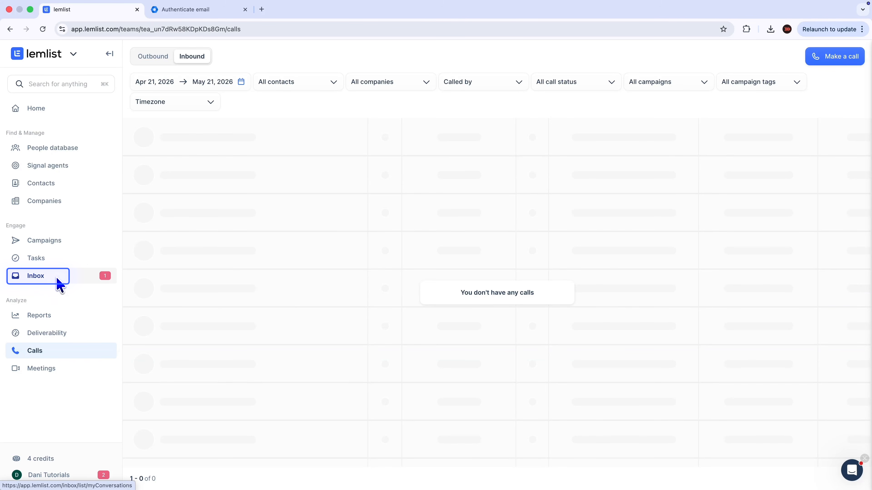
# Show only unread Inbox conversations and open the 'YouTube video for Green Seoul' reply.
pyautogui.click(59, 285)
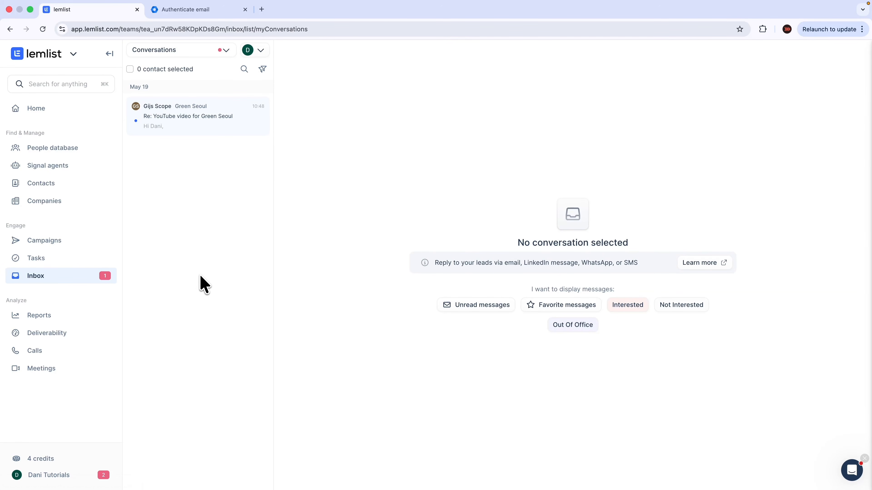
pyautogui.click(184, 55)
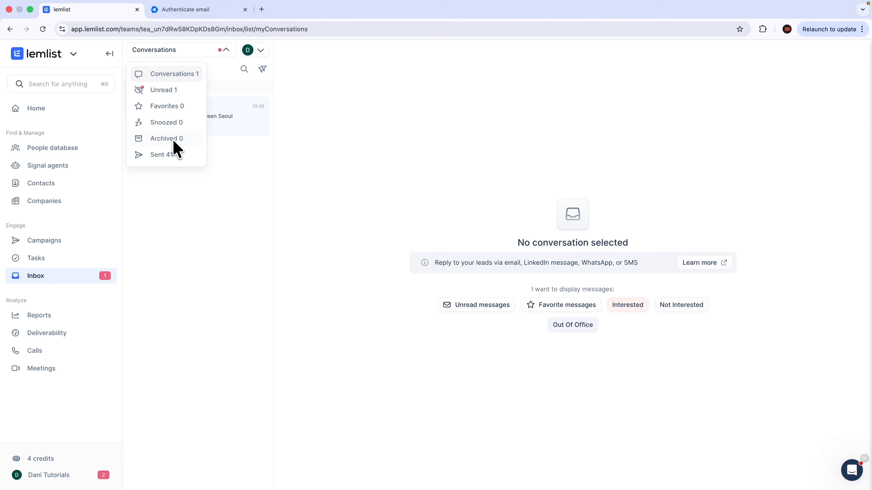
pyautogui.click(172, 91)
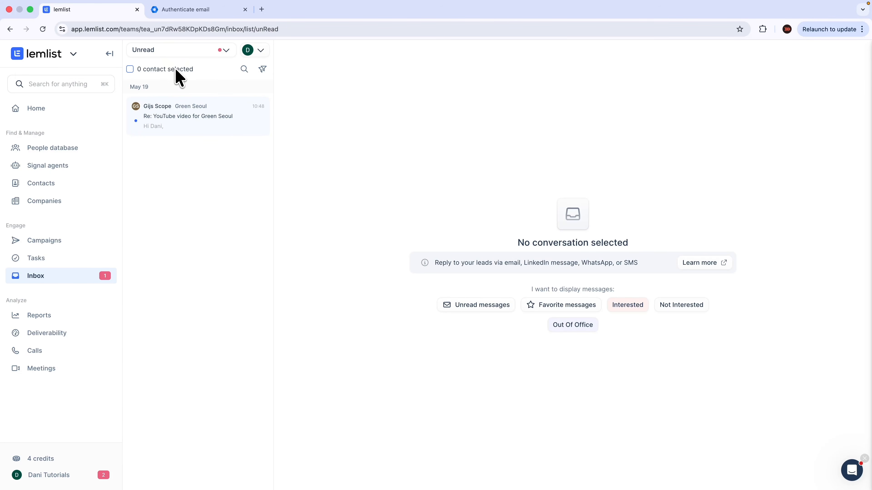
pyautogui.click(263, 69)
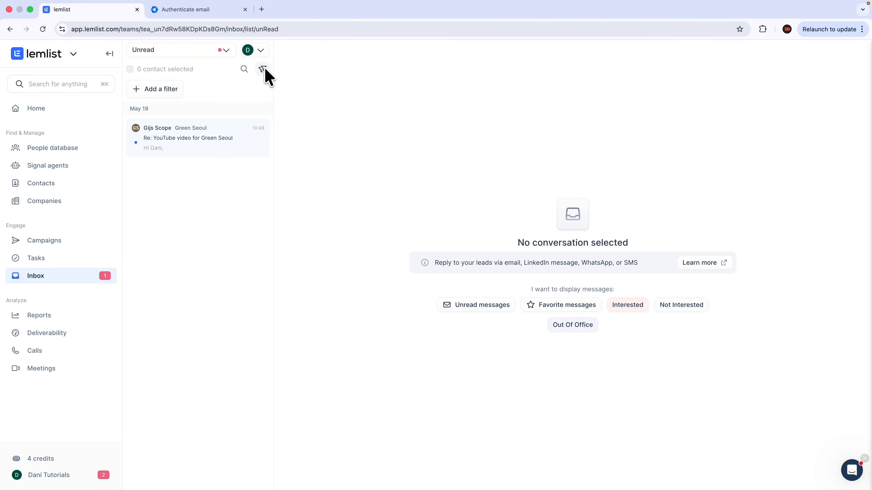
pyautogui.click(169, 91)
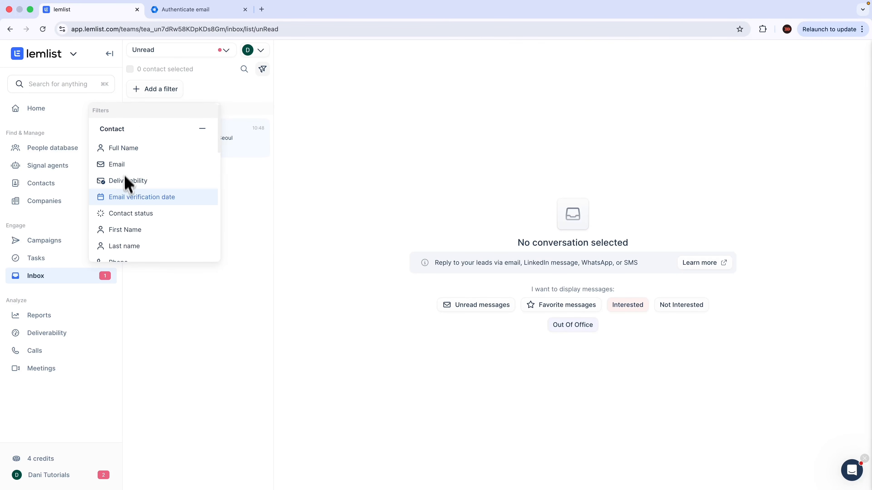
pyautogui.scroll(-5, 125, 192)
pyautogui.scroll(5, 123, 207)
pyautogui.click(263, 69)
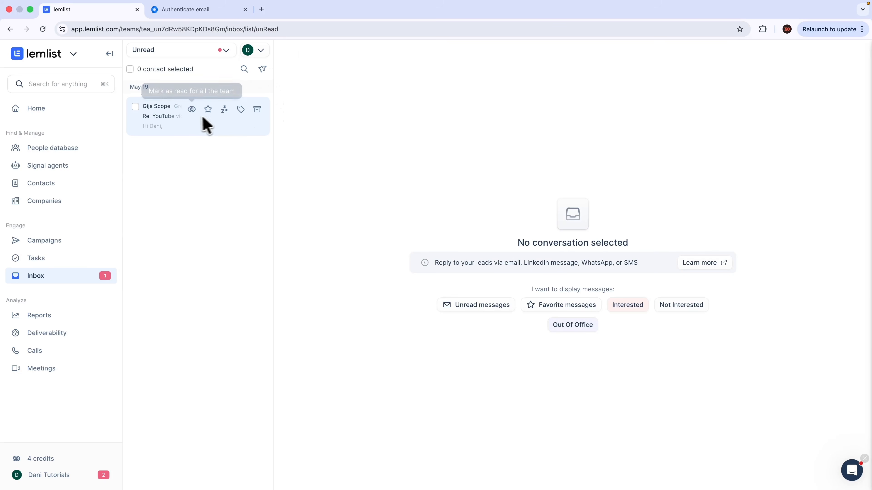
pyautogui.click(188, 122)
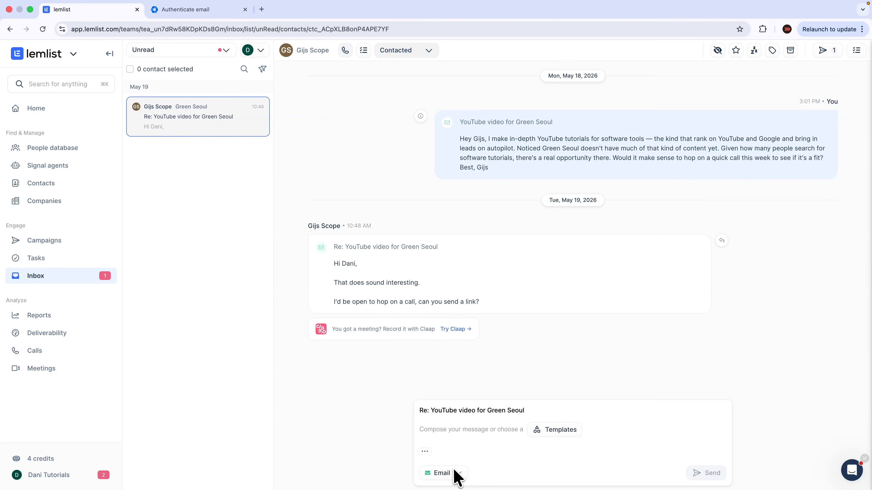
# Write 'Hi, here is my booking link:' in the Green Seoul reply box and send it.
pyautogui.click(445, 475)
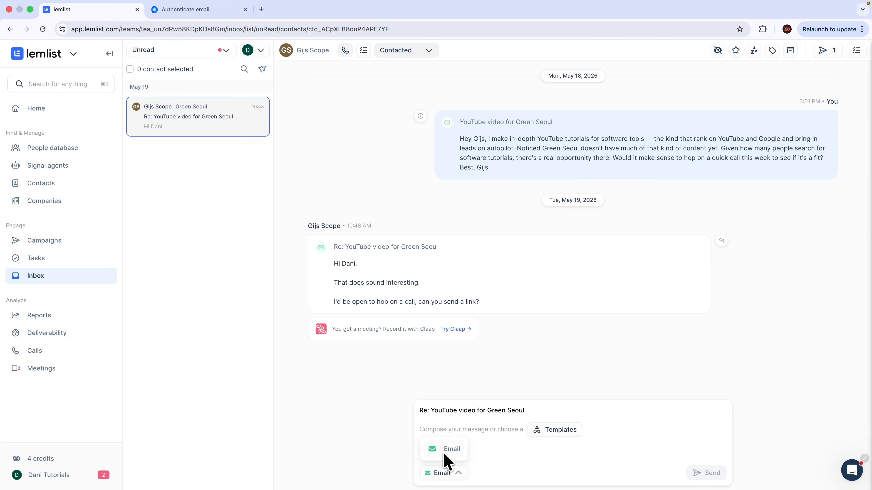
pyautogui.click(502, 443)
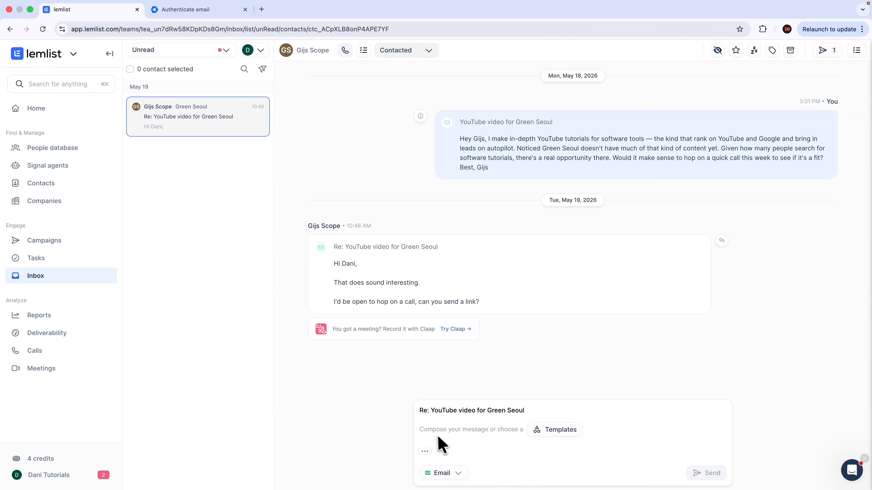
pyautogui.write('Hi, here i')
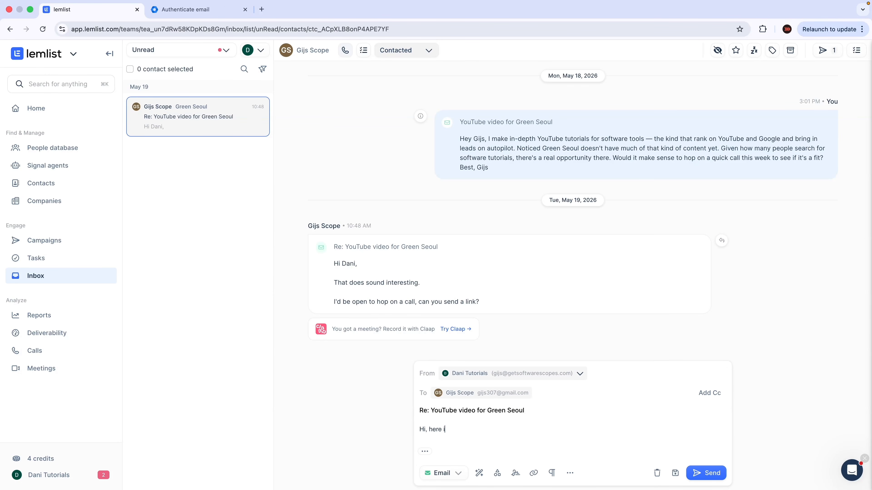
pyautogui.write('s my booking link:')
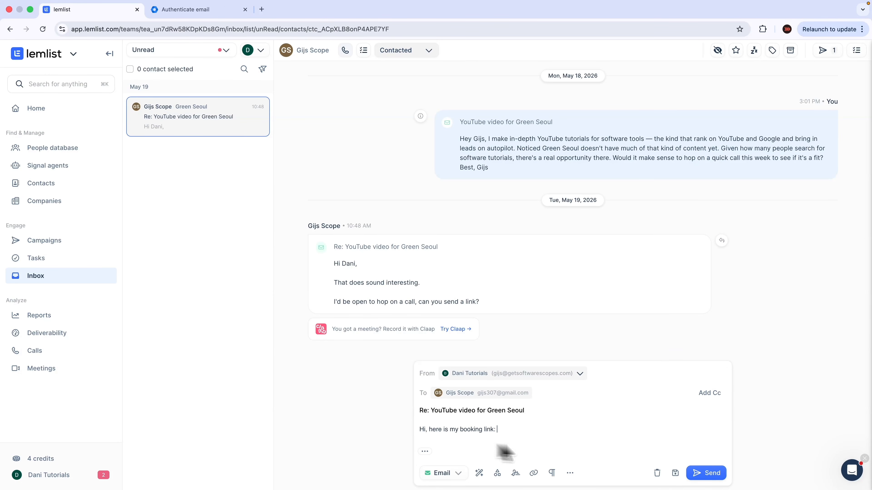
pyautogui.click(710, 473)
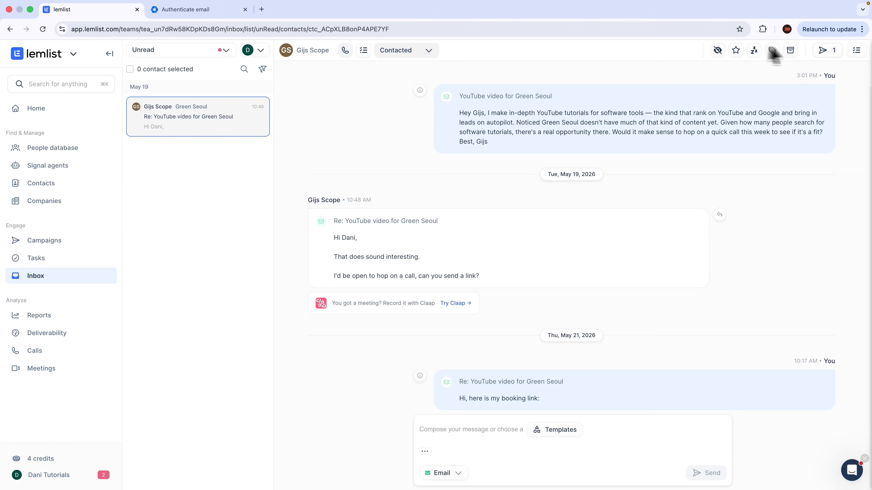
# Cancel a follow-up task draft and set the Green Seoul contact's lifecycle to Opportunity.
pyautogui.click(345, 51)
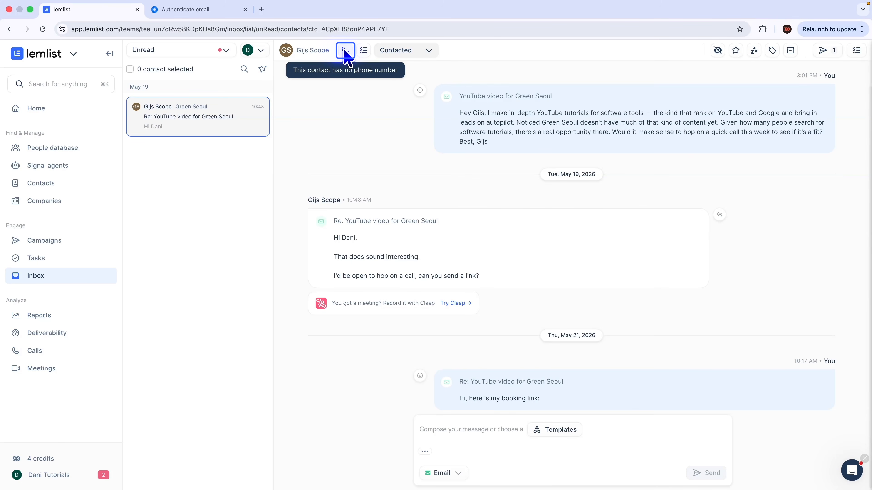
pyautogui.click(365, 52)
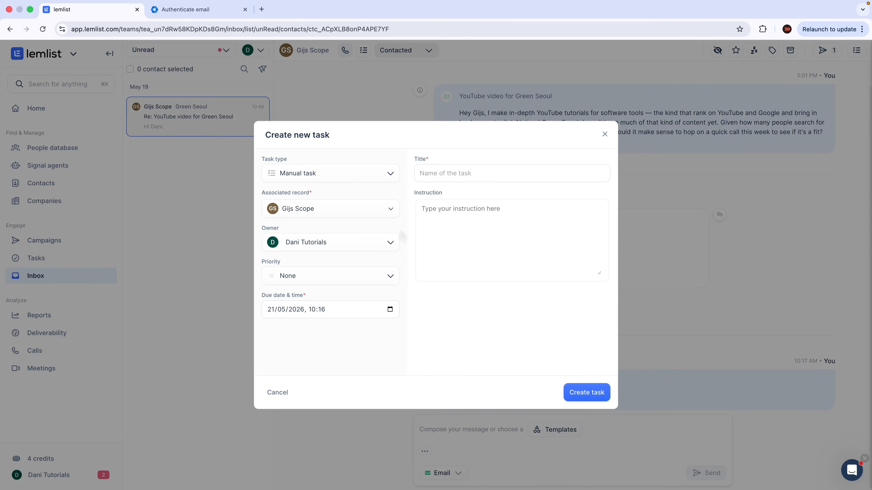
pyautogui.click(372, 174)
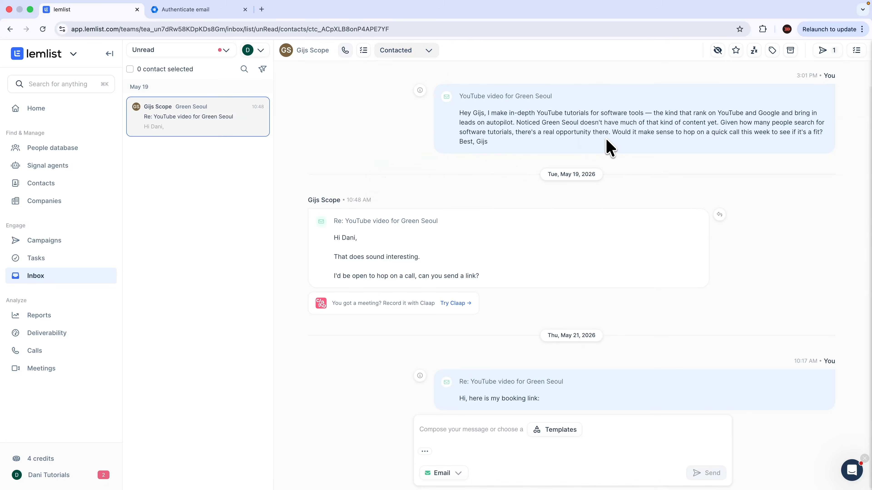
pyautogui.click(605, 135)
pyautogui.click(415, 56)
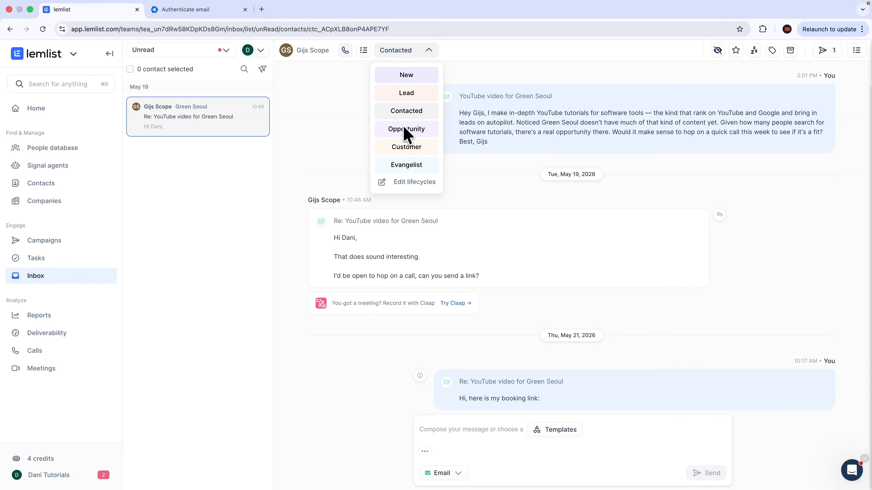
pyautogui.click(409, 128)
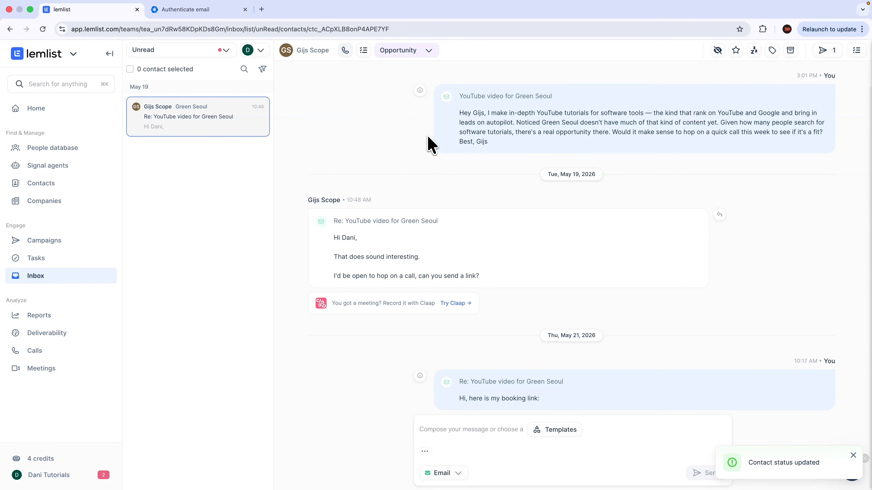
# Filter conversations to Contact status Opportunity, then remove that filter.
pyautogui.click(262, 69)
pyautogui.click(175, 89)
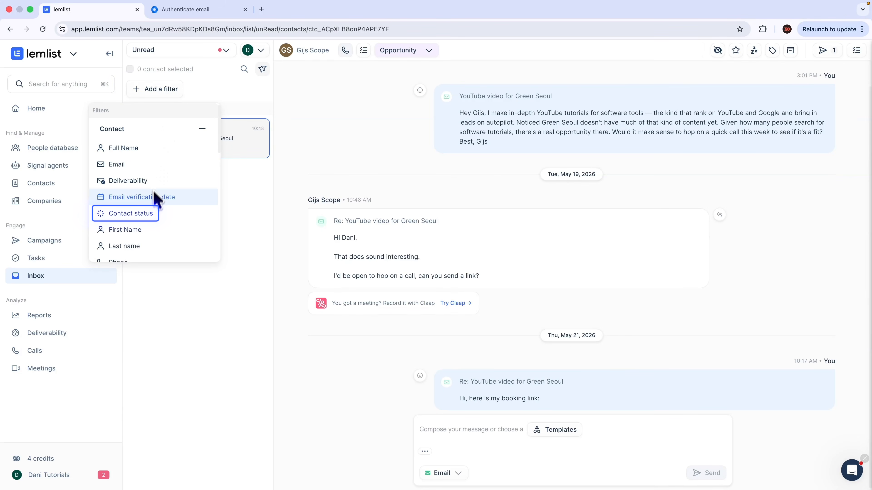
pyautogui.click(148, 215)
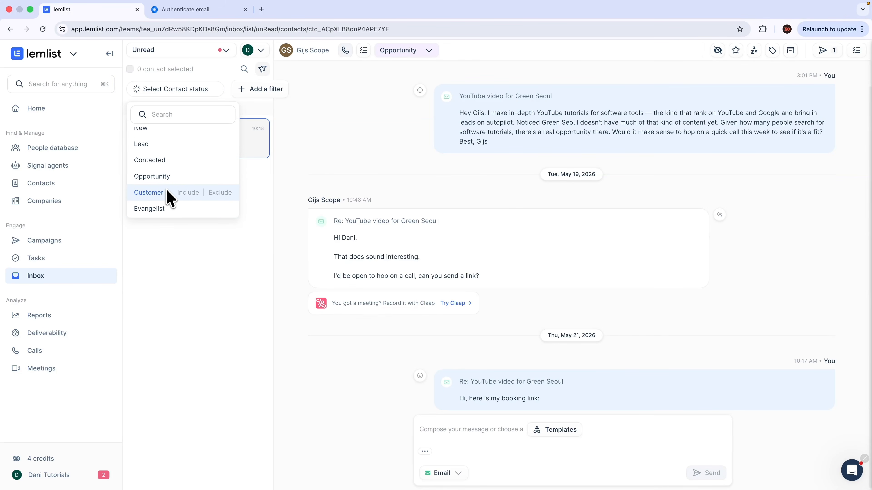
pyautogui.click(155, 177)
pyautogui.click(321, 162)
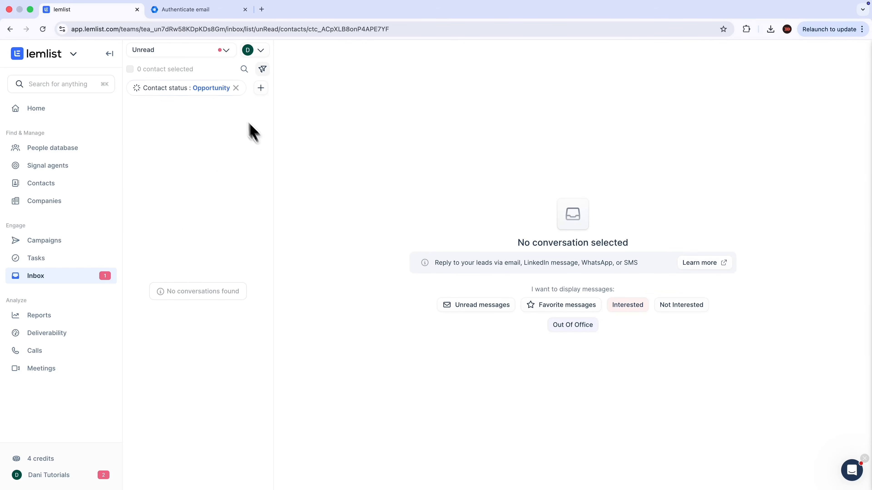
pyautogui.click(182, 55)
# Star the Green Seoul conversation, close the tag list untagged, and show the contact's campaigns.
pyautogui.click(164, 74)
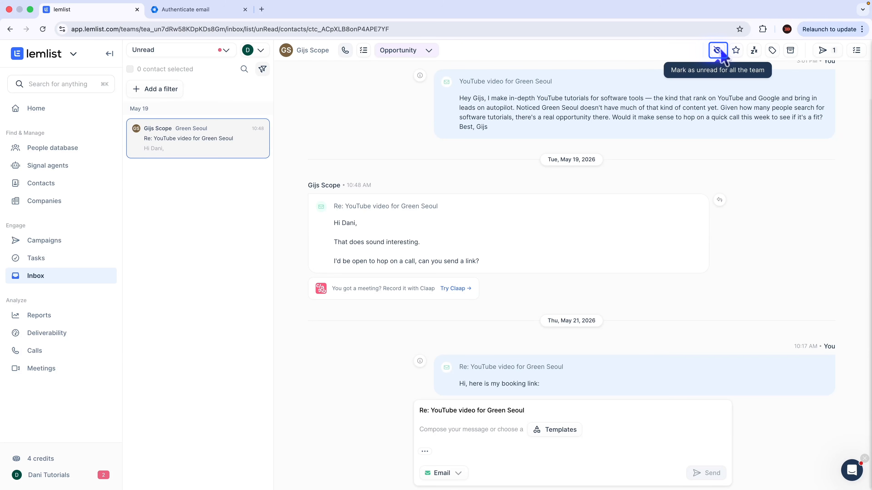
pyautogui.click(736, 52)
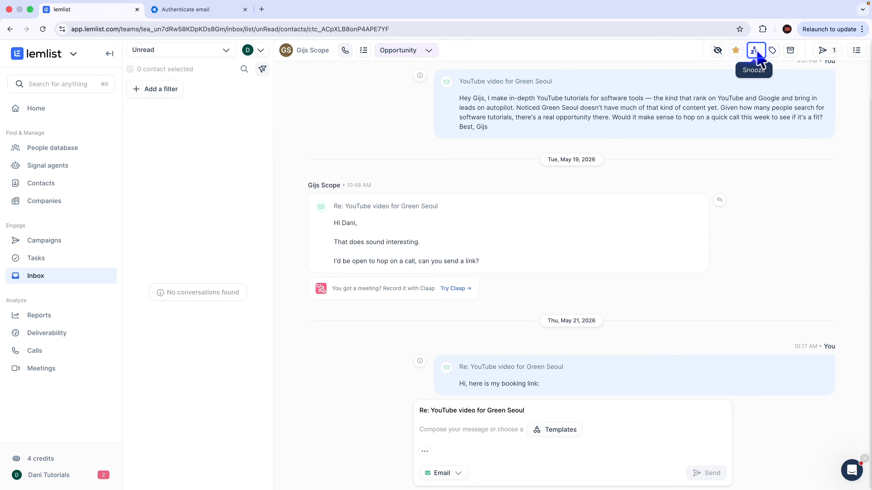
pyautogui.click(770, 52)
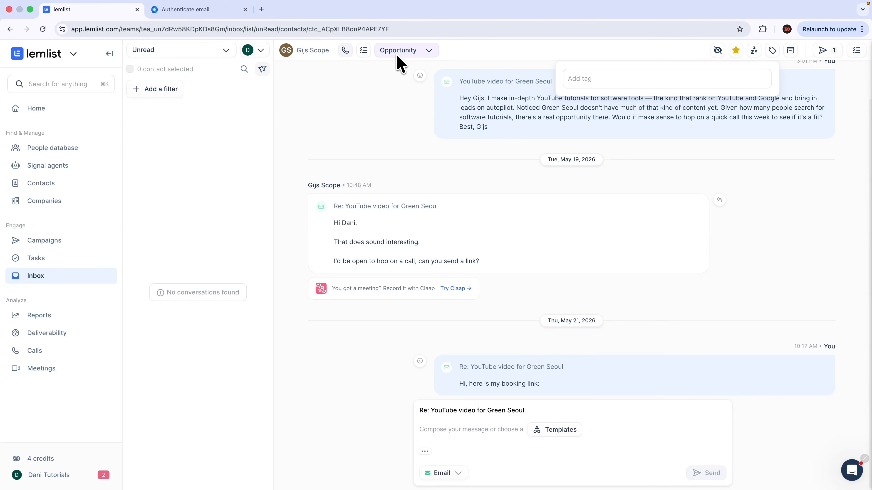
pyautogui.click(606, 81)
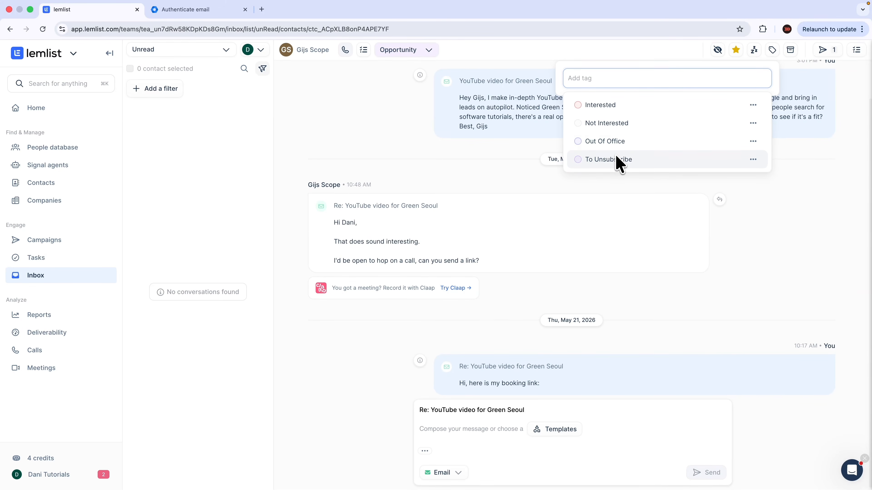
pyautogui.write('j')
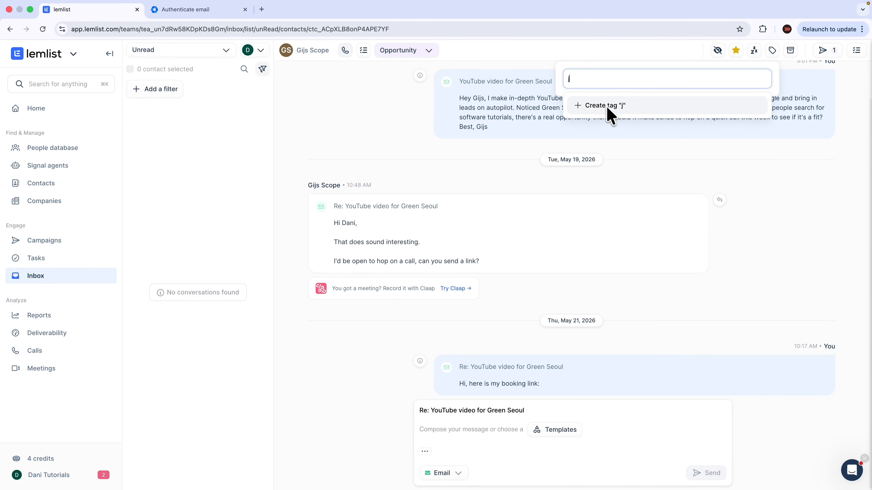
pyautogui.press('BackSpace')
pyautogui.click(546, 301)
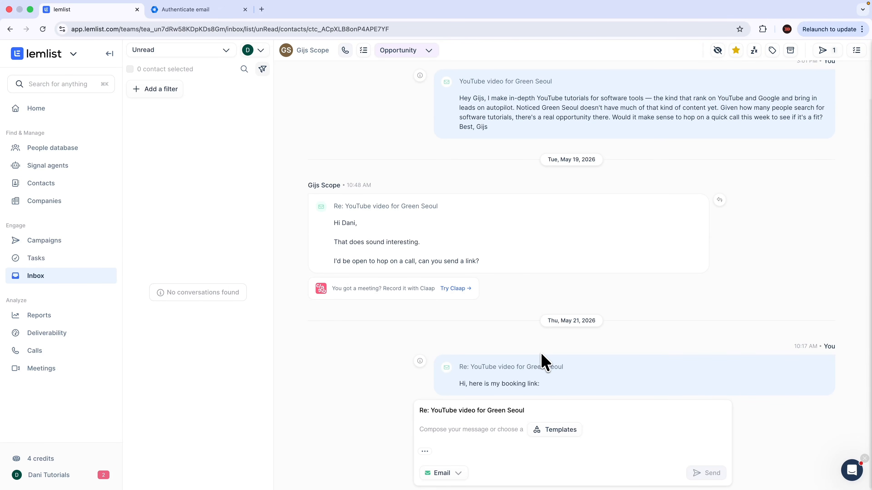
pyautogui.scroll(1, 570, 328)
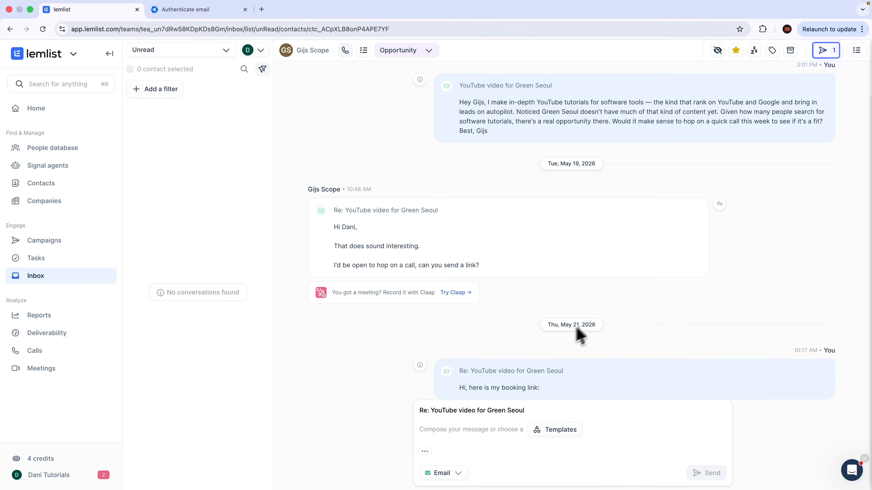
pyautogui.click(828, 52)
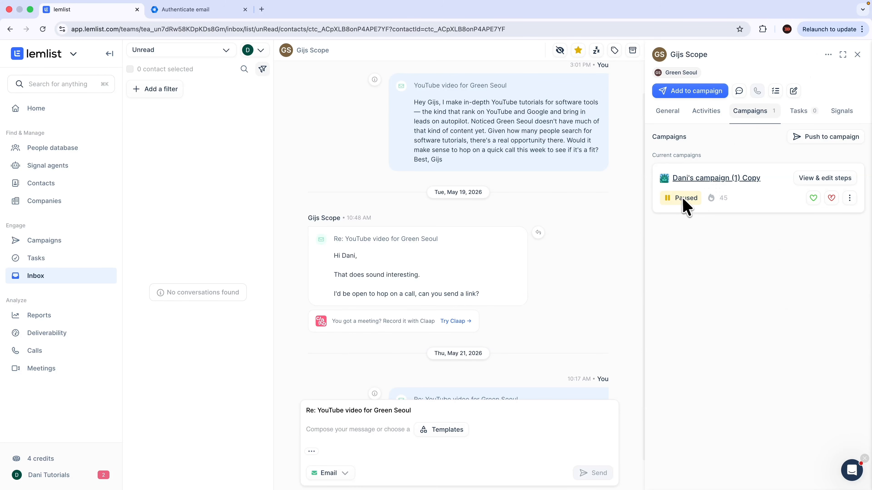
# End Dani's campaign (1) Copy for the Green Seoul contact and close the contact panel.
pyautogui.click(850, 198)
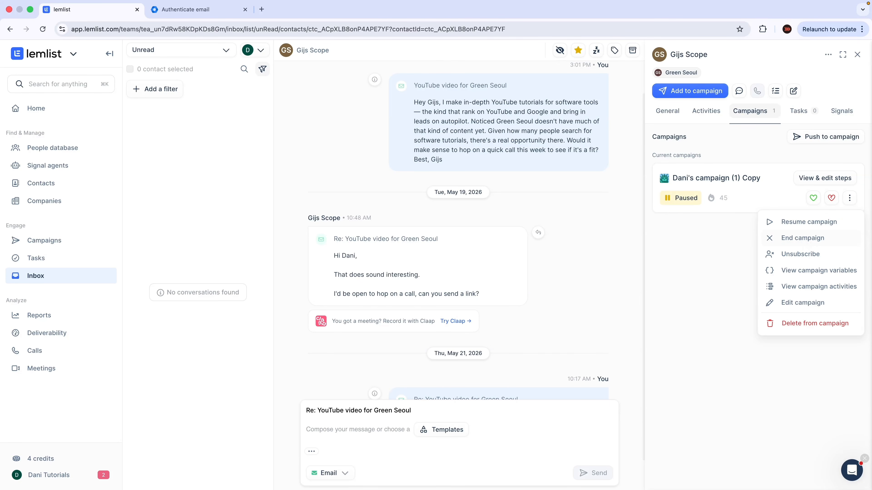
pyautogui.click(811, 244)
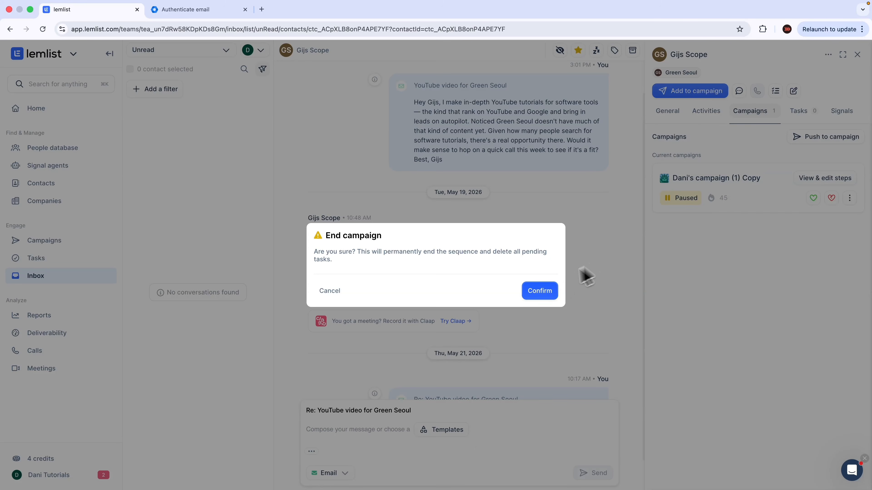
pyautogui.click(535, 296)
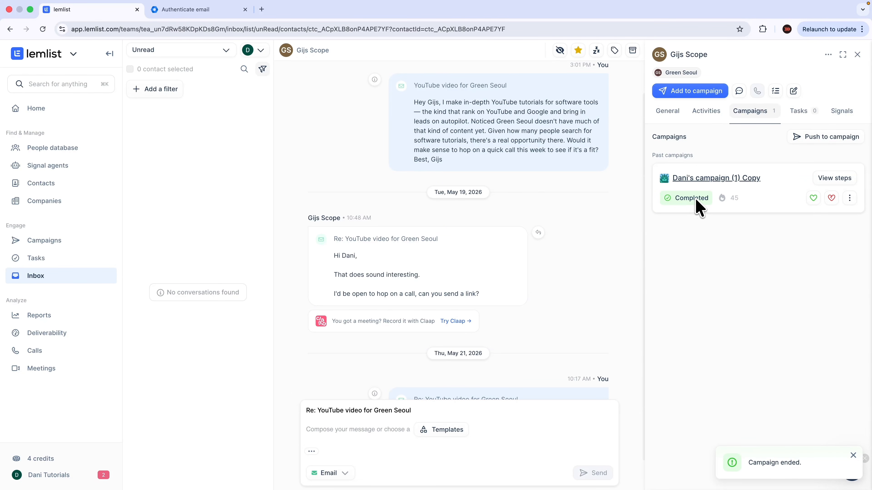
pyautogui.click(858, 54)
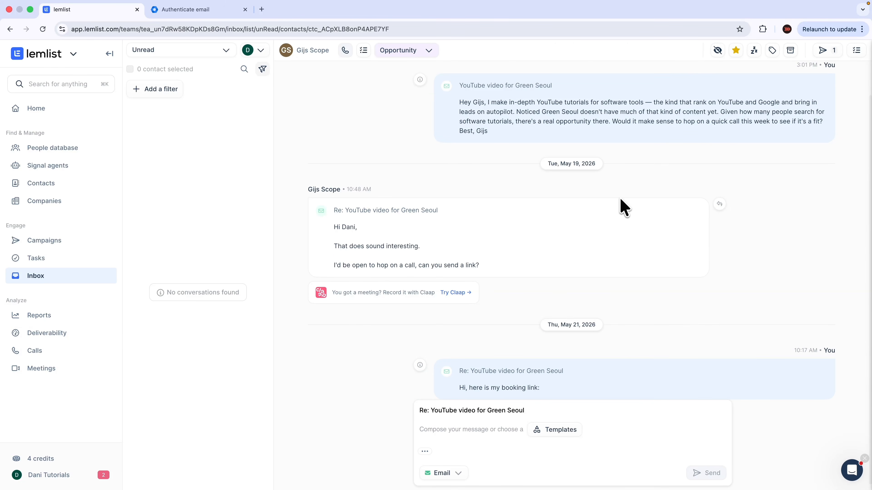
# Open Reports and apply the Last 7 days range, May 14–21, 2026.
pyautogui.click(59, 317)
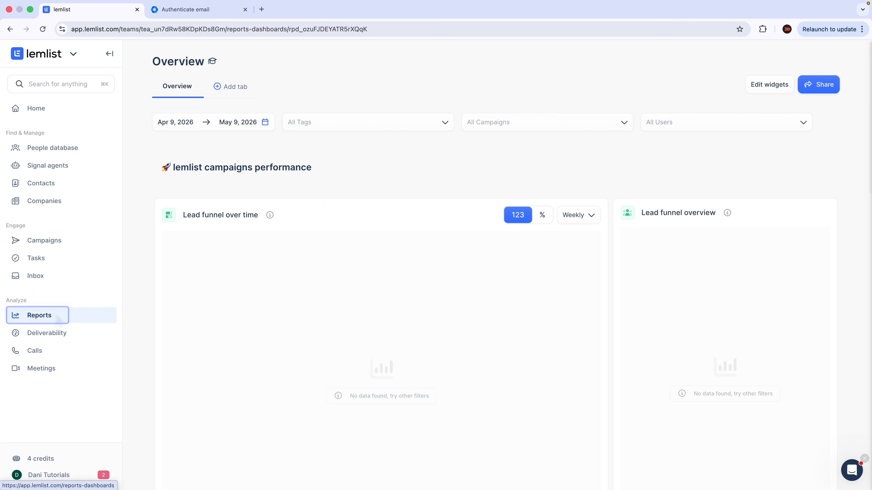
pyautogui.click(262, 127)
pyautogui.click(369, 206)
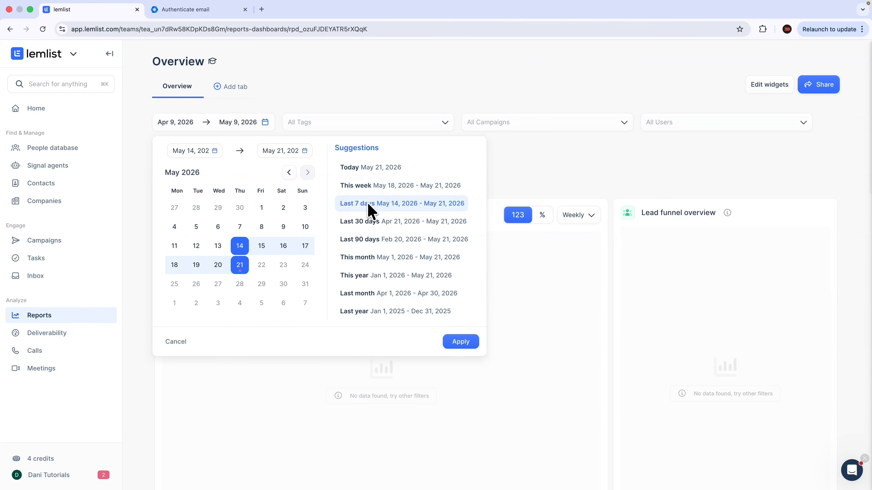
pyautogui.click(454, 343)
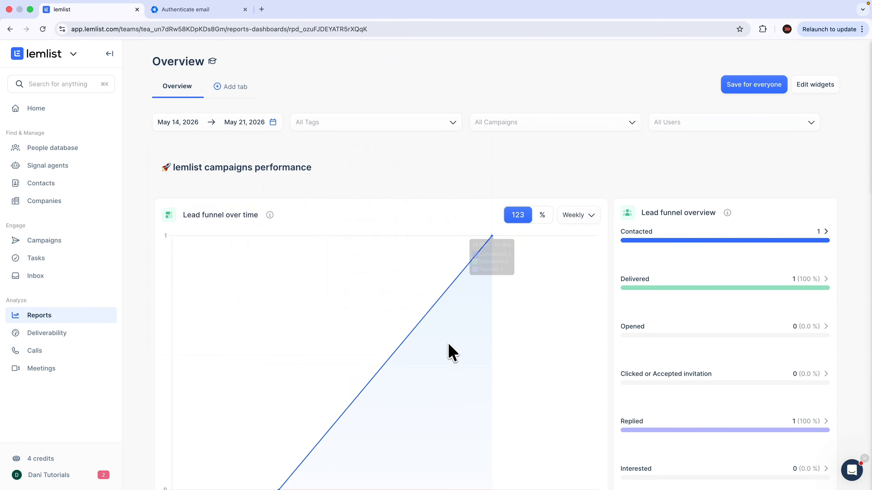
pyautogui.scroll(-3, 450, 351)
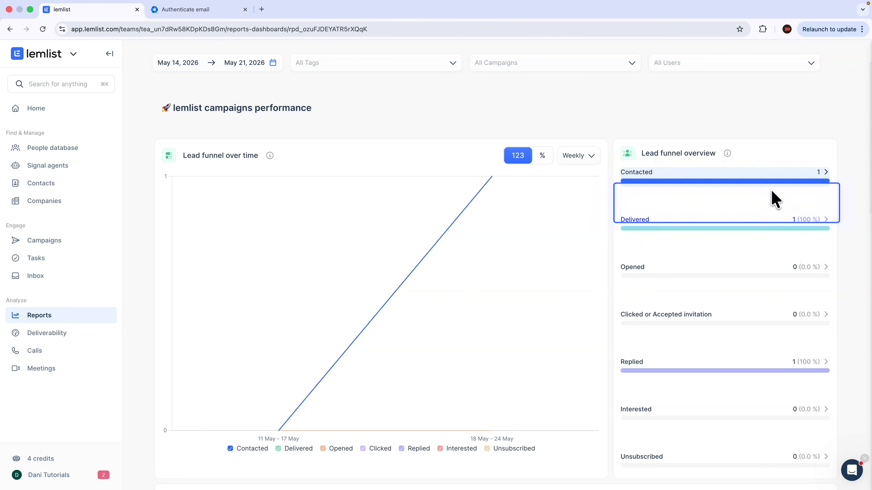
pyautogui.scroll(-1, 730, 374)
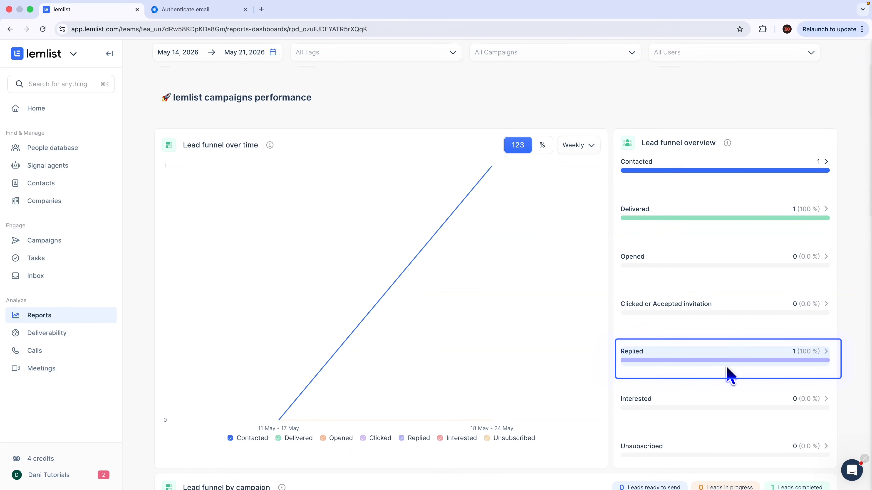
# Review the Campaigns and Users filter options and scroll through the report results.
pyautogui.click(521, 58)
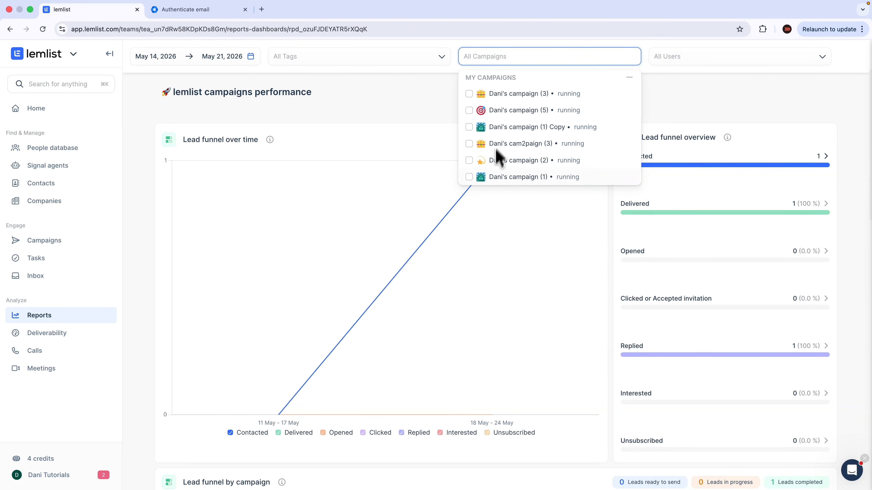
pyautogui.click(683, 61)
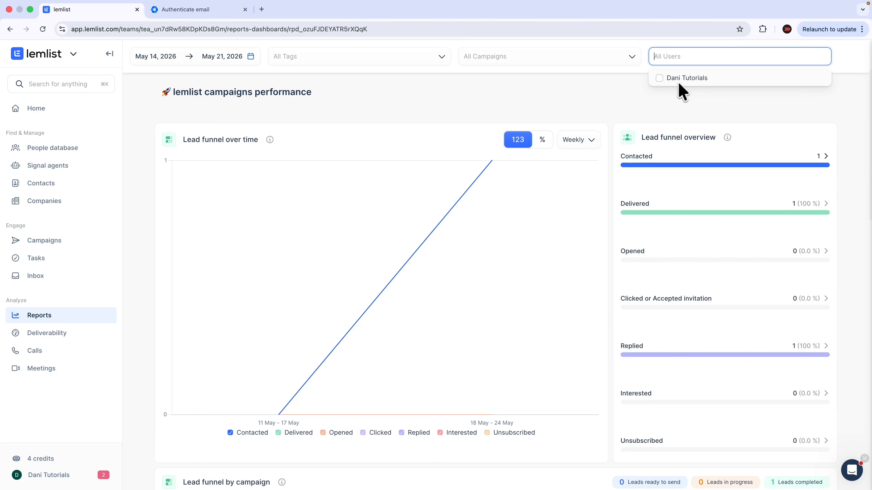
pyautogui.click(653, 106)
pyautogui.scroll(-5, 652, 115)
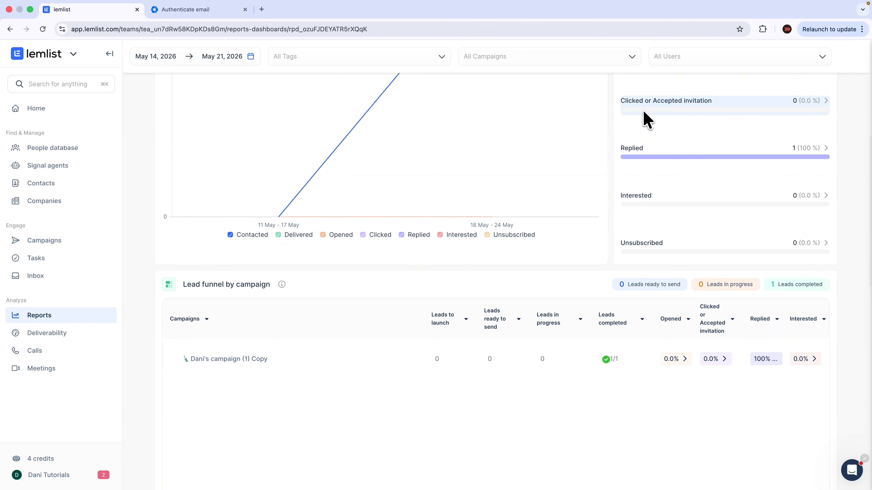
pyautogui.scroll(-3, 647, 119)
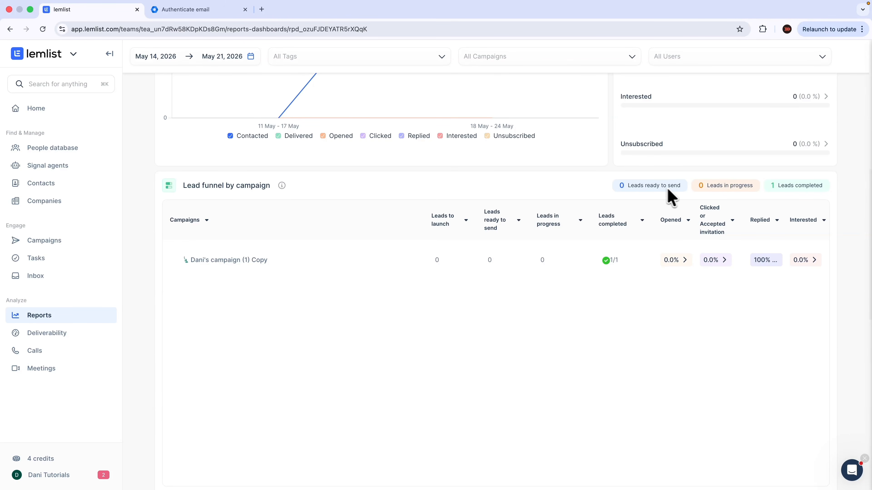
pyautogui.scroll(-10, 526, 224)
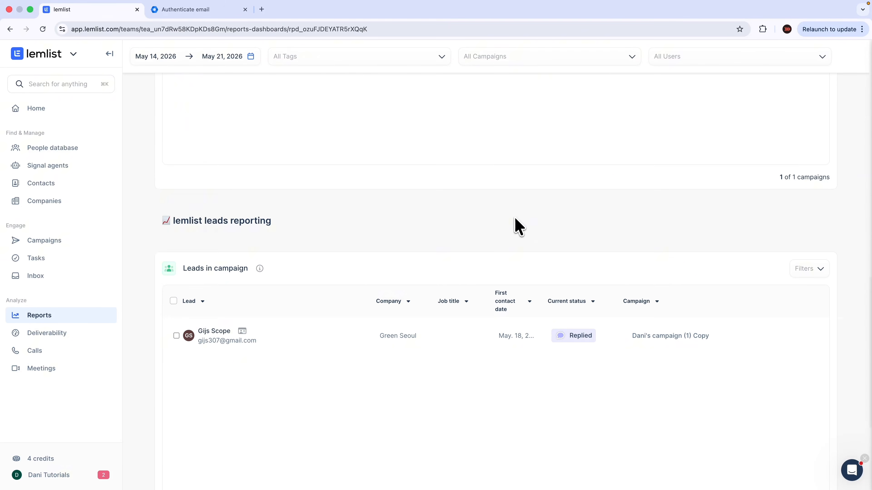
pyautogui.scroll(-4, 192, 261)
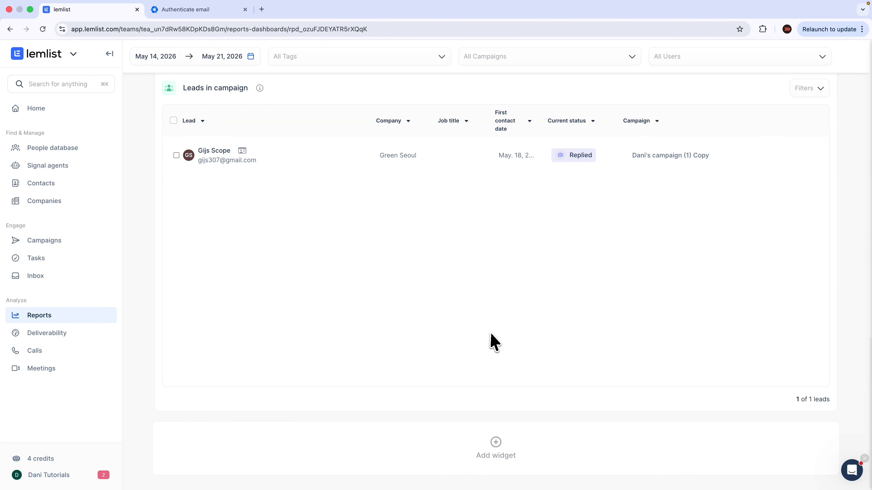
pyautogui.scroll(15, 487, 339)
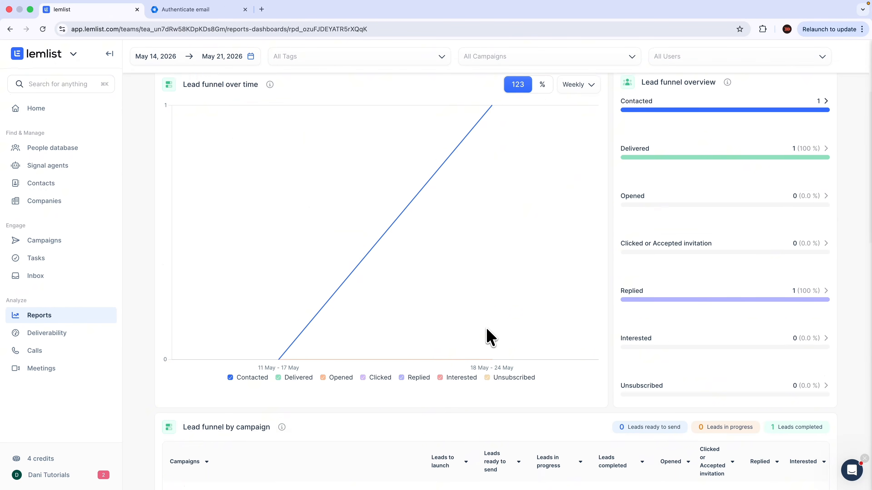
# Create an 'analytics' report tab and add the Call performance by rep widget.
pyautogui.click(231, 87)
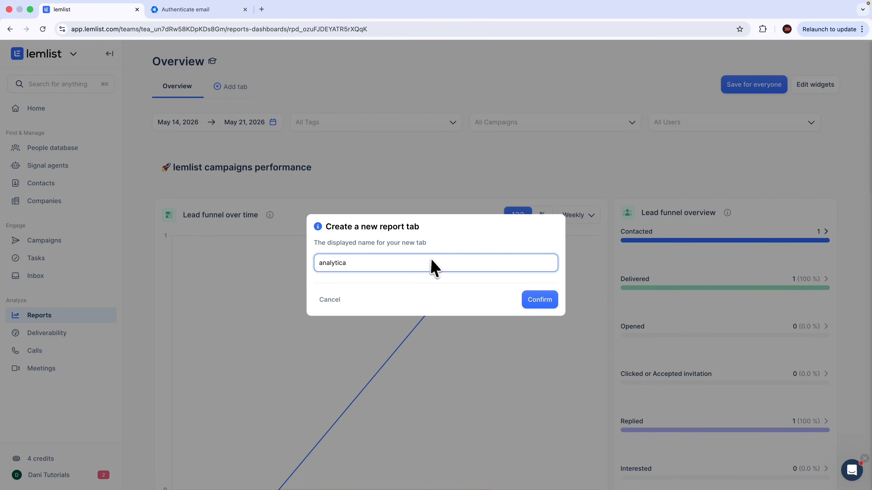
pyautogui.click(538, 300)
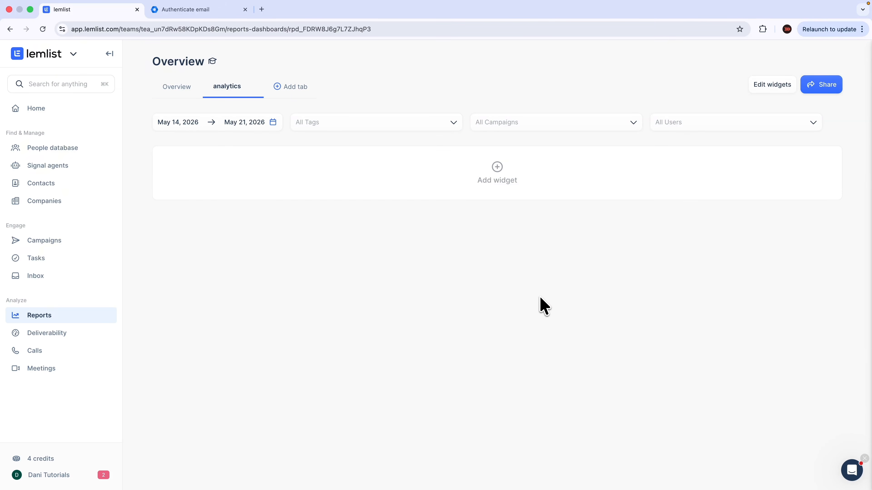
pyautogui.click(503, 182)
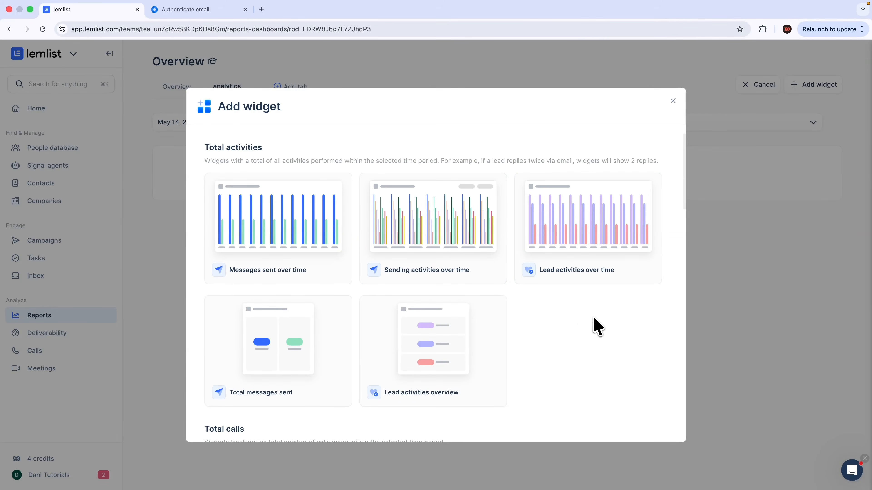
pyautogui.scroll(-3, 595, 325)
pyautogui.scroll(-15, 593, 316)
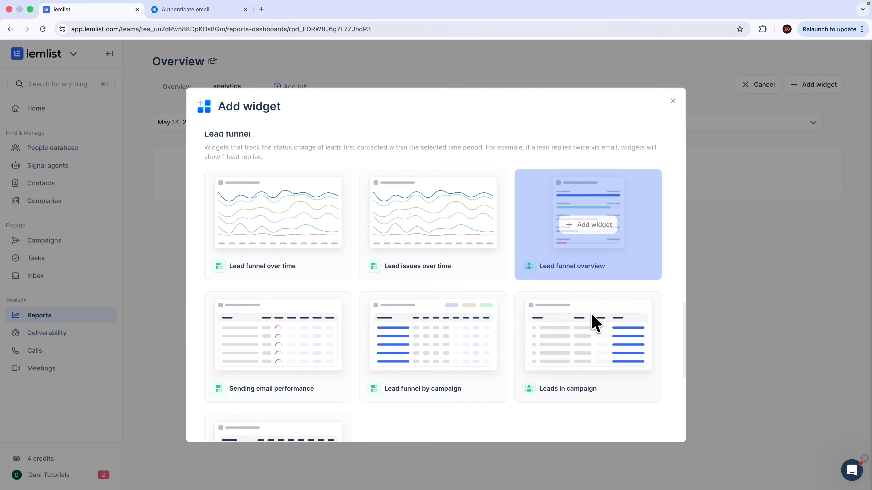
pyautogui.scroll(-3, 590, 315)
pyautogui.scroll(10, 587, 318)
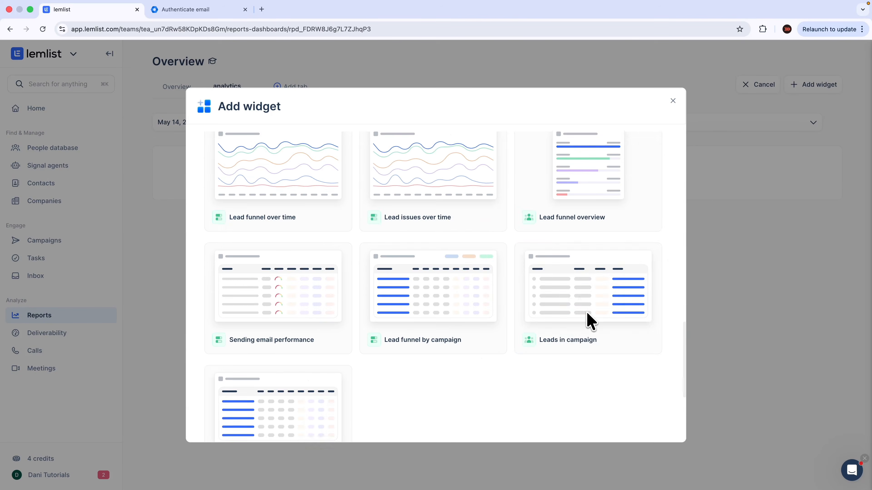
pyautogui.scroll(2, 589, 321)
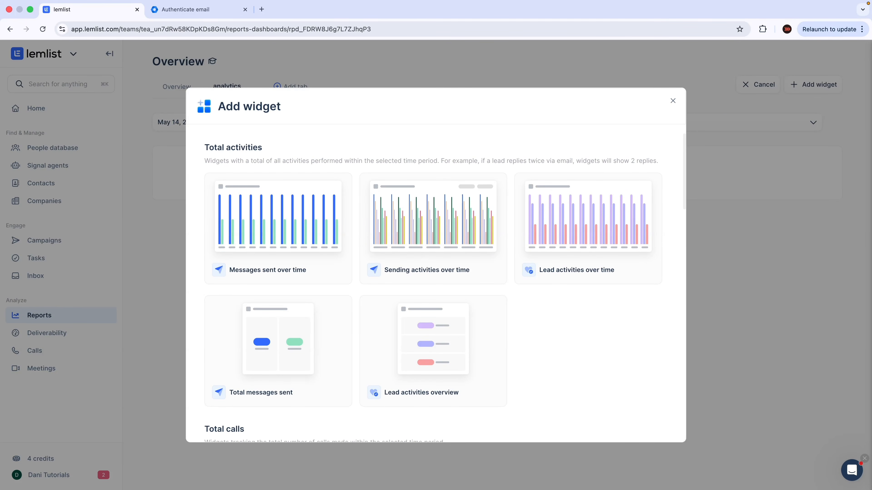
pyautogui.scroll(-10, 591, 318)
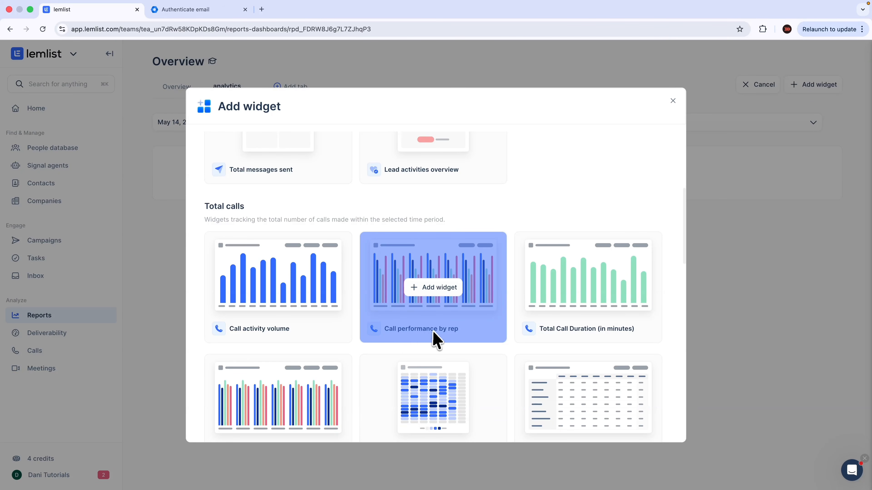
pyautogui.scroll(-1, 429, 336)
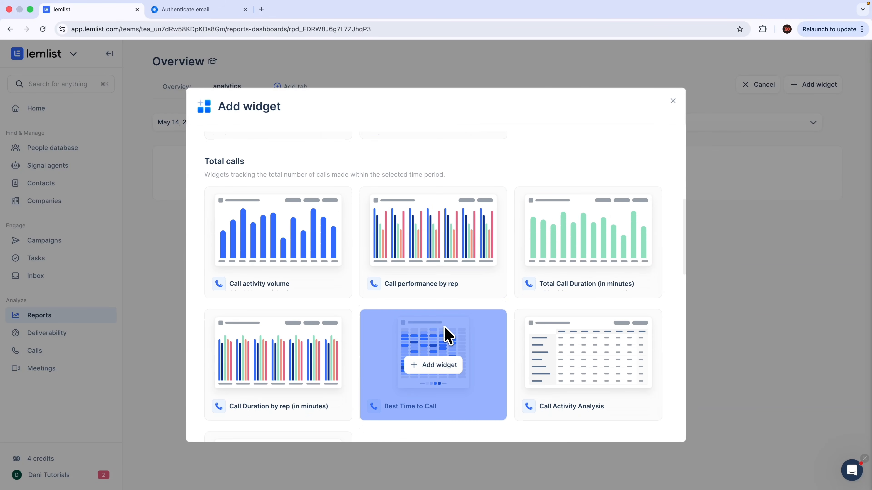
pyautogui.scroll(-4, 481, 340)
pyautogui.scroll(8, 560, 349)
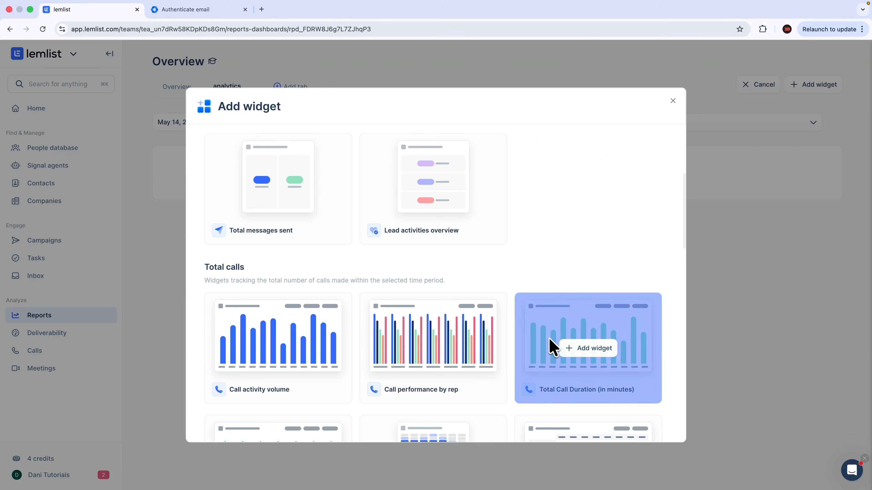
pyautogui.click(394, 343)
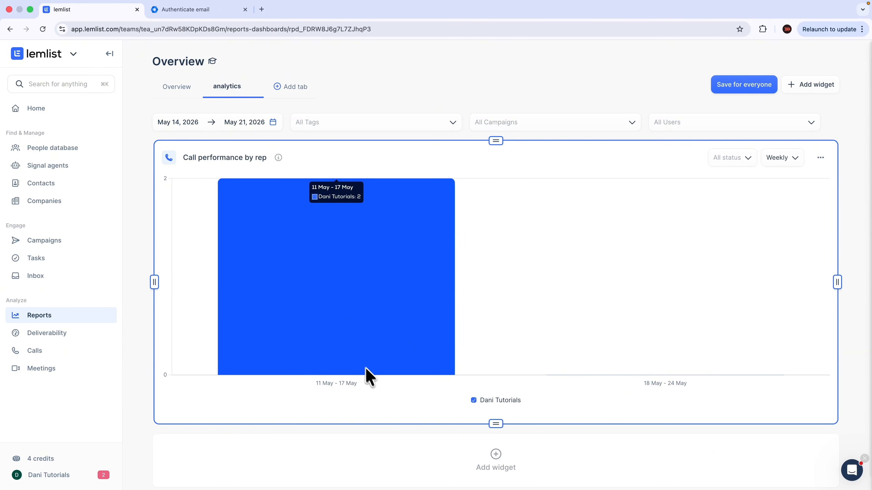
# Add Messages sent over time above the call chart and save the layout for everyone.
pyautogui.click(444, 442)
pyautogui.click(264, 235)
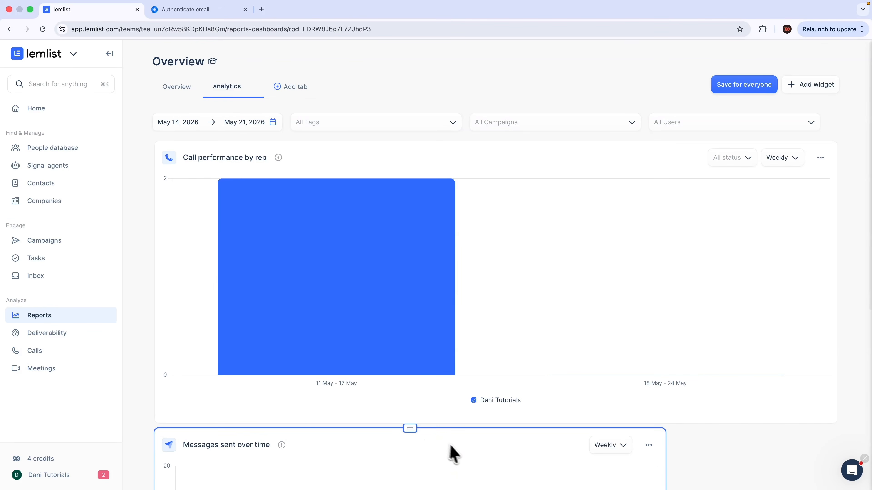
pyautogui.moveTo(449, 452); pyautogui.dragTo(459, 204)
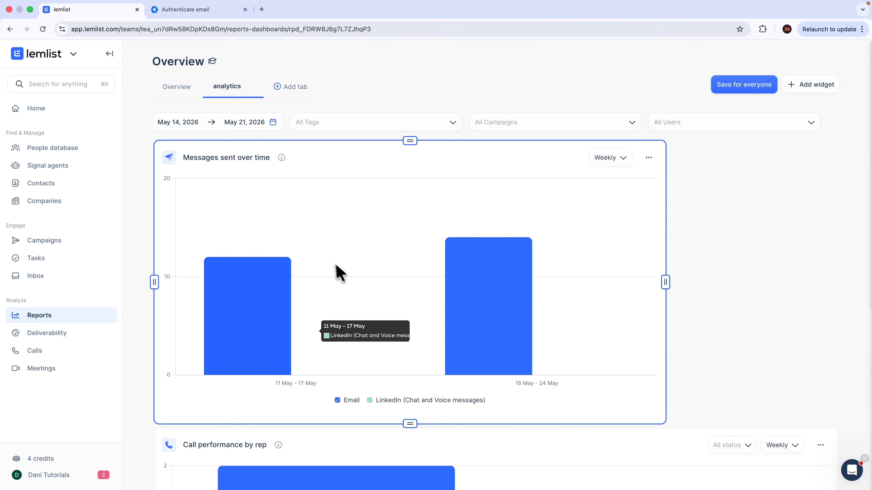
pyautogui.click(737, 86)
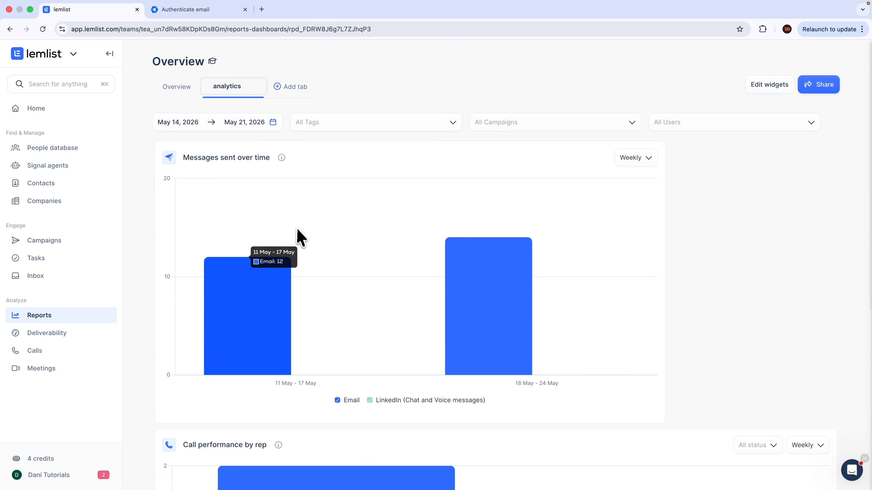
pyautogui.scroll(-6, 298, 237)
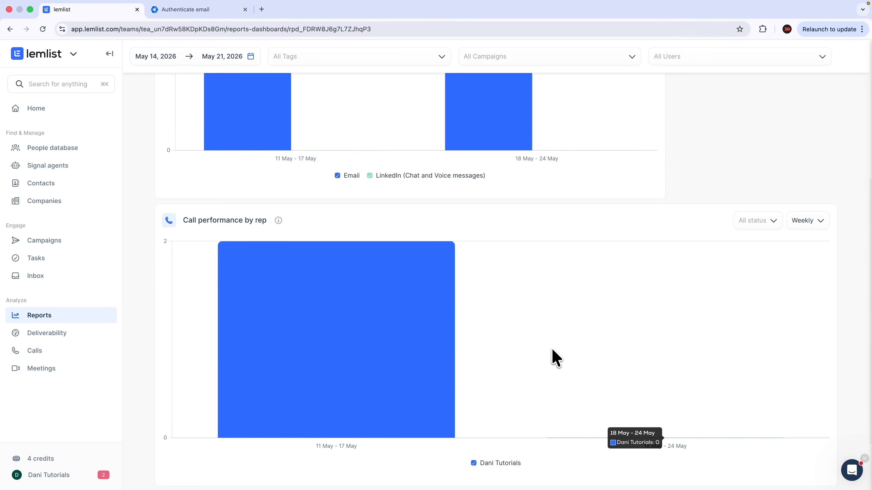
pyautogui.scroll(6, 553, 357)
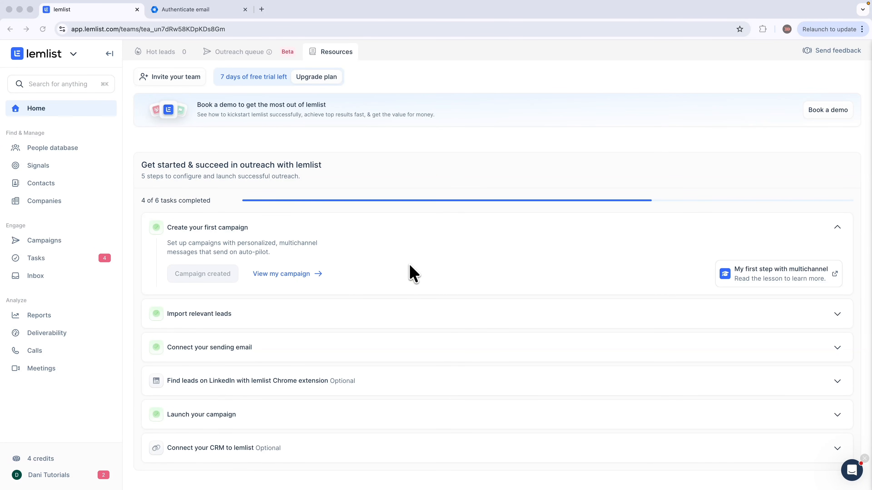
# Open the Templates library from the account menu.
pyautogui.click(47, 475)
pyautogui.click(48, 478)
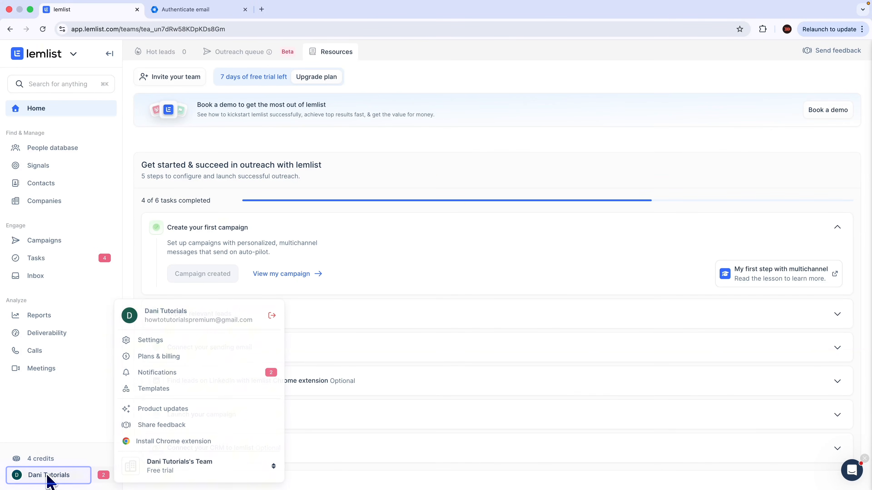
pyautogui.click(149, 394)
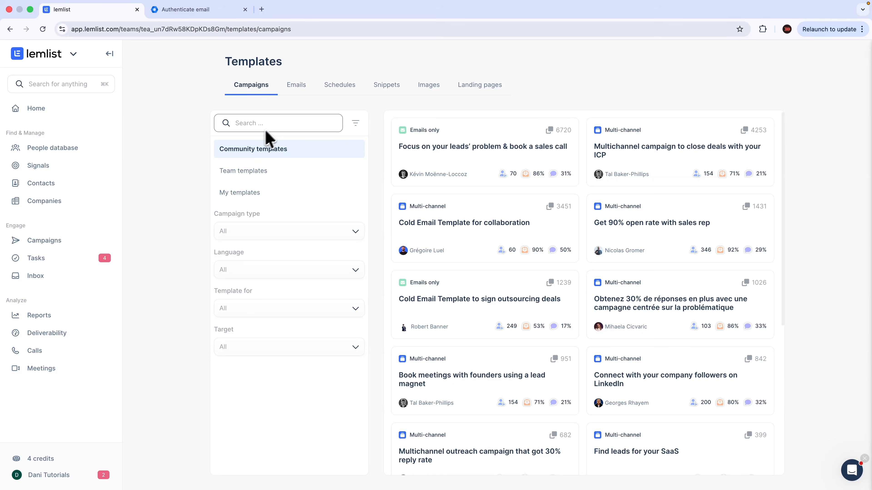
# Browse the Emails, Snippets, Images and Landing pages tabs, then start a new image template.
pyautogui.click(289, 93)
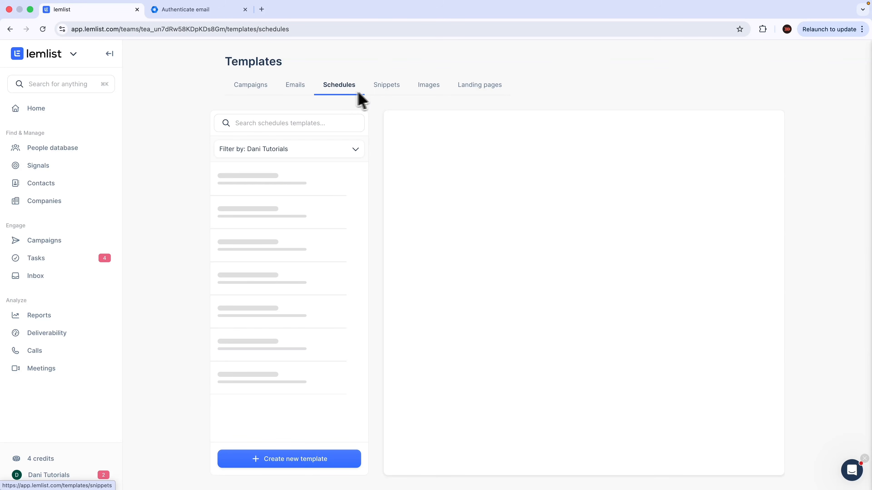
pyautogui.click(381, 90)
pyautogui.click(427, 92)
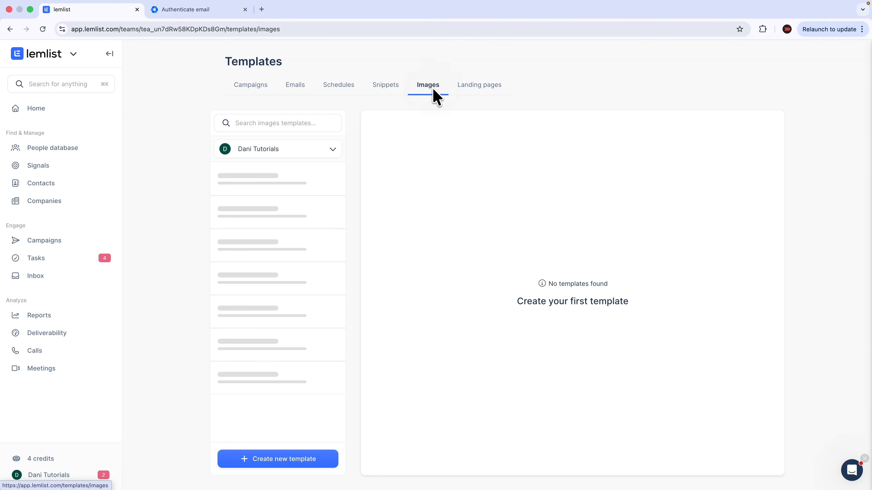
pyautogui.click(479, 90)
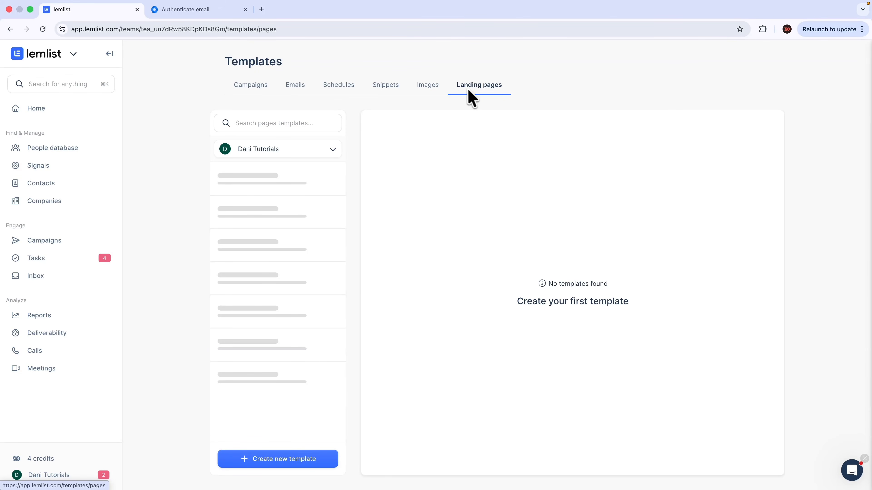
pyautogui.click(430, 85)
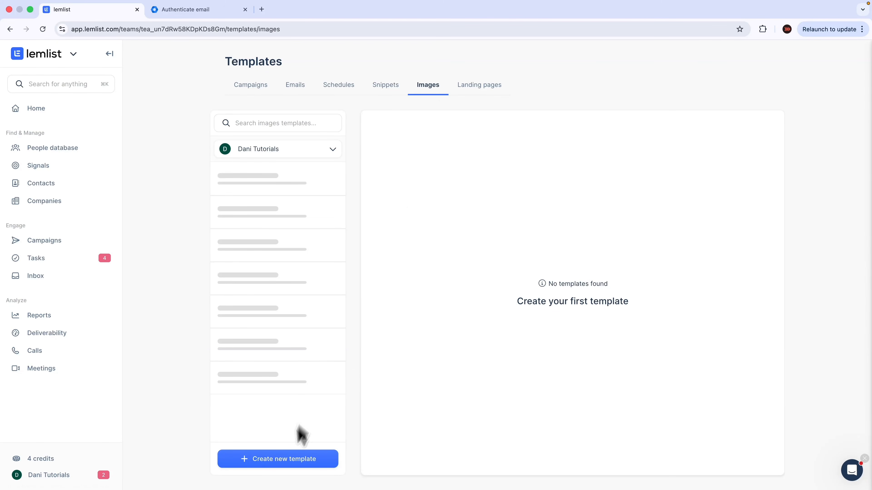
pyautogui.click(284, 462)
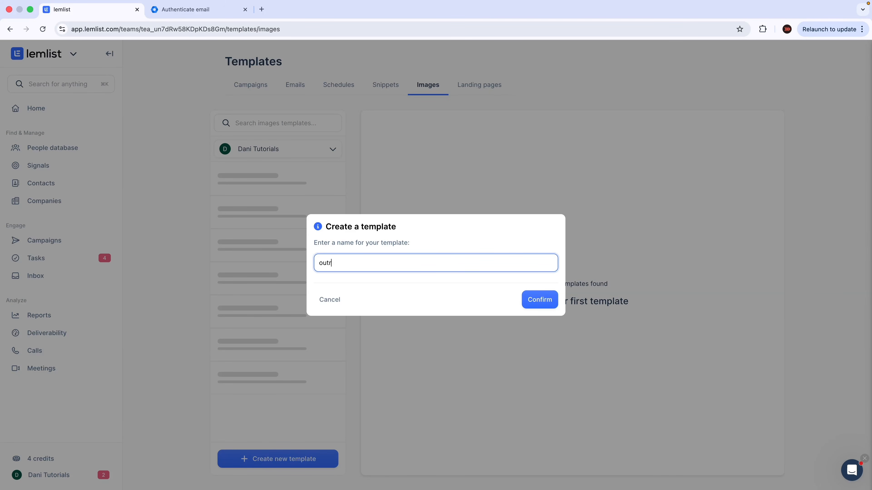
# Name the template 'linkedin outreach' and add an enlarged website screenshot element.
pyautogui.write('linkedin outreach')
pyautogui.click(551, 304)
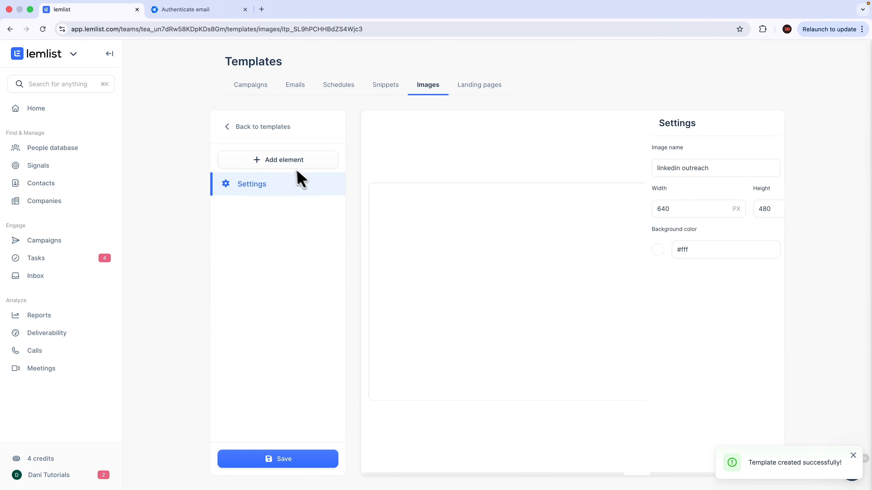
pyautogui.click(286, 165)
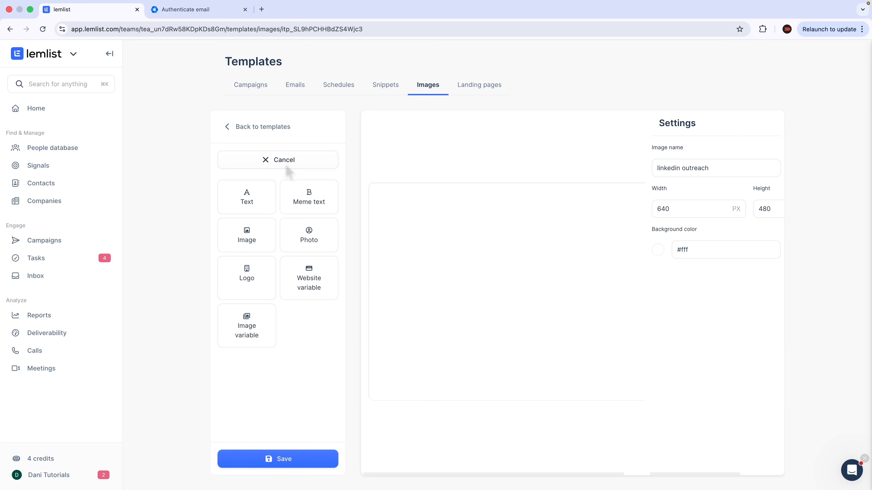
pyautogui.click(310, 288)
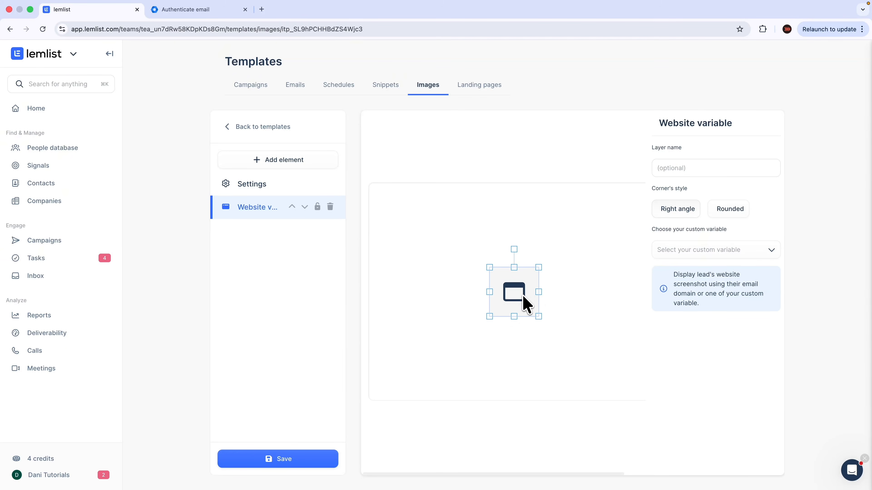
pyautogui.moveTo(525, 306); pyautogui.dragTo(579, 398)
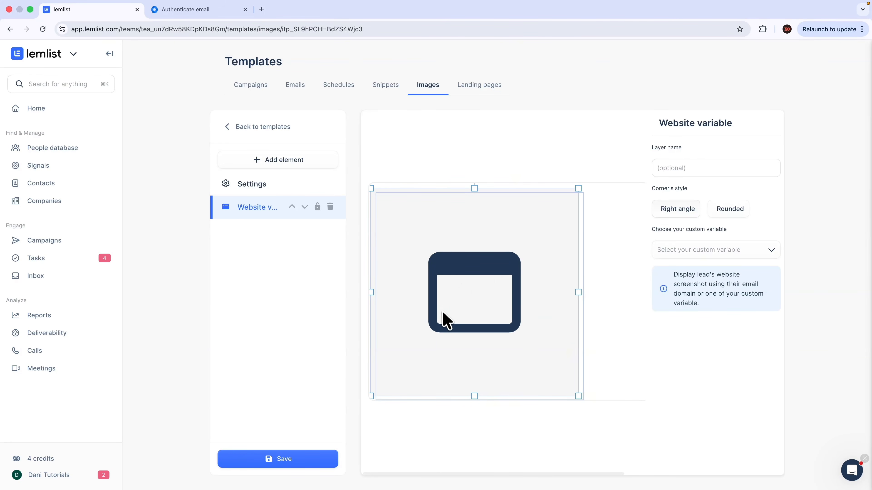
# Add a top-left one-line text layer reading '{{firstName}}, you need to see this'.
pyautogui.click(259, 165)
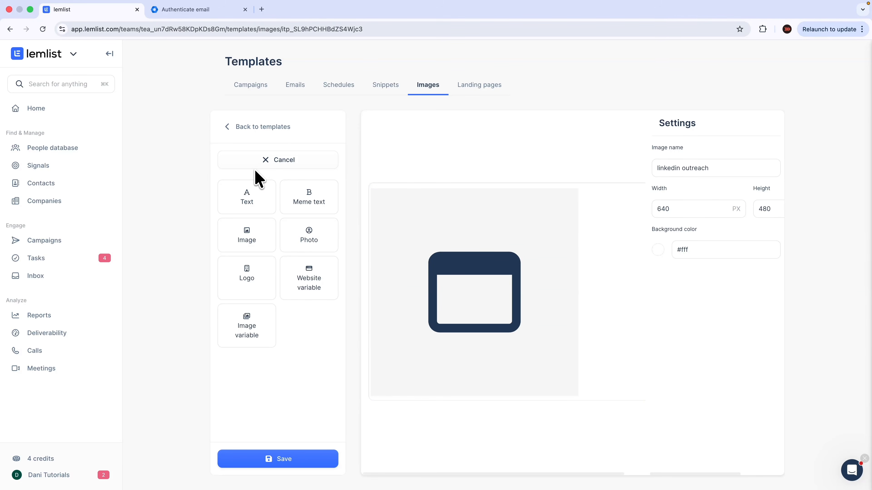
pyautogui.click(246, 201)
pyautogui.moveTo(710, 234); pyautogui.dragTo(673, 193)
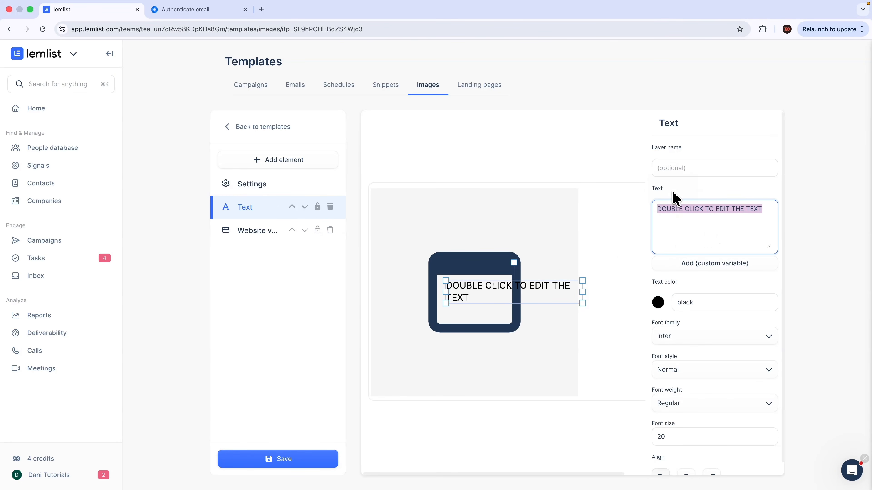
pyautogui.press('BackSpace')
pyautogui.click(699, 265)
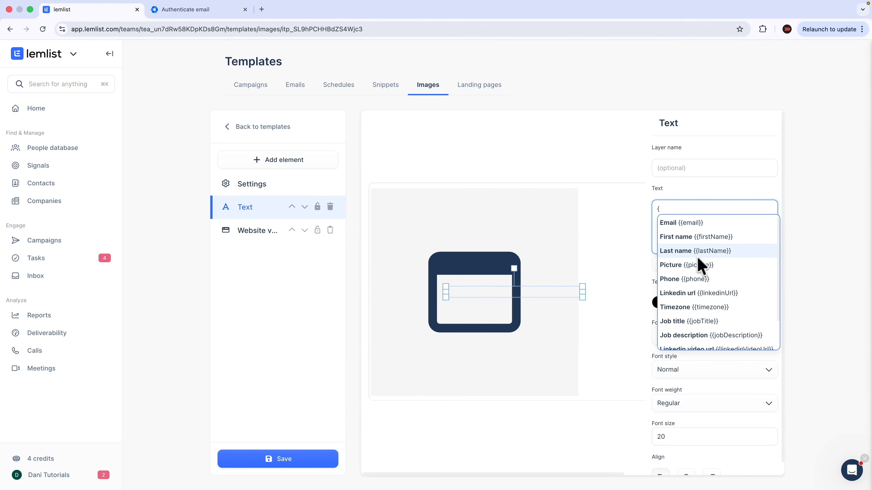
pyautogui.click(703, 240)
pyautogui.moveTo(564, 296); pyautogui.dragTo(481, 205)
pyautogui.click(726, 219)
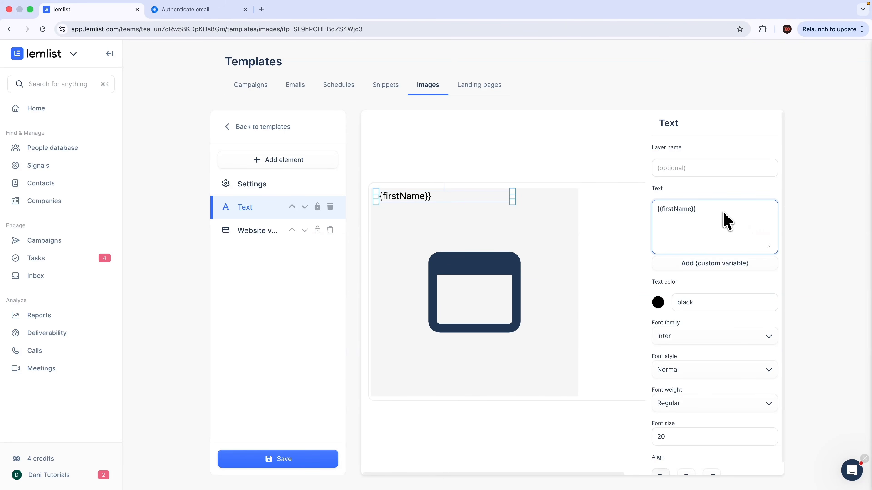
pyautogui.write(', you need to se')
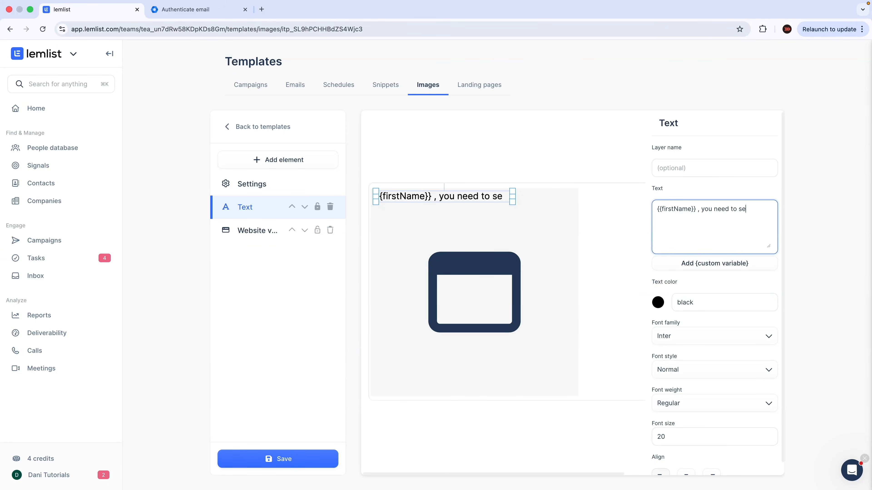
pyautogui.write('e this')
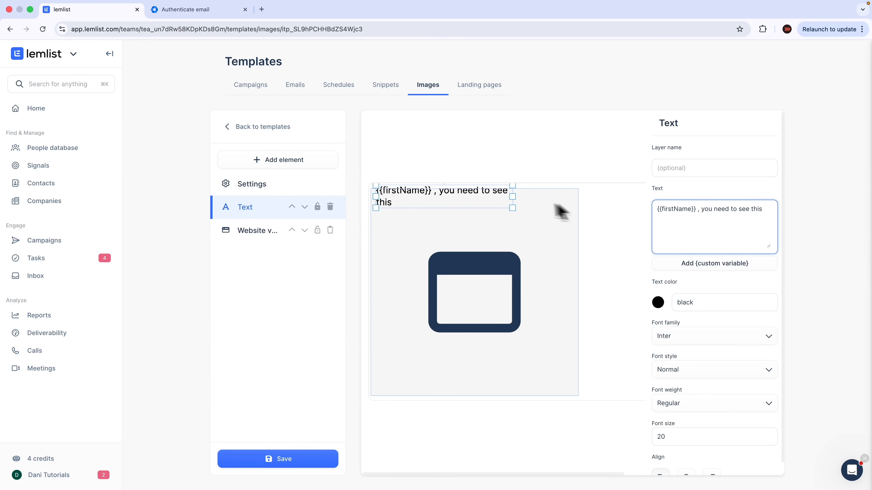
pyautogui.moveTo(514, 202); pyautogui.dragTo(561, 205)
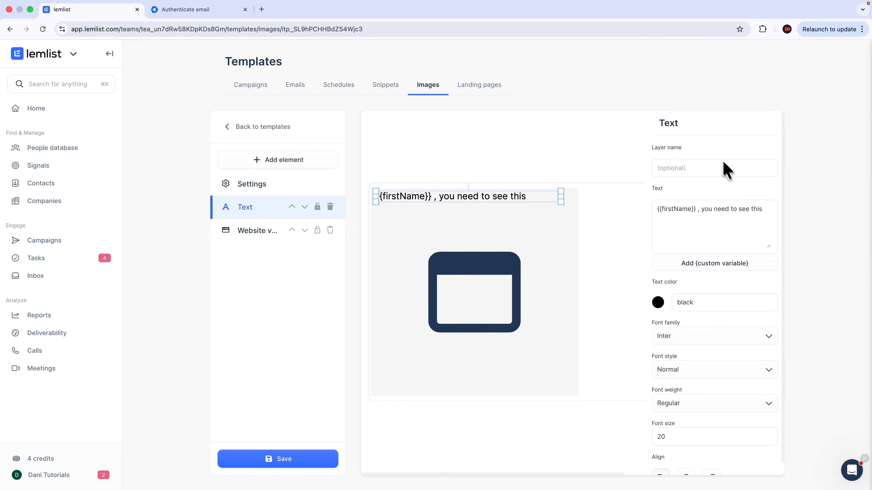
# Add a meme text layer over the lower half of the image.
pyautogui.click(278, 161)
pyautogui.click(307, 199)
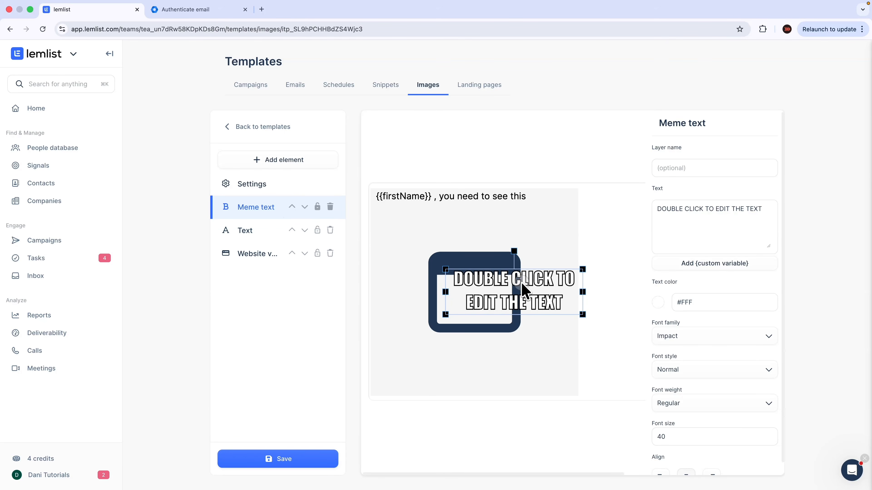
pyautogui.moveTo(515, 287); pyautogui.dragTo(457, 305)
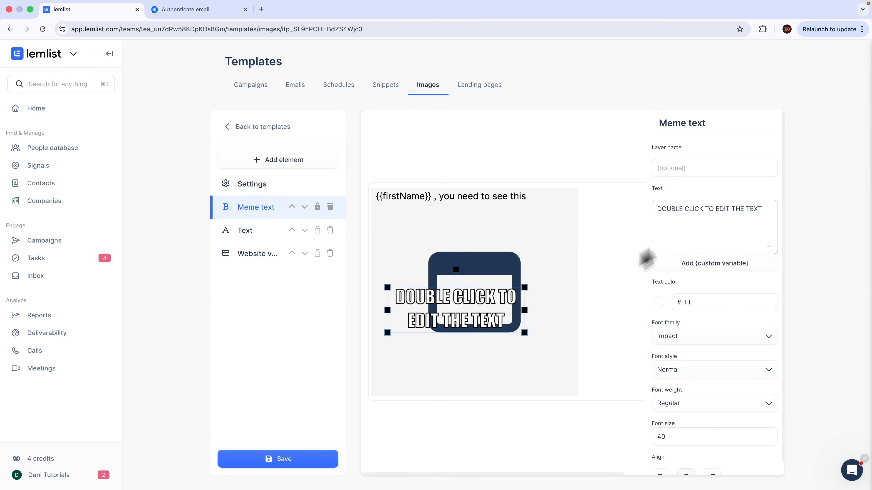
pyautogui.scroll(-1, 702, 271)
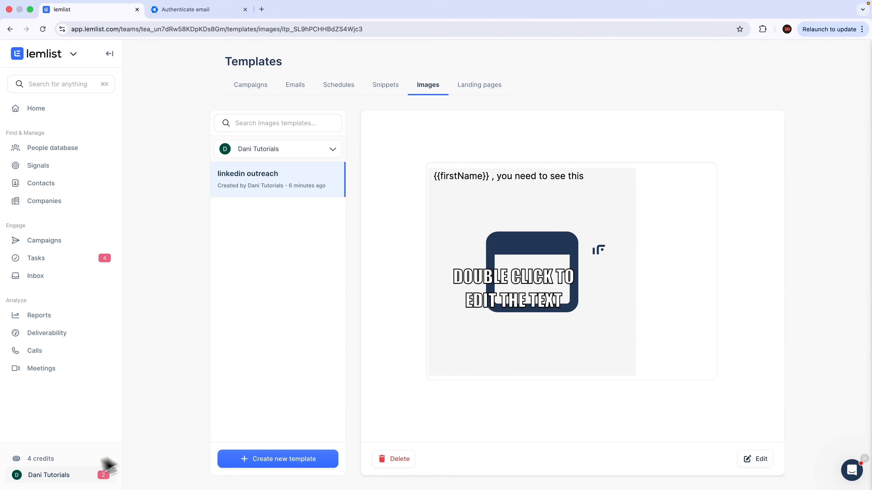
pyautogui.click(54, 478)
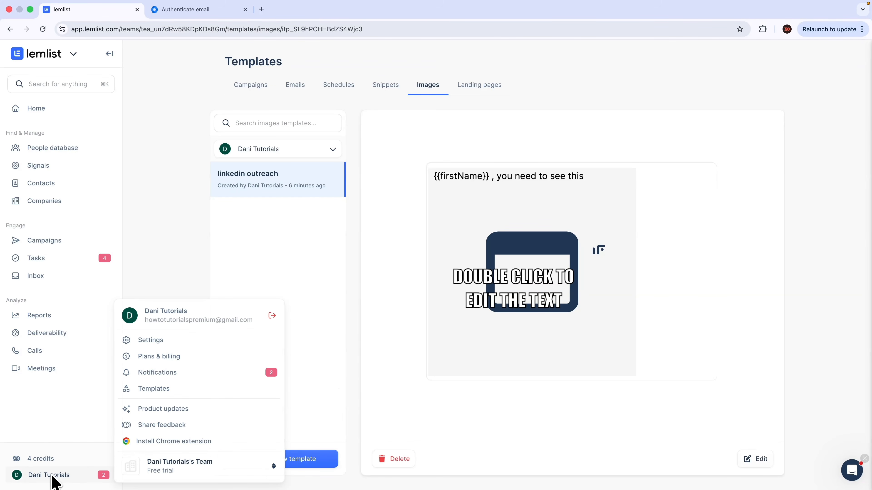
# In account settings, review the Team, sending, domains and call settings.
pyautogui.click(150, 340)
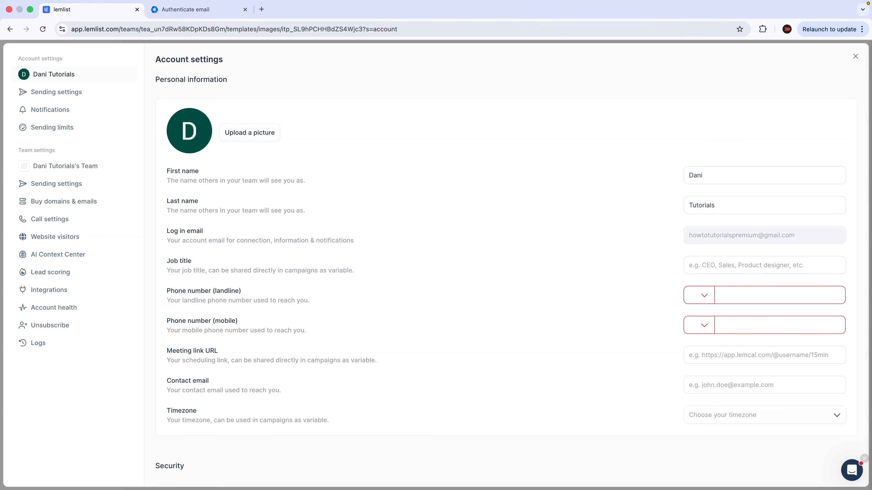
pyautogui.click(72, 171)
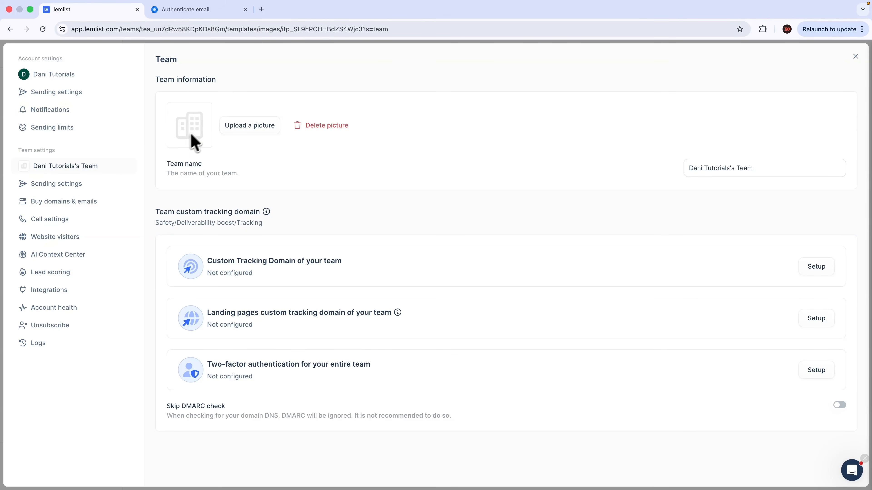
pyautogui.click(70, 184)
pyautogui.click(69, 201)
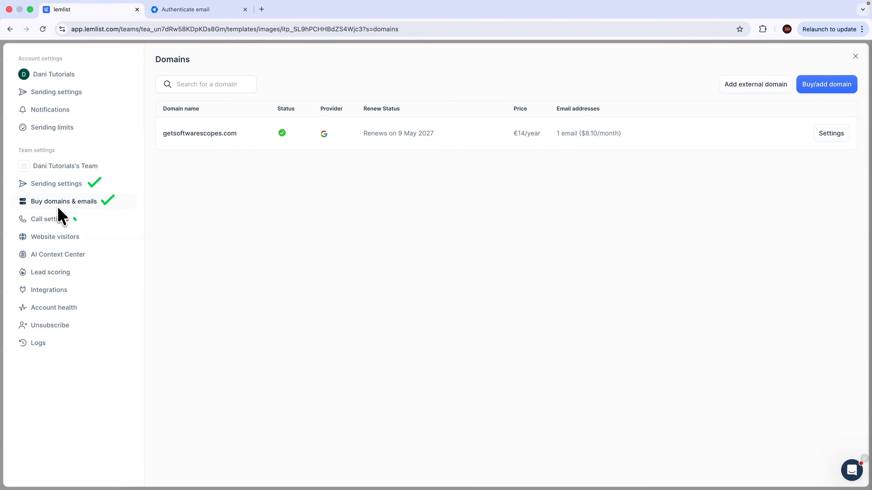
pyautogui.click(55, 218)
# Read through the Website visitors tracking setup, then go to AI Context Center.
pyautogui.click(43, 238)
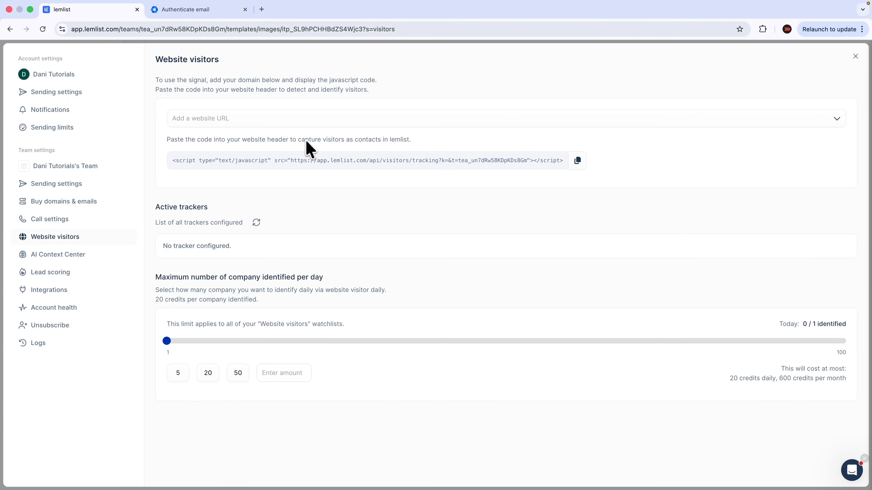
pyautogui.moveTo(302, 141); pyautogui.dragTo(420, 144)
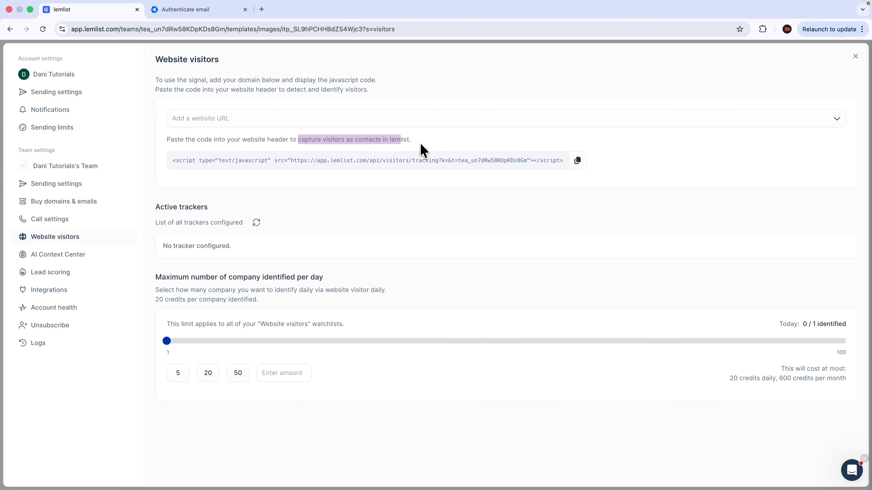
pyautogui.click(421, 151)
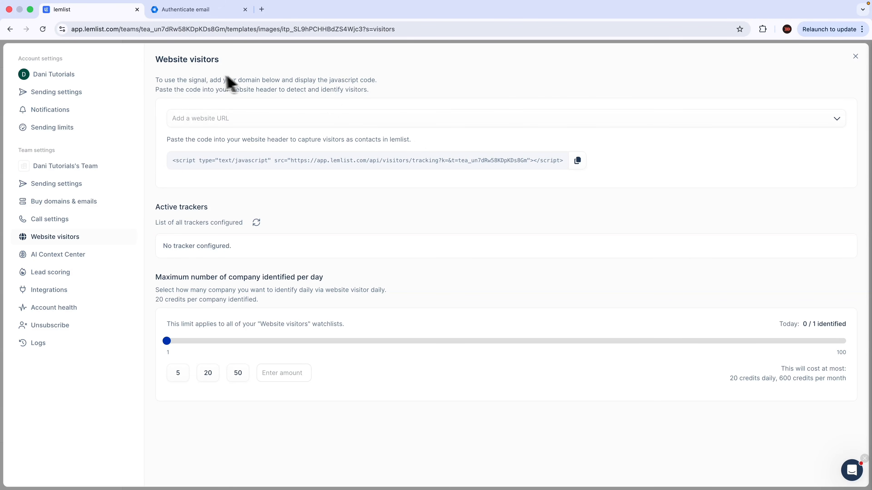
pyautogui.moveTo(189, 80); pyautogui.dragTo(208, 84)
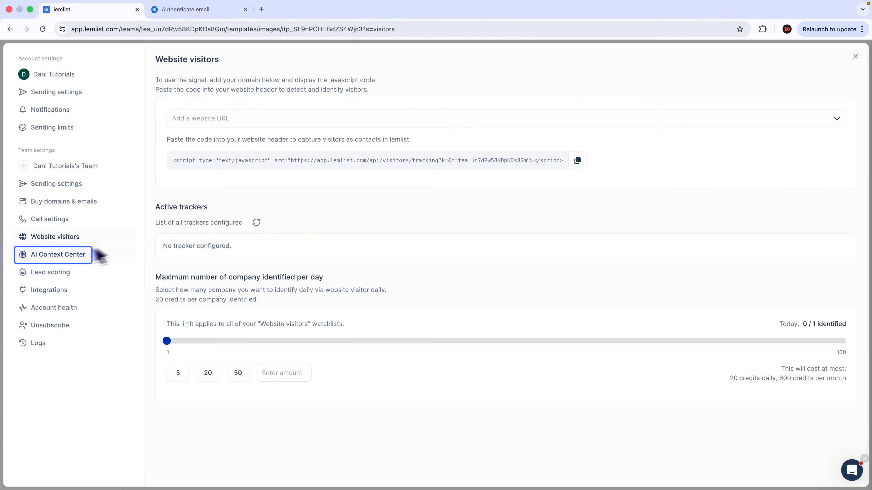
pyautogui.click(64, 258)
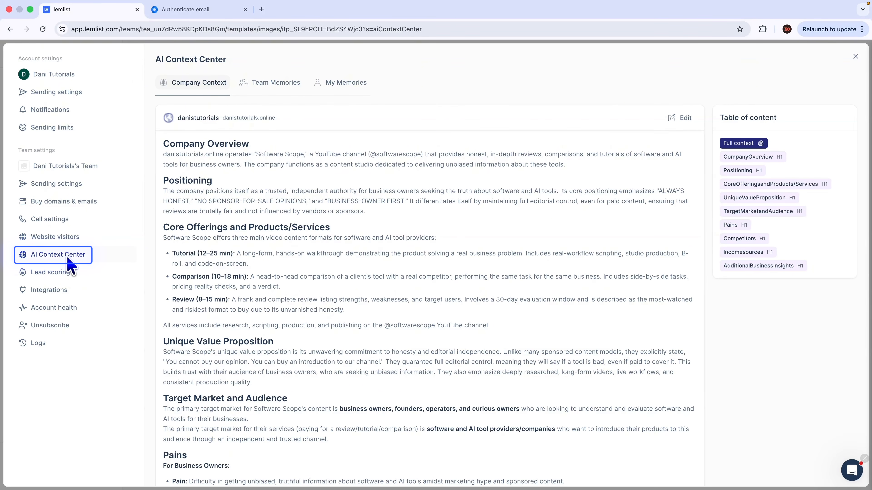
# In Lead scoring, set 'Clicked on a link' to 4 points, then lower it to 1.
pyautogui.click(67, 270)
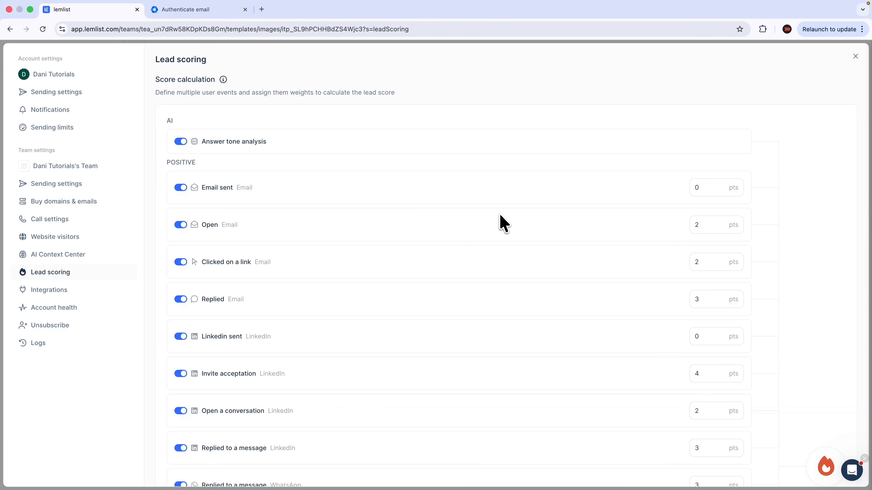
pyautogui.scroll(-10, 229, 169)
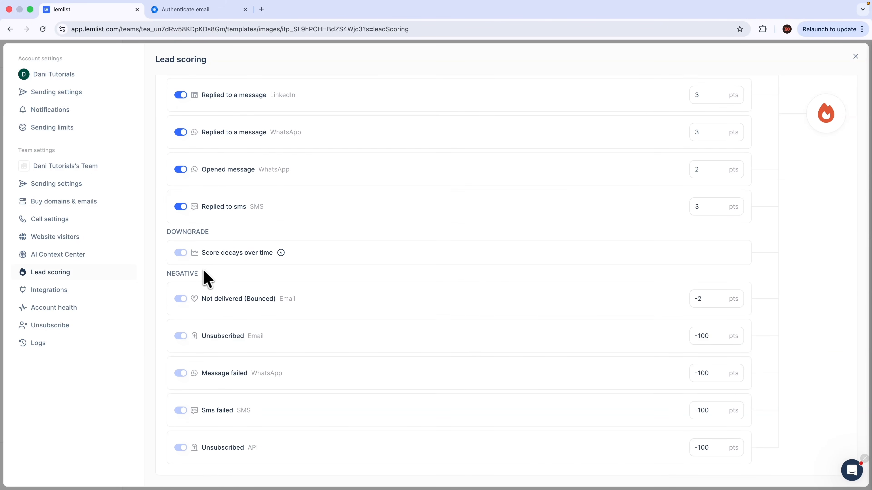
pyautogui.scroll(10, 554, 290)
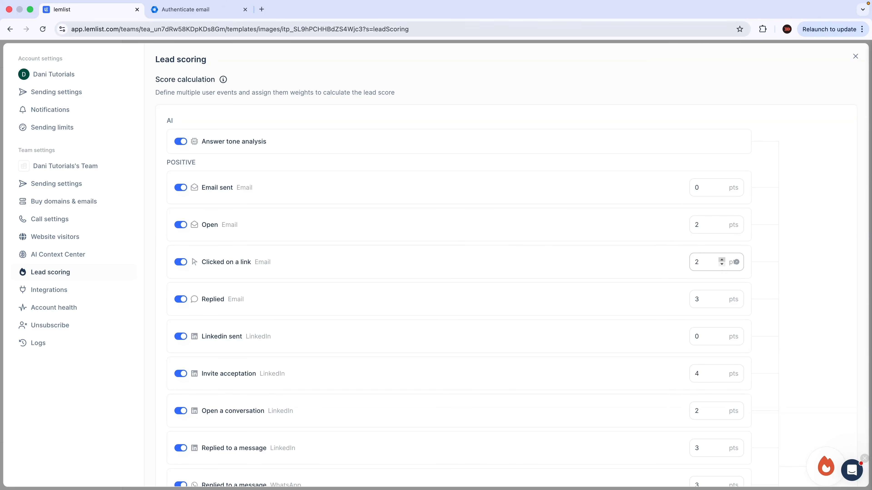
pyautogui.click(721, 260)
pyautogui.click(721, 260)
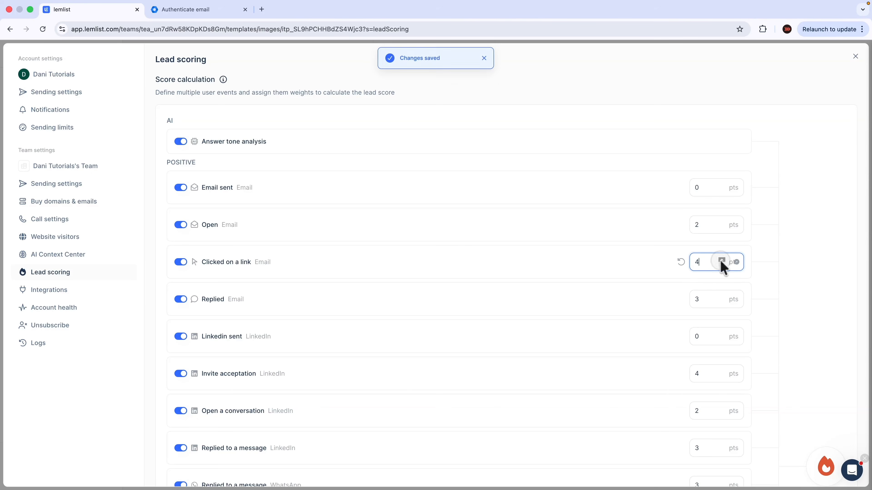
pyautogui.click(638, 270)
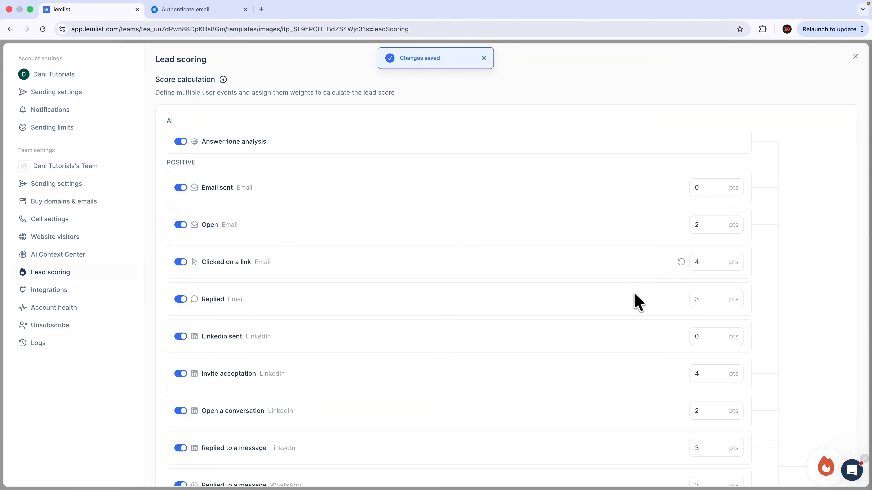
pyautogui.click(717, 263)
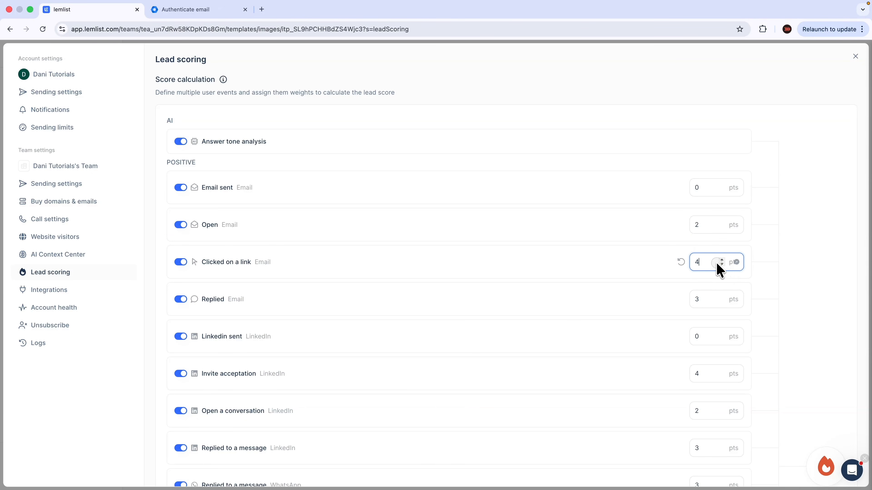
pyautogui.click(722, 265)
pyautogui.click(723, 267)
pyautogui.click(638, 278)
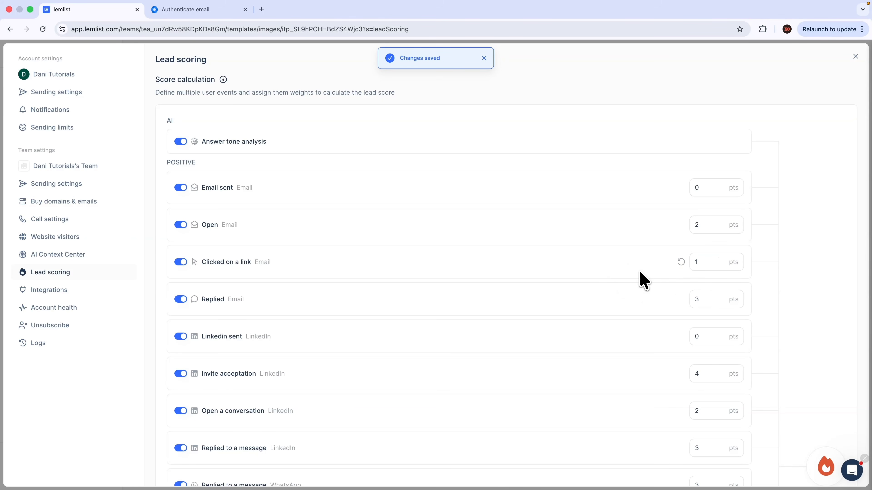
pyautogui.scroll(-5, 719, 287)
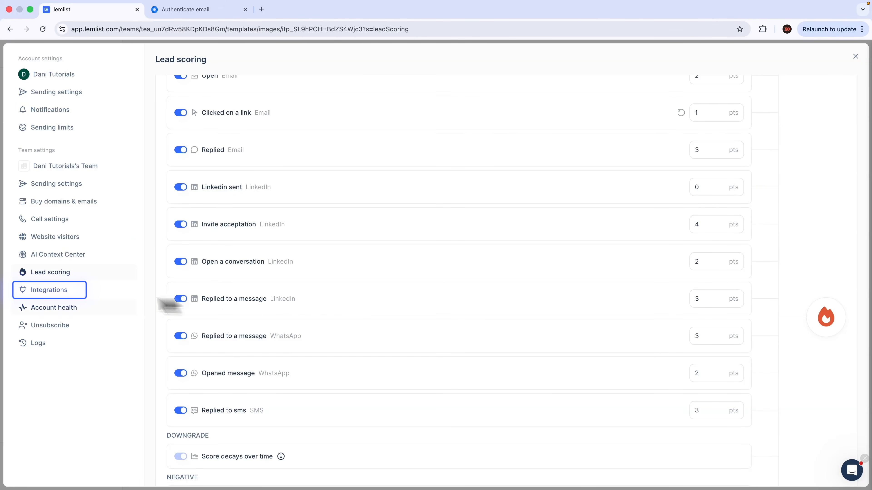
pyautogui.click(46, 294)
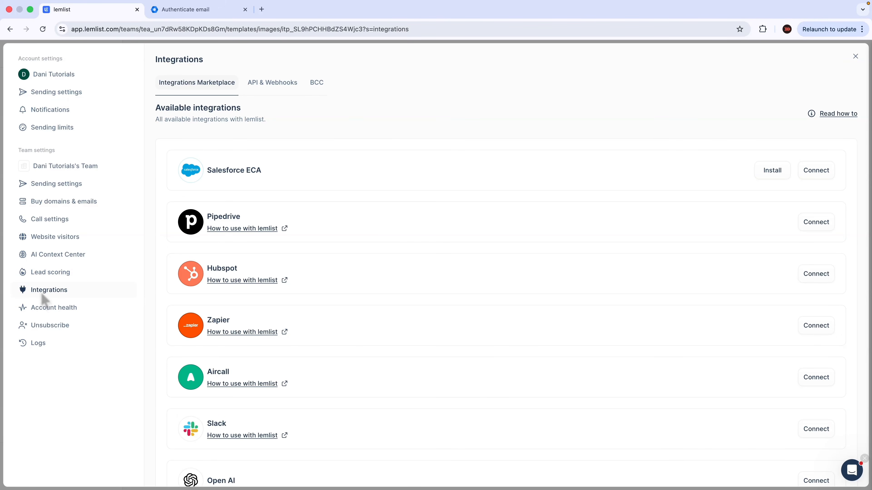
# Scroll through Integrations, then check Account health's LinkedIn, email tests, DNS and WhatsApp tabs.
pyautogui.scroll(-3, 282, 327)
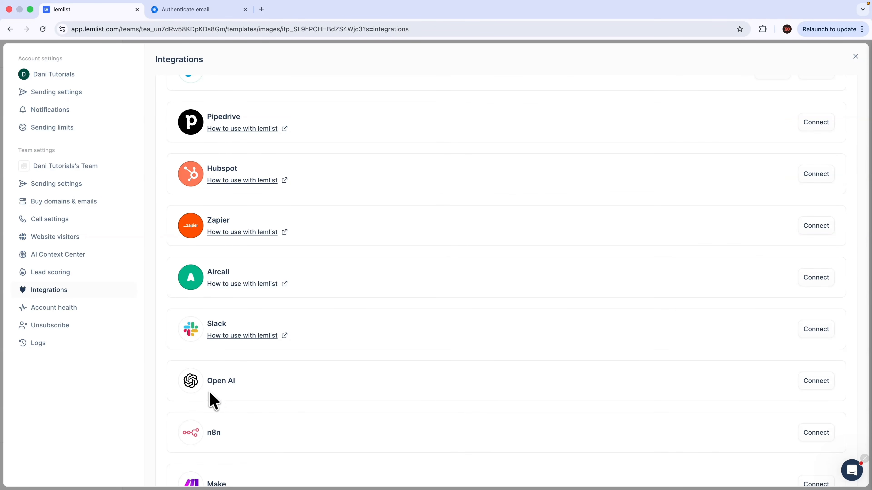
pyautogui.scroll(-4, 227, 393)
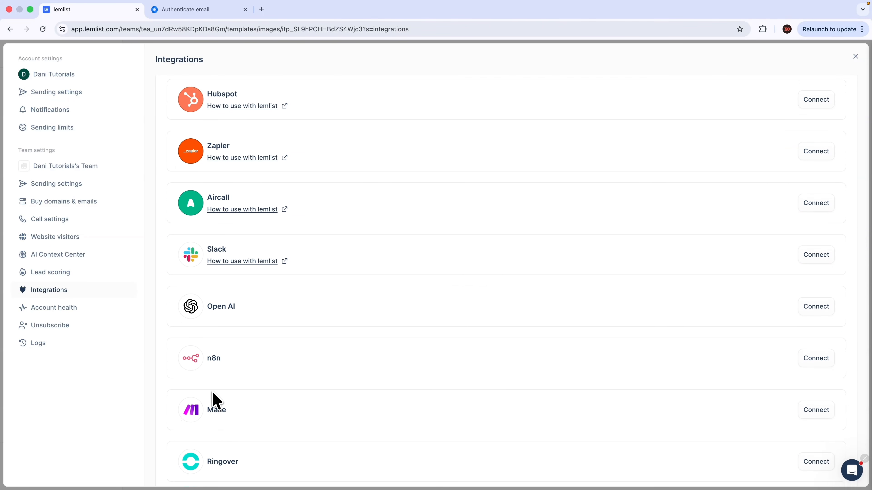
pyautogui.scroll(-6, 214, 400)
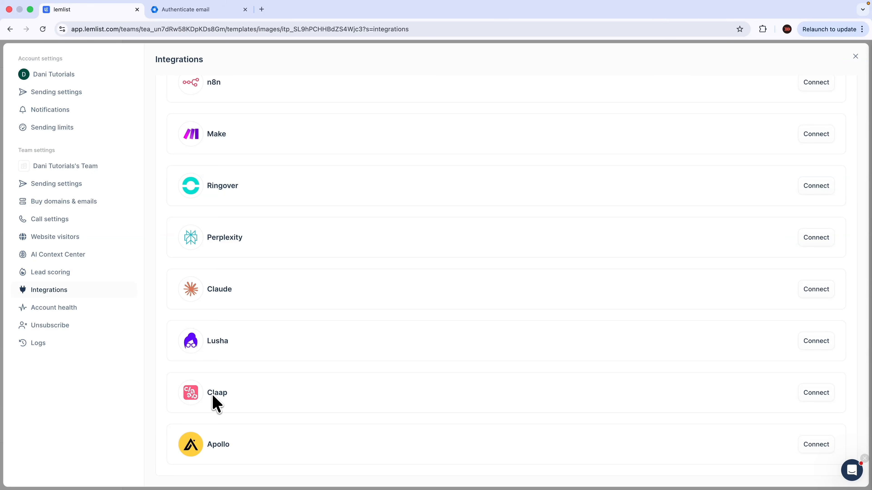
pyautogui.scroll(-1, 213, 397)
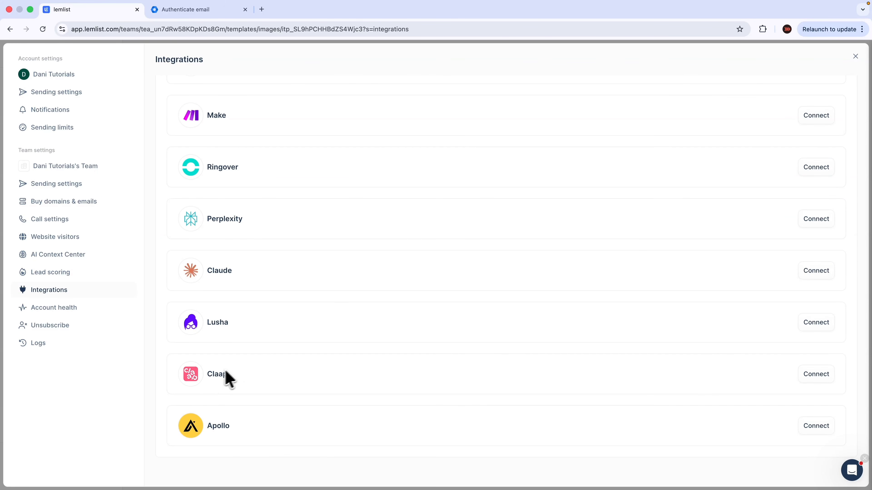
pyautogui.click(76, 306)
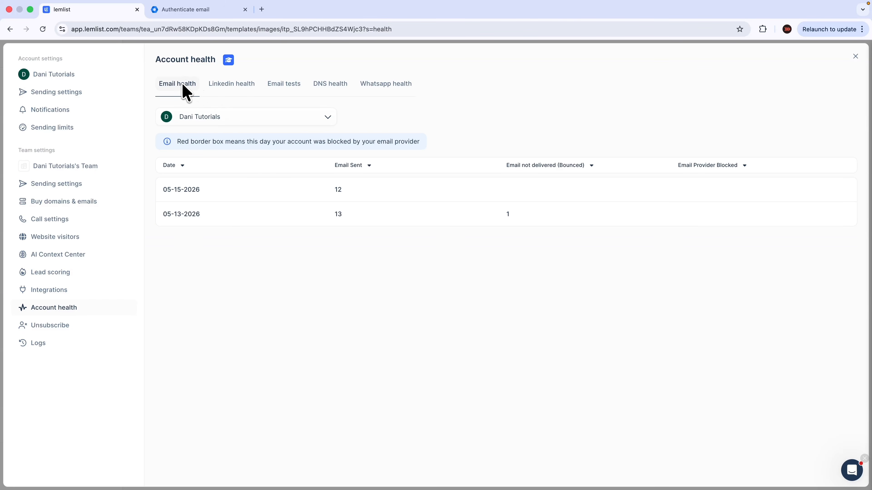
pyautogui.click(248, 93)
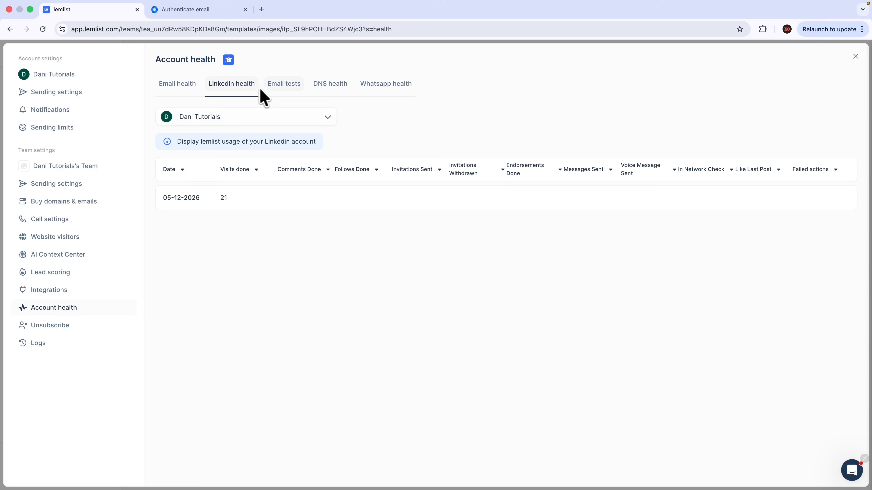
pyautogui.click(281, 91)
pyautogui.click(318, 89)
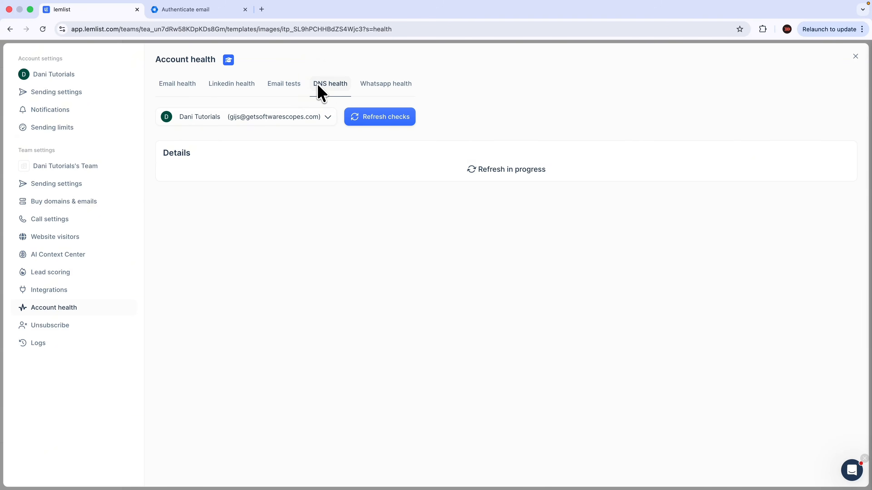
pyautogui.click(374, 91)
# Review the Unsubscribe list and team activity Logs, then close settings.
pyautogui.click(74, 332)
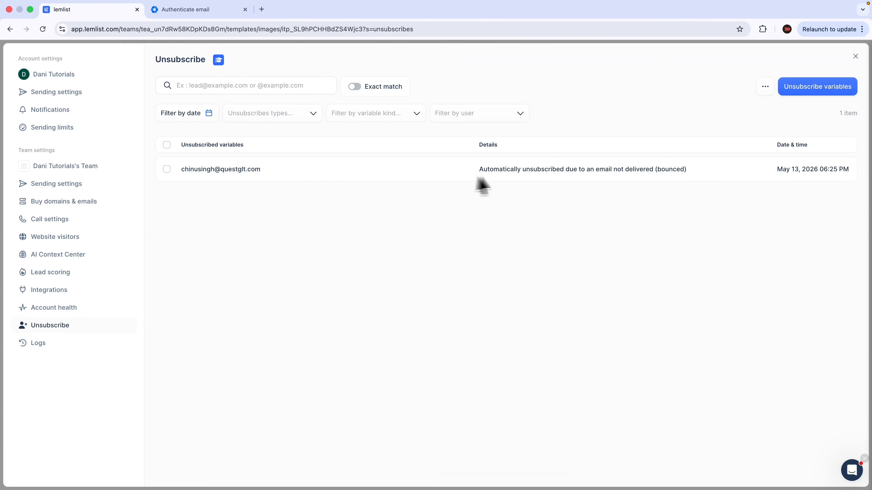
pyautogui.moveTo(479, 171); pyautogui.dragTo(661, 170)
pyautogui.click(601, 224)
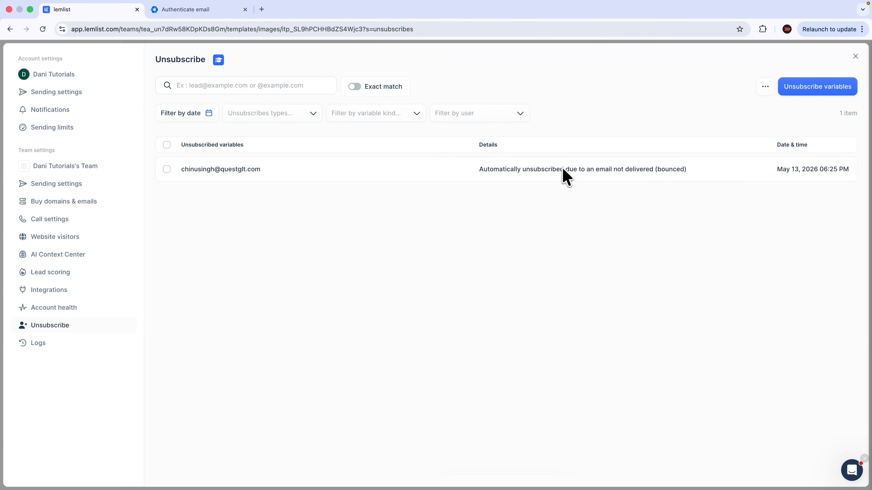
pyautogui.click(73, 345)
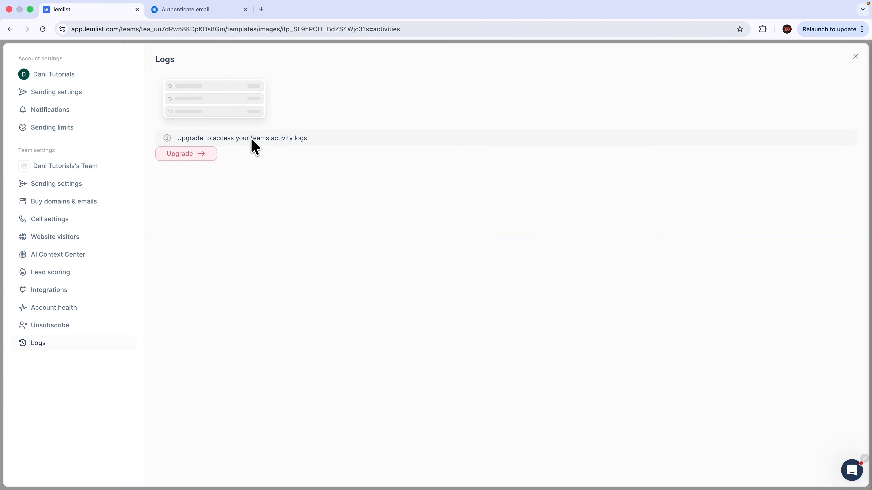
pyautogui.moveTo(251, 140); pyautogui.dragTo(290, 140)
pyautogui.press('Escape')
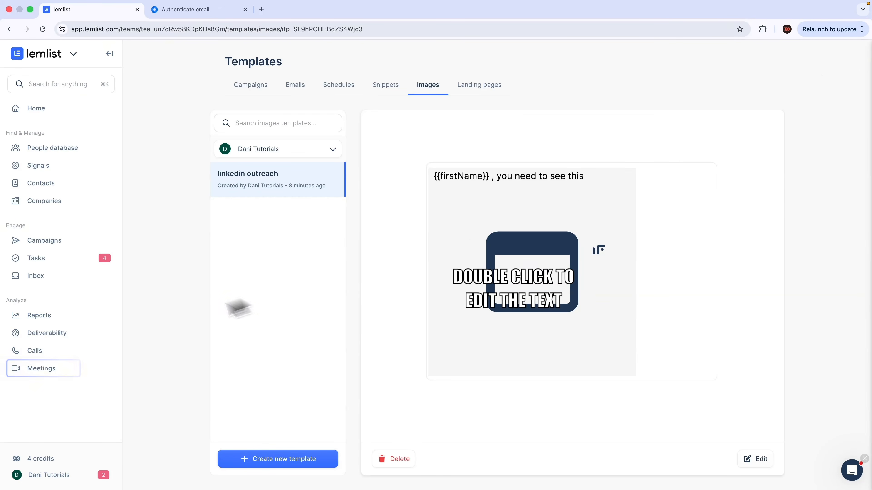
# Open Meetings, start meeting recording setup, and close the Claap sign-up tab that appears.
pyautogui.click(55, 371)
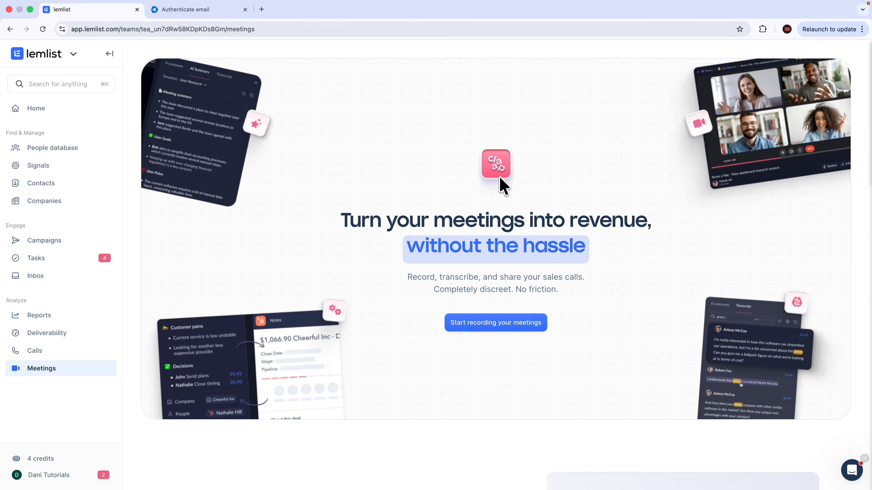
pyautogui.click(494, 327)
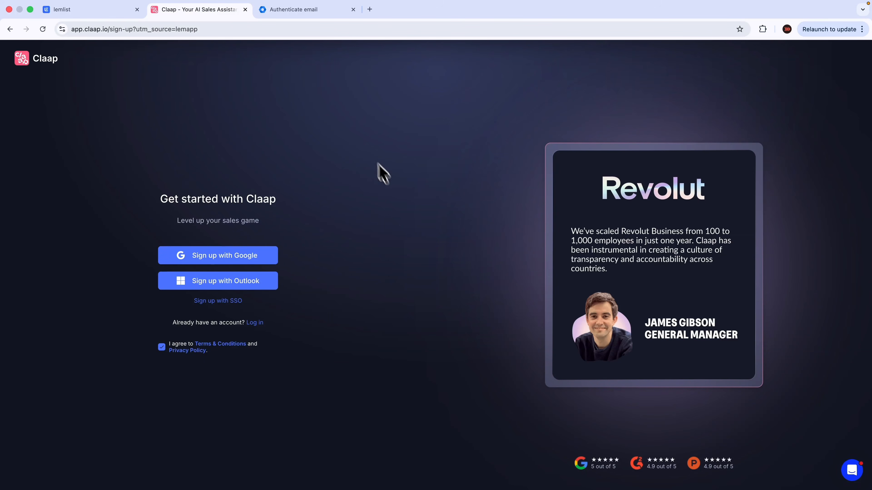
pyautogui.click(245, 10)
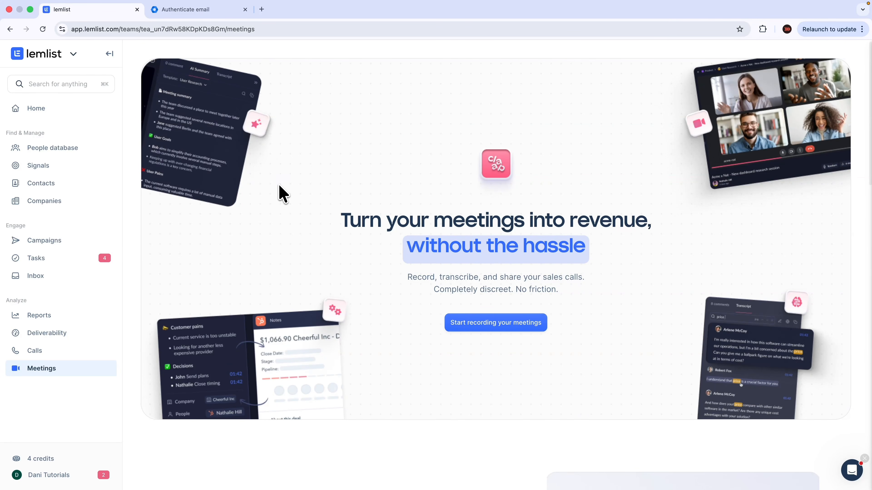